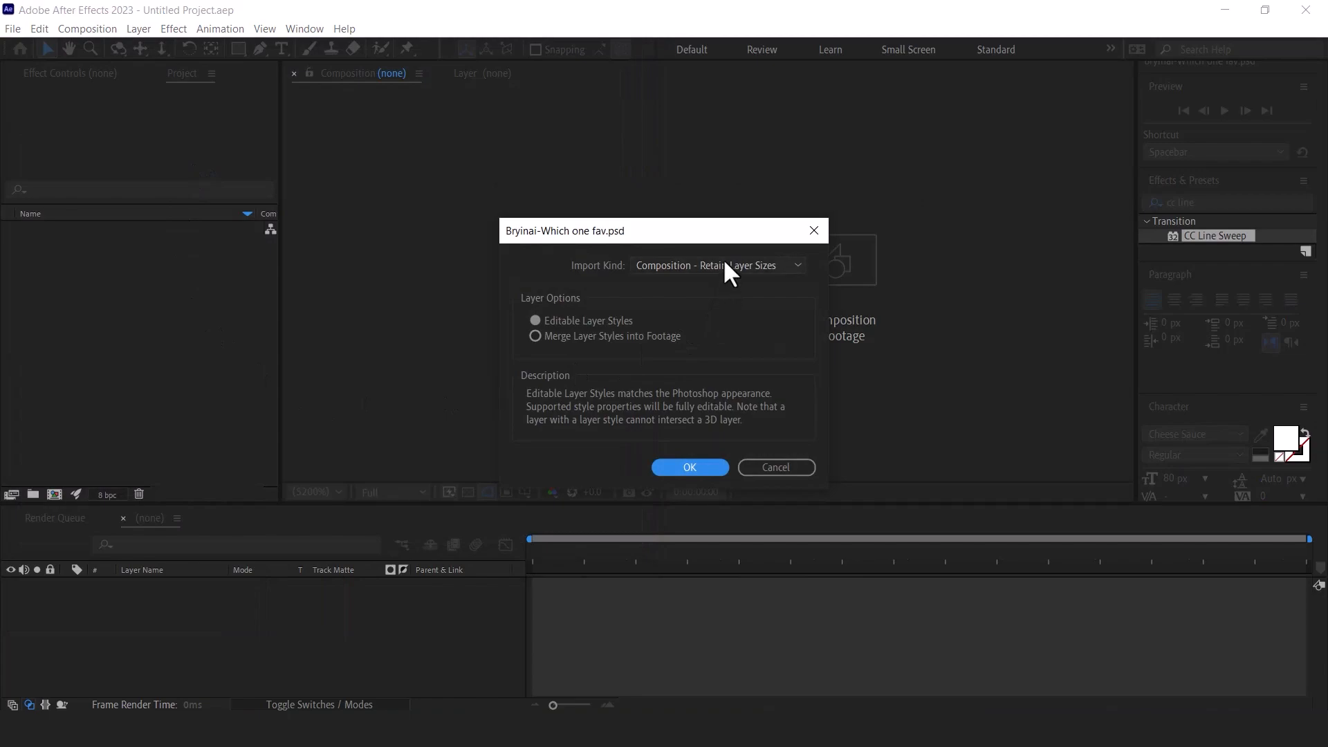
Import Bryinai-Which one fav.psd as a composition retaining layer sizes with editable layer styles, and open the composition
{"action": "left_click", "coordinate": [682, 467]}
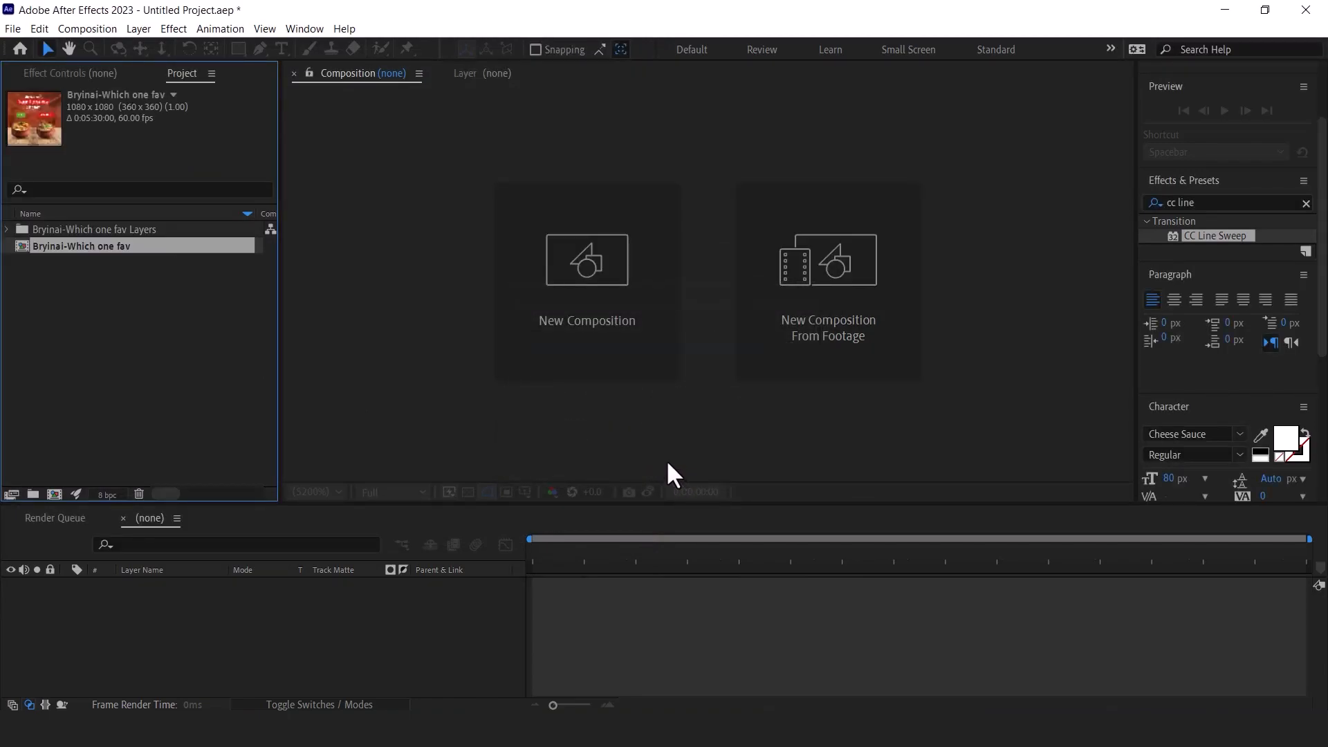
{"action": "left_click", "coordinate": [25, 283]}
{"action": "left_click", "coordinate": [25, 245]}
{"action": "double_click", "coordinate": [22, 244]}
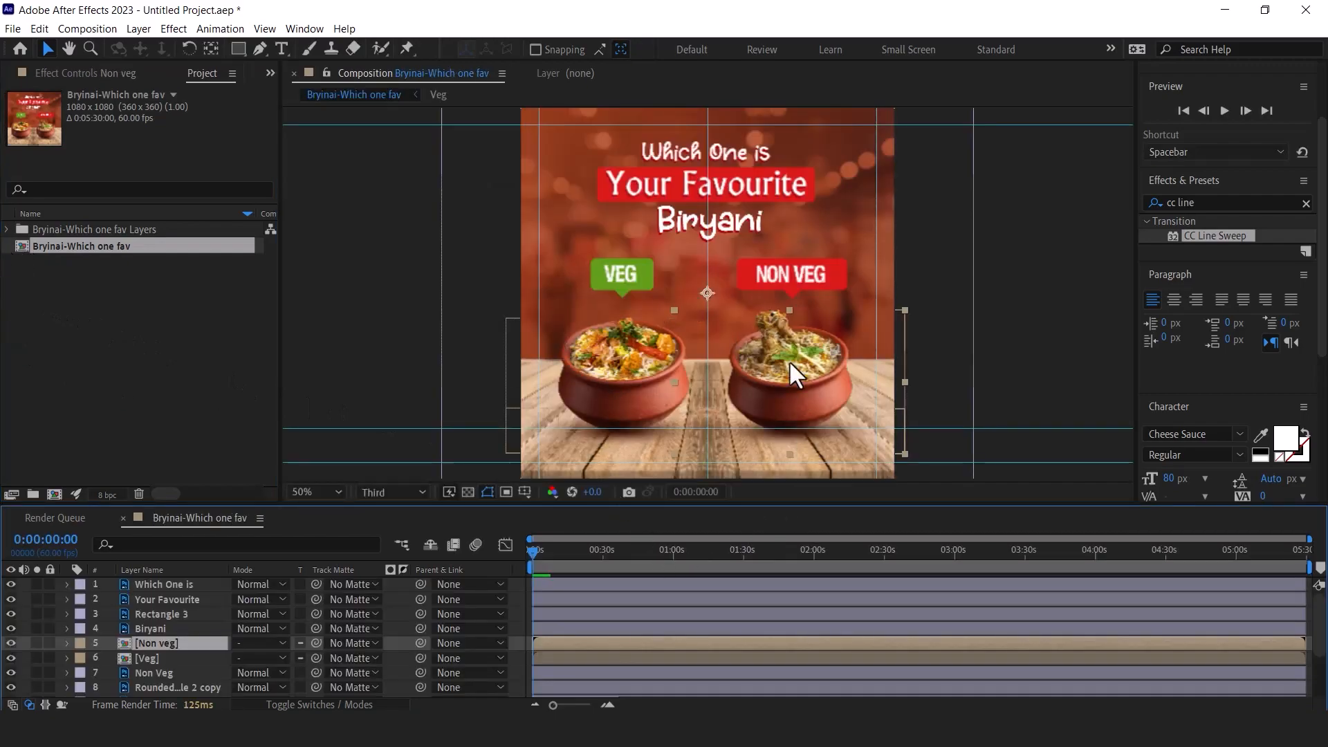
{"action": "left_click", "coordinate": [1015, 300]}
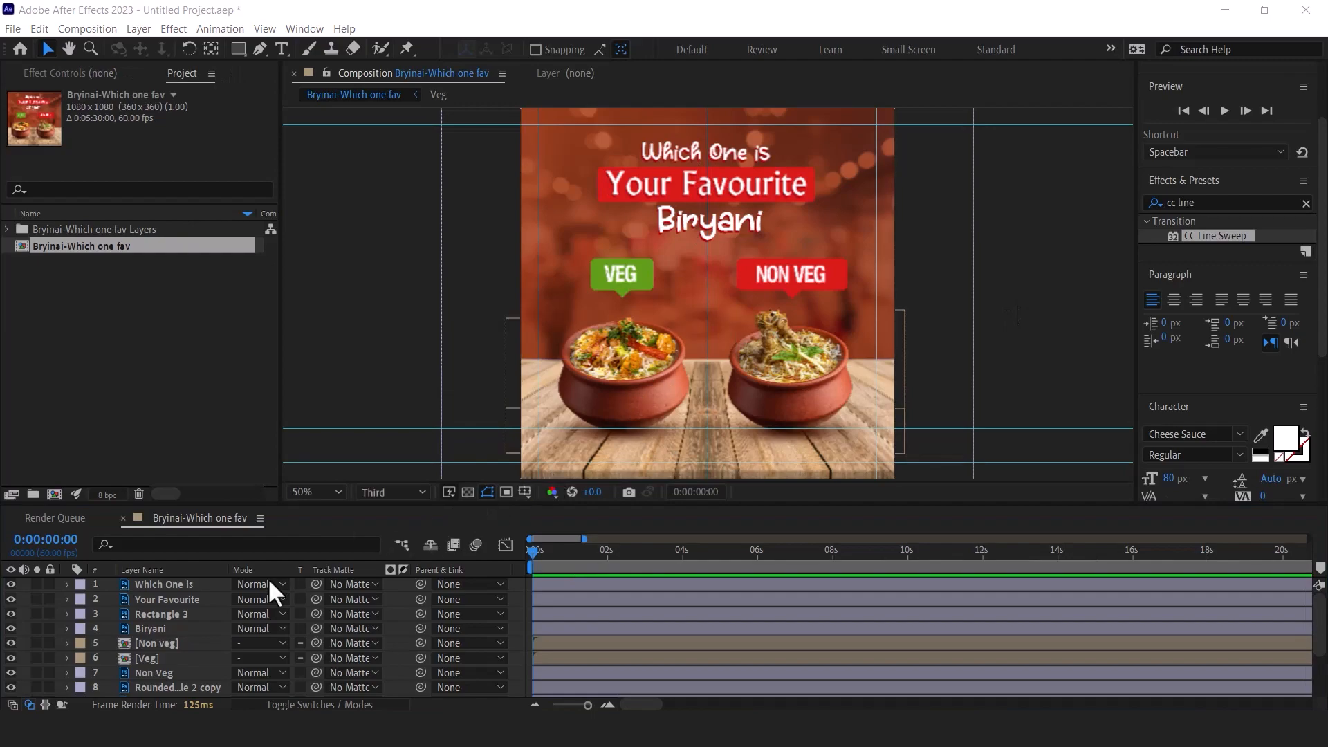
Hide the four title layers: Which One is, Your Favourite, Rectangle 3 and Biryani
{"action": "left_click", "coordinate": [148, 603]}
{"action": "left_click", "coordinate": [146, 627]}
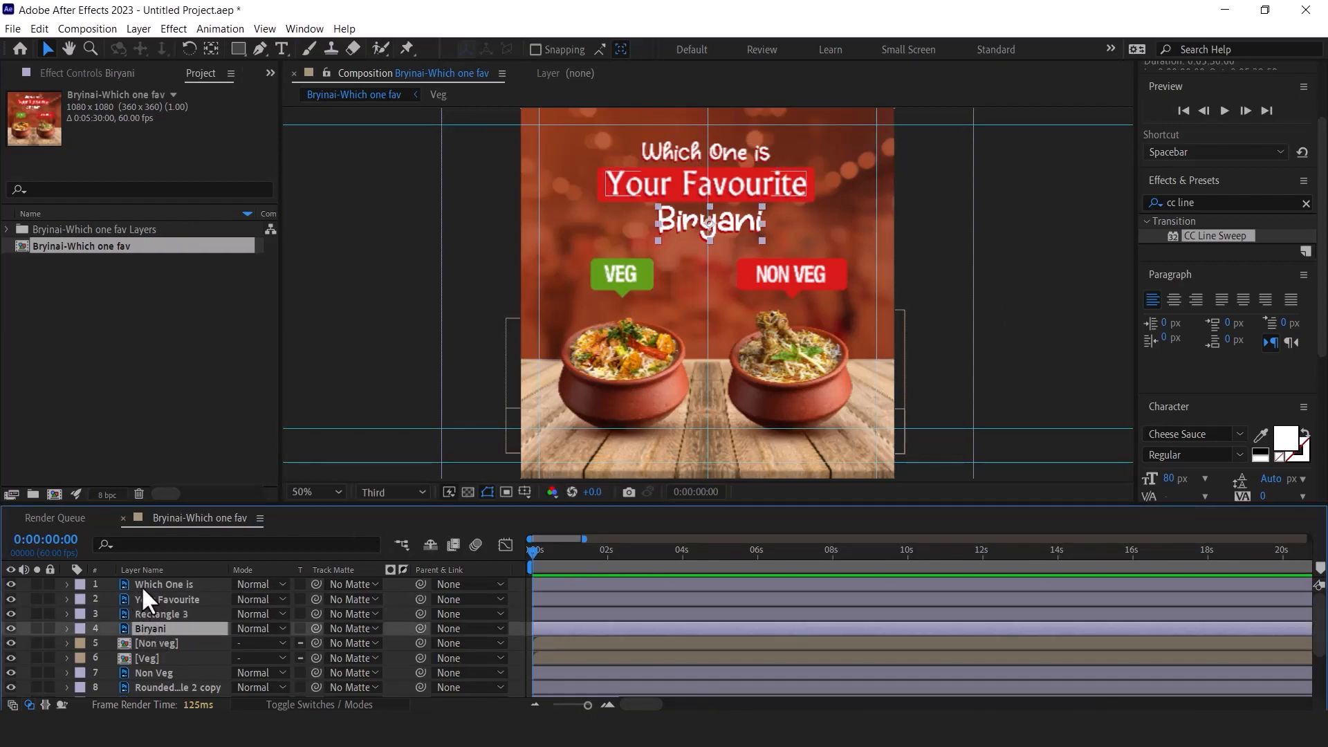
{"action": "left_click", "coordinate": [60, 585], "text": "shift"}
{"action": "left_click_drag", "start_coordinate": [10, 584], "coordinate": [10, 628]}
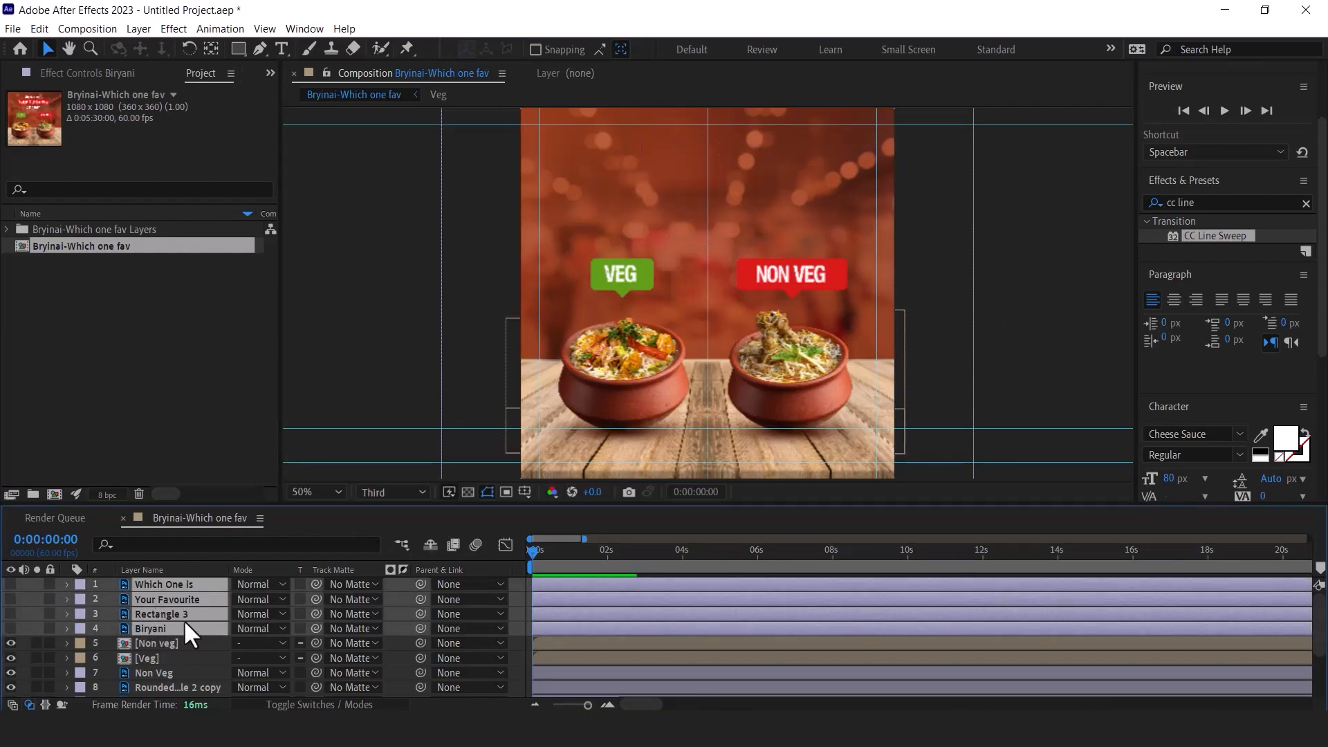
Move the anchor points of the Non veg and Veg precomp layers to the centres of their own bowls
{"action": "left_click", "coordinate": [149, 637]}
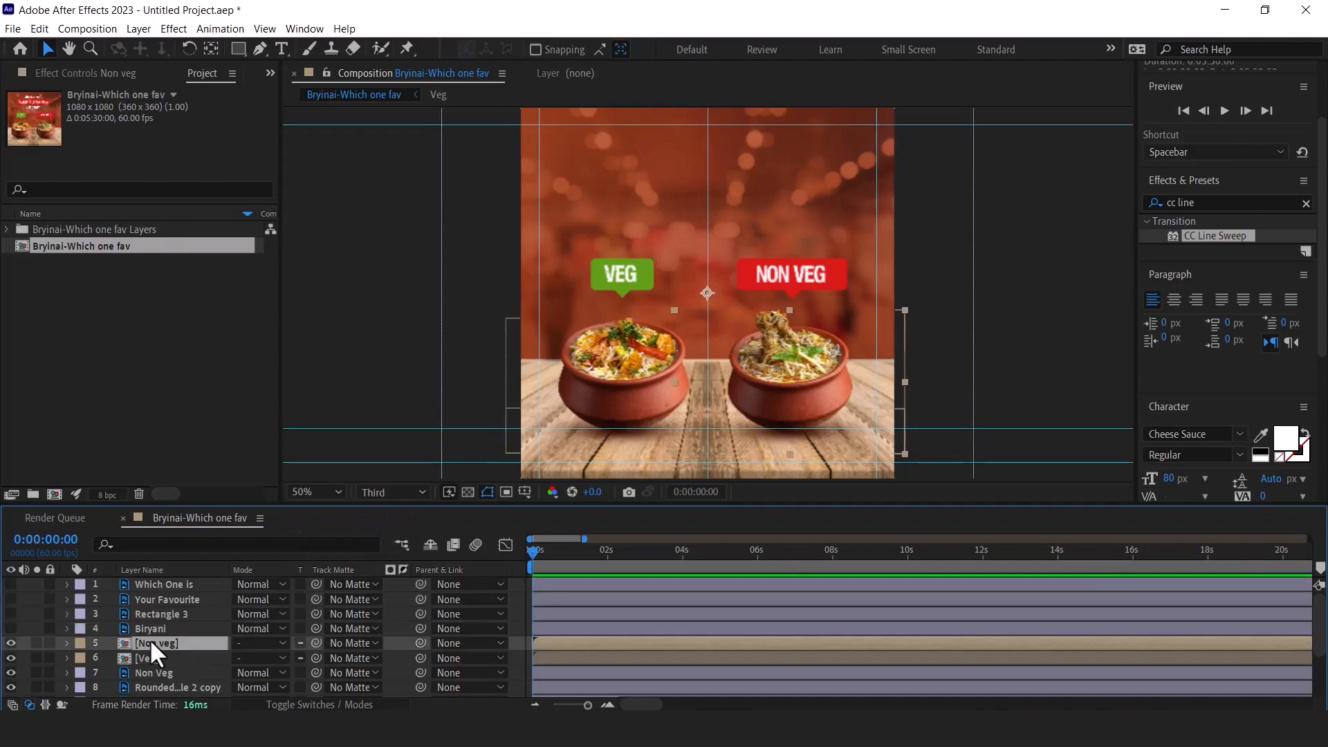
{"action": "left_click", "coordinate": [149, 659], "text": "shift"}
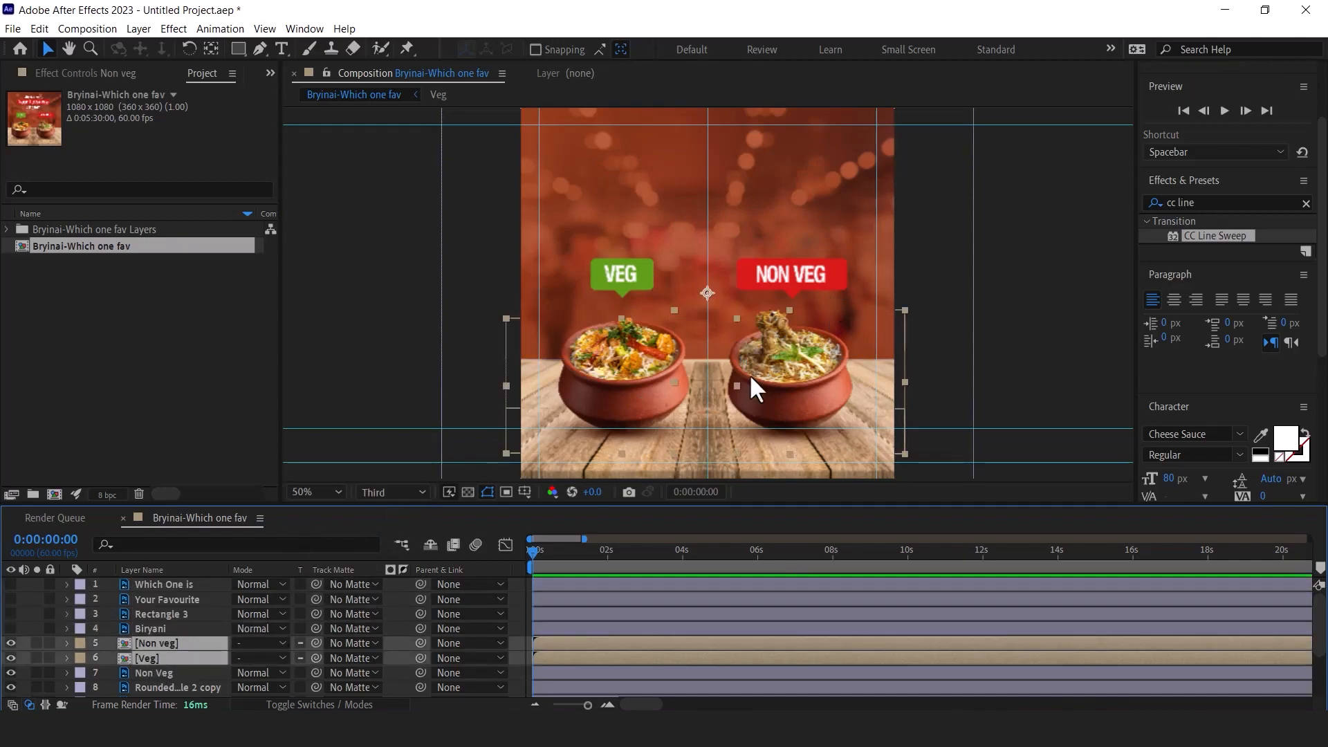
{"action": "left_click", "coordinate": [159, 641]}
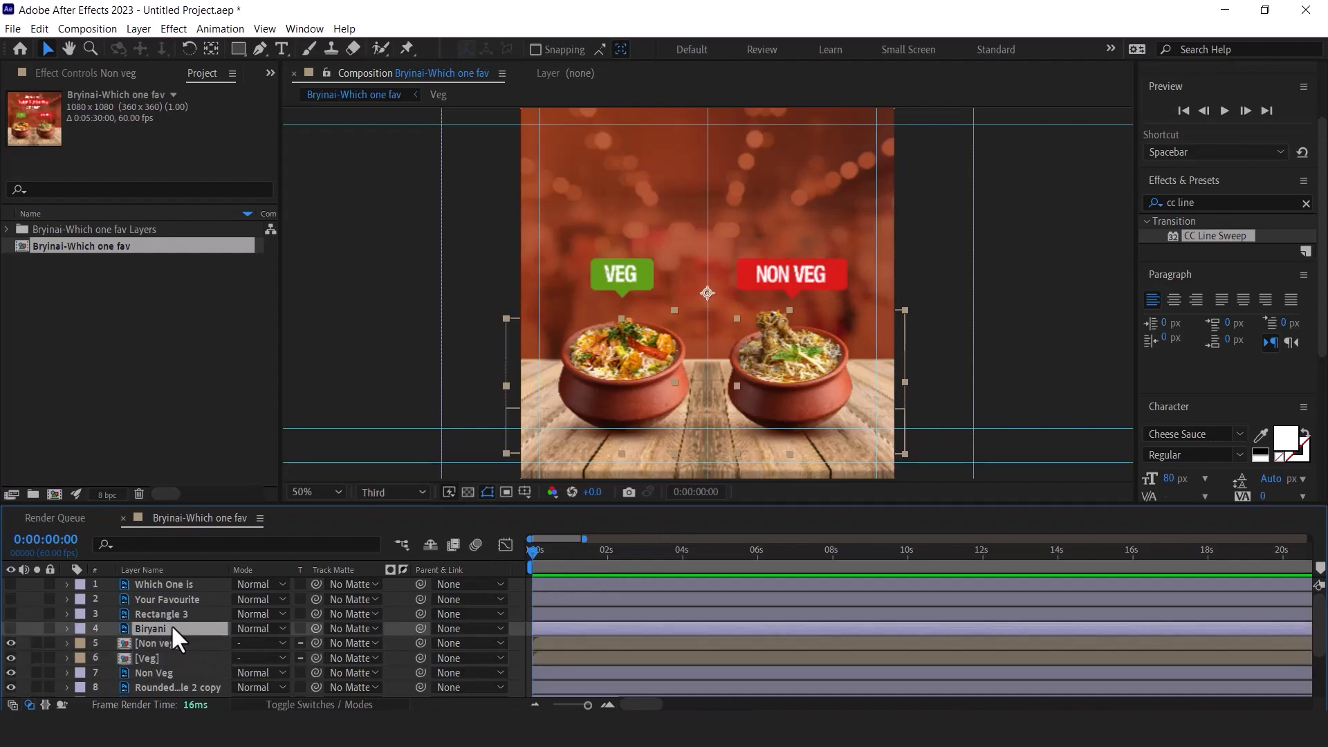
{"action": "key", "text": "y"}
{"action": "left_click", "coordinate": [712, 290]}
{"action": "left_click_drag", "start_coordinate": [714, 295], "coordinate": [794, 374]}
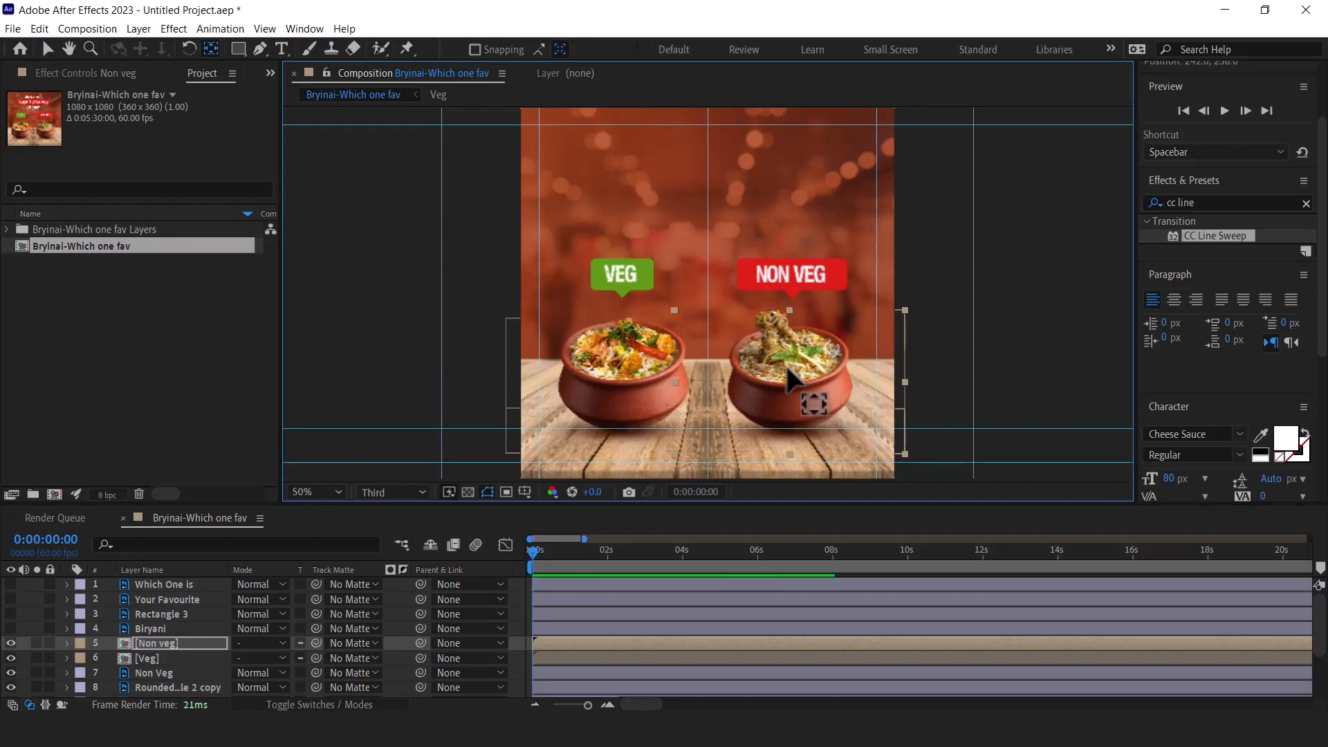
{"action": "left_click", "coordinate": [147, 658]}
{"action": "left_click_drag", "start_coordinate": [704, 291], "coordinate": [618, 384]}
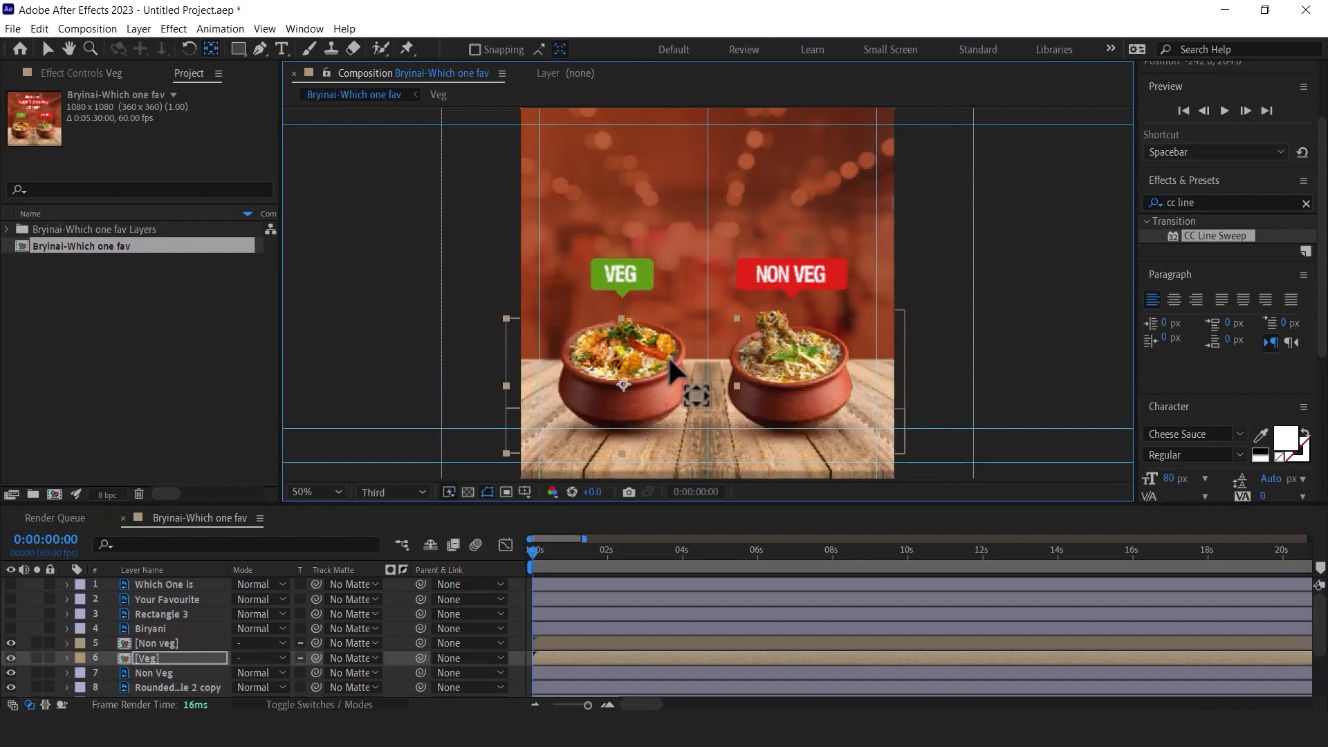
Reveal Position on the Non veg and Veg precomps and set a Position keyframe for each at 0:00:00:00
{"action": "left_click", "coordinate": [138, 643]}
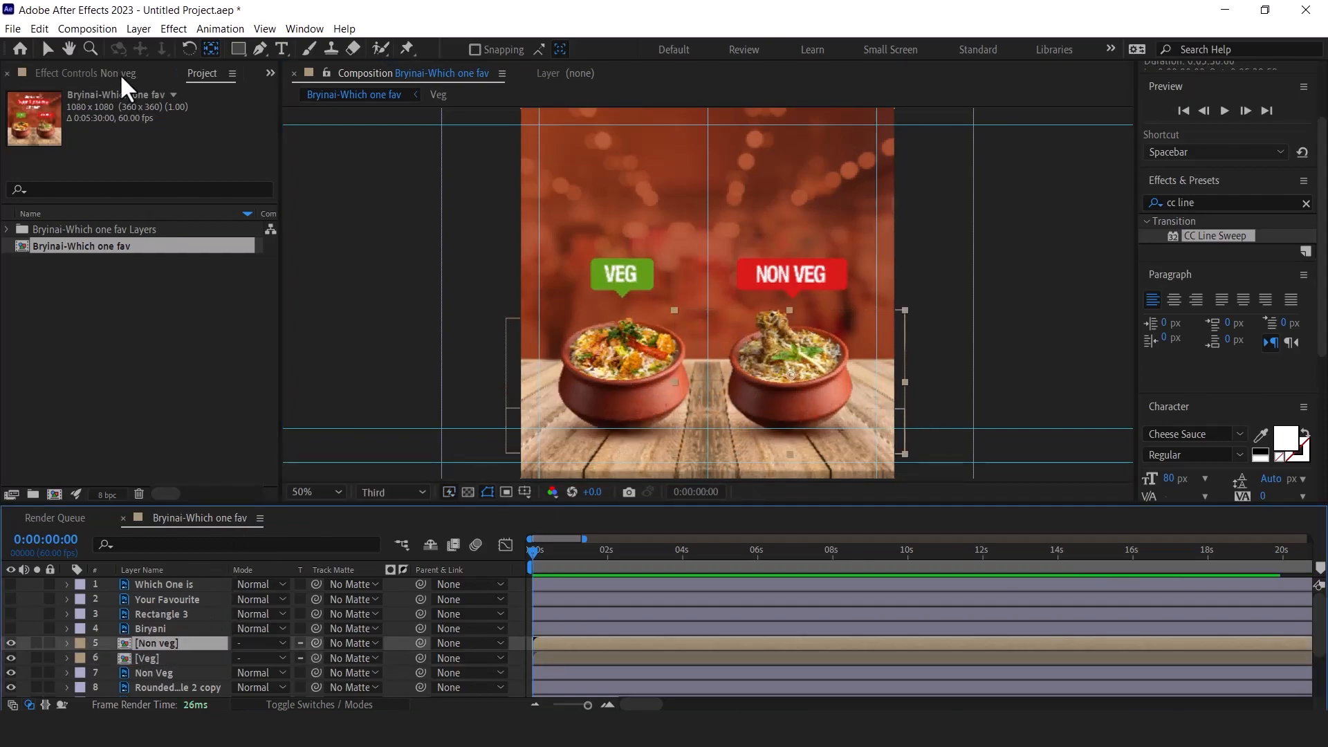
{"action": "left_click", "coordinate": [49, 50]}
{"action": "left_click", "coordinate": [159, 658], "text": "shift"}
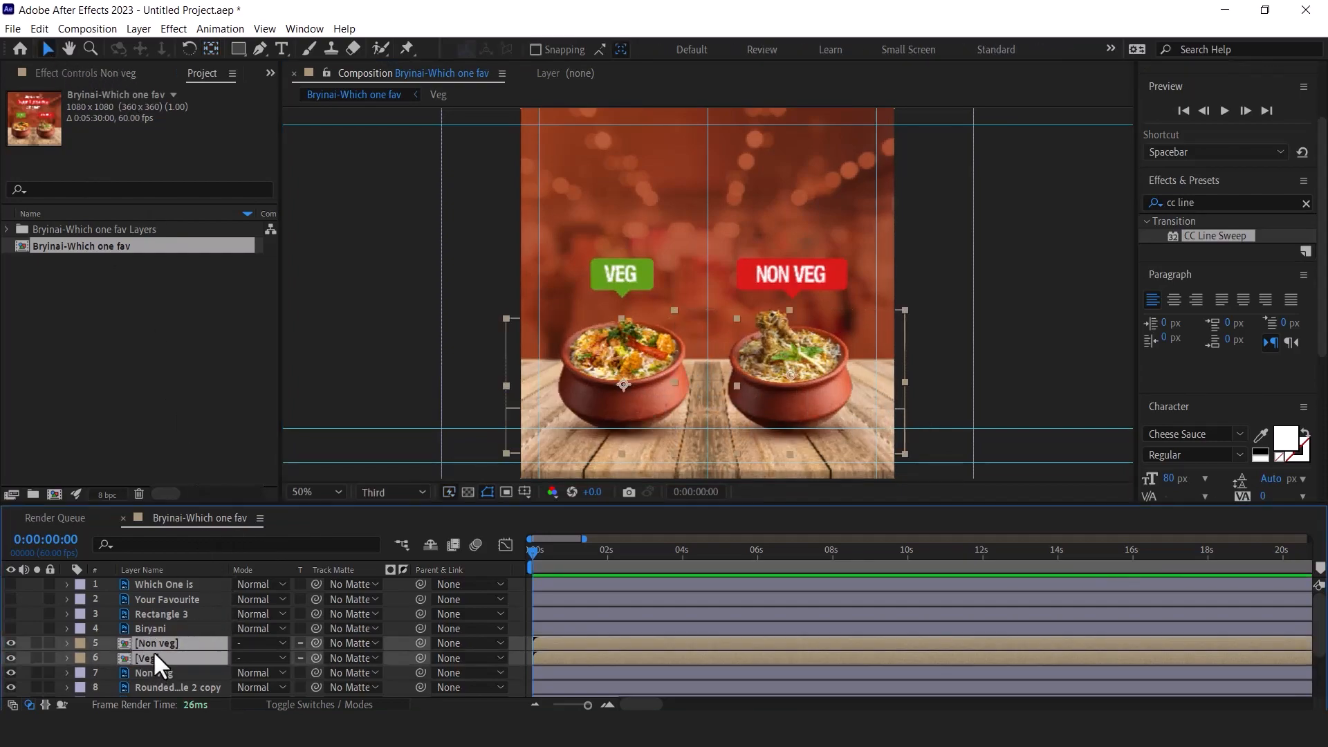
{"action": "key", "text": "p"}
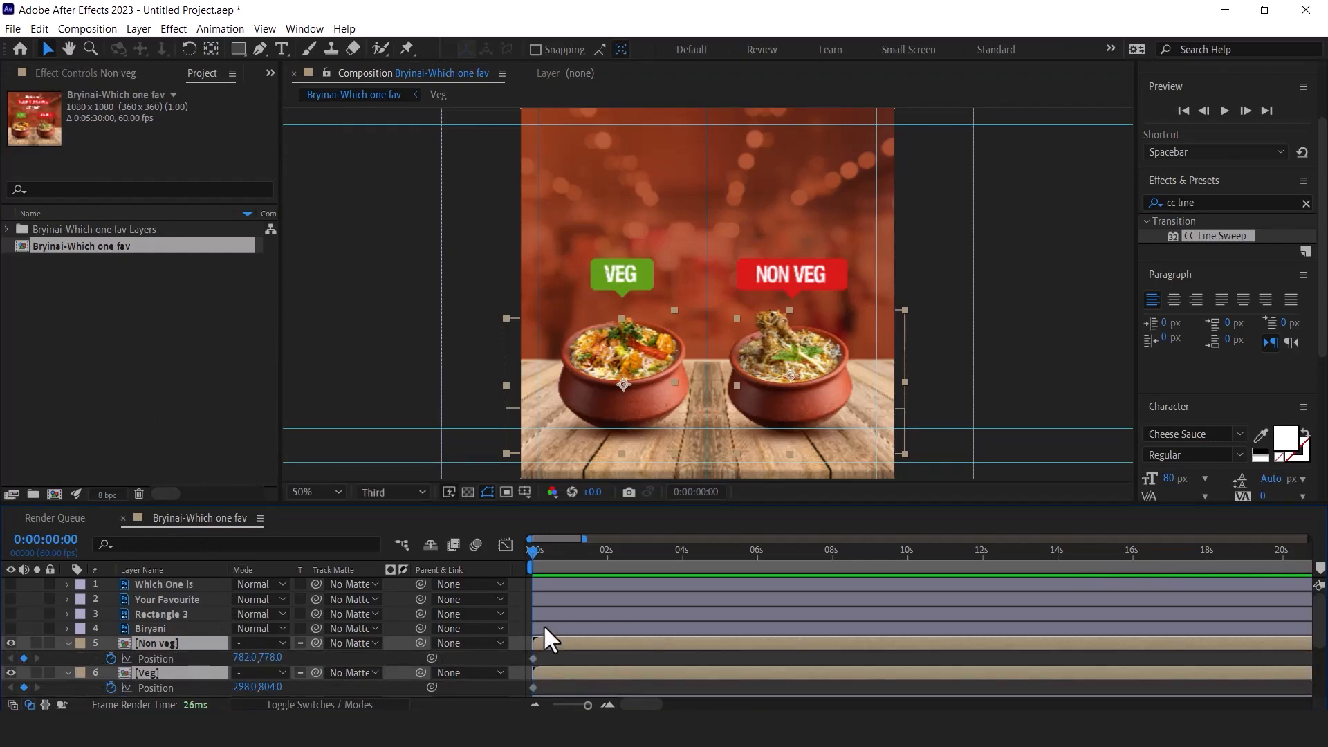
{"action": "scroll", "coordinate": [592, 607], "scroll_direction": "down", "scroll_amount": 1}
{"action": "left_click", "coordinate": [25, 613]}
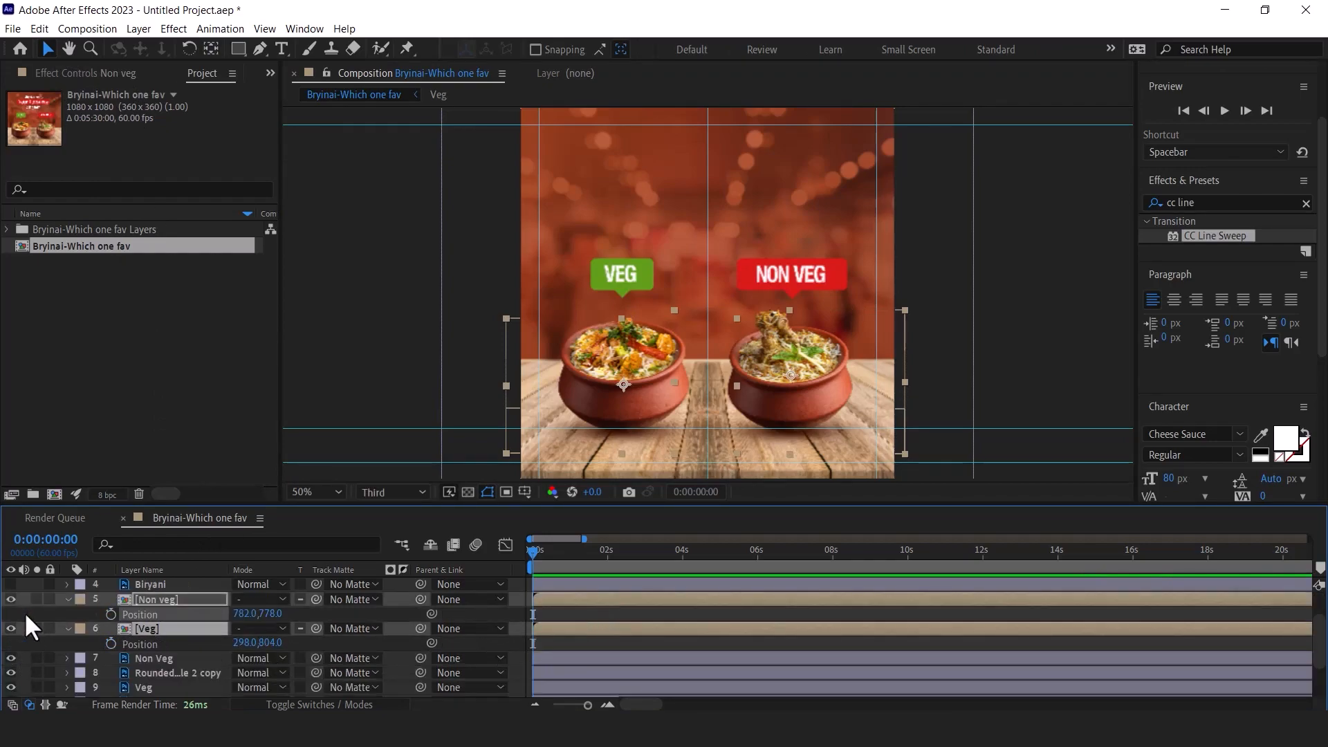
{"action": "left_click", "coordinate": [25, 613]}
{"action": "left_click", "coordinate": [110, 613]}
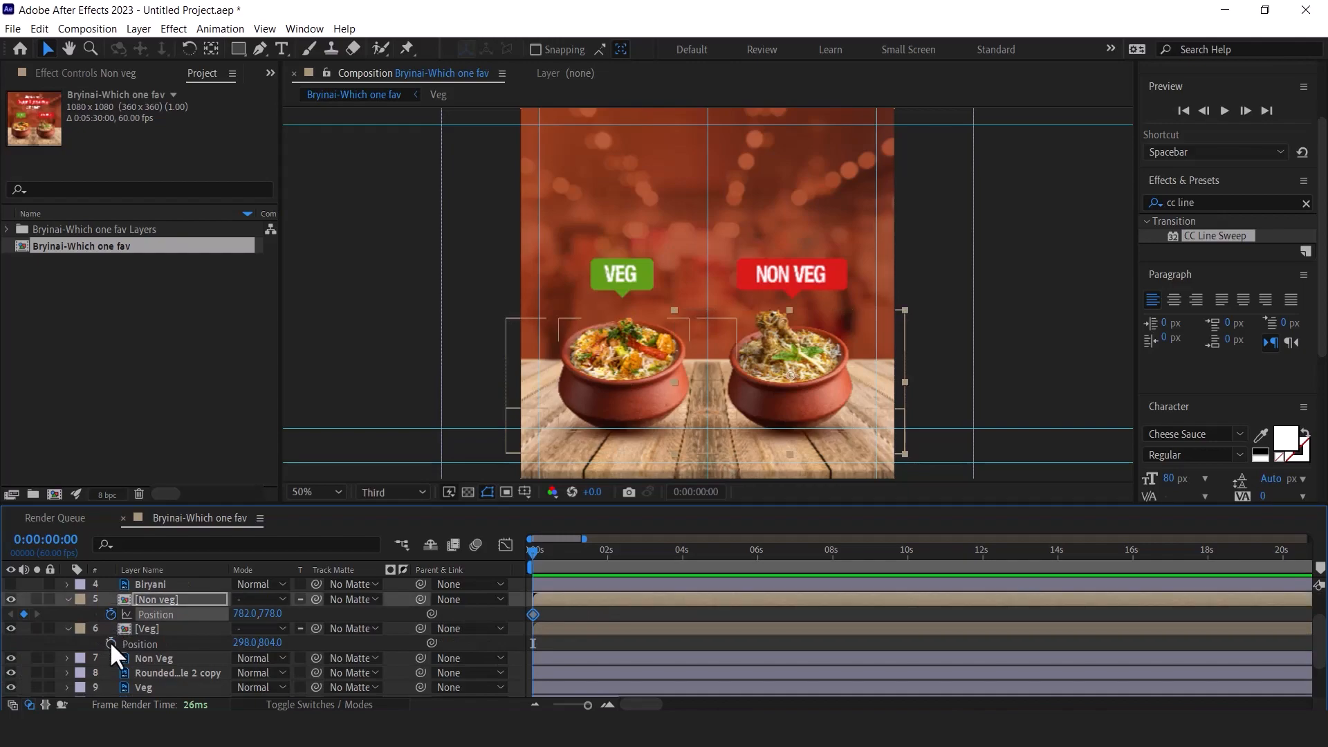
{"action": "left_click", "coordinate": [111, 643]}
Add Position keyframes at 0:00:01:55 to the Non veg and Veg precomps
{"action": "left_click_drag", "start_coordinate": [534, 548], "coordinate": [606, 547]}
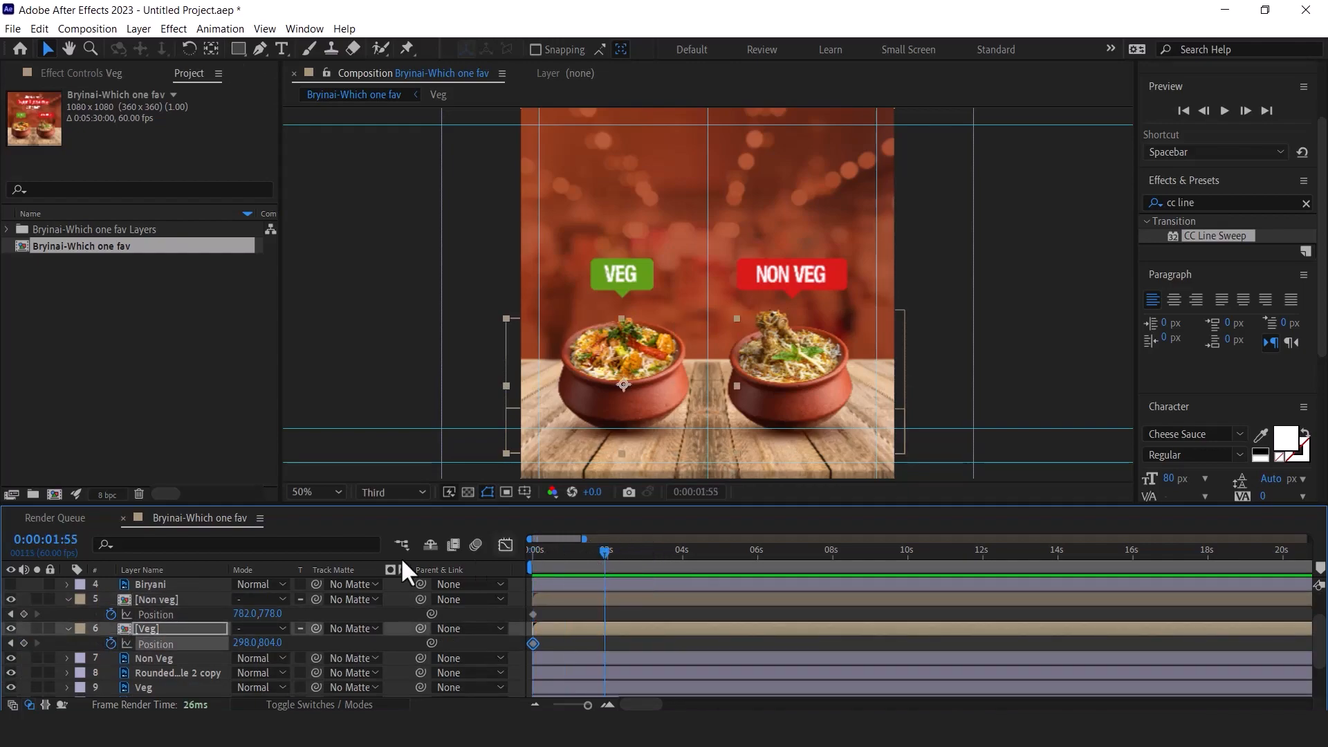
{"action": "left_click", "coordinate": [24, 614]}
{"action": "left_click", "coordinate": [24, 644]}
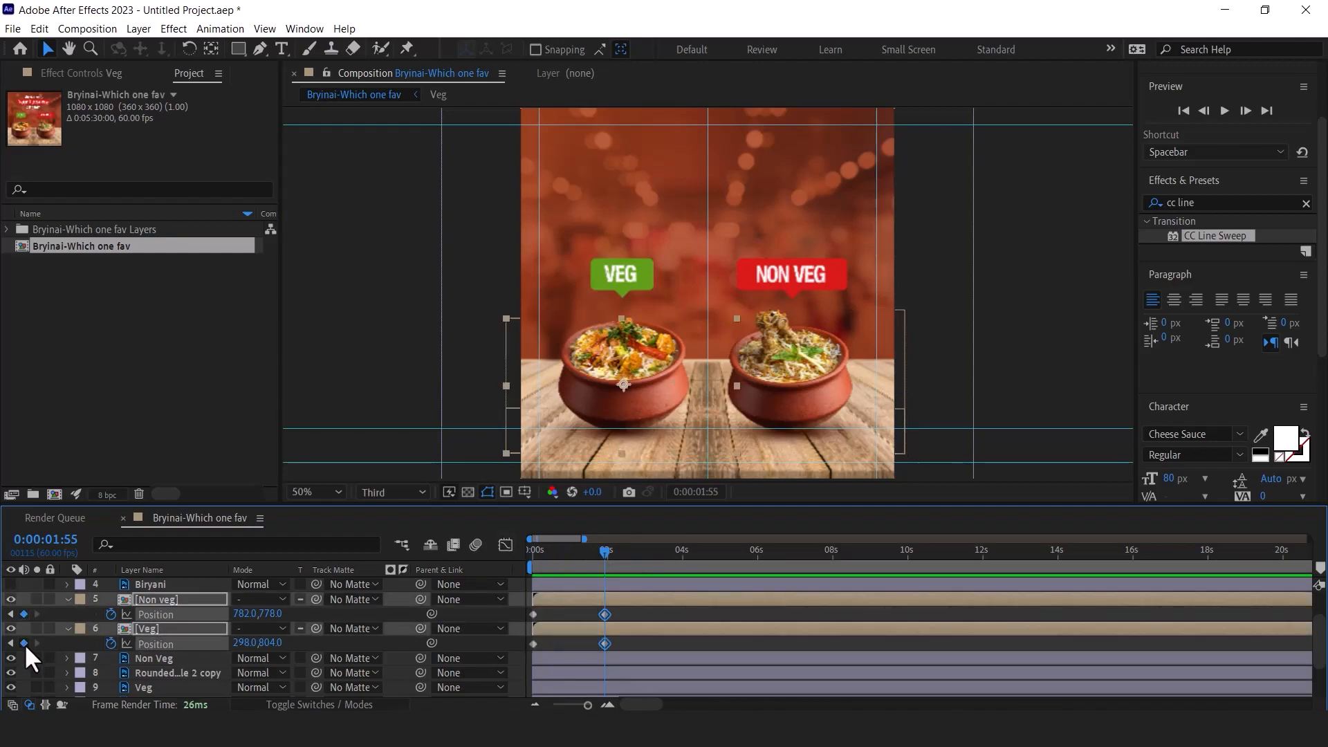
At 0:00:00:00, move both bowls horizontally off the frame's right edge, Non veg to 1788, 778 and Veg to 1304, 804
{"action": "left_click_drag", "start_coordinate": [603, 554], "coordinate": [516, 562]}
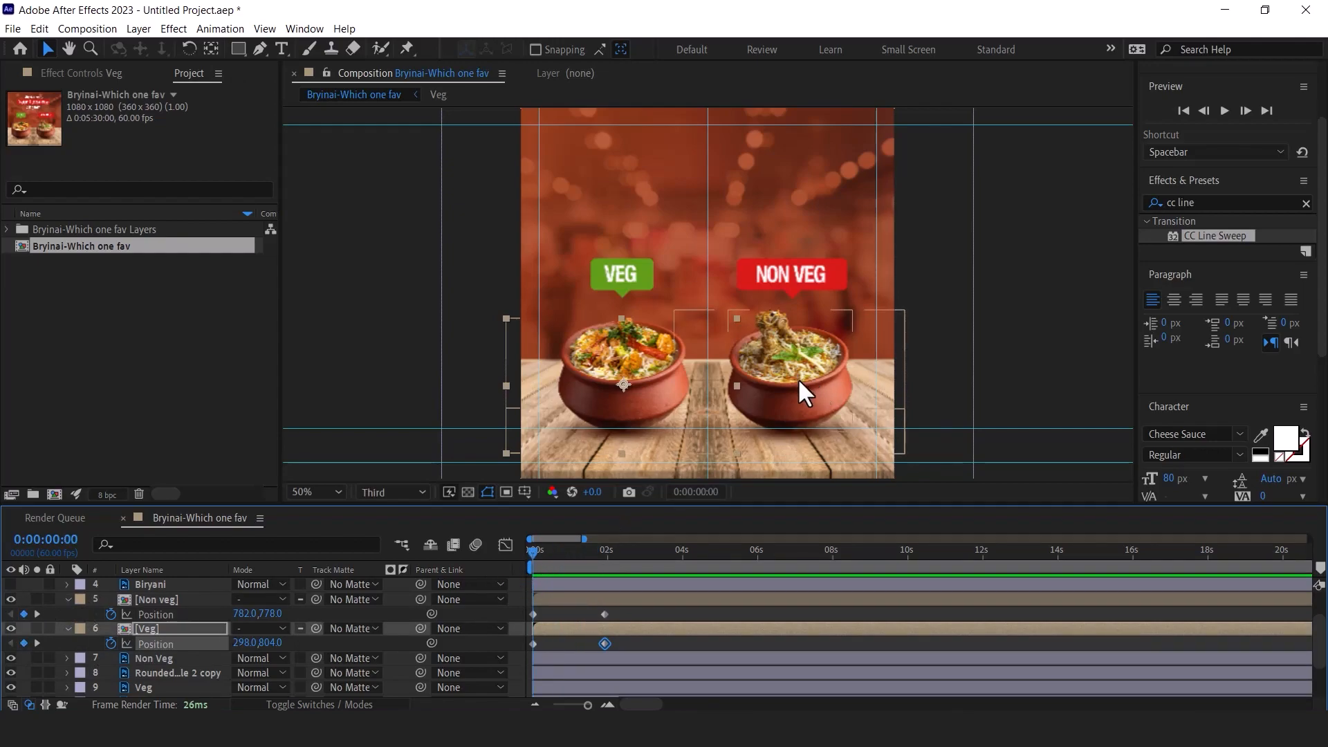
{"action": "left_click", "coordinate": [156, 599], "text": "ctrl"}
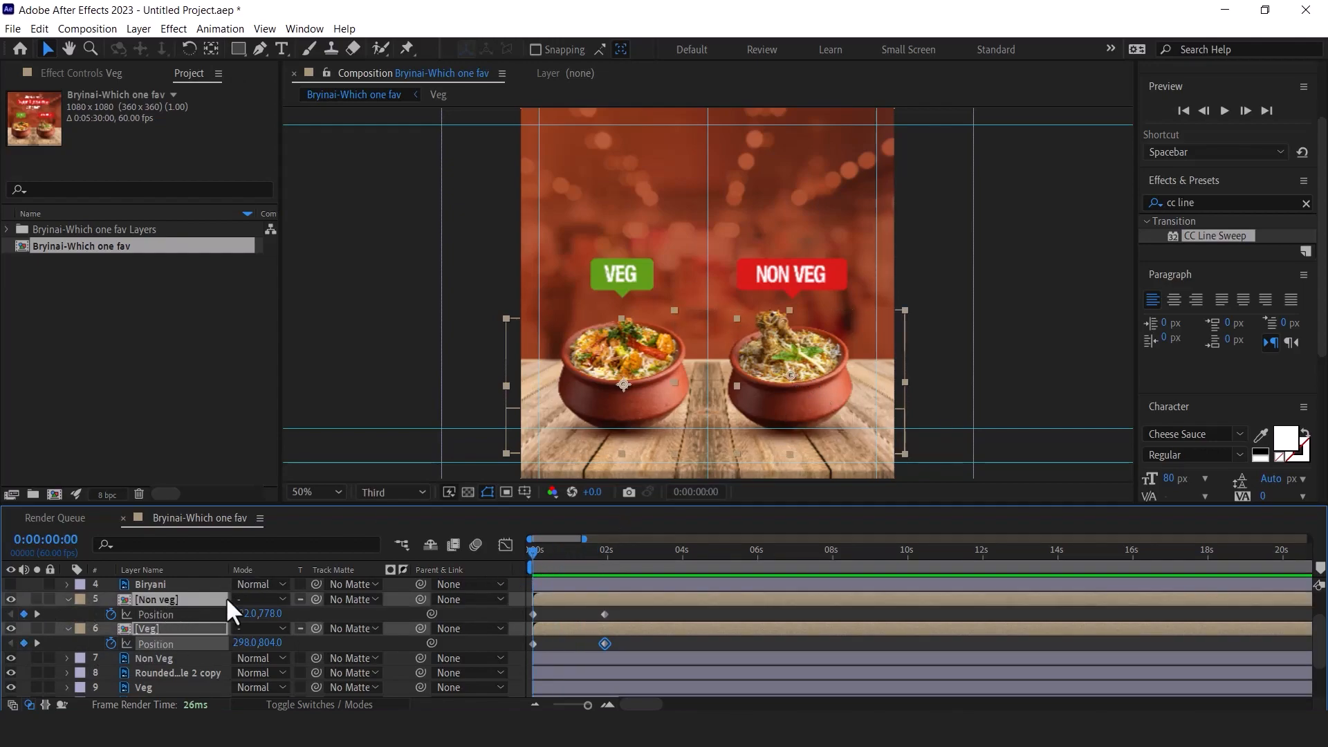
{"action": "left_click_drag", "start_coordinate": [653, 396], "coordinate": [1005, 401]}
Apply Easy Ease to all Position keyframes of the Non veg and Veg precomps
{"action": "left_click_drag", "start_coordinate": [530, 551], "coordinate": [605, 551]}
{"action": "left_click_drag", "start_coordinate": [616, 612], "coordinate": [527, 646]}
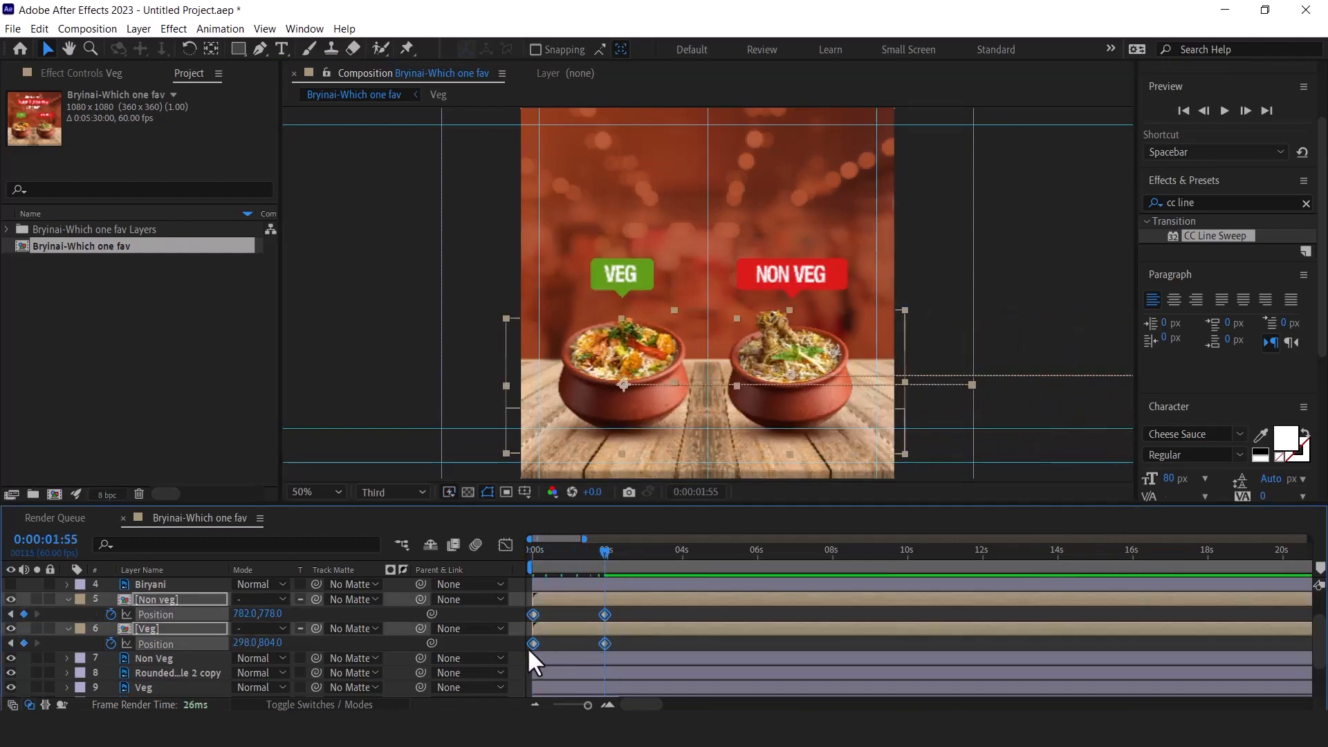
{"action": "right_click", "coordinate": [606, 637]}
{"action": "mouse_move", "coordinate": [707, 630]}
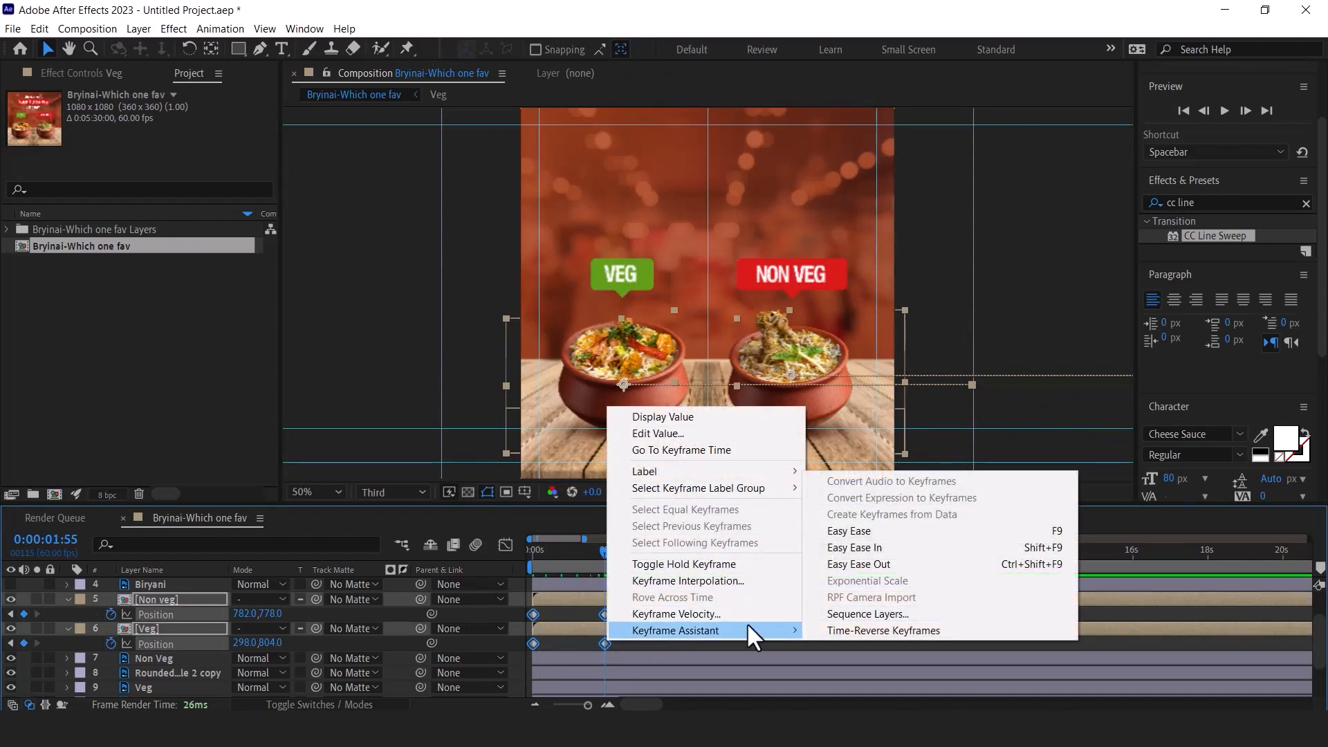
{"action": "left_click", "coordinate": [850, 531]}
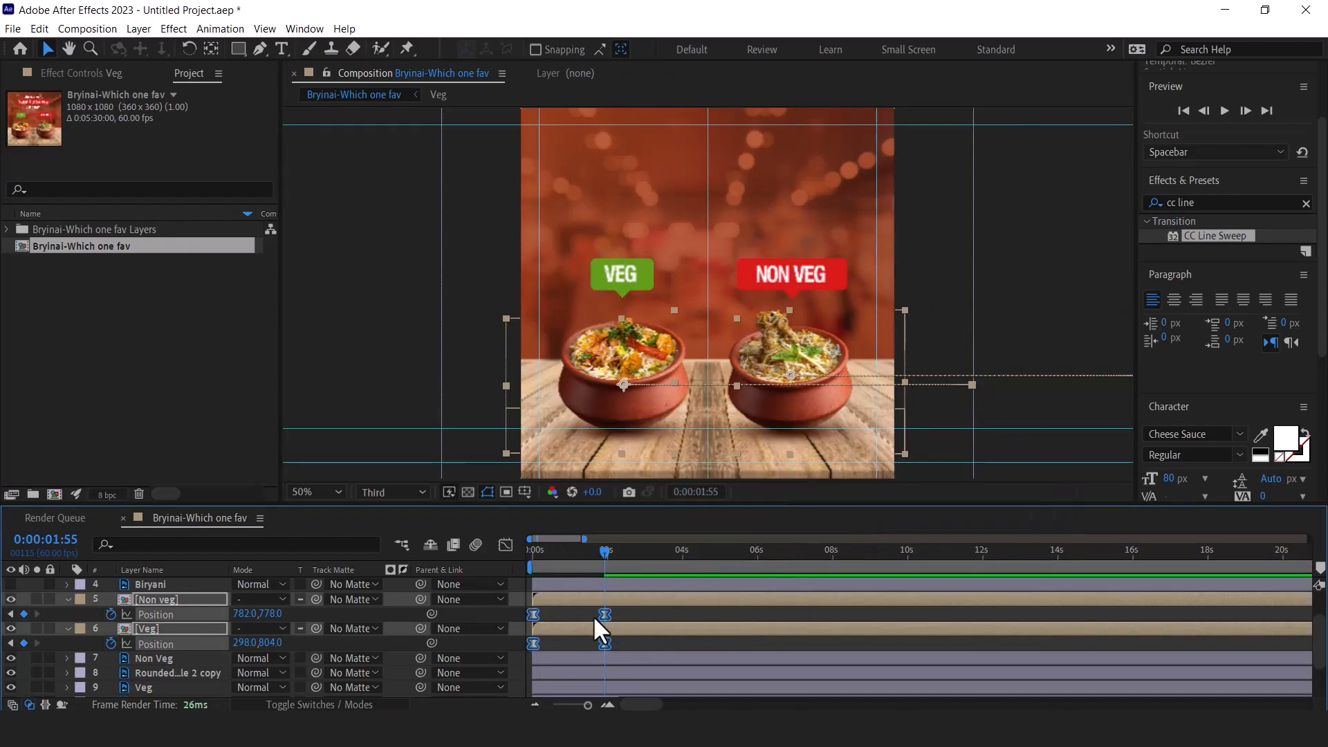
Reshape the bowls' Position speed graph to peak early and slow down gradually into the last keyframe, and preview the motion
{"action": "left_click", "coordinate": [506, 546]}
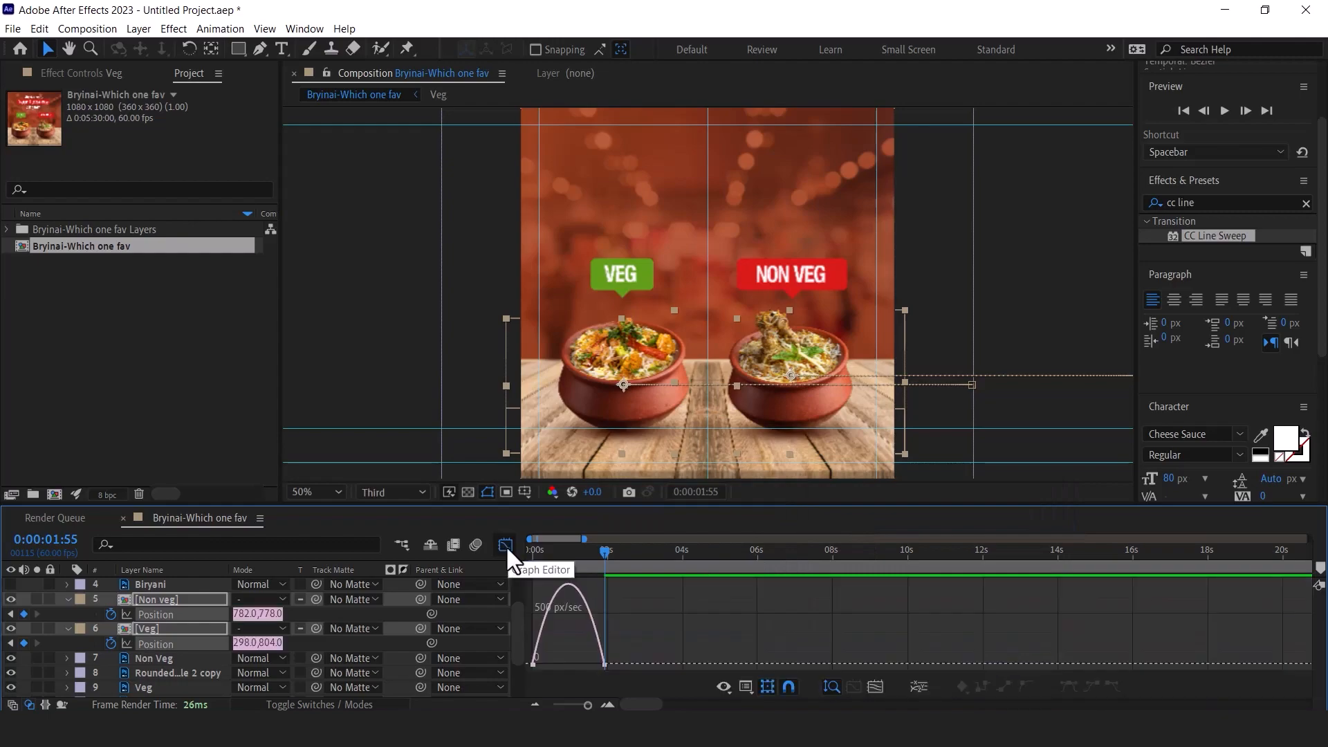
{"action": "right_click", "coordinate": [629, 637]}
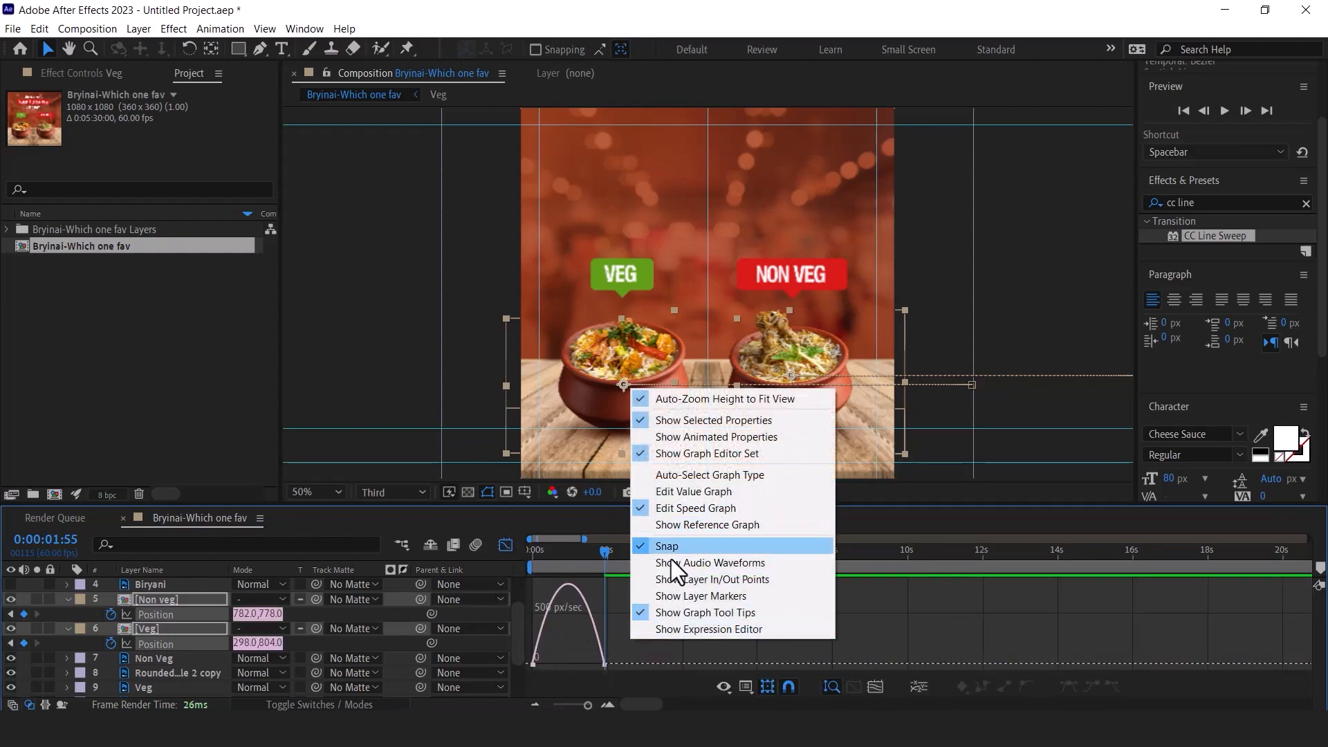
{"action": "left_click", "coordinate": [617, 653]}
{"action": "left_click_drag", "start_coordinate": [631, 650], "coordinate": [569, 658]}
{"action": "key", "text": "space"}
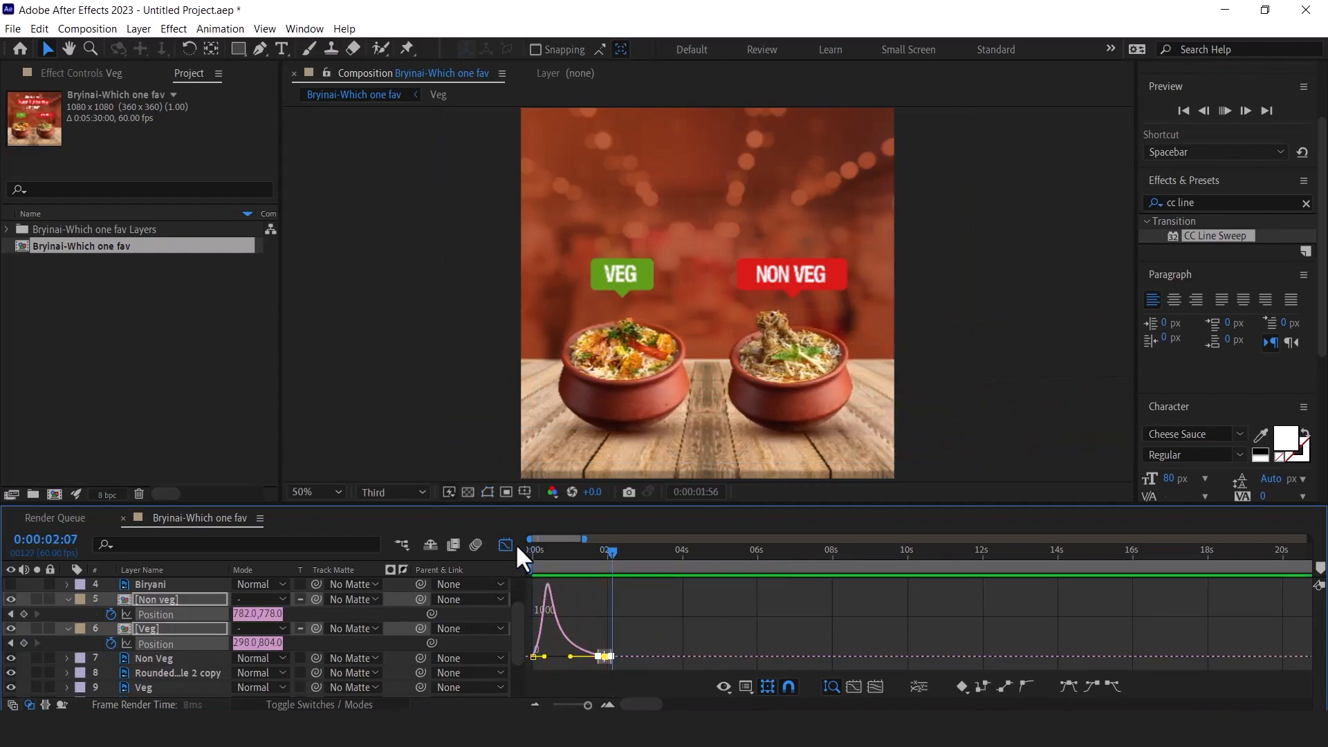
{"action": "key", "text": "space"}
{"action": "left_click", "coordinate": [505, 545]}
Shift the Non veg precomp to start a few frames after Veg and preview the staggered entrance
{"action": "left_click_drag", "start_coordinate": [533, 556], "coordinate": [568, 599]}
{"action": "left_click_drag", "start_coordinate": [542, 550], "coordinate": [503, 552]}
{"action": "key", "text": "space"}
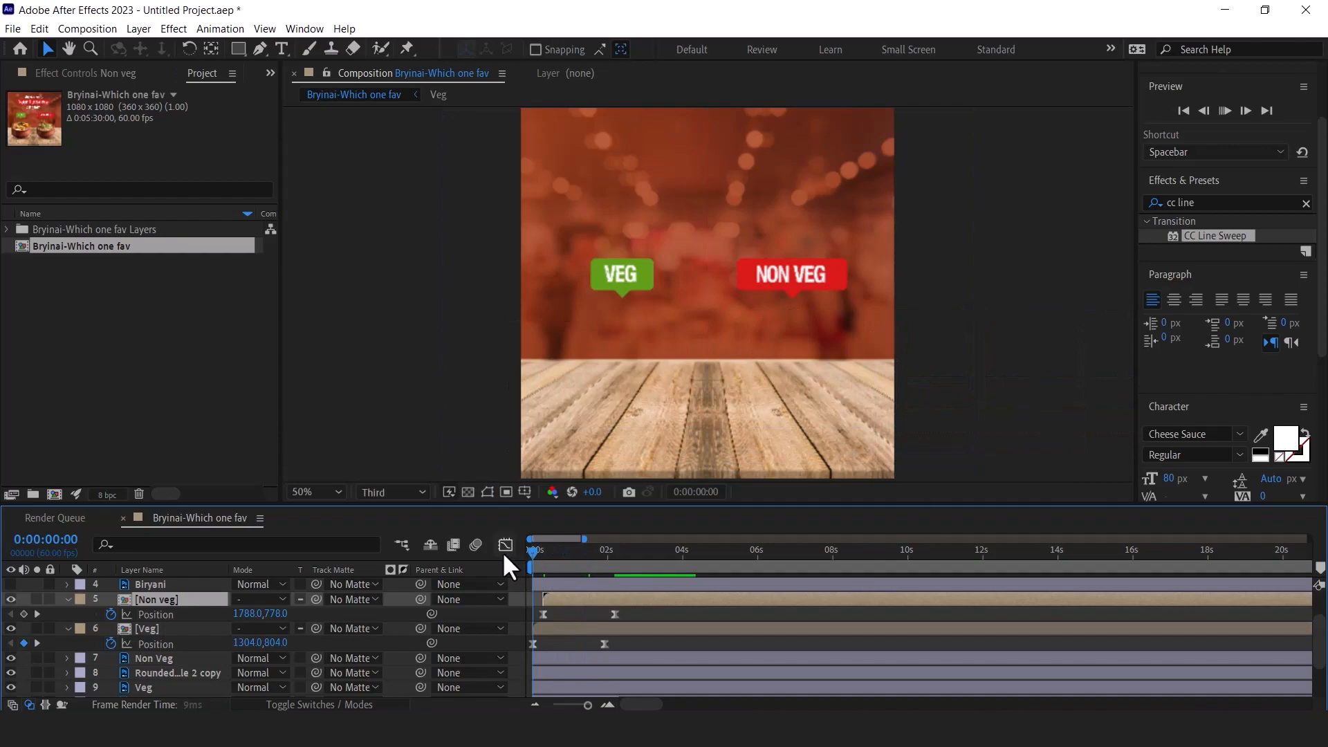
{"action": "left_click_drag", "start_coordinate": [560, 596], "coordinate": [516, 549]}
{"action": "key", "text": "space"}
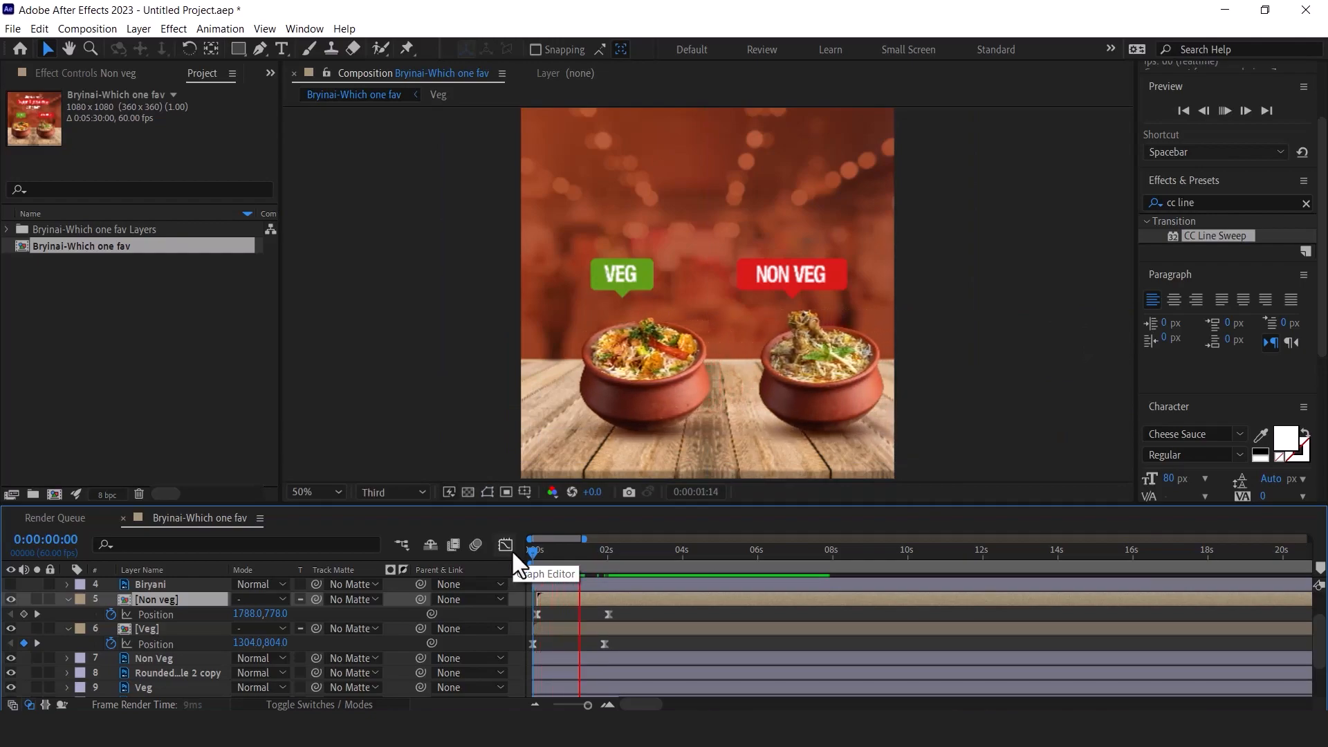
{"action": "key", "text": "space"}
{"action": "key", "text": "equal"}
{"action": "left_click_drag", "start_coordinate": [554, 555], "coordinate": [496, 558]}
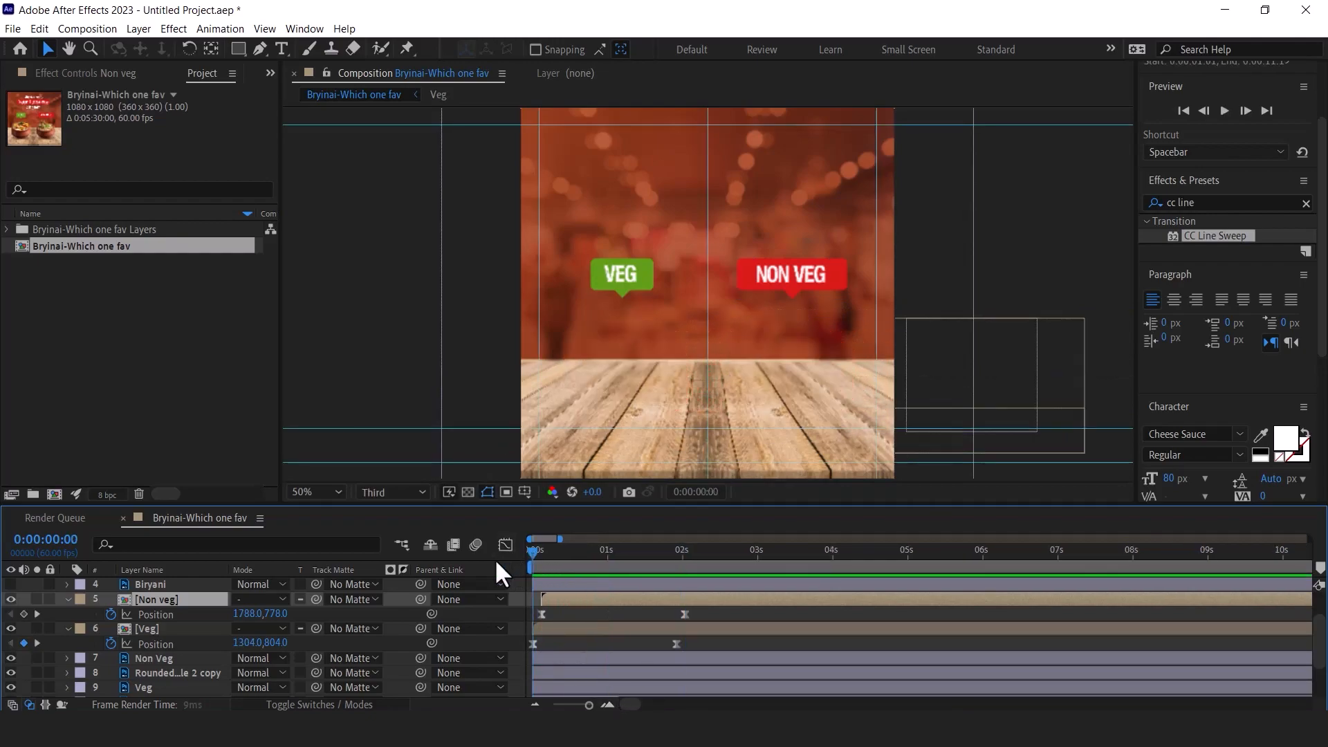
{"action": "key", "text": "space"}
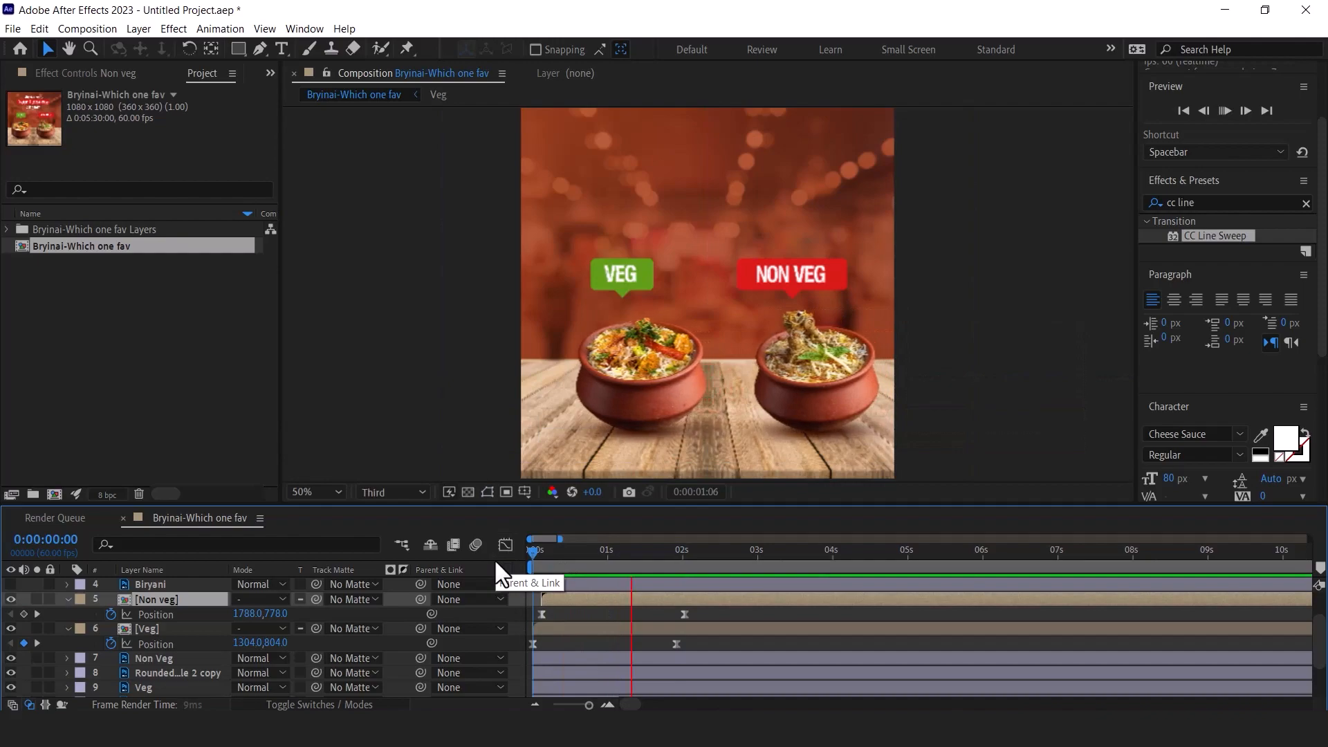
{"action": "key", "text": "space"}
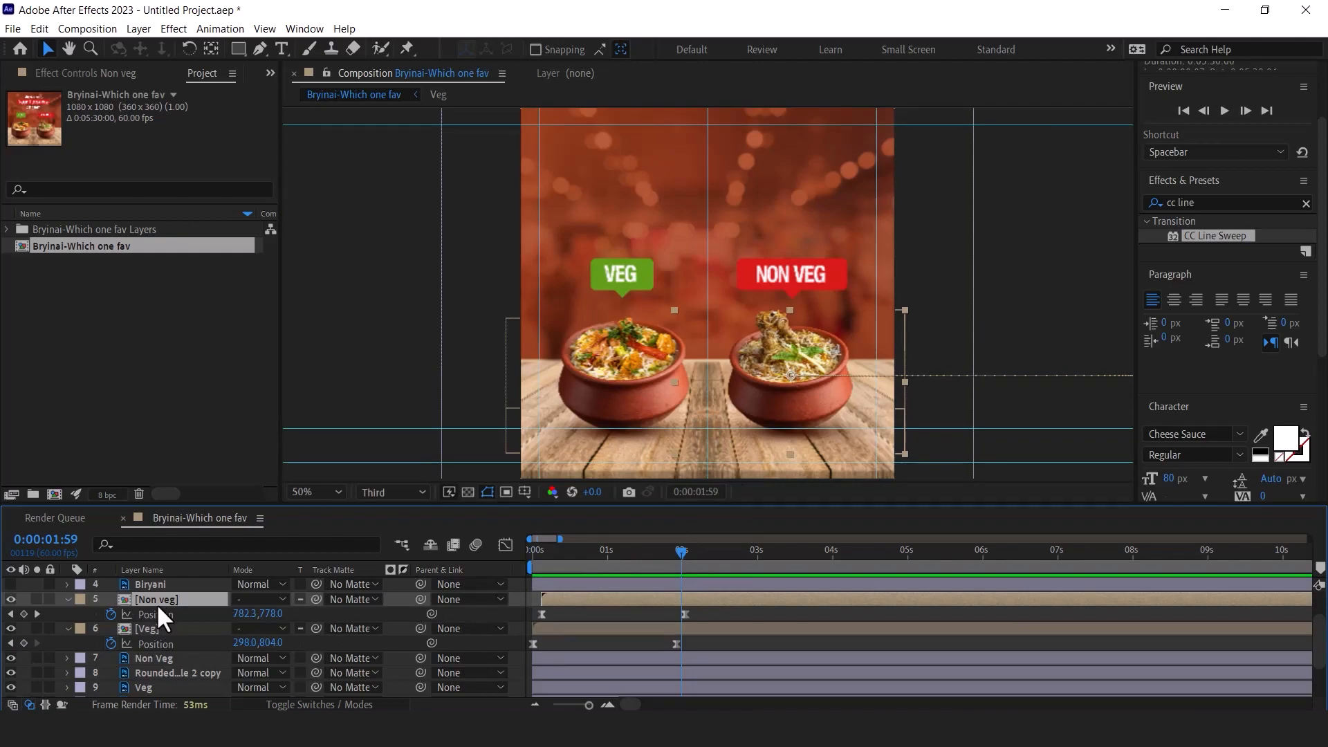
Add Position keyframes at 0:00:02:59 to the Non veg and Veg precomps to hold the bowls in place
{"action": "left_click_drag", "start_coordinate": [682, 551], "coordinate": [758, 554]}
{"action": "left_click", "coordinate": [24, 614]}
{"action": "left_click", "coordinate": [23, 642]}
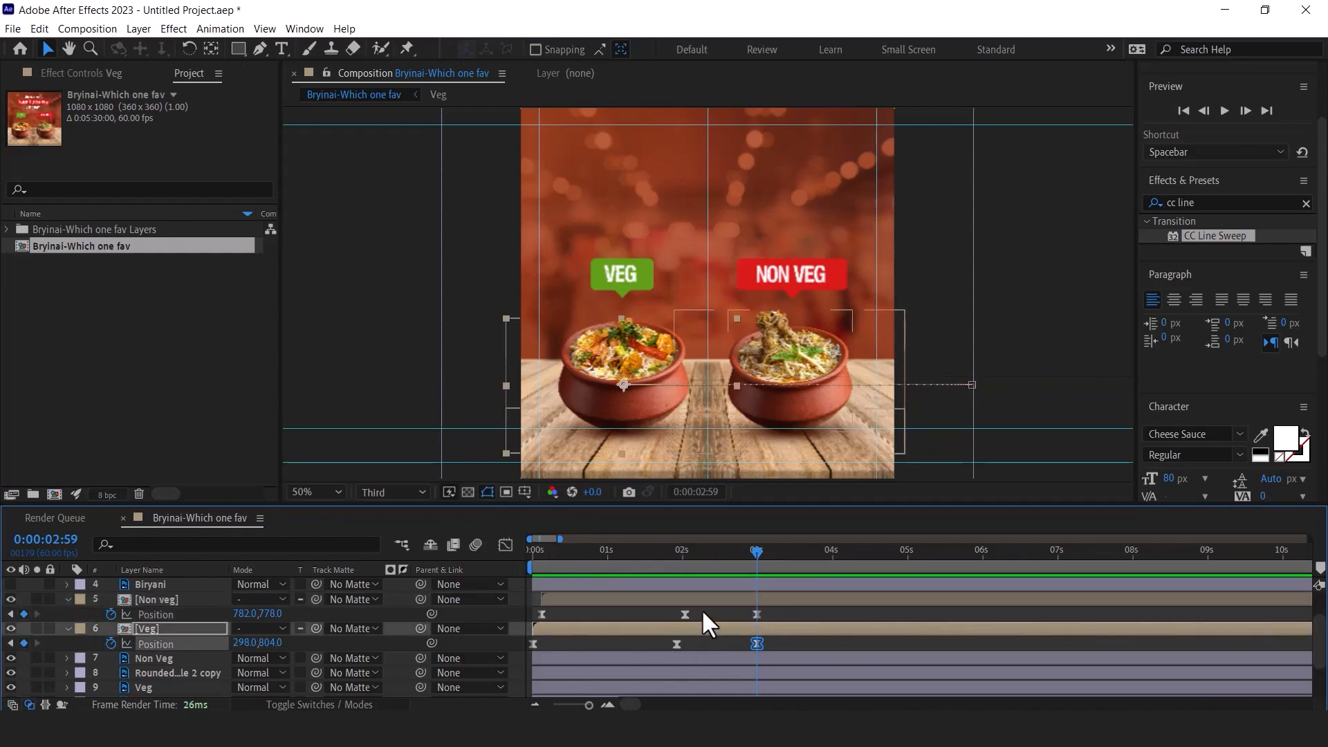
Add Position keyframes at 0:00:04:01 to both the Non veg and Veg precomps
{"action": "left_click_drag", "start_coordinate": [750, 558], "coordinate": [834, 556]}
{"action": "left_click", "coordinate": [143, 600]}
{"action": "left_click", "coordinate": [140, 626], "text": "shift"}
{"action": "left_click", "coordinate": [24, 614]}
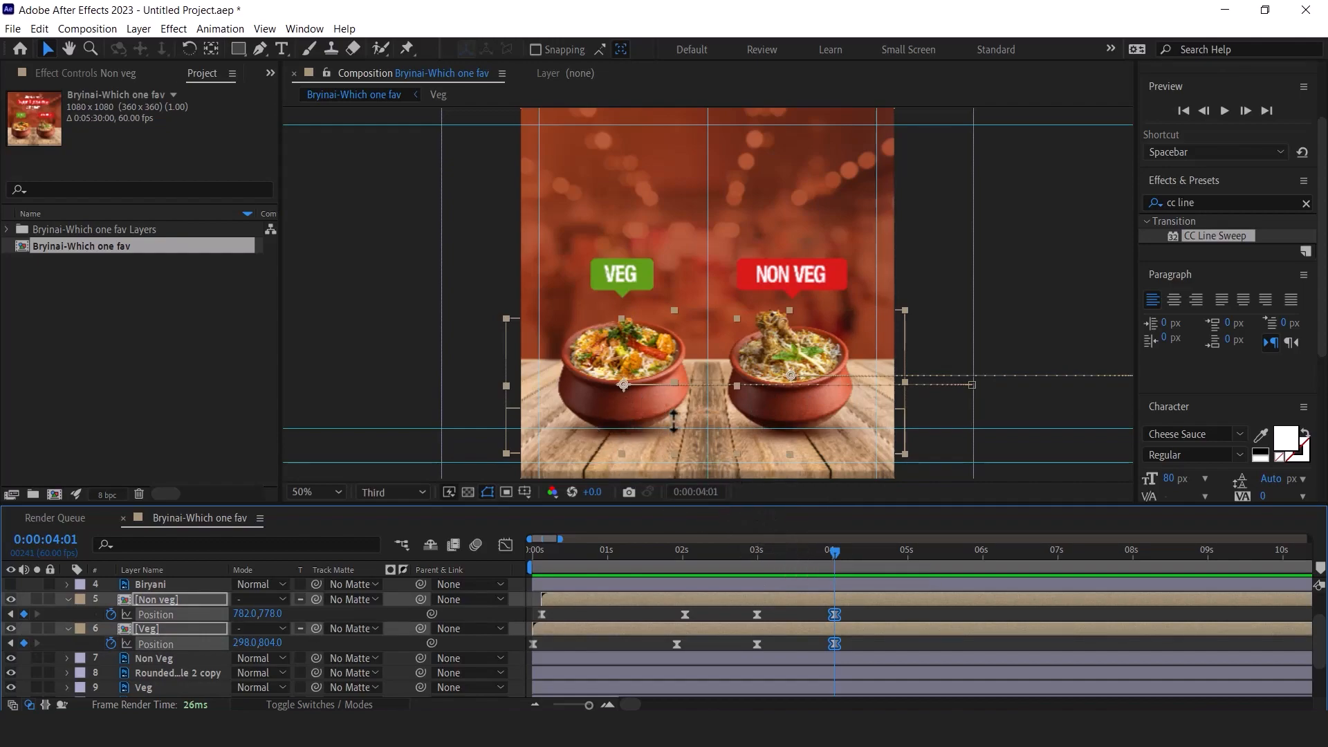
At 0:00:04:01, move Non veg partly out of frame to 1094, 778 and centre the Veg bowl at 547.5, 804
{"action": "left_click_drag", "start_coordinate": [634, 410], "coordinate": [742, 390]}
{"action": "left_click", "coordinate": [758, 387]}
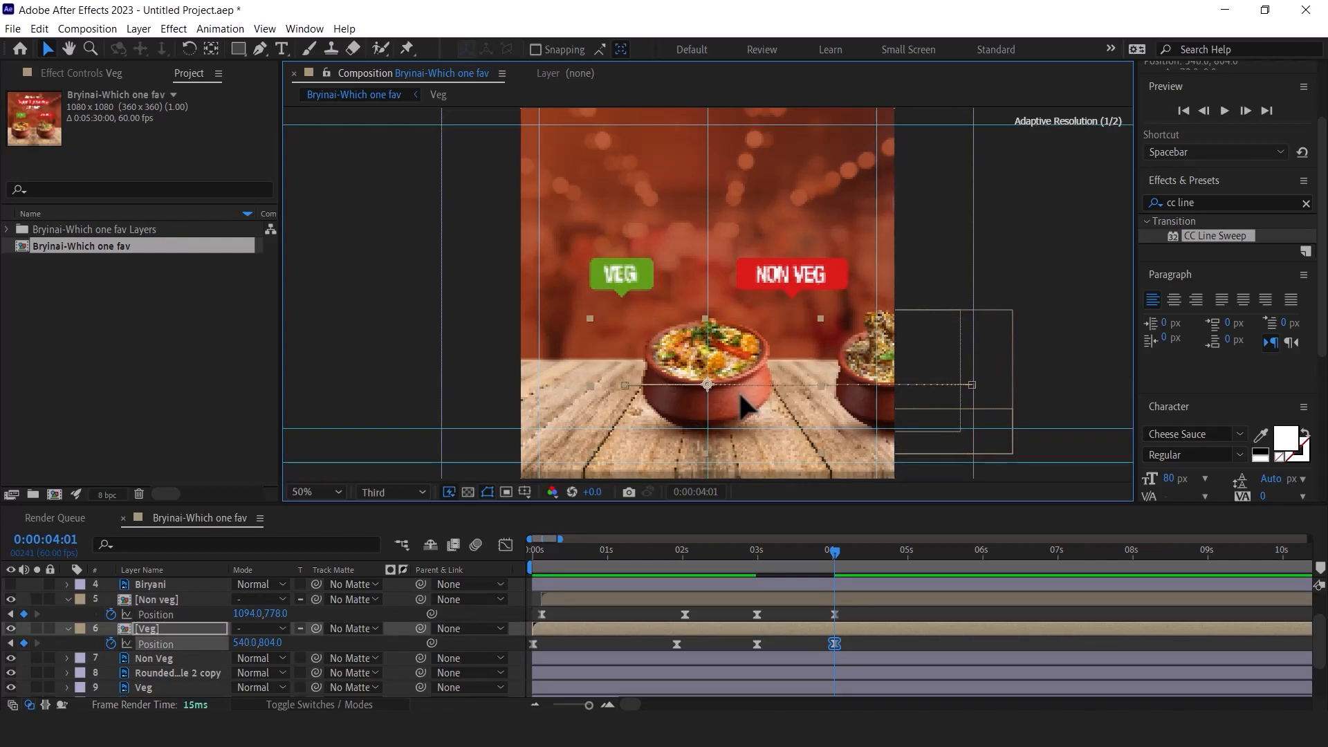
{"action": "mouse_move", "coordinate": [824, 557]}
{"action": "left_mouse_down"}
{"action": "mouse_move", "coordinate": [712, 550]}
{"action": "mouse_move", "coordinate": [836, 562]}
{"action": "left_mouse_up"}
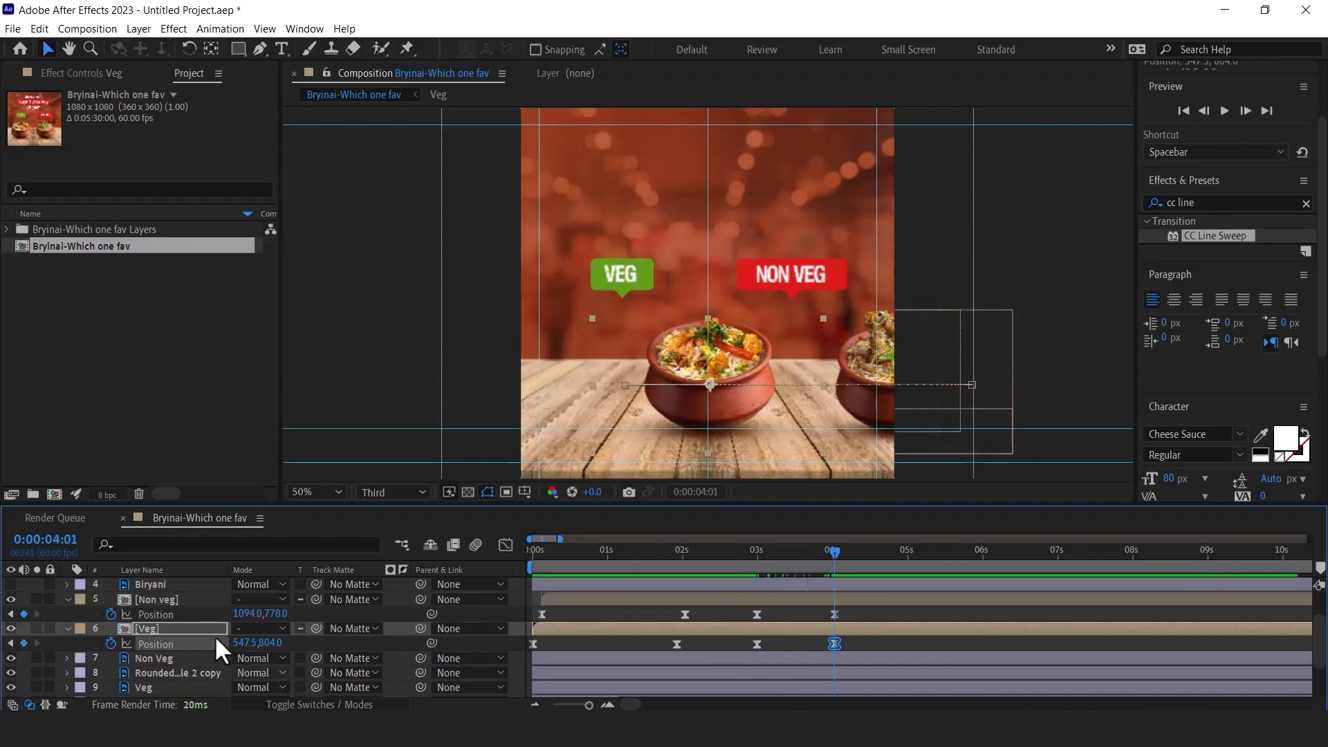
Keyframe the Veg precomp's Scale at 100% near the 3-second Position keyframe and at 130% at 0:00:04:01
{"action": "left_click", "coordinate": [194, 628]}
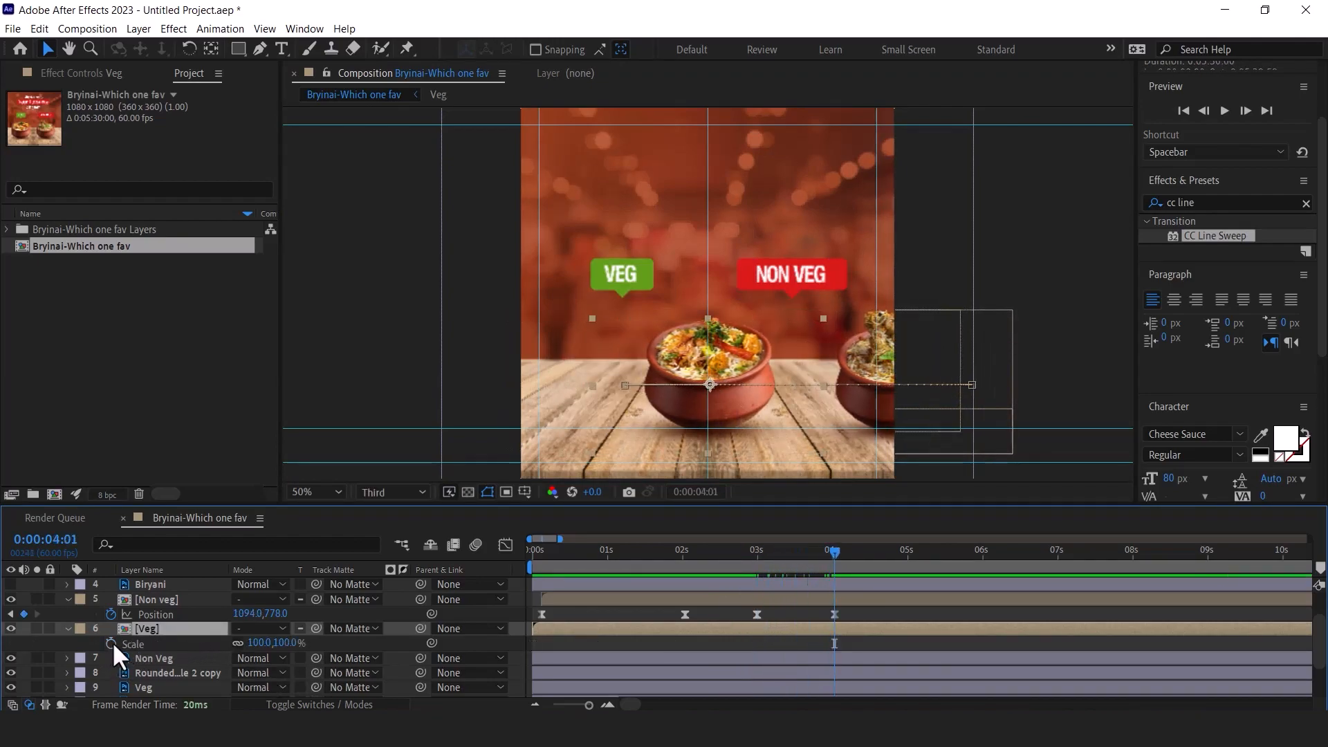
{"action": "key", "text": "alt+shift+s"}
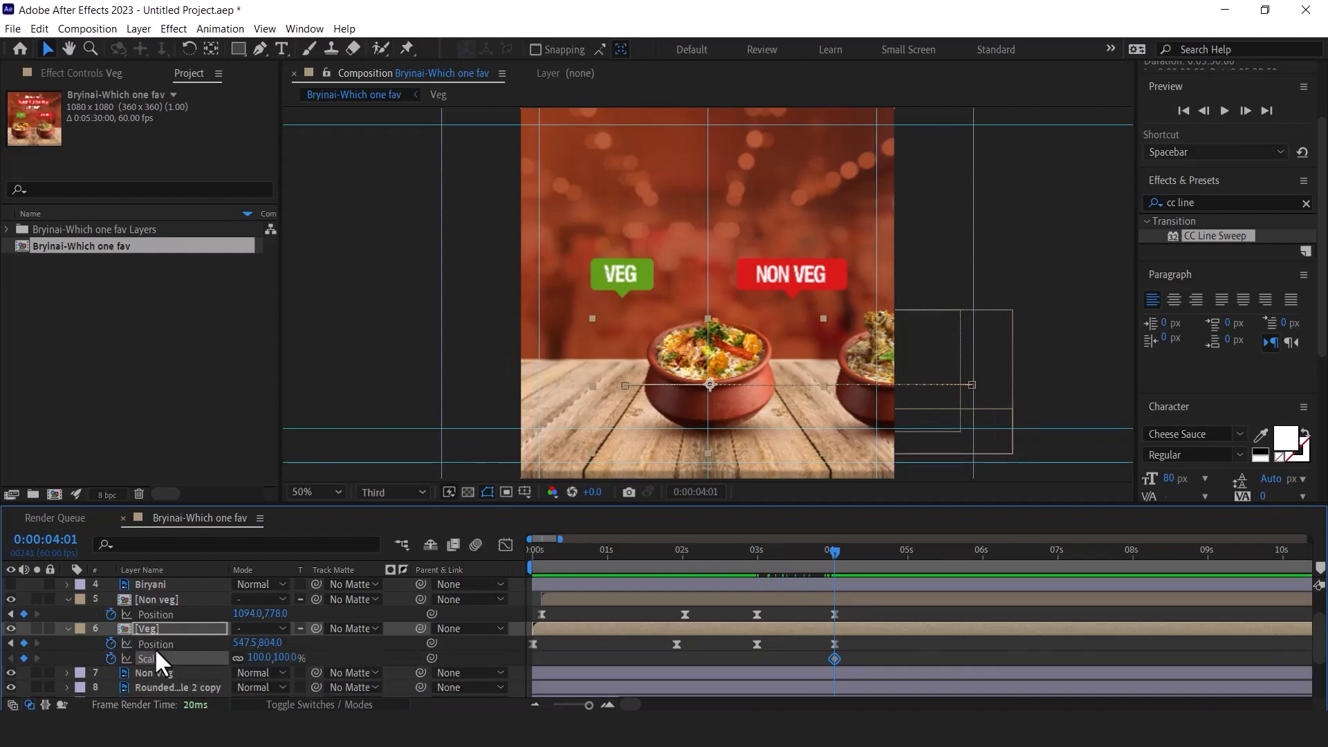
{"action": "left_click", "coordinate": [756, 550]}
{"action": "left_click", "coordinate": [24, 658]}
{"action": "left_click_drag", "start_coordinate": [755, 547], "coordinate": [835, 550]}
{"action": "left_click", "coordinate": [289, 658]}
{"action": "type", "text": "130"}
{"action": "key", "text": "Return"}
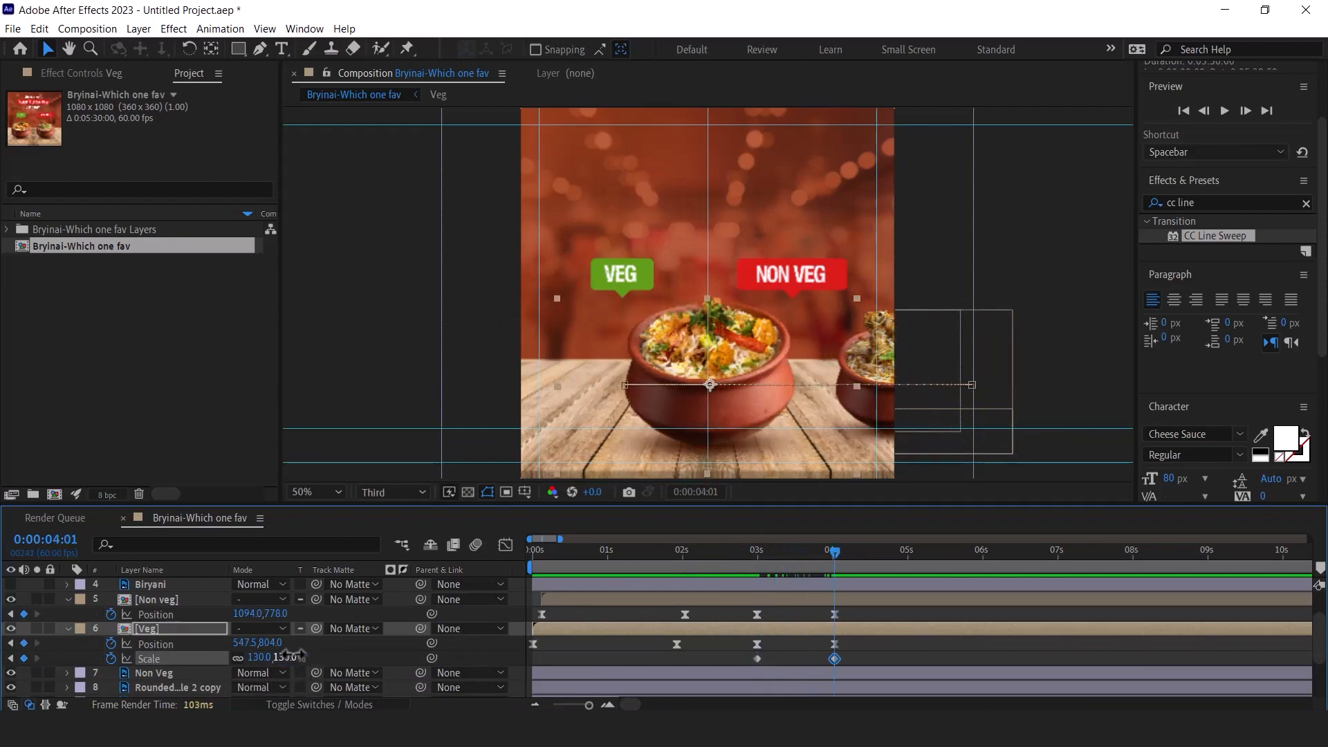
Apply Easy Ease to both Scale keyframes of the Veg precomp
{"action": "mouse_move", "coordinate": [833, 550]}
{"action": "left_mouse_down"}
{"action": "mouse_move", "coordinate": [753, 547]}
{"action": "mouse_move", "coordinate": [834, 548]}
{"action": "left_mouse_up"}
{"action": "left_click_drag", "start_coordinate": [852, 654], "coordinate": [738, 657]}
{"action": "right_click", "coordinate": [757, 658]}
{"action": "mouse_move", "coordinate": [836, 653]}
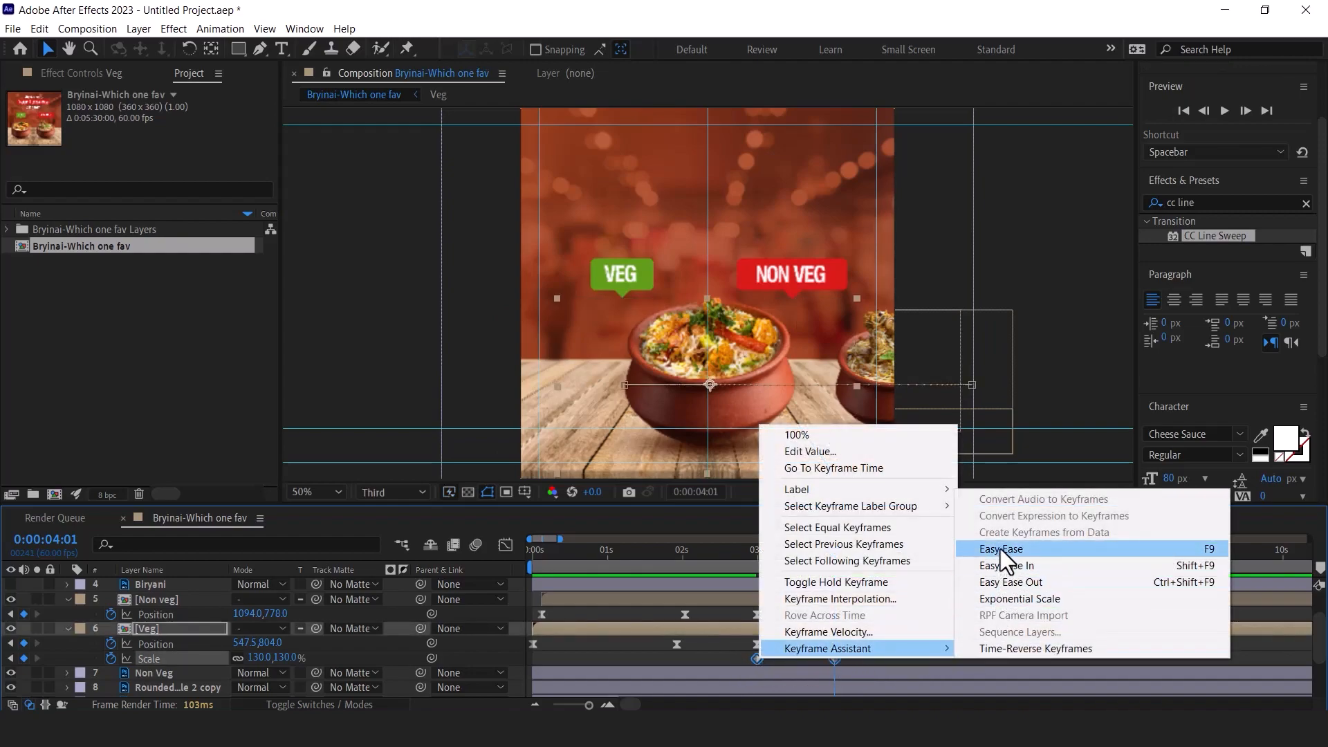
{"action": "left_click", "coordinate": [999, 548]}
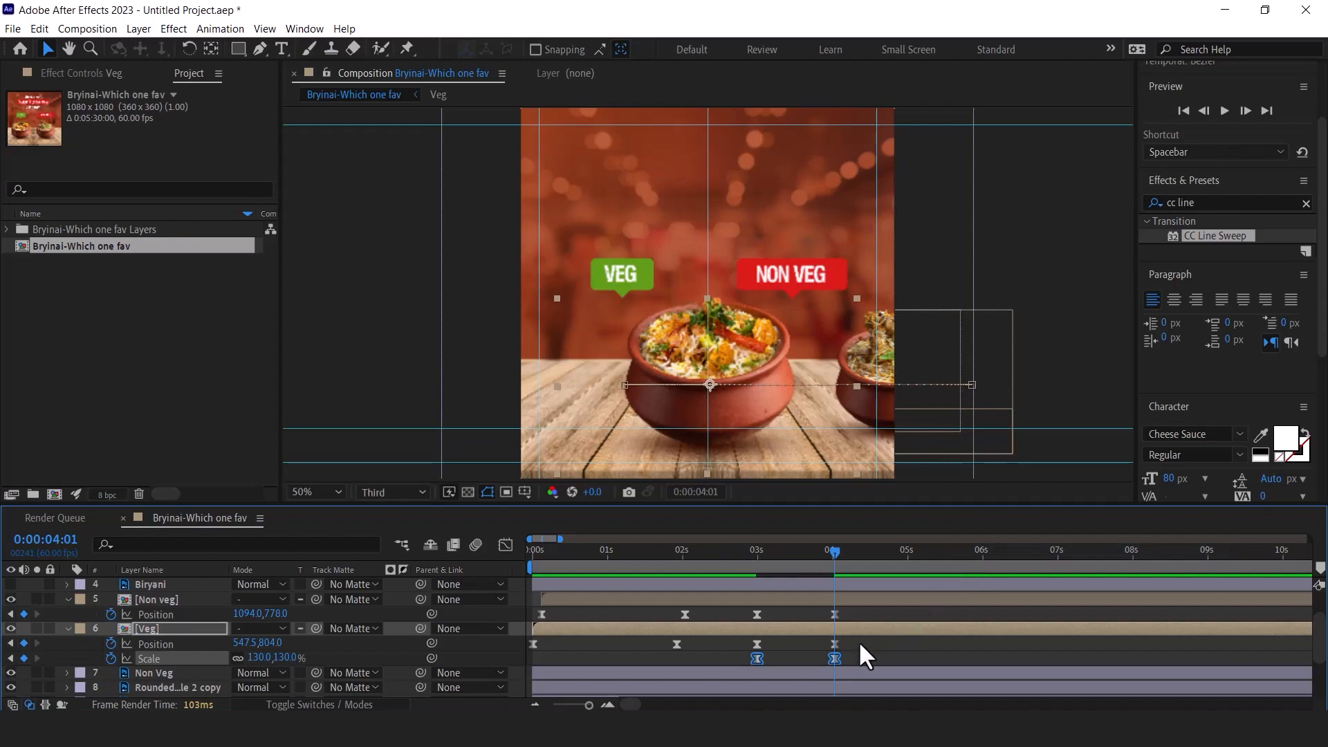
Reshape the Veg precomp's Scale speed curve to peak early with a long slow finish, and preview the enlargement
{"action": "left_click", "coordinate": [504, 544]}
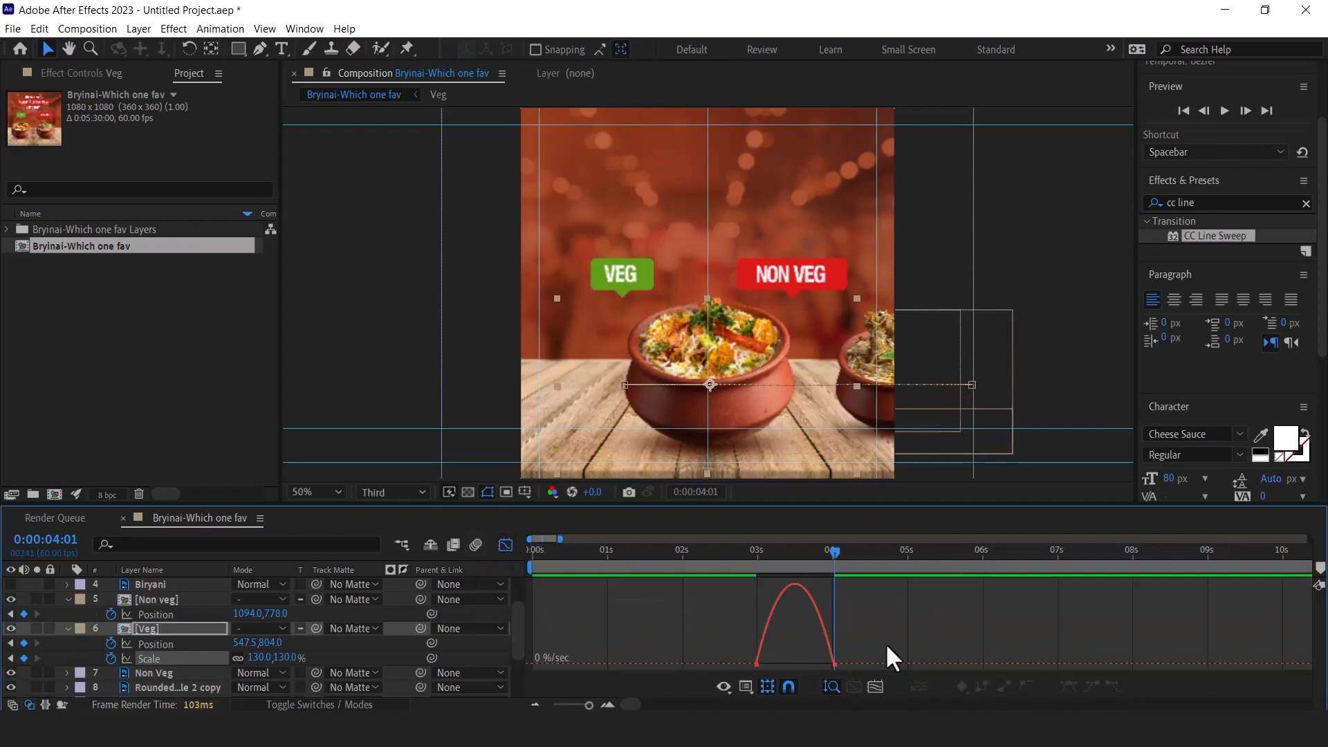
{"action": "left_click_drag", "start_coordinate": [814, 666], "coordinate": [798, 658]}
{"action": "left_click", "coordinate": [753, 551]}
{"action": "key", "text": "space"}
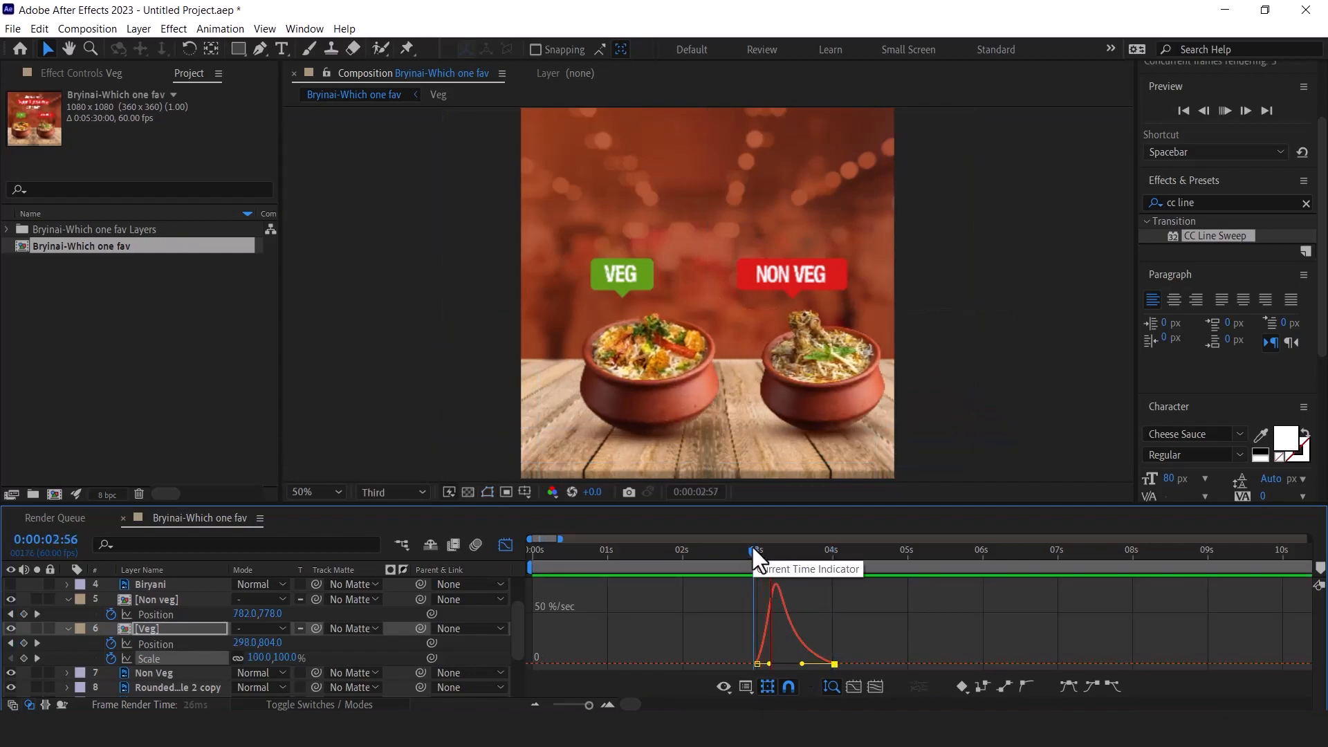
{"action": "key", "text": "space"}
{"action": "left_click", "coordinate": [506, 545]}
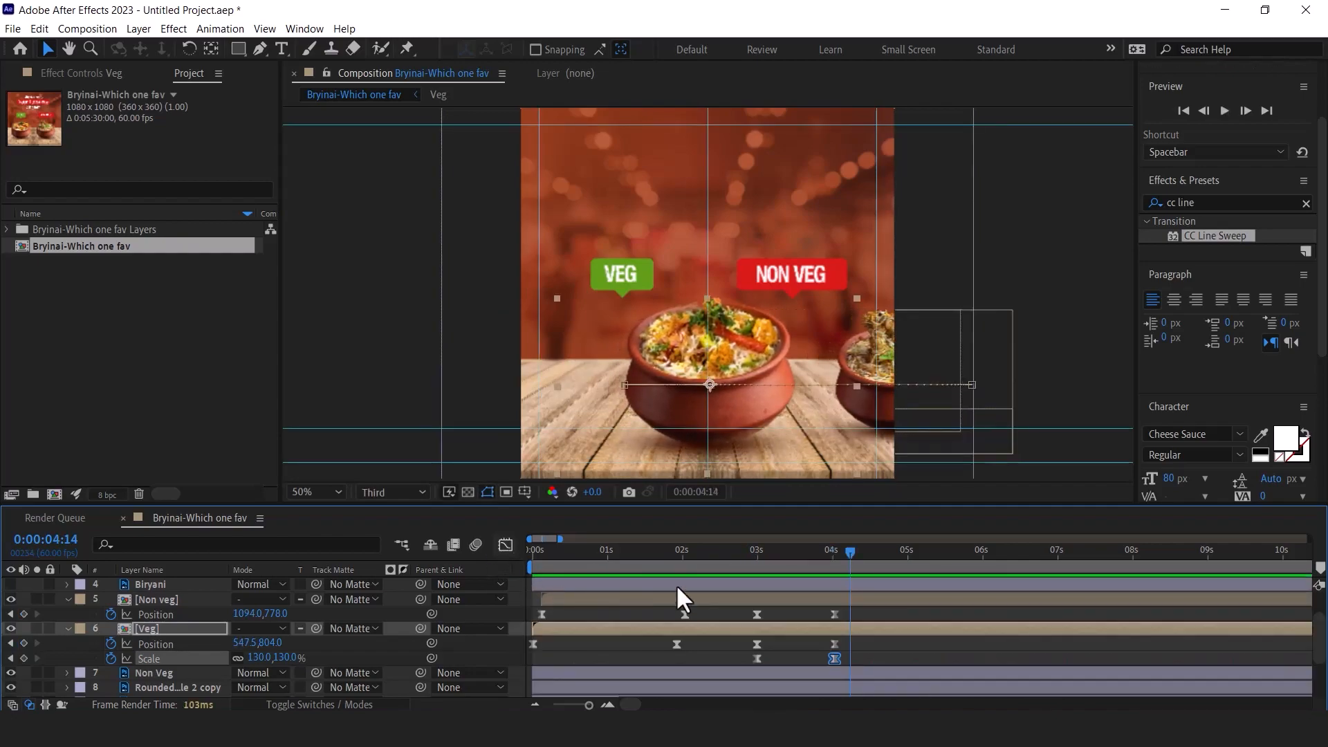
{"action": "left_click", "coordinate": [756, 549]}
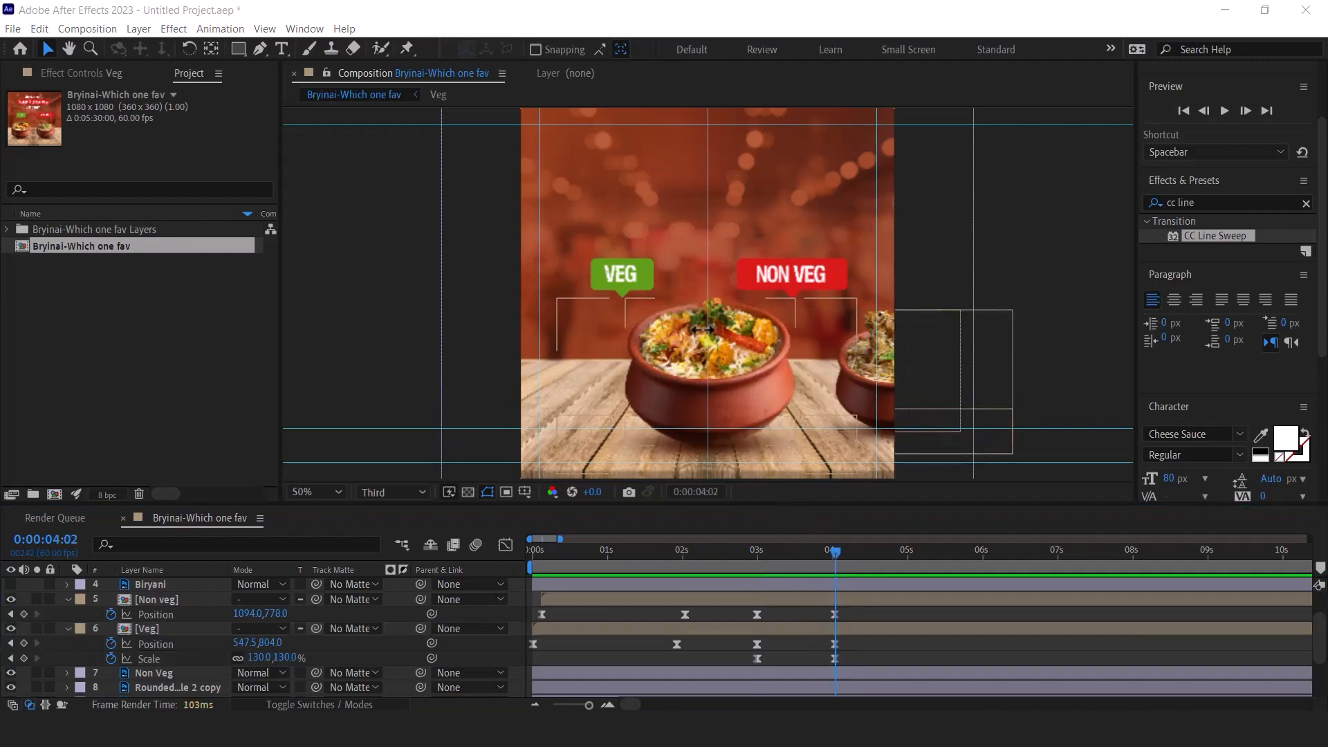
Convert the Veg label's Photoshop text layer to editable text
{"action": "left_click", "coordinate": [643, 276]}
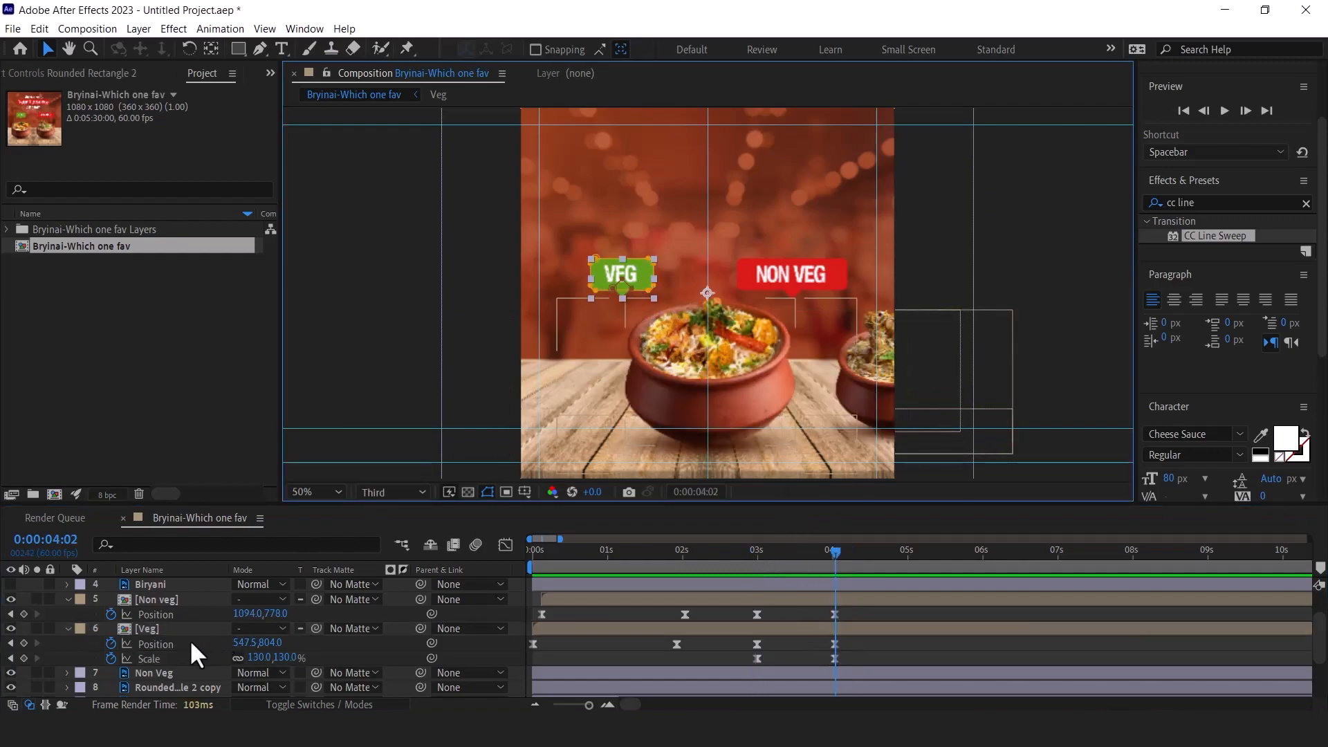
{"action": "scroll", "coordinate": [194, 630], "scroll_direction": "down", "scroll_amount": 1}
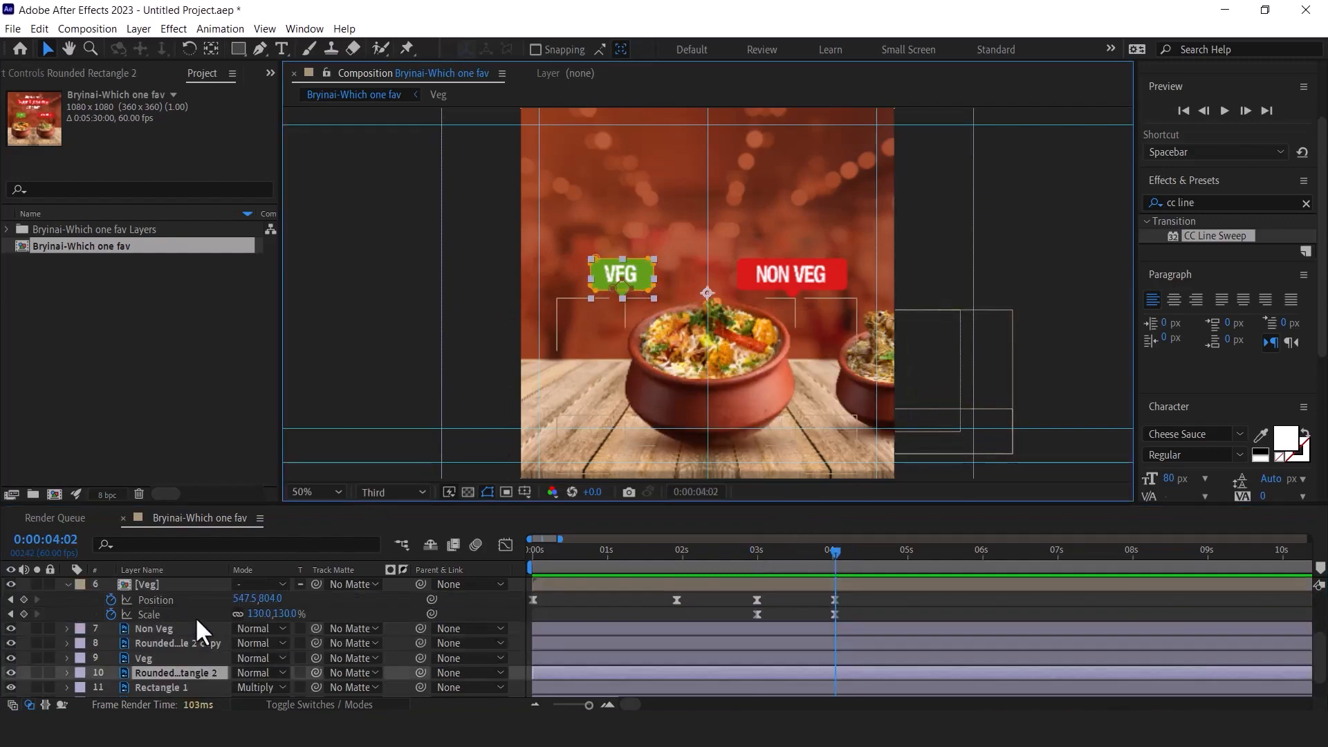
{"action": "left_click", "coordinate": [142, 658]}
{"action": "right_click", "coordinate": [144, 657]}
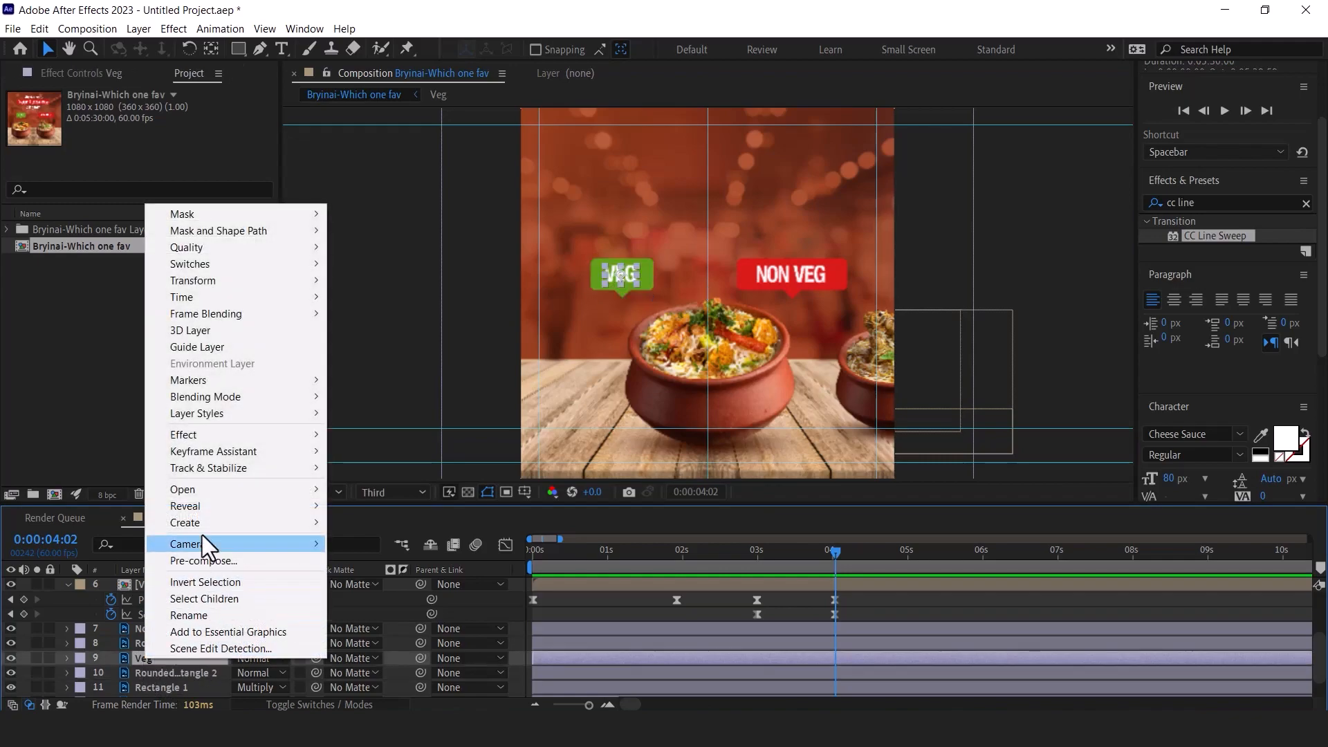
{"action": "mouse_move", "coordinate": [202, 523]}
{"action": "left_click", "coordinate": [372, 523]}
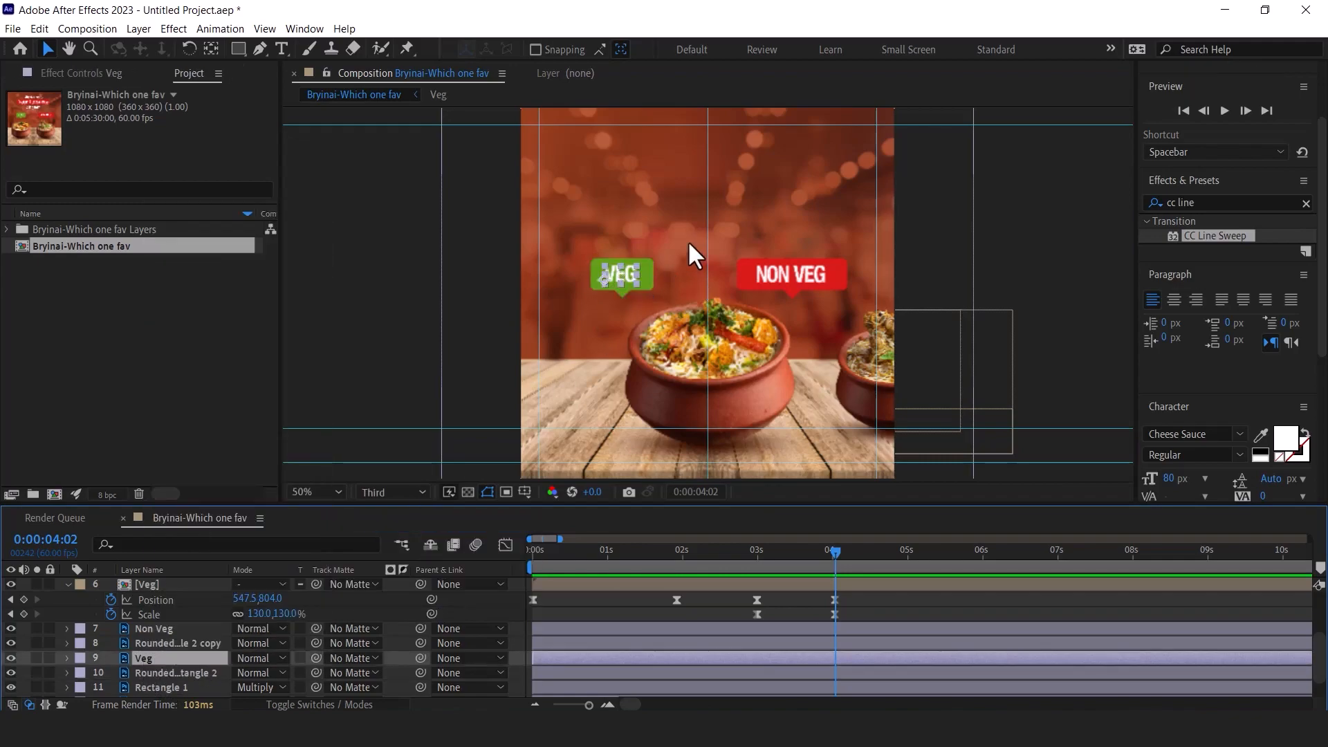
Shift the Veg text and green Rounded Rectangle 2 layers together so they start at 0:00:04:01
{"action": "left_click", "coordinate": [143, 668]}
{"action": "left_click", "coordinate": [151, 655], "text": "shift"}
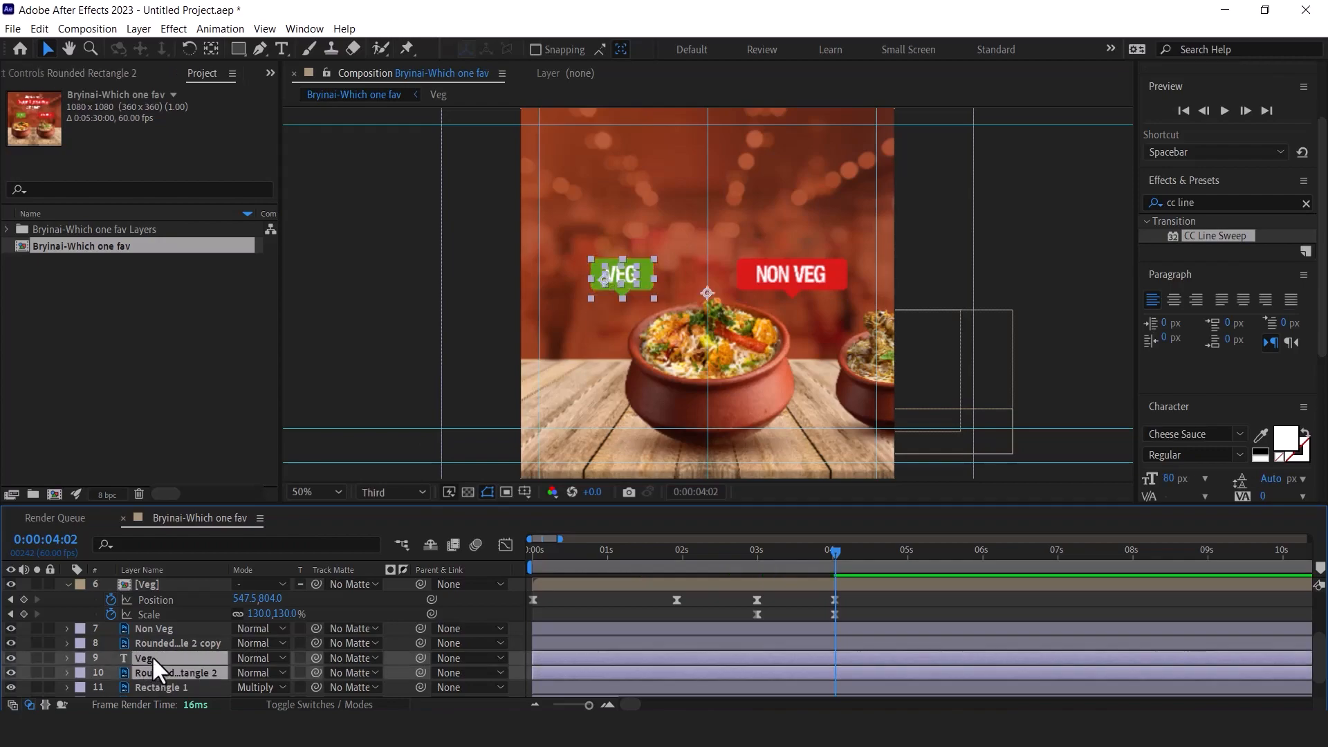
{"action": "scroll", "coordinate": [574, 629], "scroll_direction": "down", "scroll_amount": 1}
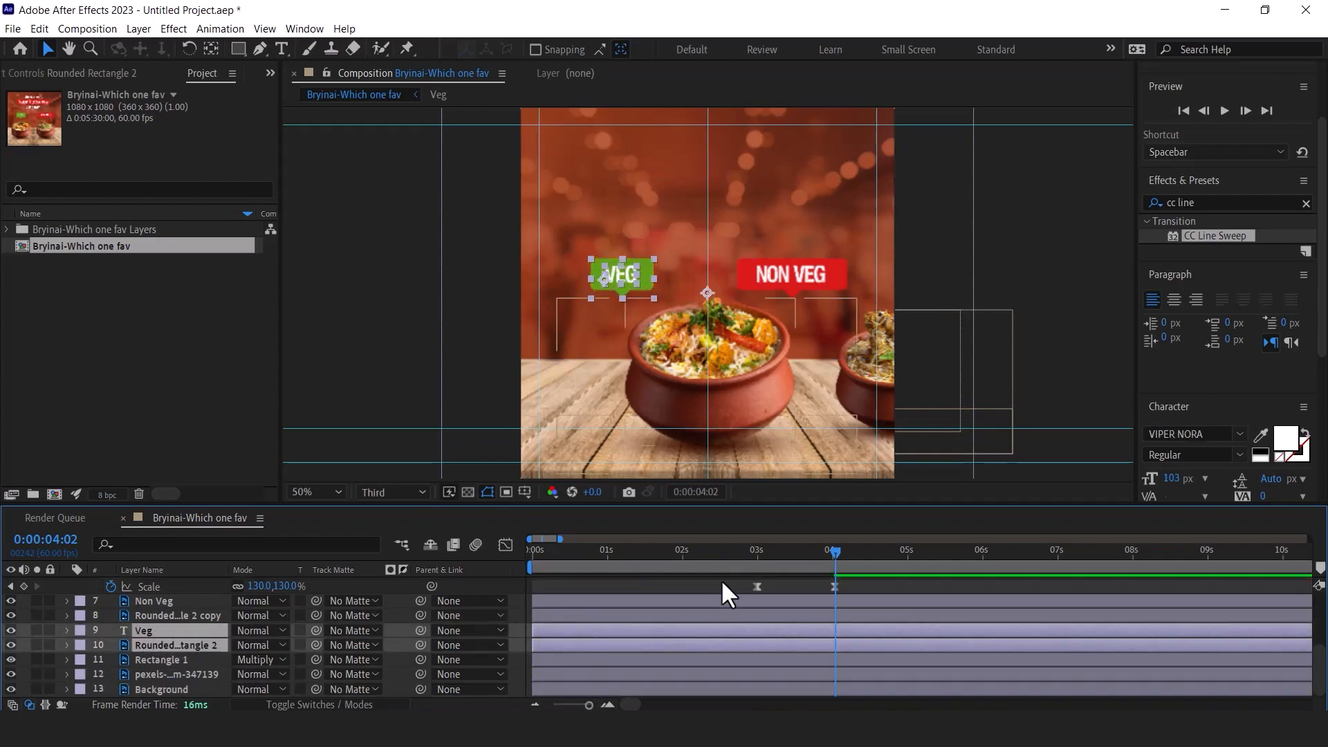
{"action": "key", "text": "j"}
{"action": "left_click_drag", "start_coordinate": [781, 554], "coordinate": [833, 553]}
{"action": "left_click_drag", "start_coordinate": [643, 640], "coordinate": [904, 623]}
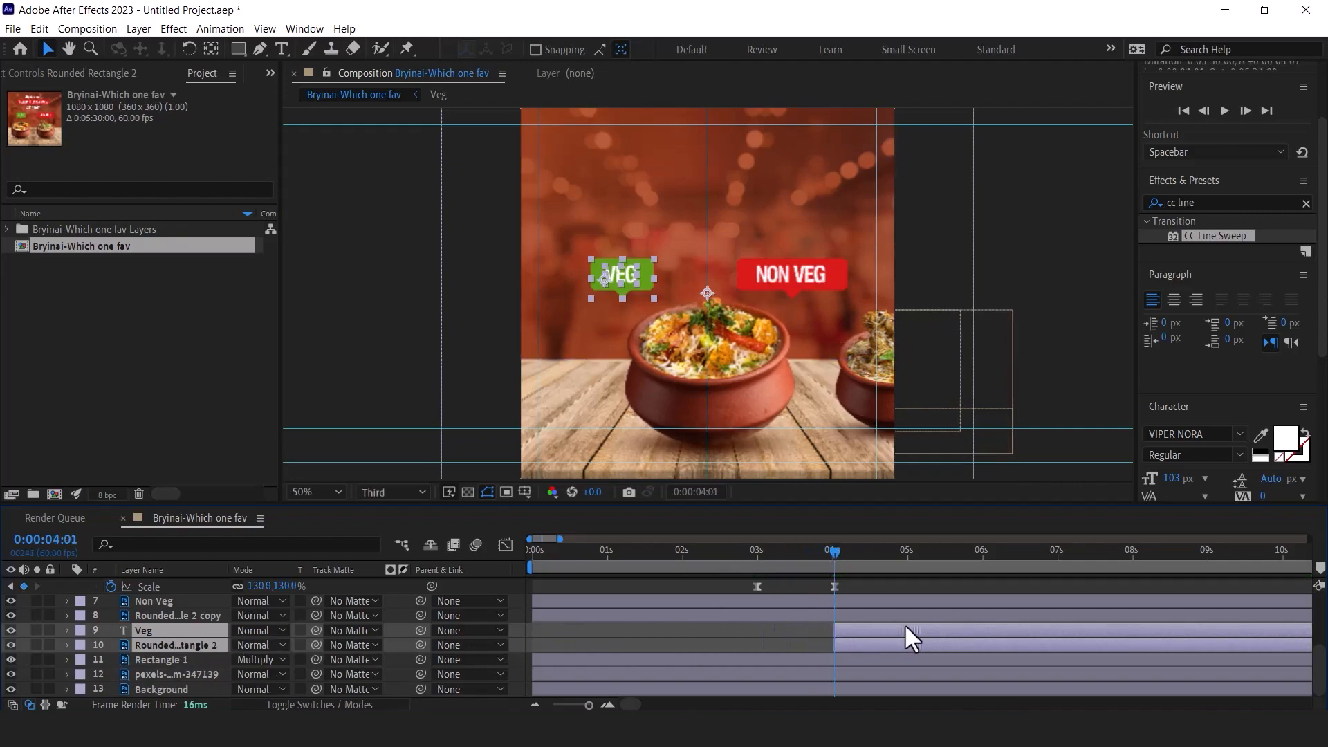
Move the anchor point of Rounded Rectangle 2 to the bottom tip of the green Veg label
{"action": "left_click", "coordinate": [166, 616]}
{"action": "left_click", "coordinate": [156, 632]}
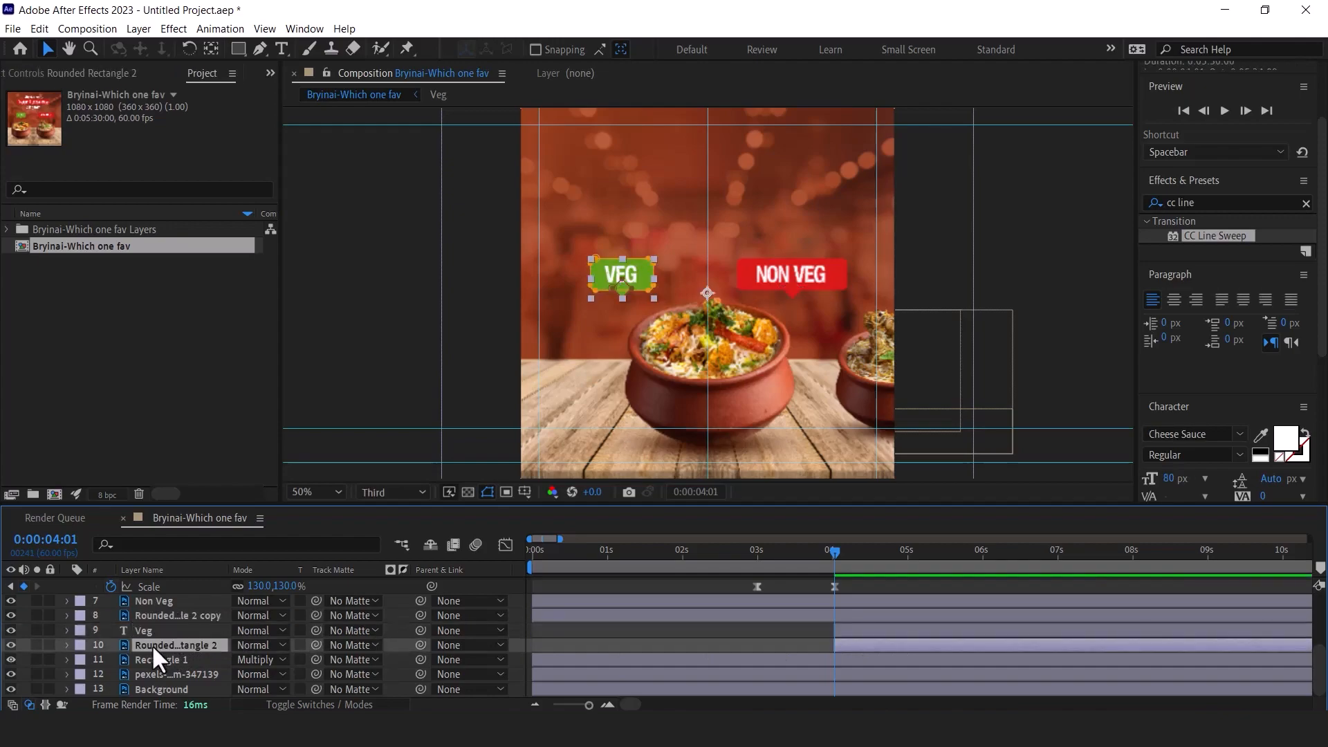
{"action": "key", "text": "y"}
{"action": "left_click_drag", "start_coordinate": [706, 294], "coordinate": [622, 296]}
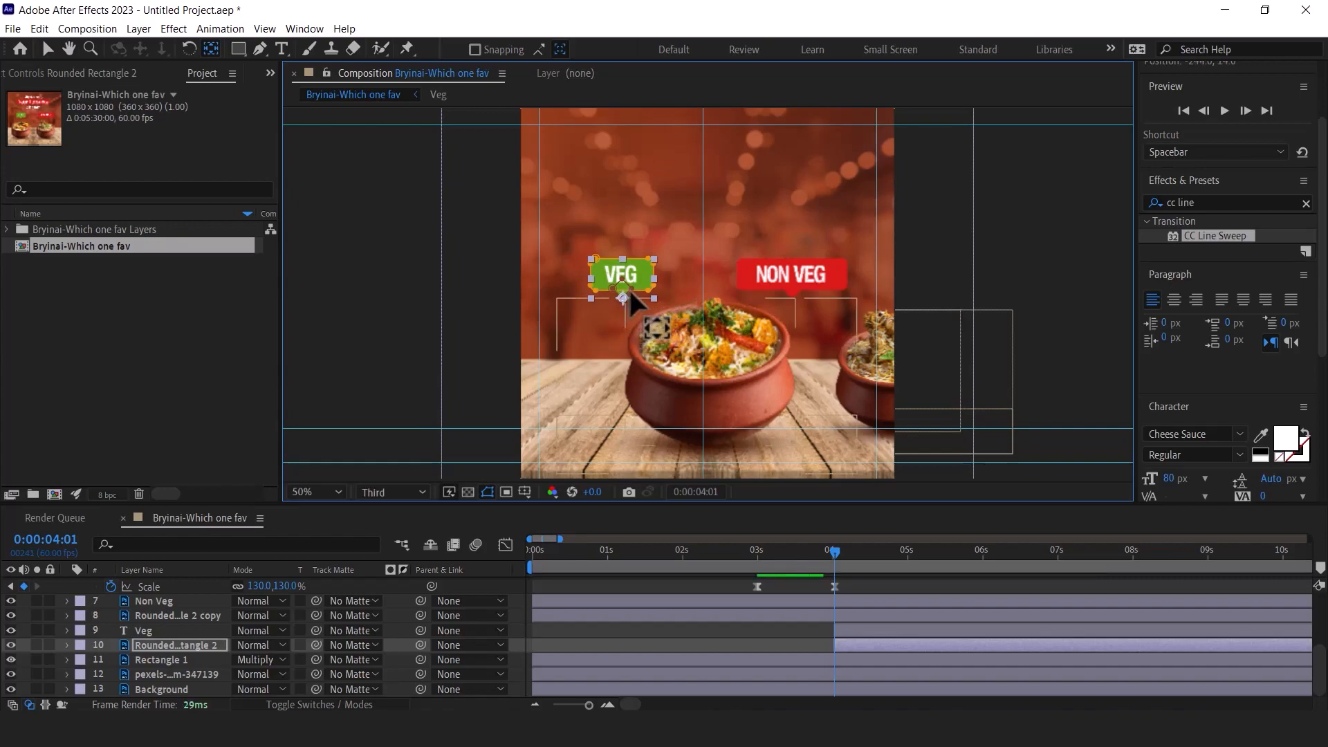
{"action": "left_click", "coordinate": [47, 48]}
Keyframe the Scale of Rounded Rectangle 2 from 0% at 0:00:04:01 to 100% at 0:00:04:41
{"action": "left_click", "coordinate": [147, 644]}
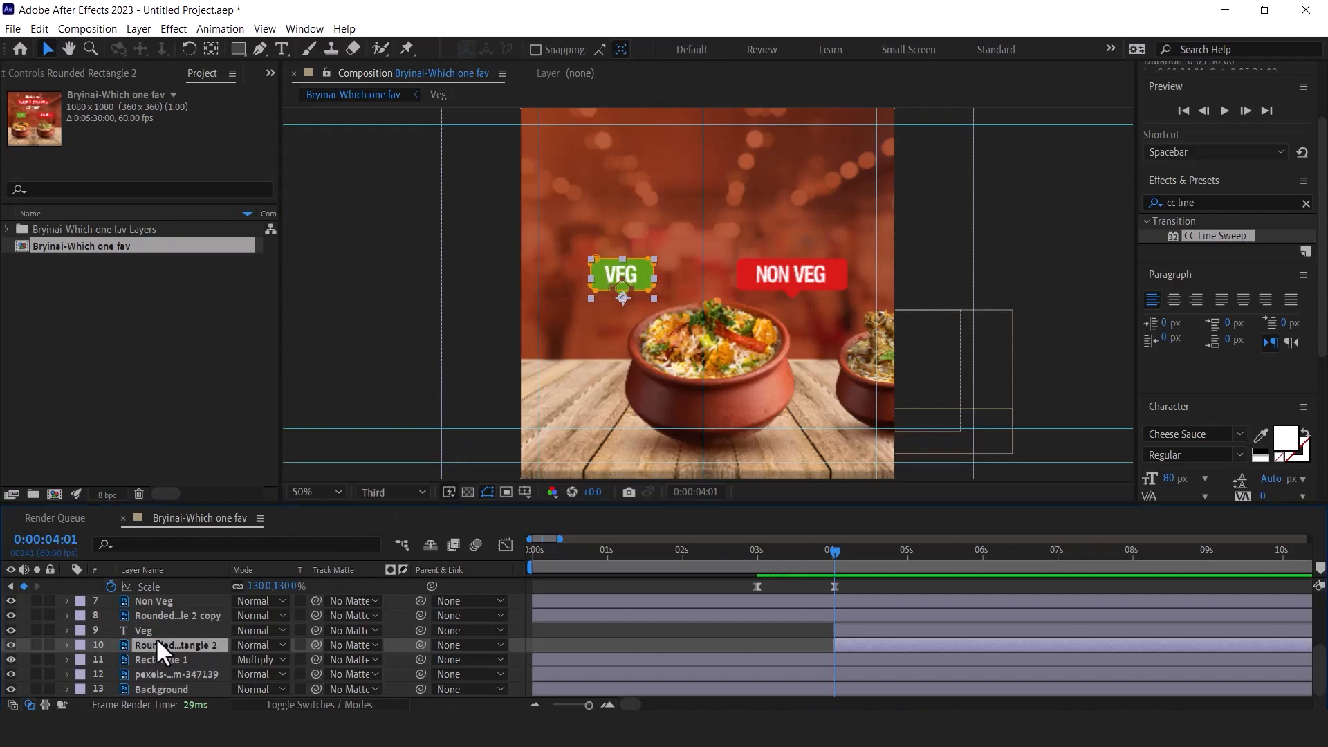
{"action": "key", "text": "s"}
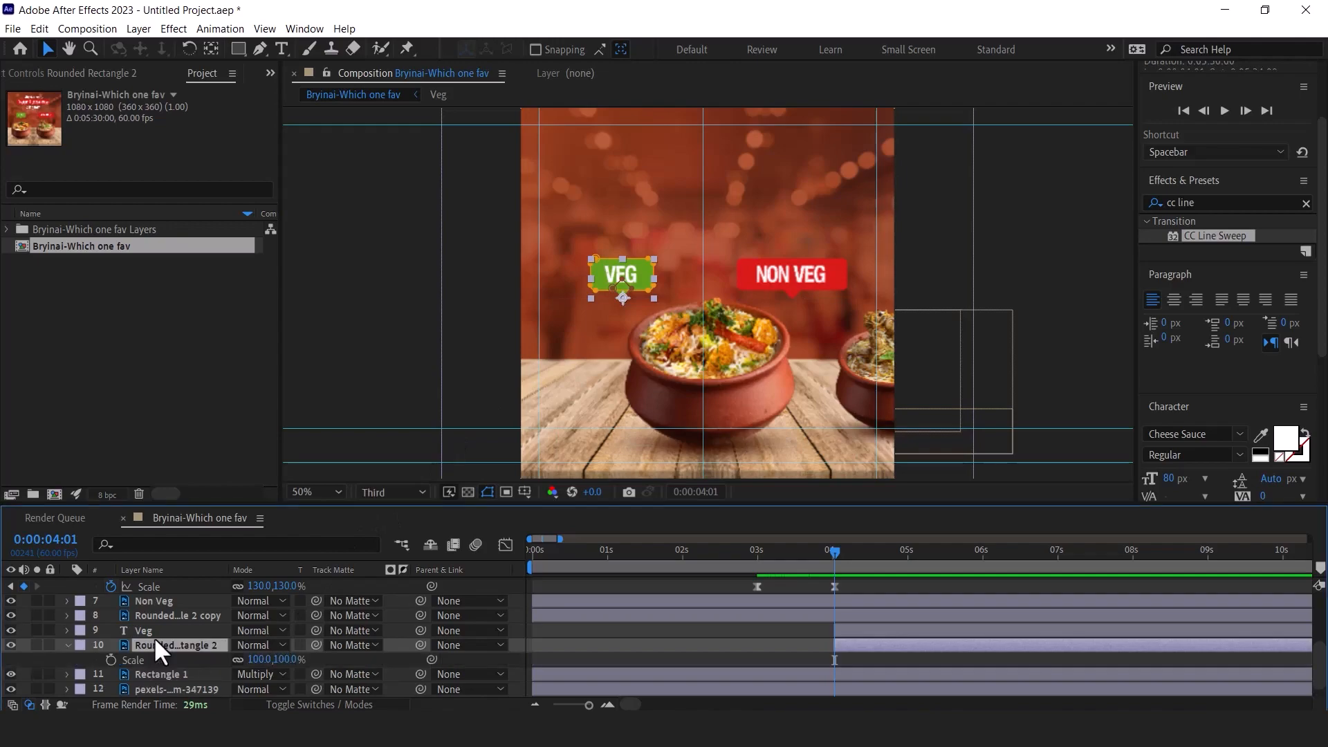
{"action": "left_click", "coordinate": [111, 659]}
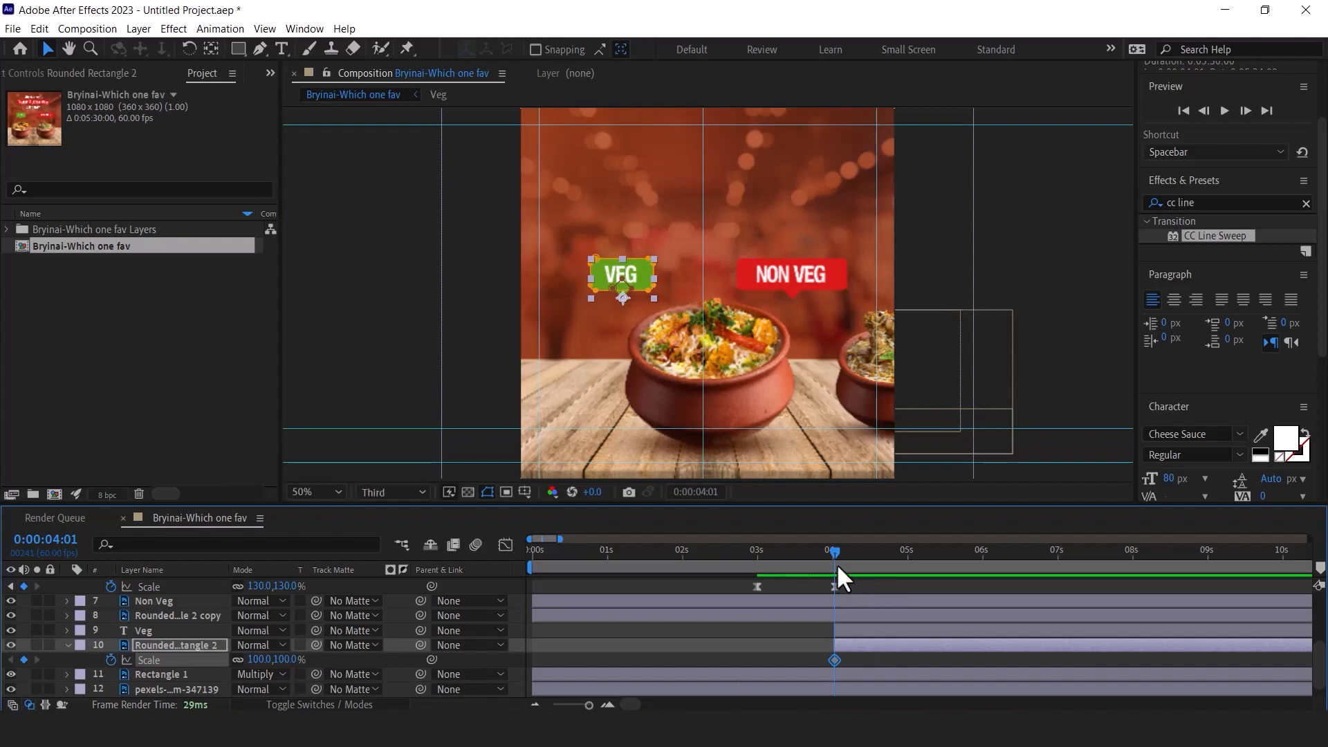
{"action": "key", "text": "shift+Page_Down"}
{"action": "key", "text": "shift+Page_Down"}
{"action": "left_click", "coordinate": [24, 660]}
{"action": "left_click_drag", "start_coordinate": [881, 550], "coordinate": [832, 562]}
{"action": "left_click", "coordinate": [282, 661]}
{"action": "type", "text": "0"}
{"action": "key", "text": "Return"}
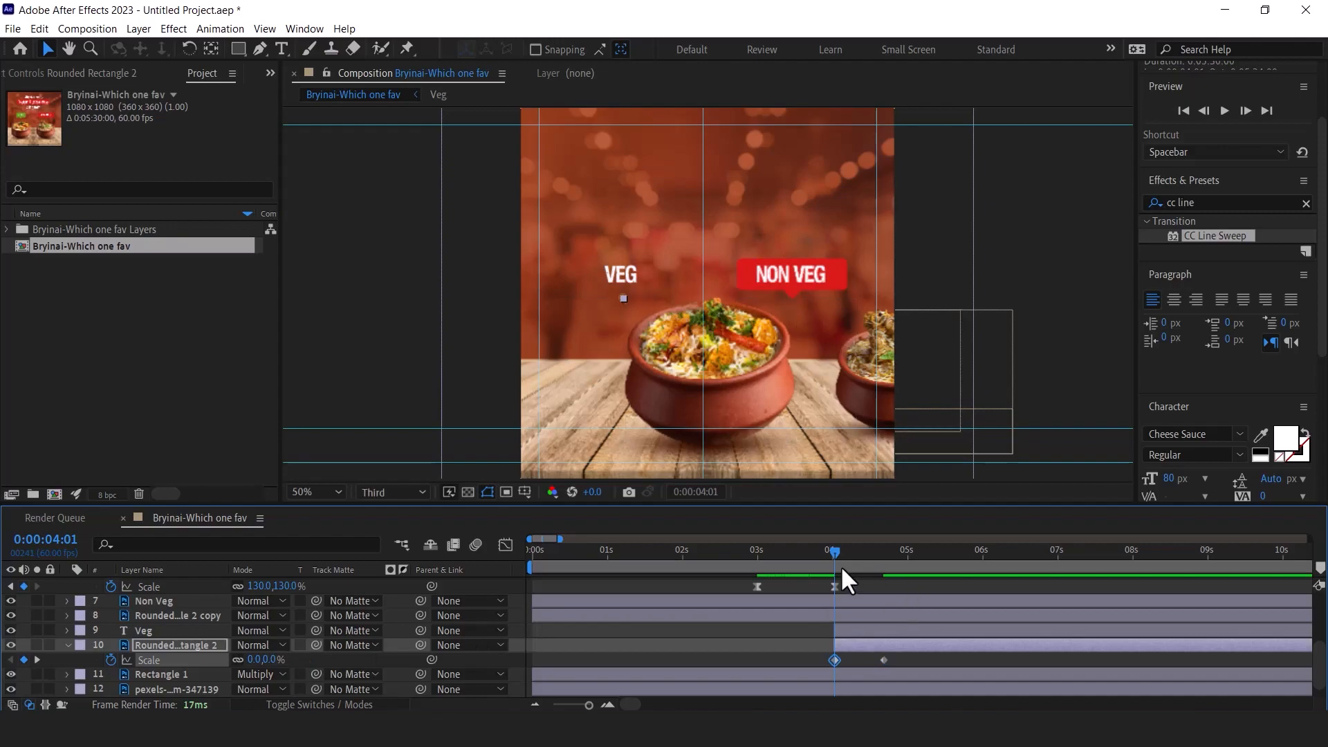
Apply Easy Ease to both Scale keyframes of Rounded Rectangle 2
{"action": "mouse_move", "coordinate": [839, 546]}
{"action": "left_mouse_down"}
{"action": "mouse_move", "coordinate": [879, 549]}
{"action": "mouse_move", "coordinate": [835, 550]}
{"action": "left_mouse_up"}
{"action": "left_click_drag", "start_coordinate": [896, 650], "coordinate": [823, 668]}
{"action": "right_click", "coordinate": [836, 660]}
{"action": "mouse_move", "coordinate": [913, 649]}
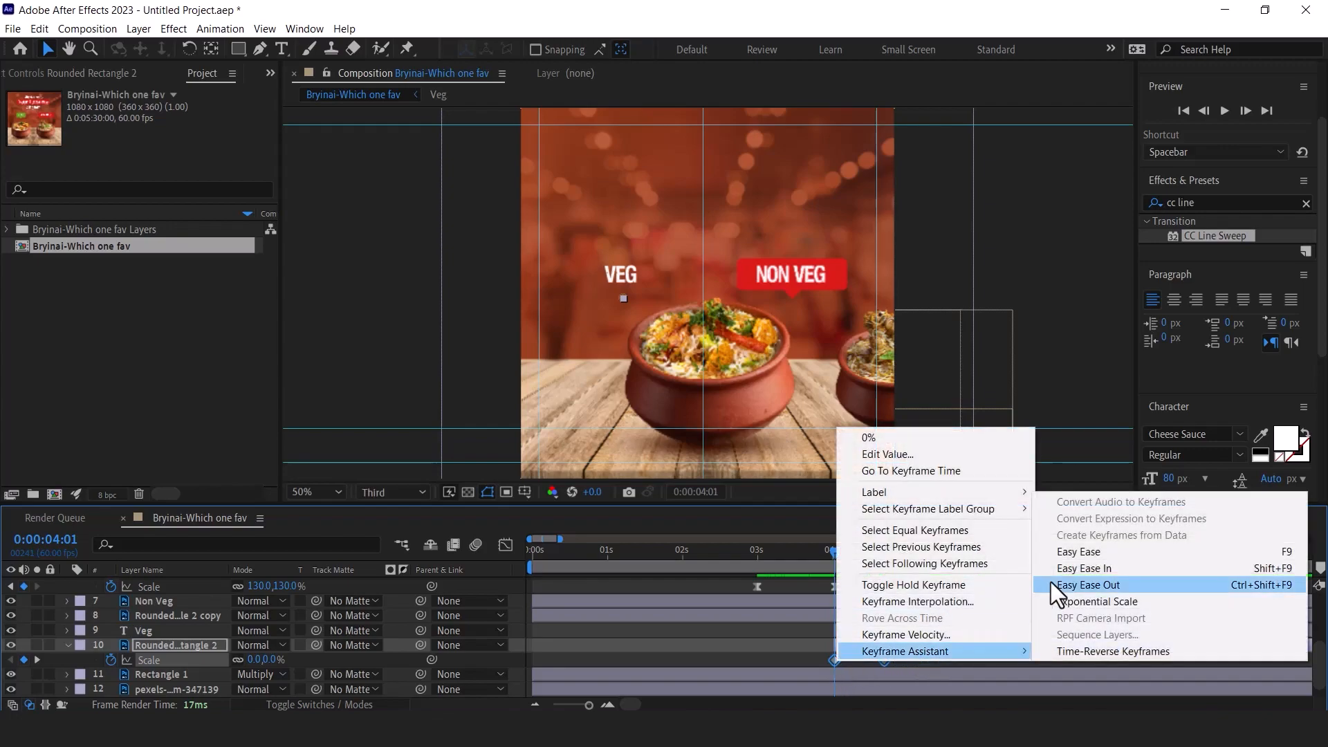
{"action": "left_click", "coordinate": [1079, 551]}
Shape the Scale speed curve of Rounded Rectangle 2 into a steep central peak and preview the label's pop-up
{"action": "left_click", "coordinate": [505, 545]}
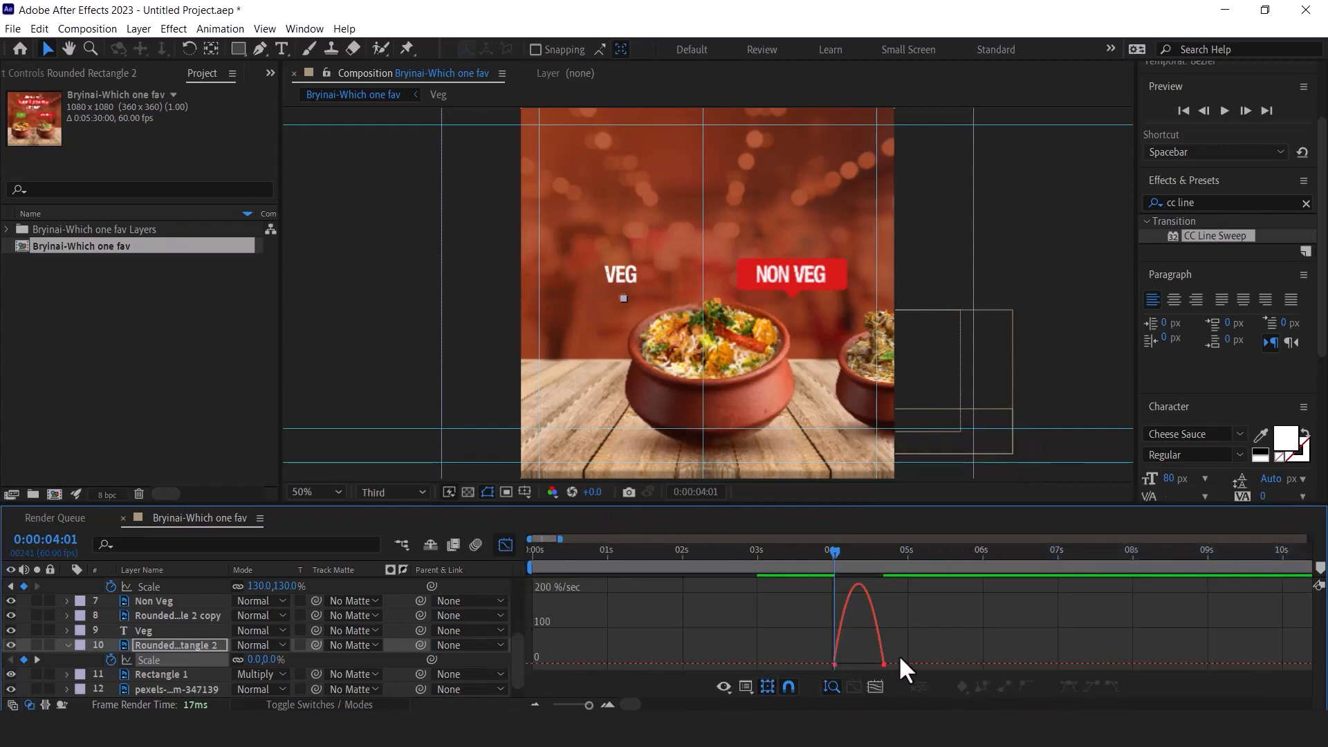
{"action": "left_click_drag", "start_coordinate": [855, 670], "coordinate": [859, 662]}
{"action": "key", "text": "space"}
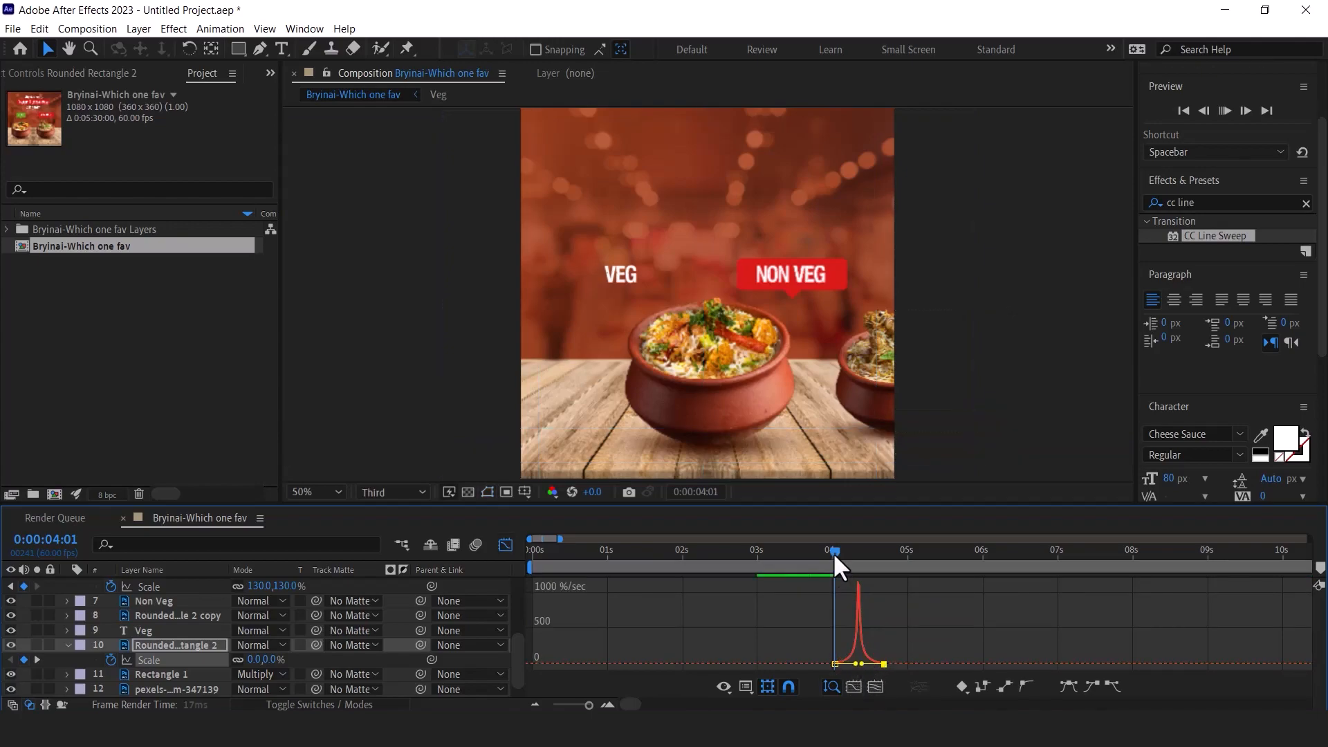
{"action": "key", "text": "space"}
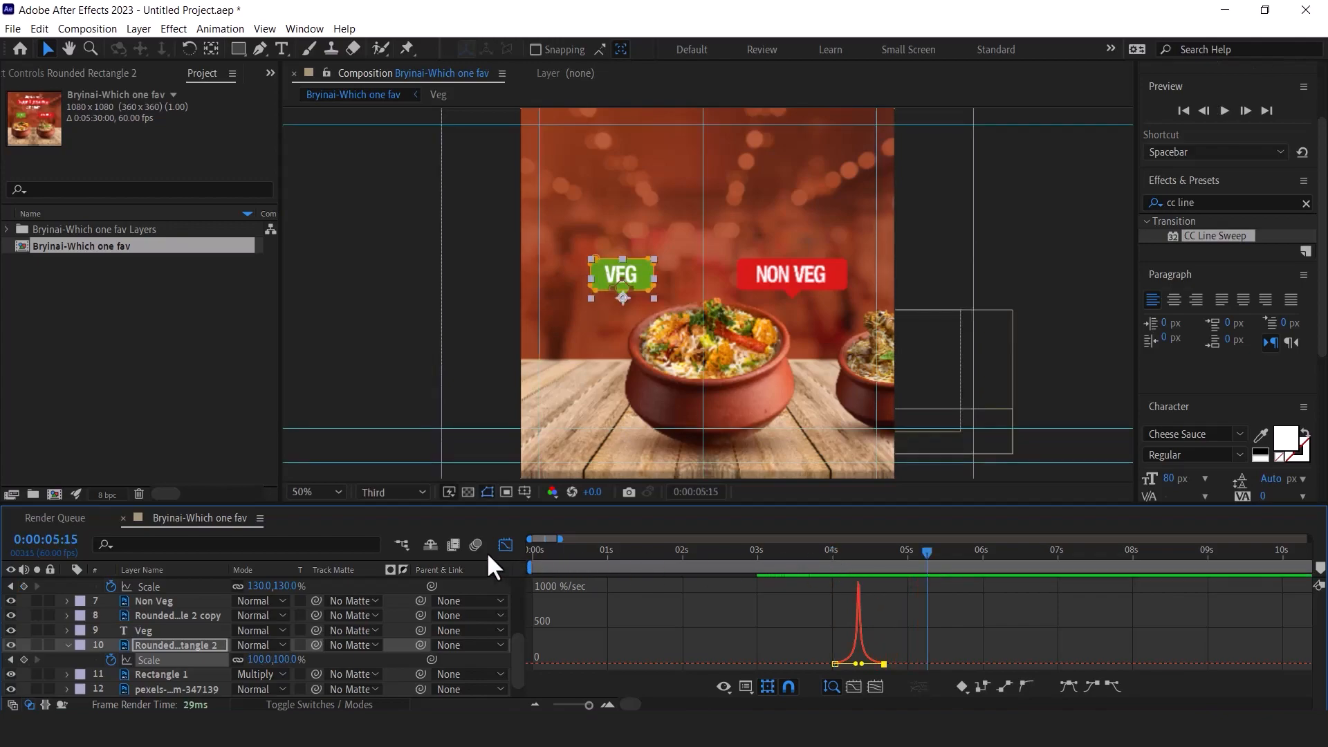
{"action": "left_click", "coordinate": [506, 544]}
{"action": "mouse_move", "coordinate": [837, 556]}
{"action": "left_mouse_down"}
{"action": "mouse_move", "coordinate": [827, 553]}
{"action": "mouse_move", "coordinate": [892, 555]}
{"action": "mouse_move", "coordinate": [816, 559]}
{"action": "mouse_move", "coordinate": [877, 550]}
{"action": "mouse_move", "coordinate": [833, 553]}
{"action": "left_mouse_up"}
{"action": "left_click", "coordinate": [502, 543]}
{"action": "key", "text": "space"}
{"action": "key", "text": "space"}
{"action": "left_click", "coordinate": [506, 544]}
Search the effects for "zoom" and apply the Zoom Away text preset to the Veg text layer at 0:00:04:01
{"action": "left_click_drag", "start_coordinate": [861, 546], "coordinate": [887, 558]}
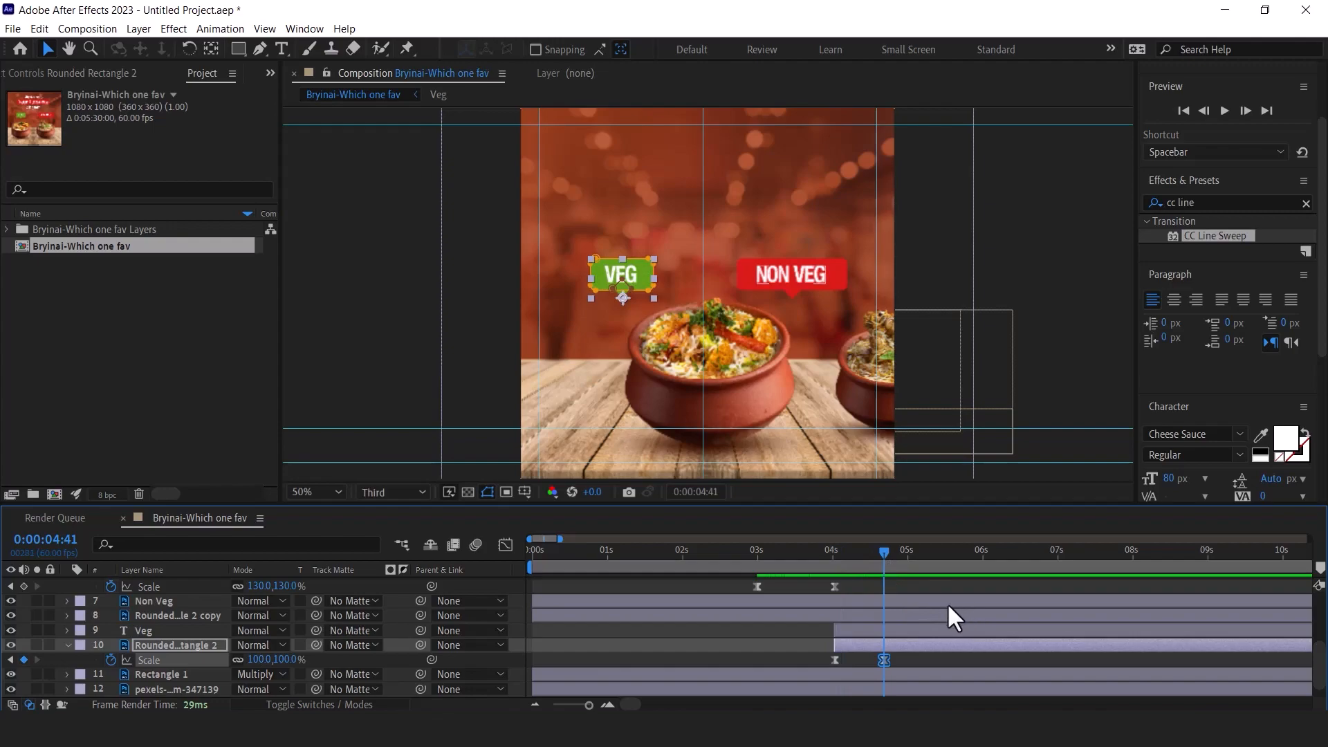
{"action": "left_click", "coordinate": [147, 627]}
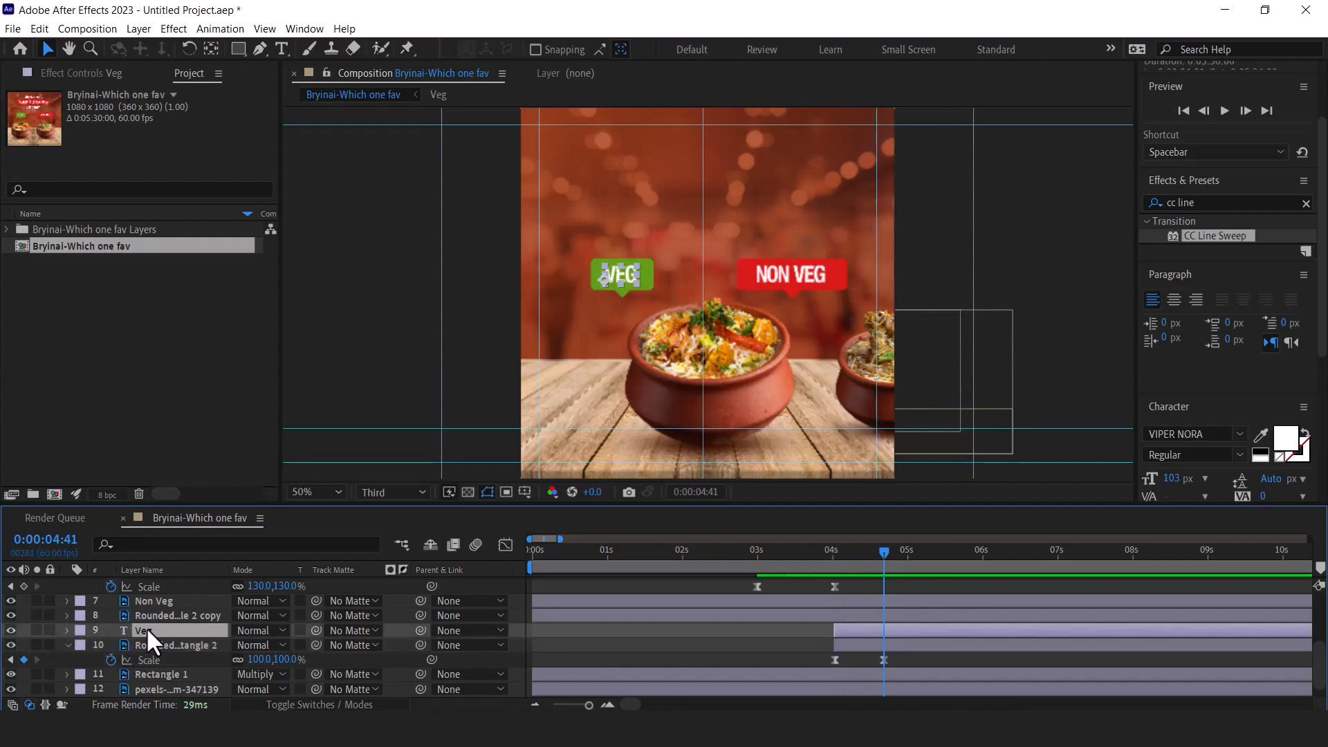
{"action": "left_click", "coordinate": [1305, 202]}
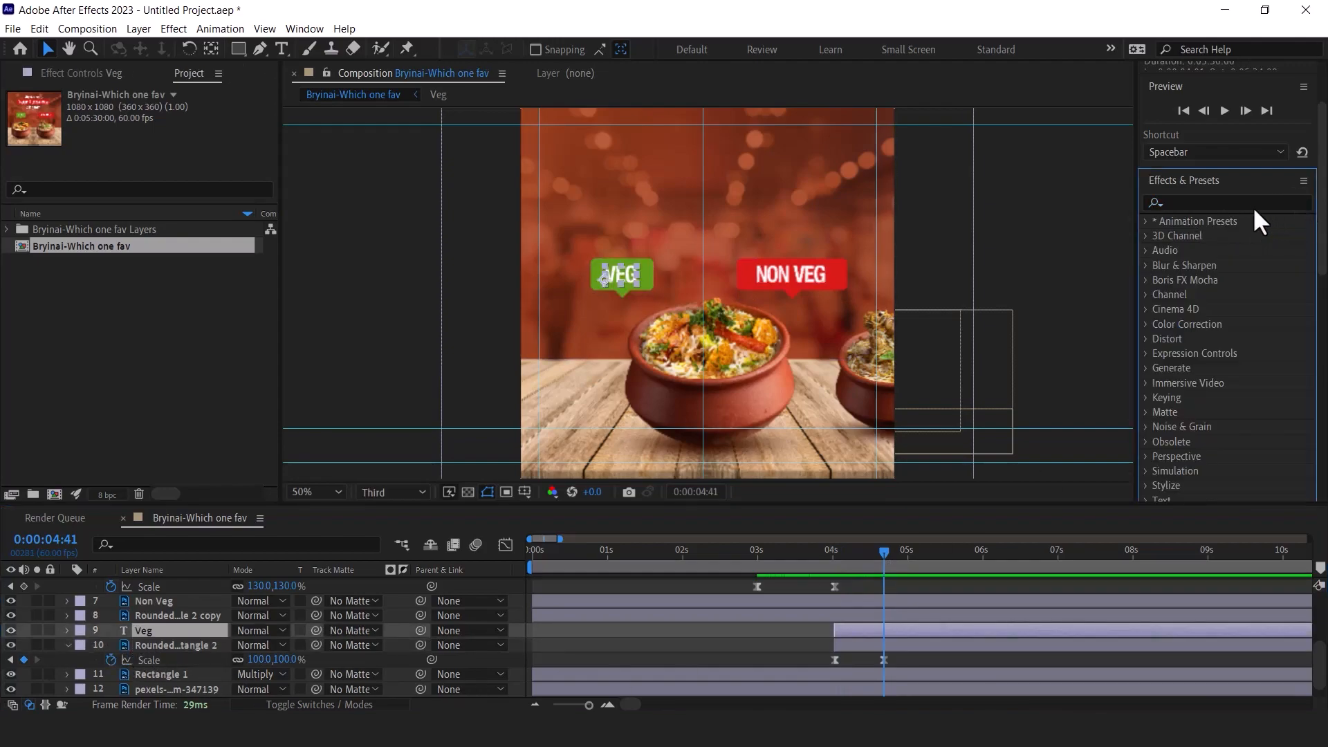
{"action": "left_click", "coordinate": [1243, 202]}
{"action": "type", "text": "zoom"}
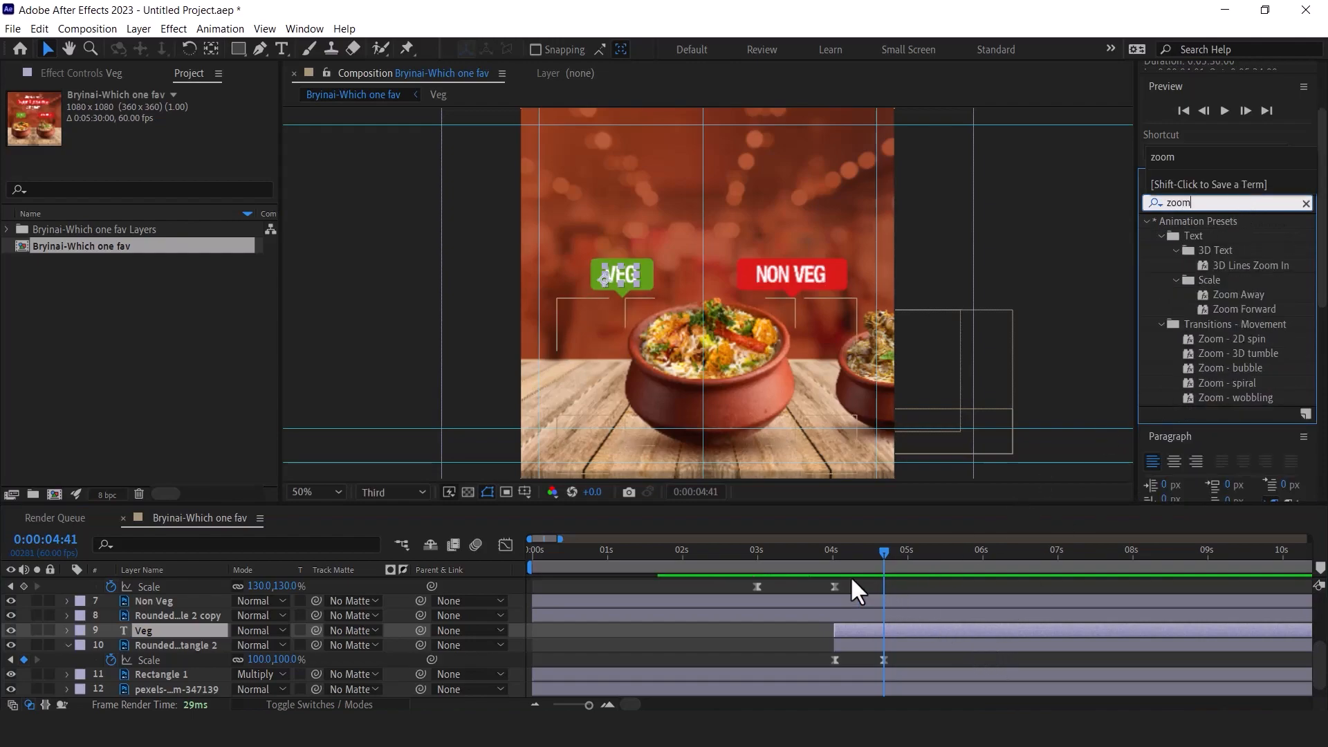
{"action": "left_click_drag", "start_coordinate": [856, 554], "coordinate": [833, 554]}
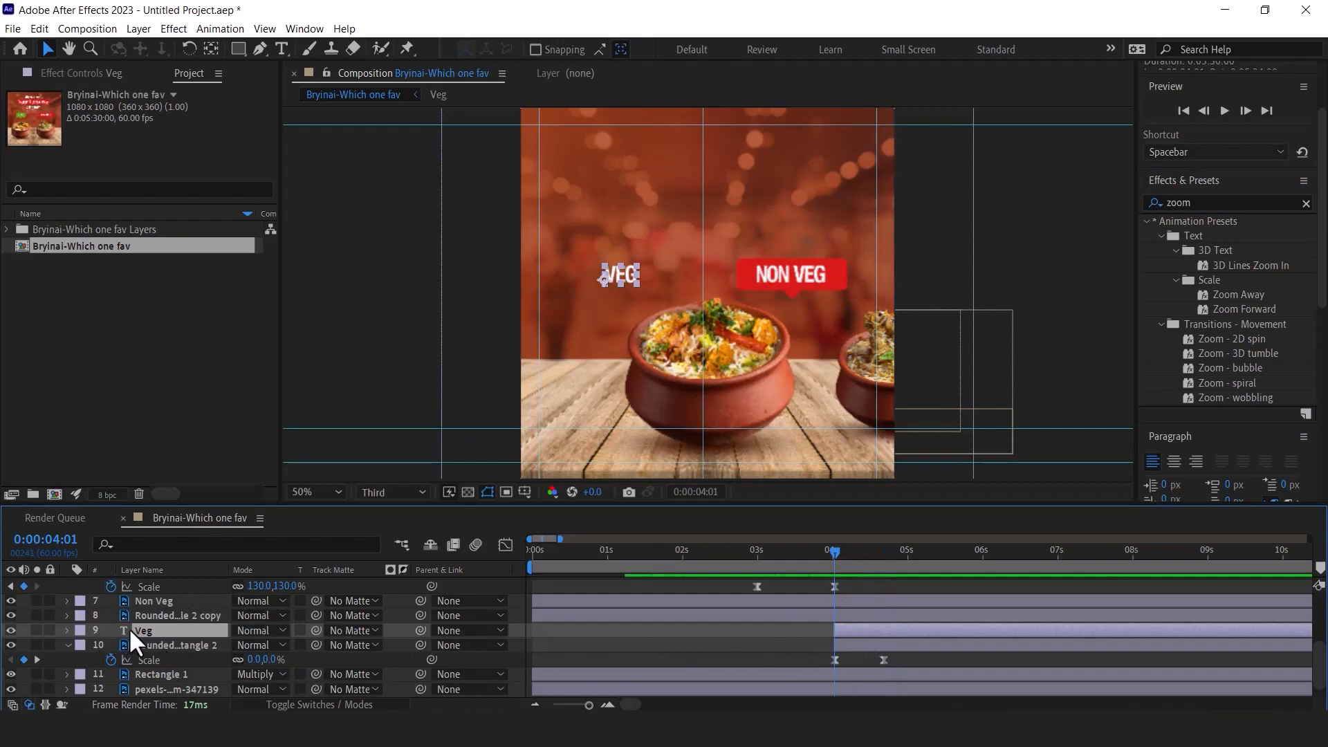
{"action": "left_click_drag", "start_coordinate": [1204, 296], "coordinate": [155, 629]}
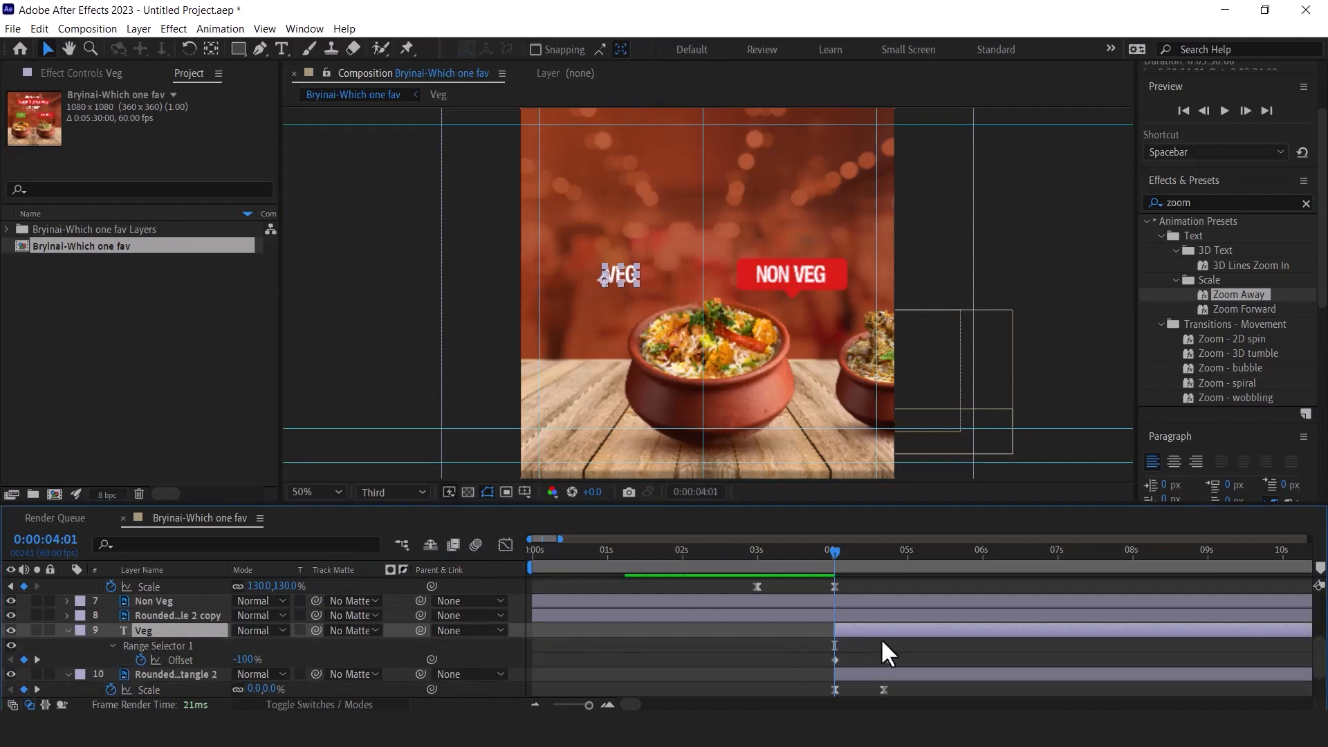
Time-reverse the two Range Selector 1 Offset keyframes of the Veg text layer
{"action": "left_click_drag", "start_coordinate": [889, 660], "coordinate": [832, 661]}
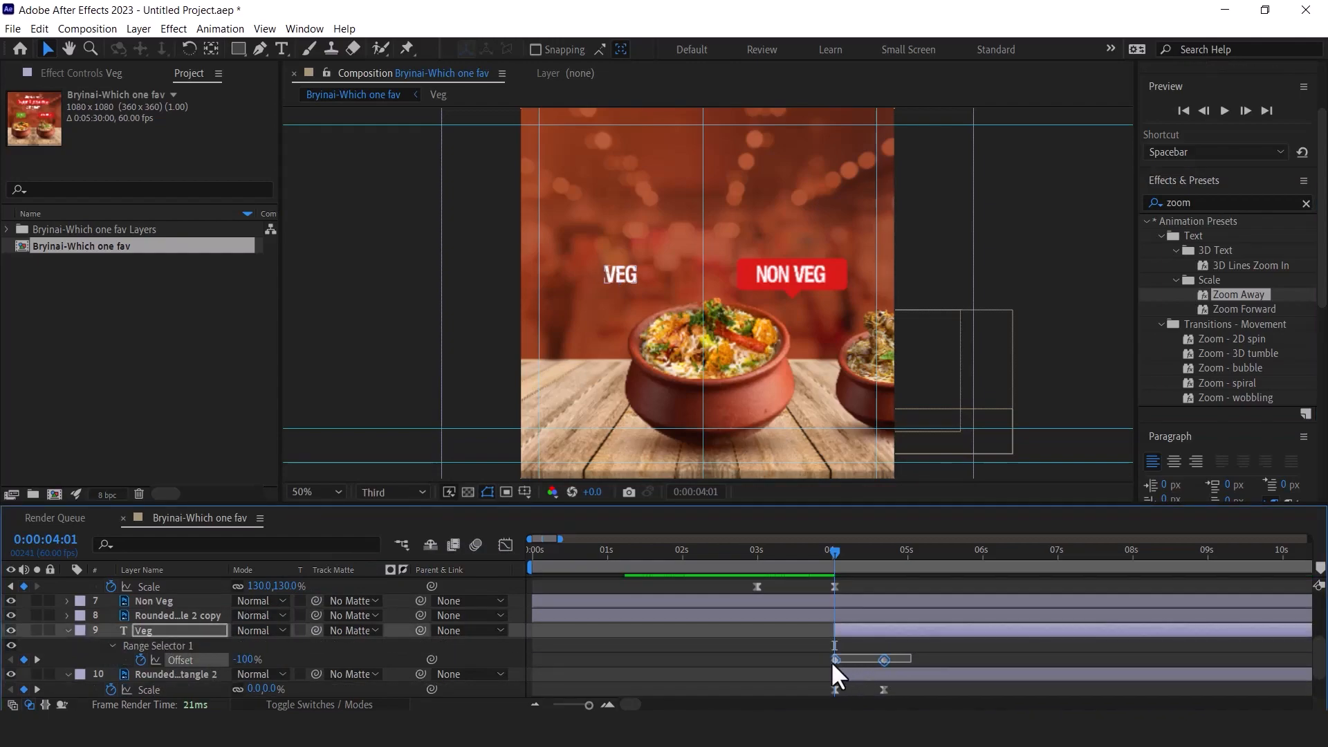
{"action": "right_click", "coordinate": [885, 658]}
{"action": "mouse_move", "coordinate": [945, 650]}
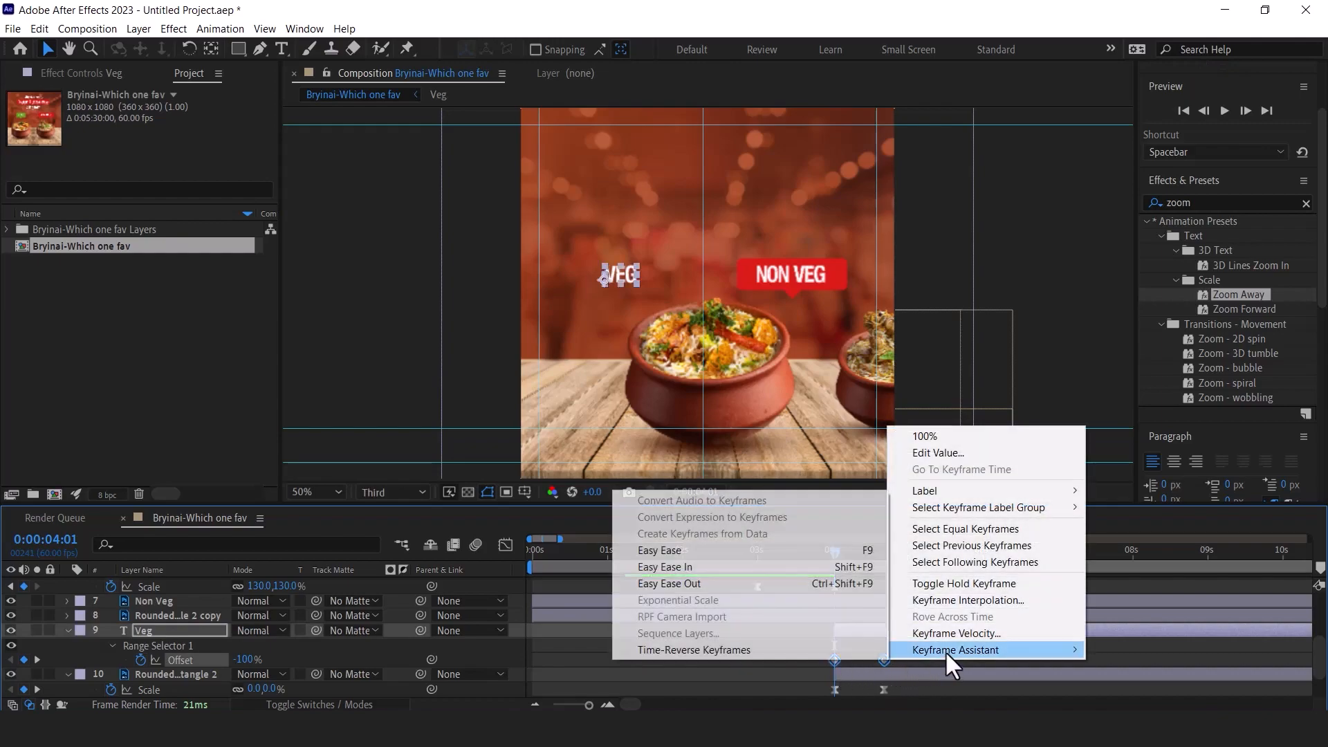
{"action": "left_click", "coordinate": [745, 649]}
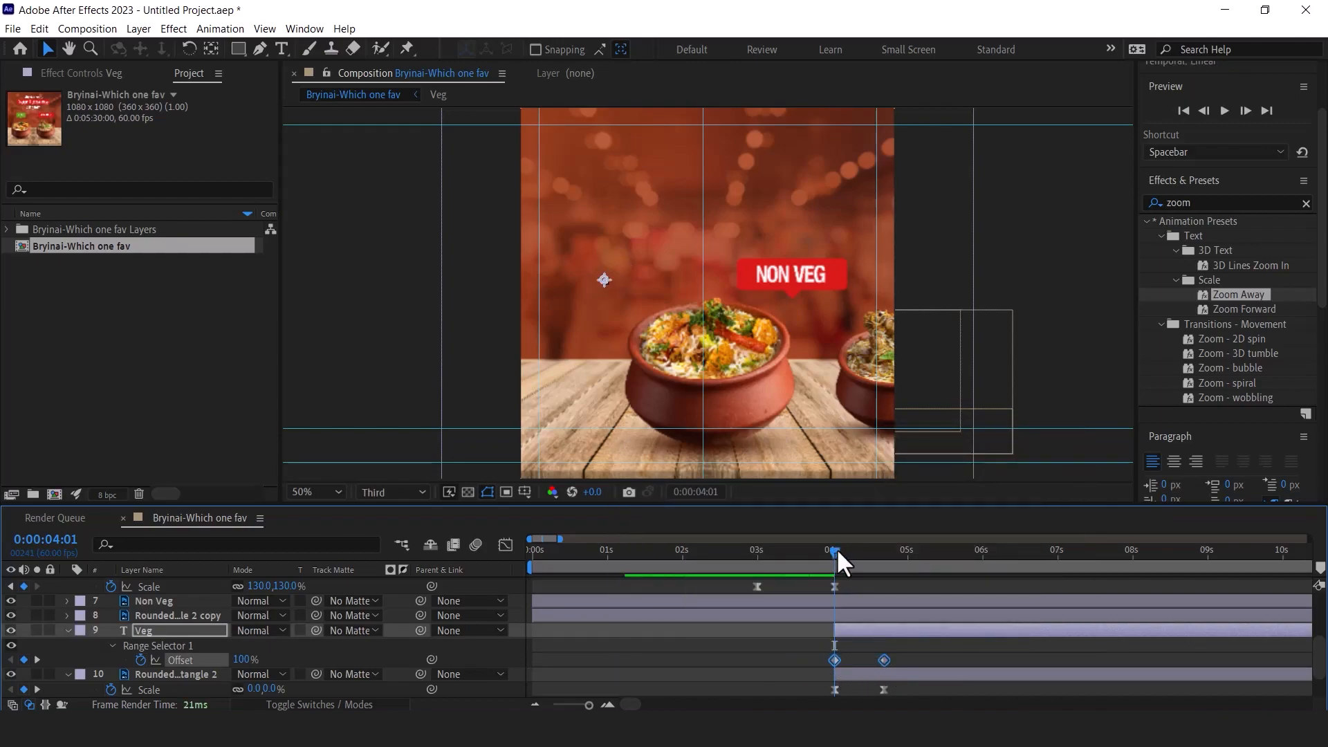
Shift the Veg text layer's start to partway through the green label's pop-up and preview the timing from 0:00:04:01
{"action": "key", "text": "space"}
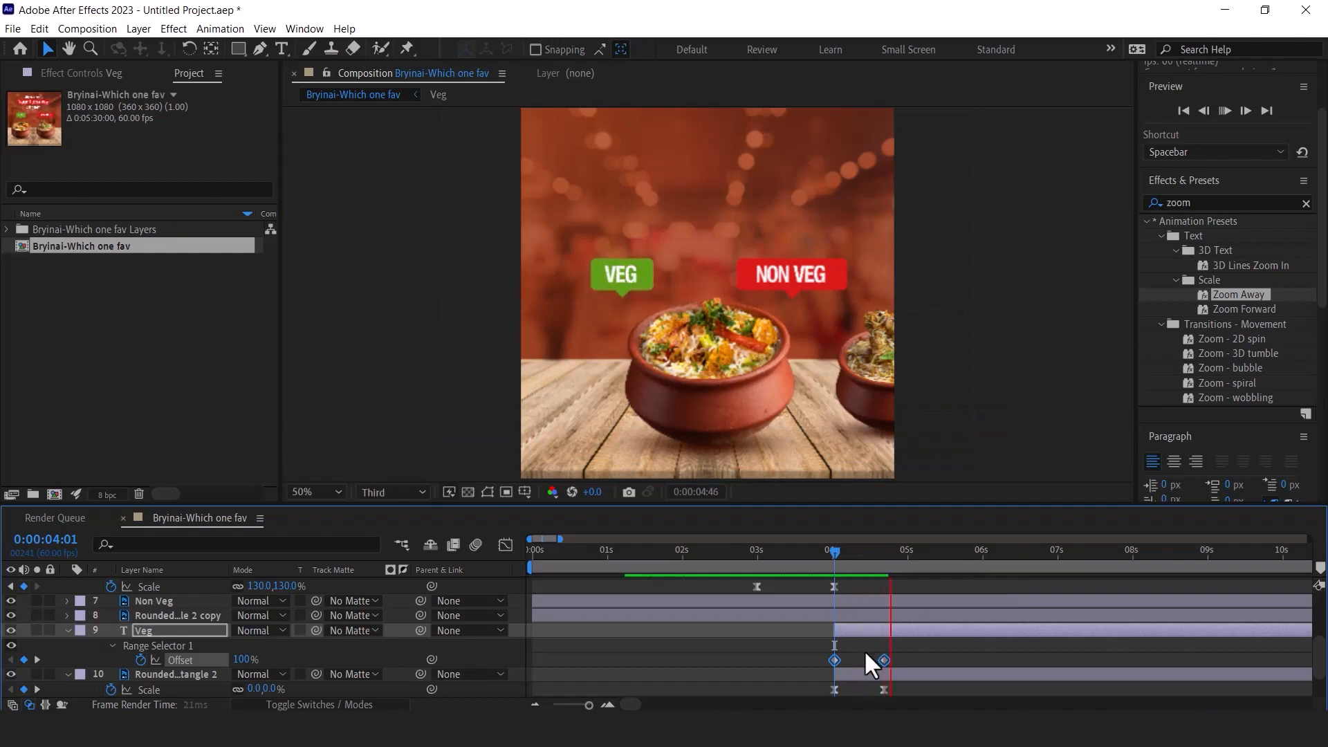
{"action": "key", "text": "space"}
{"action": "left_click_drag", "start_coordinate": [865, 629], "coordinate": [896, 629]}
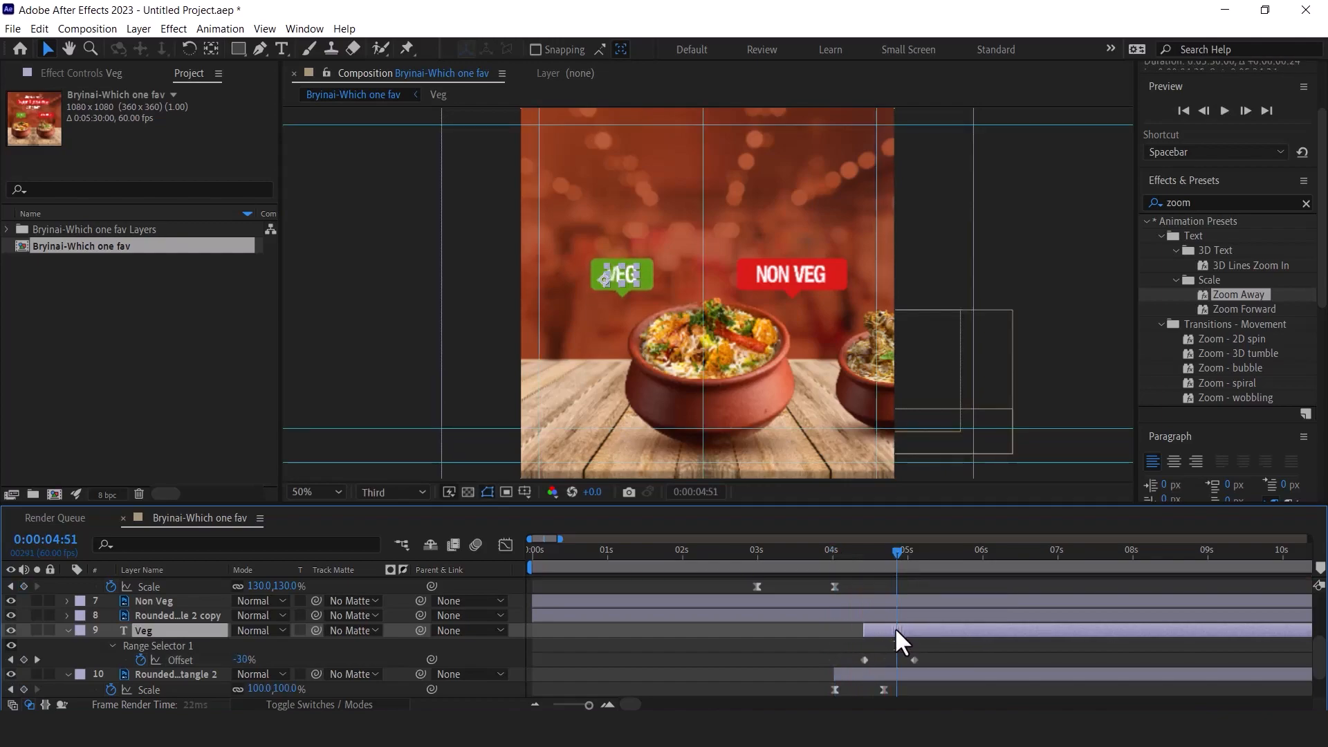
{"action": "left_click", "coordinate": [832, 549]}
{"action": "key", "text": "space"}
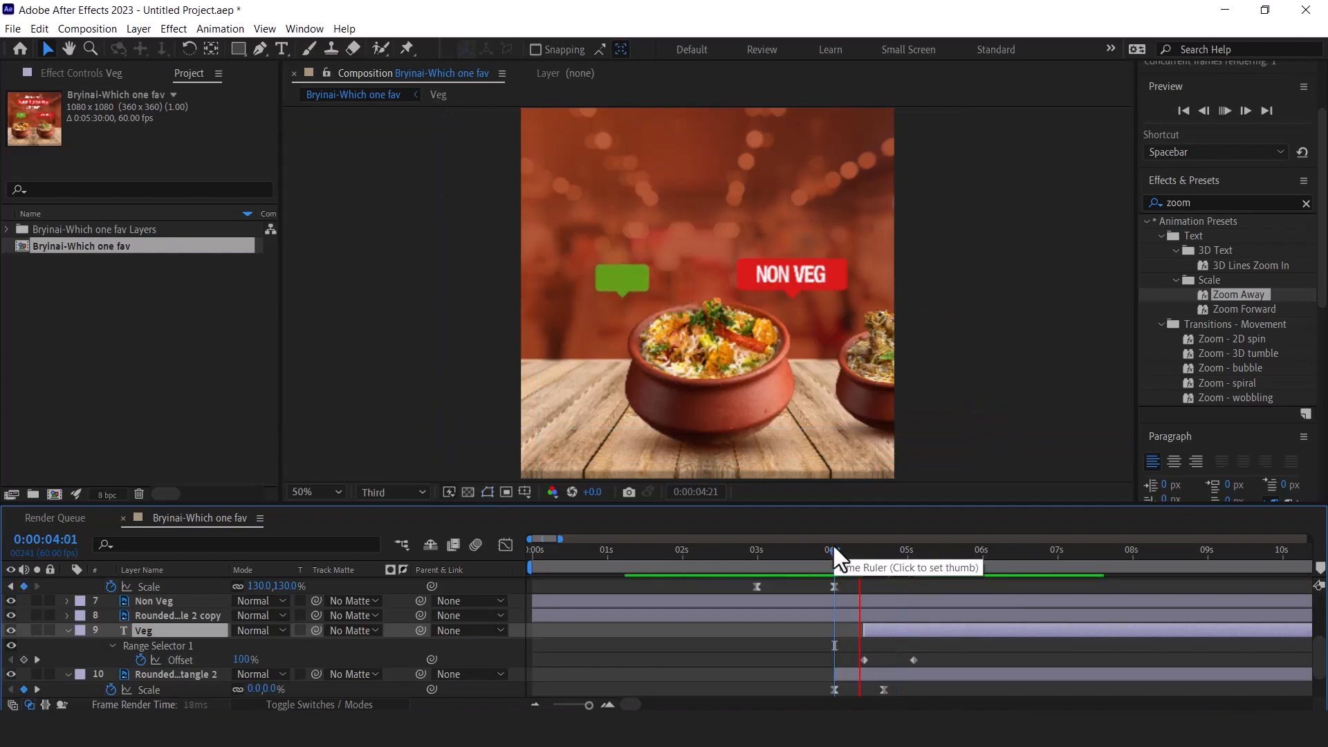
{"action": "key", "text": "space"}
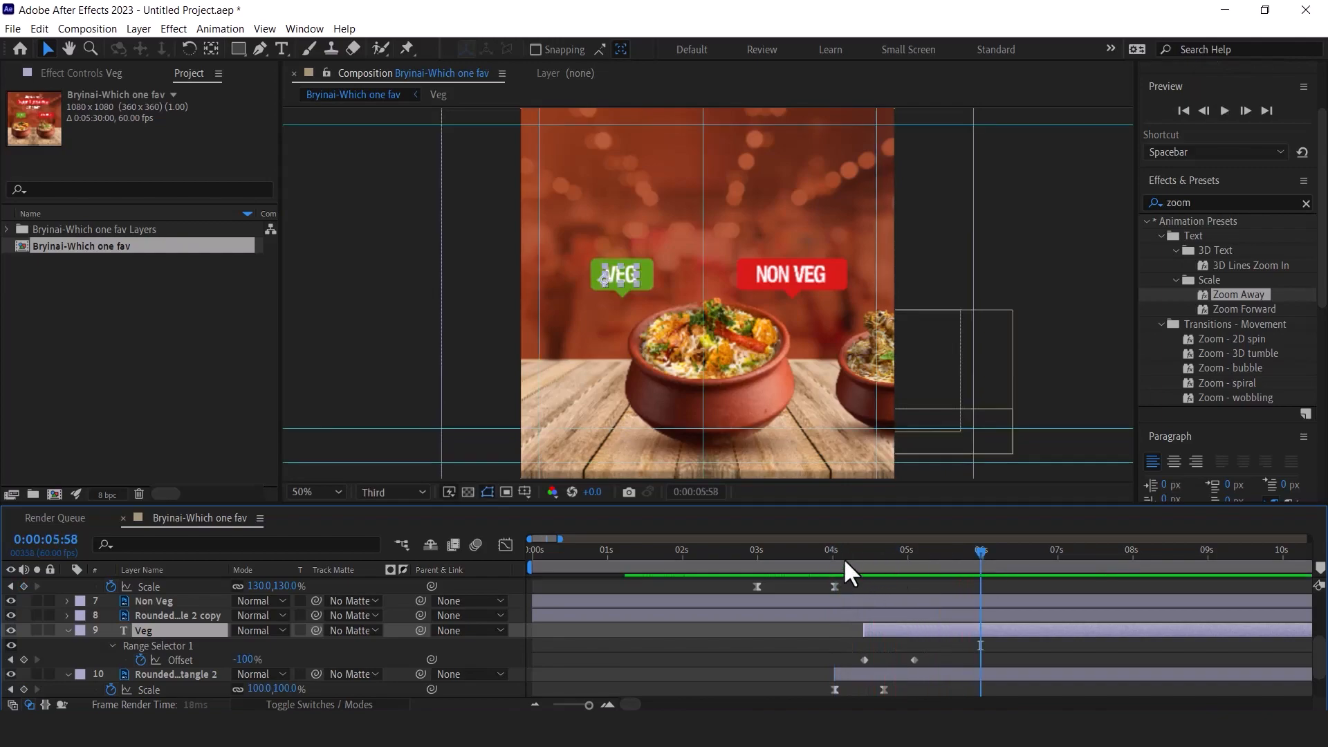
{"action": "left_click", "coordinate": [834, 552]}
{"action": "key", "text": "space"}
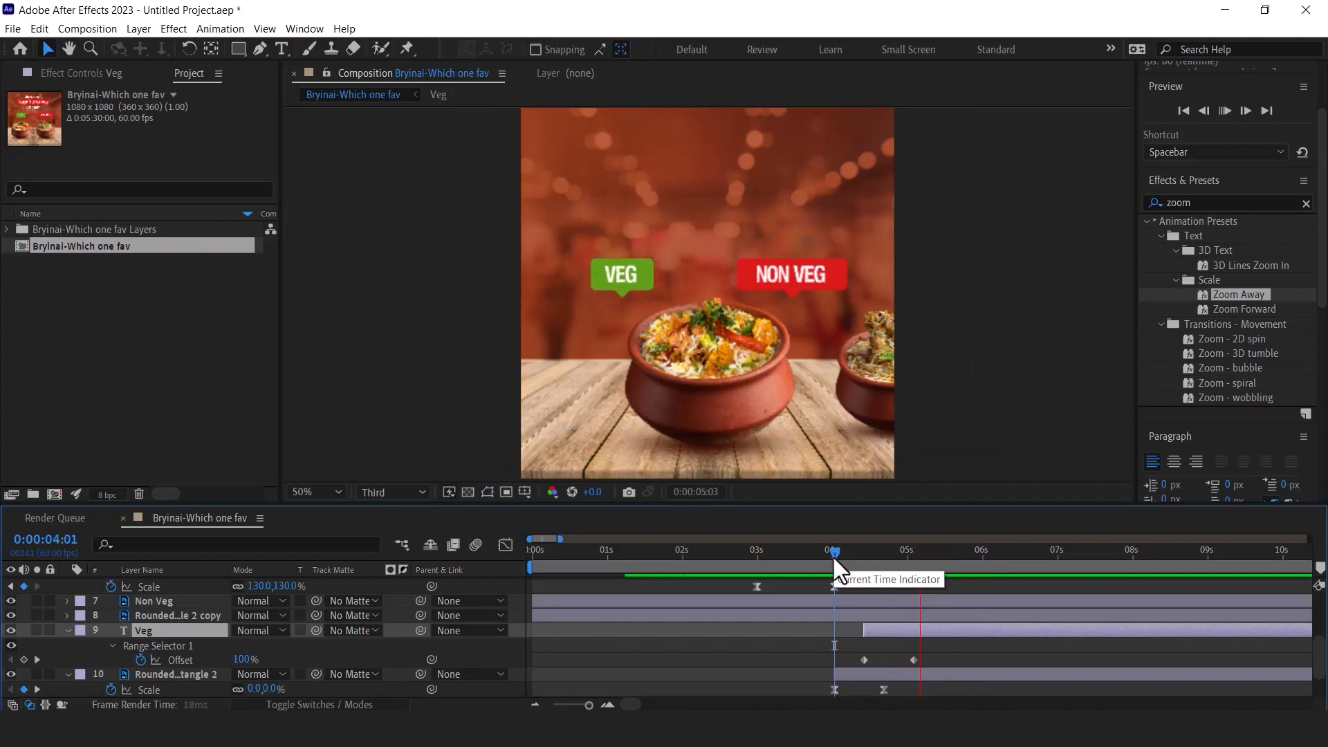
Hide the Non Veg text layer and its Rounded Rectangle 2 copy label
{"action": "left_click", "coordinate": [154, 601]}
{"action": "left_click", "coordinate": [154, 614]}
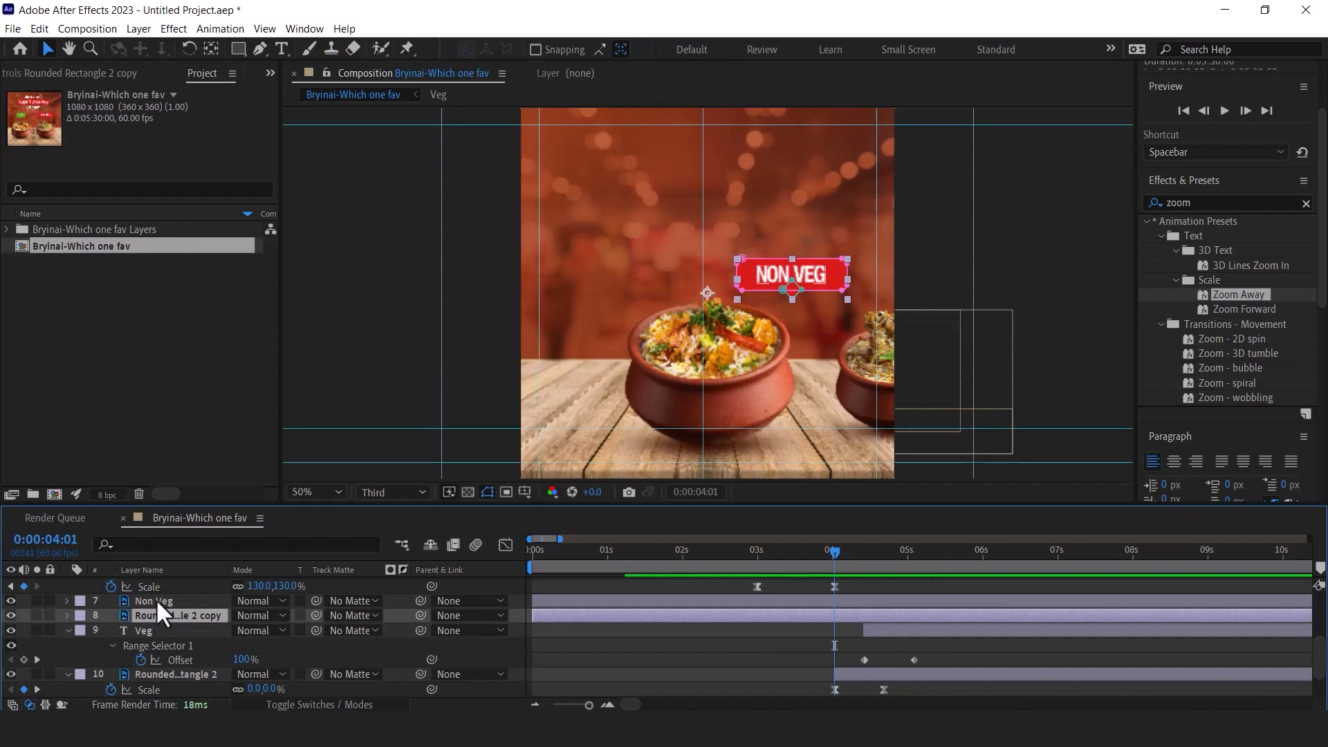
{"action": "left_click", "coordinate": [156, 599], "text": "shift"}
{"action": "left_click_drag", "start_coordinate": [10, 600], "coordinate": [11, 614]}
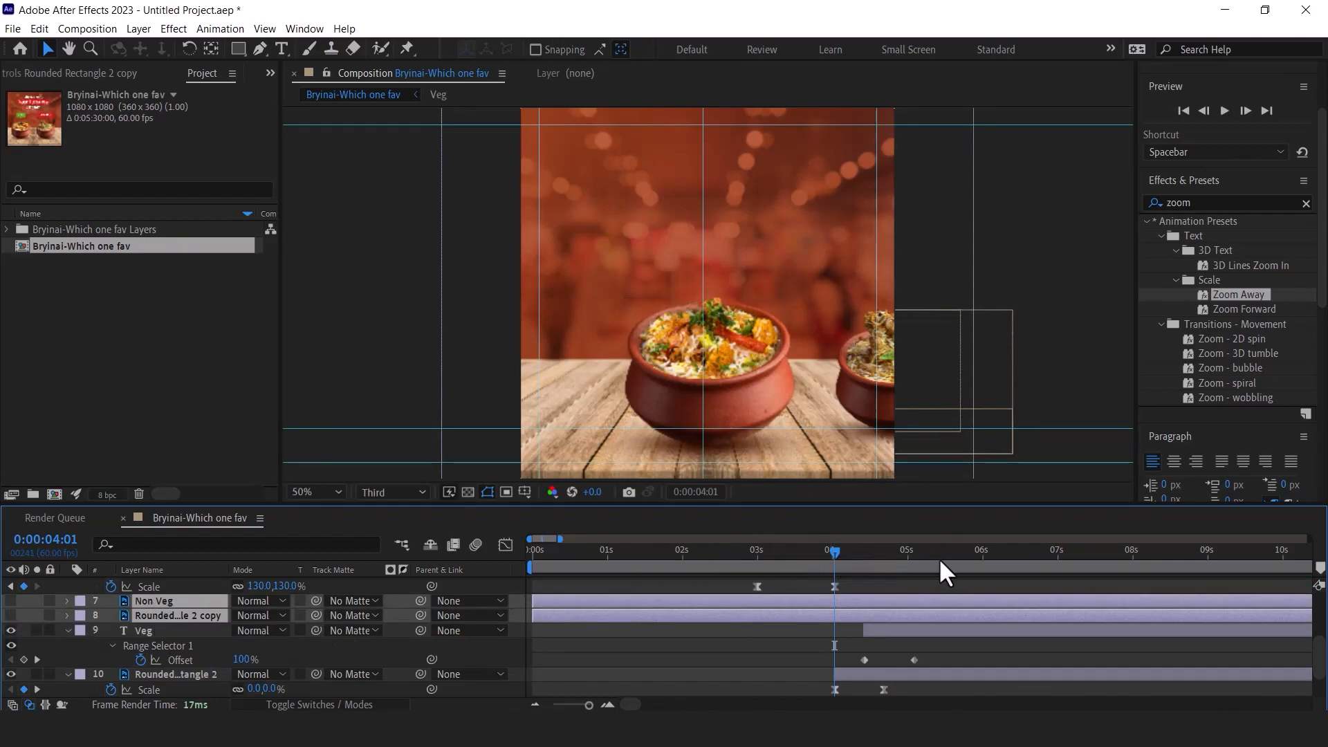
Move the Veg text and its Rounded Rectangle 2 label together so they sit centred above the Veg bowl
{"action": "left_click", "coordinate": [964, 561]}
{"action": "left_click", "coordinate": [147, 630]}
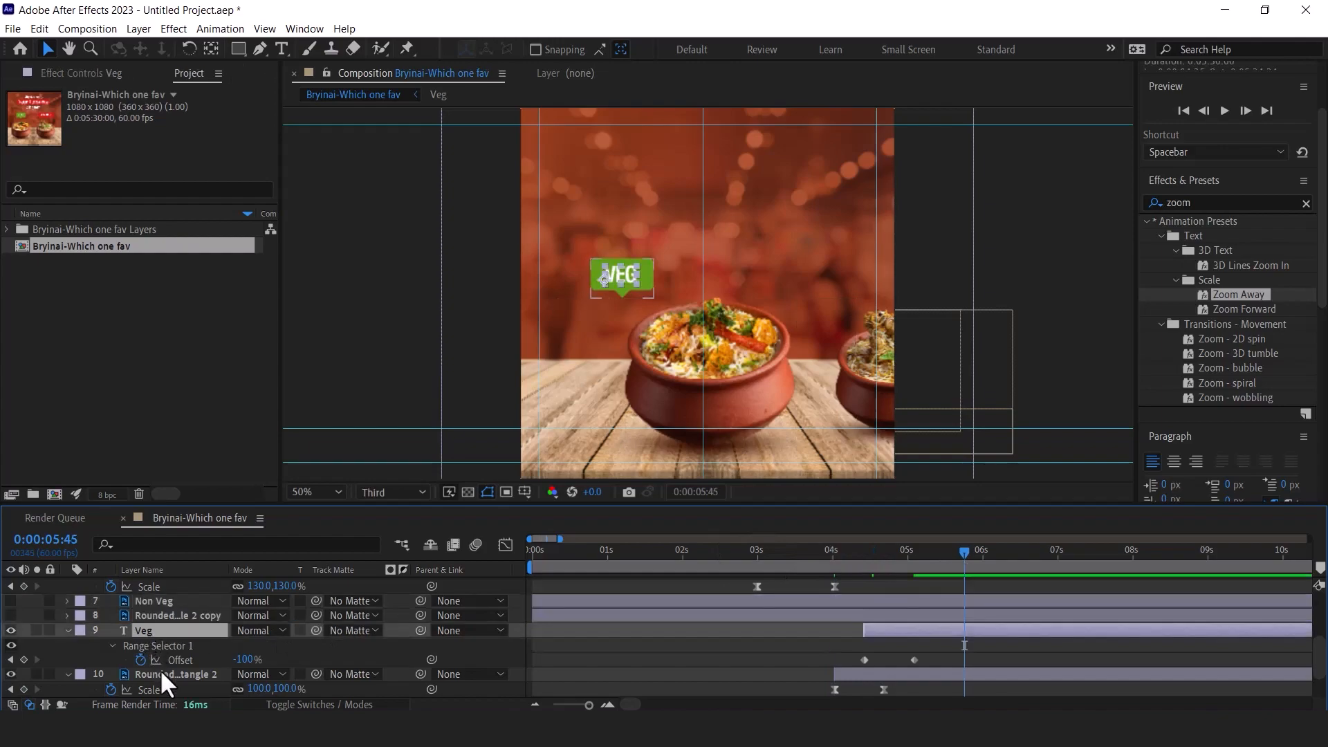
{"action": "left_click", "coordinate": [159, 671], "text": "shift"}
{"action": "left_click_drag", "start_coordinate": [644, 274], "coordinate": [737, 260]}
{"action": "key", "text": "p"}
{"action": "left_click", "coordinate": [1072, 262]}
{"action": "left_click_drag", "start_coordinate": [855, 549], "coordinate": [956, 566]}
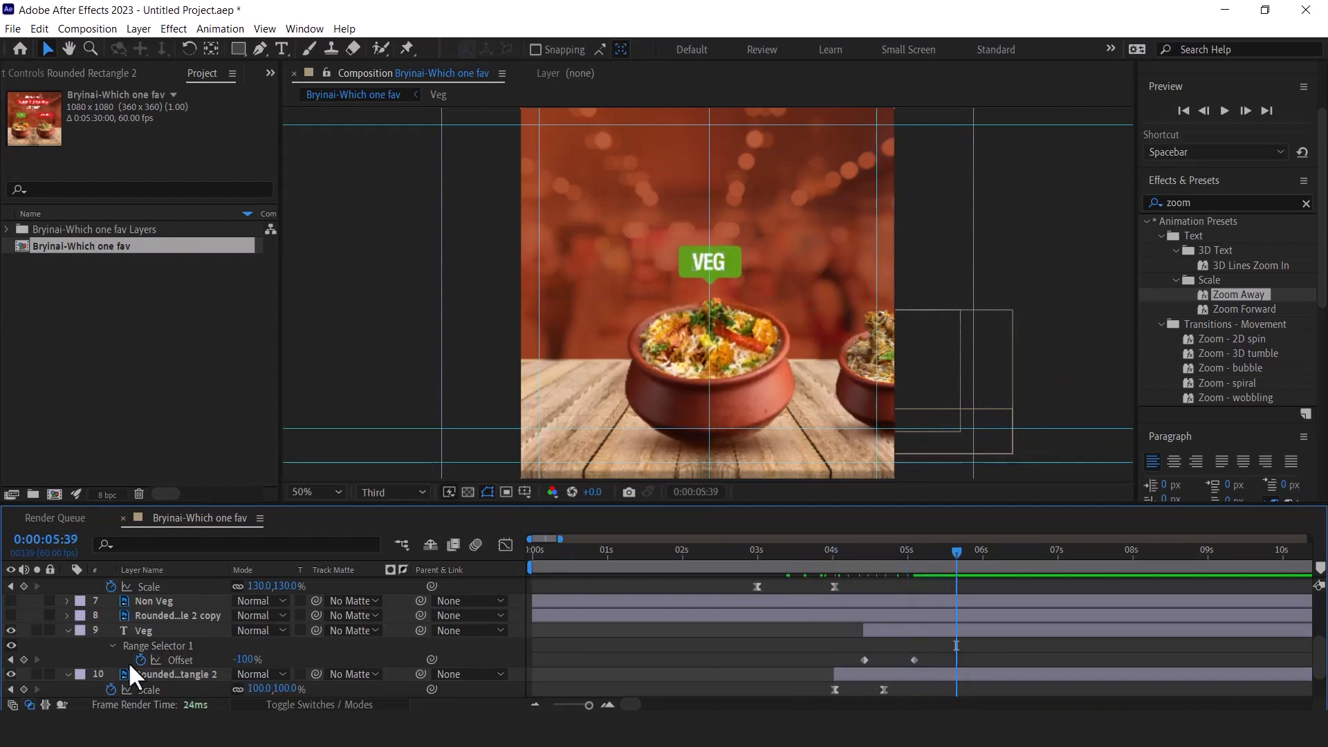
Search the effects for "cc light" and apply CC Light Sweep to the Rounded Rectangle 2 layer
{"action": "left_click", "coordinate": [185, 628]}
{"action": "left_click", "coordinate": [162, 675]}
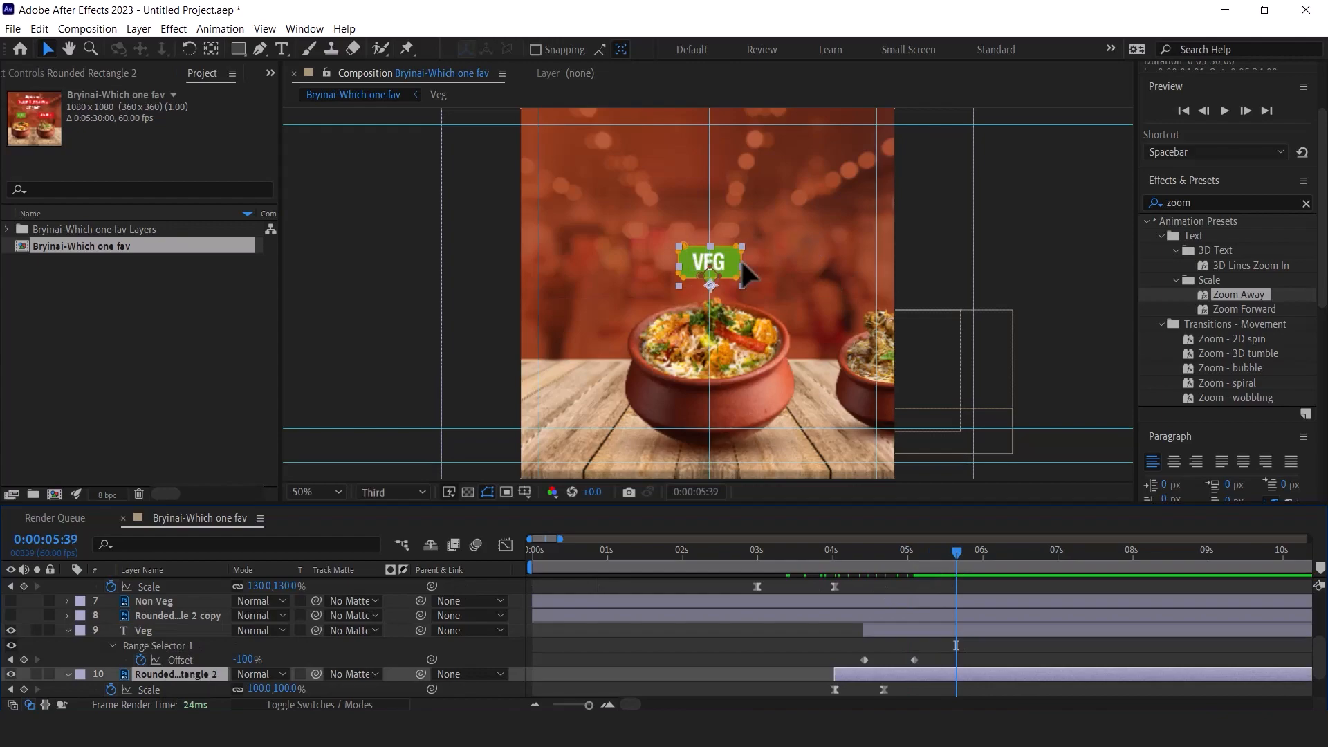
{"action": "left_click", "coordinate": [1221, 204]}
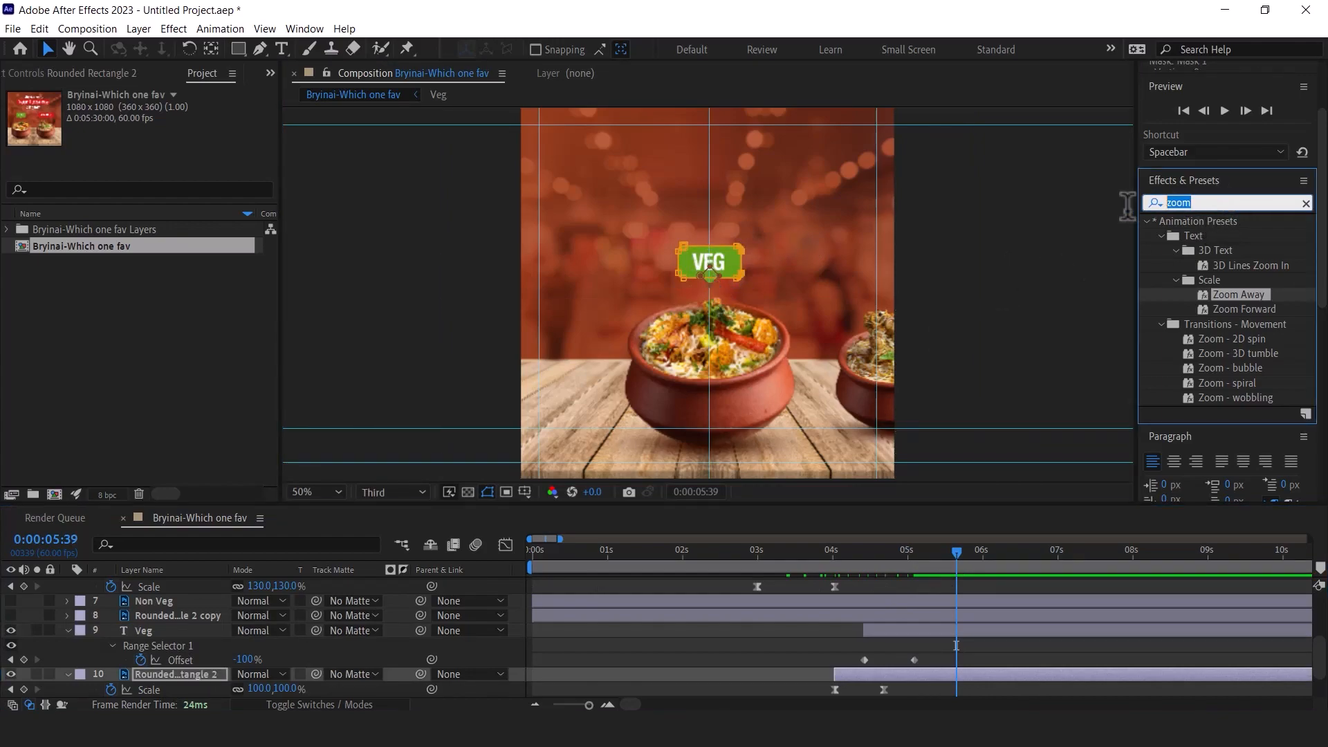
{"action": "type", "text": "cc l"}
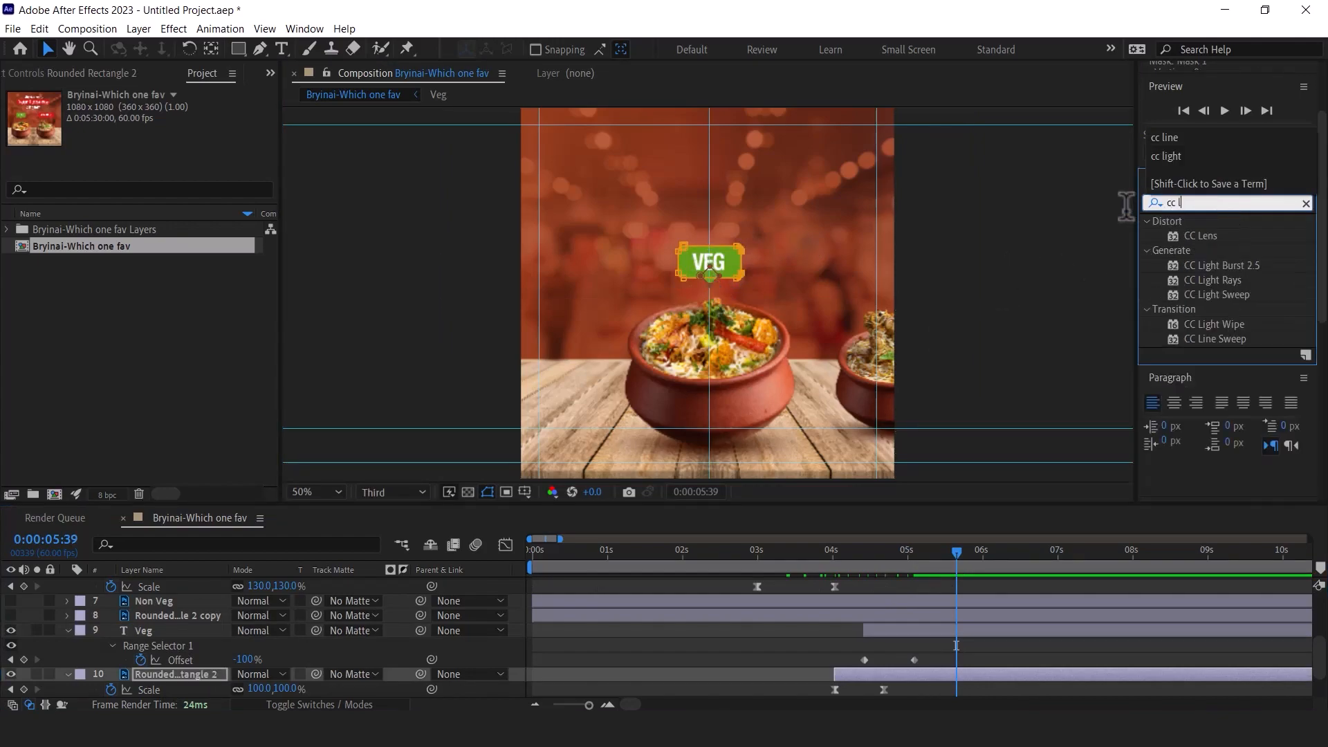
{"action": "type", "text": "ight"}
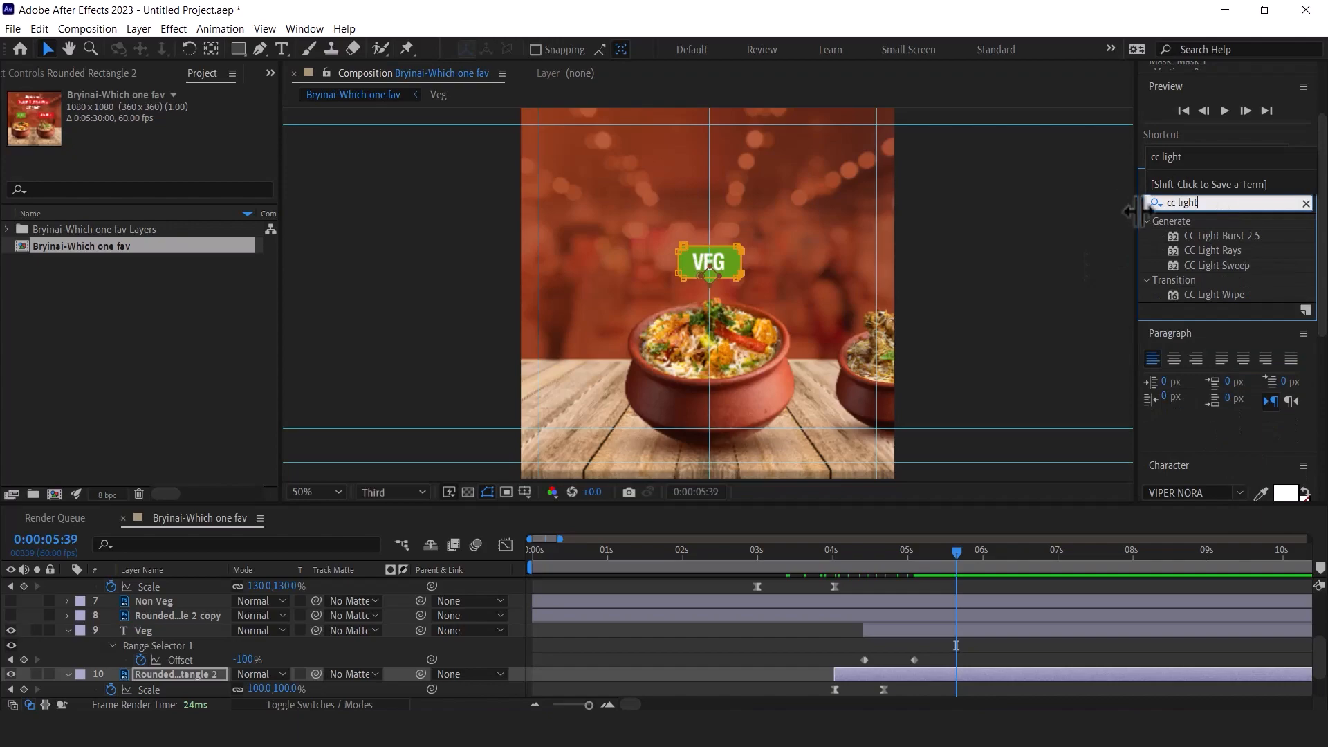
{"action": "left_click", "coordinate": [1181, 265]}
{"action": "left_click_drag", "start_coordinate": [1174, 262], "coordinate": [155, 675]}
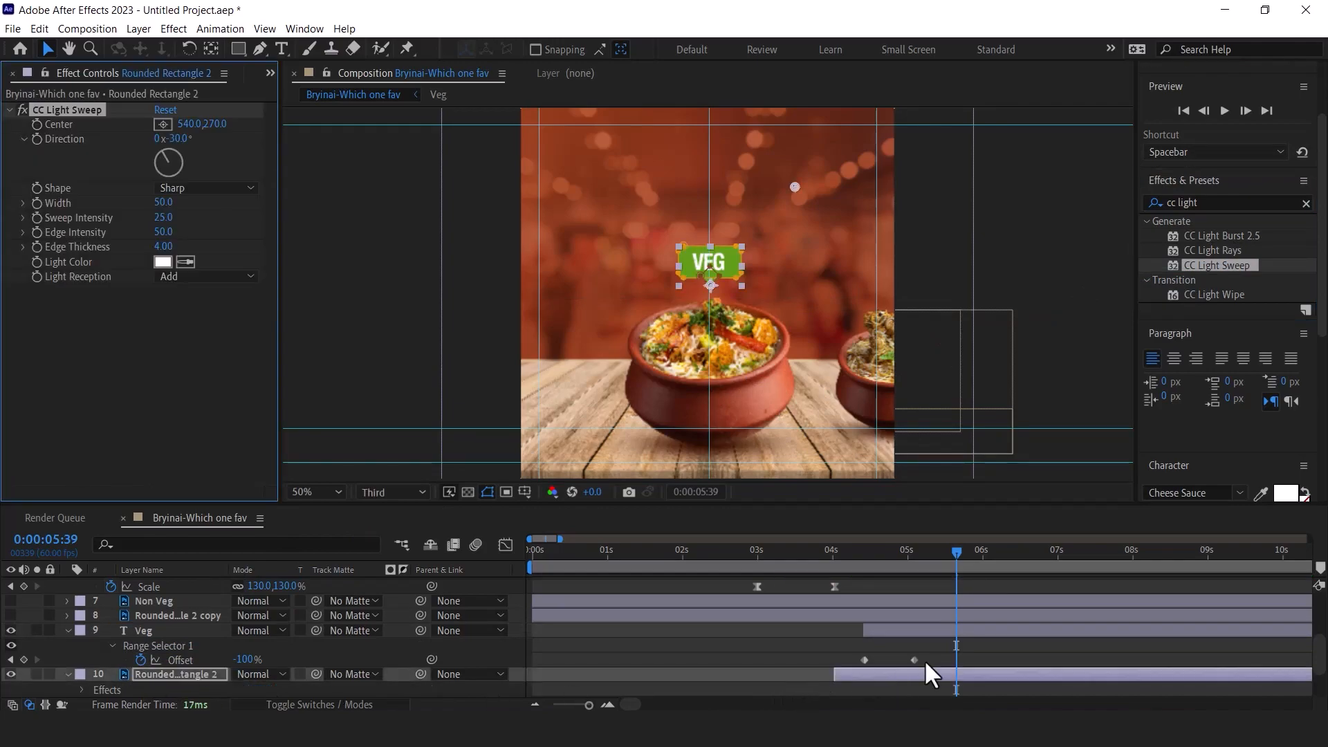
At 0:00:05:05, place the light sweep's Center just outside the label's left edge at 154, 524 and keyframe it
{"action": "scroll", "coordinate": [929, 643], "scroll_direction": "down", "scroll_amount": 1}
{"action": "key", "text": "u"}
{"action": "key", "text": "s"}
{"action": "left_click_drag", "start_coordinate": [949, 554], "coordinate": [914, 562]}
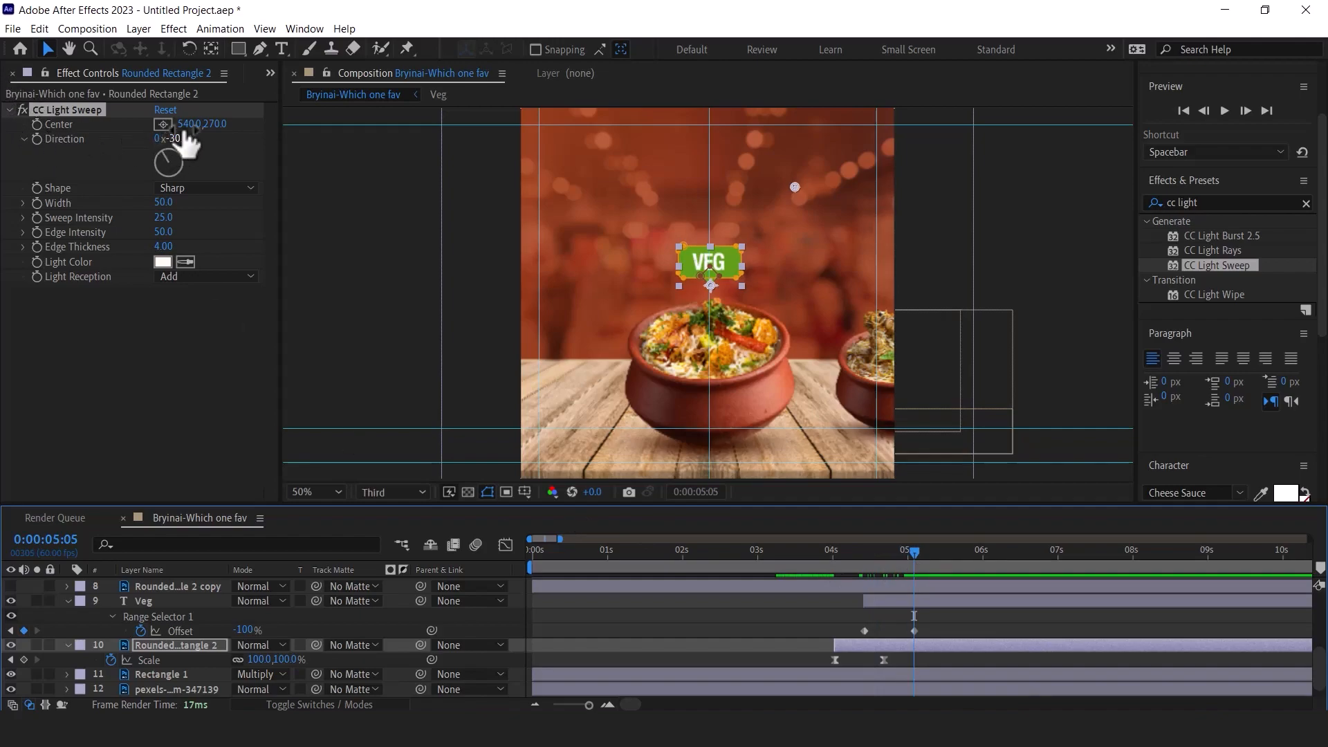
{"action": "left_click_drag", "start_coordinate": [184, 125], "coordinate": [8, 202]}
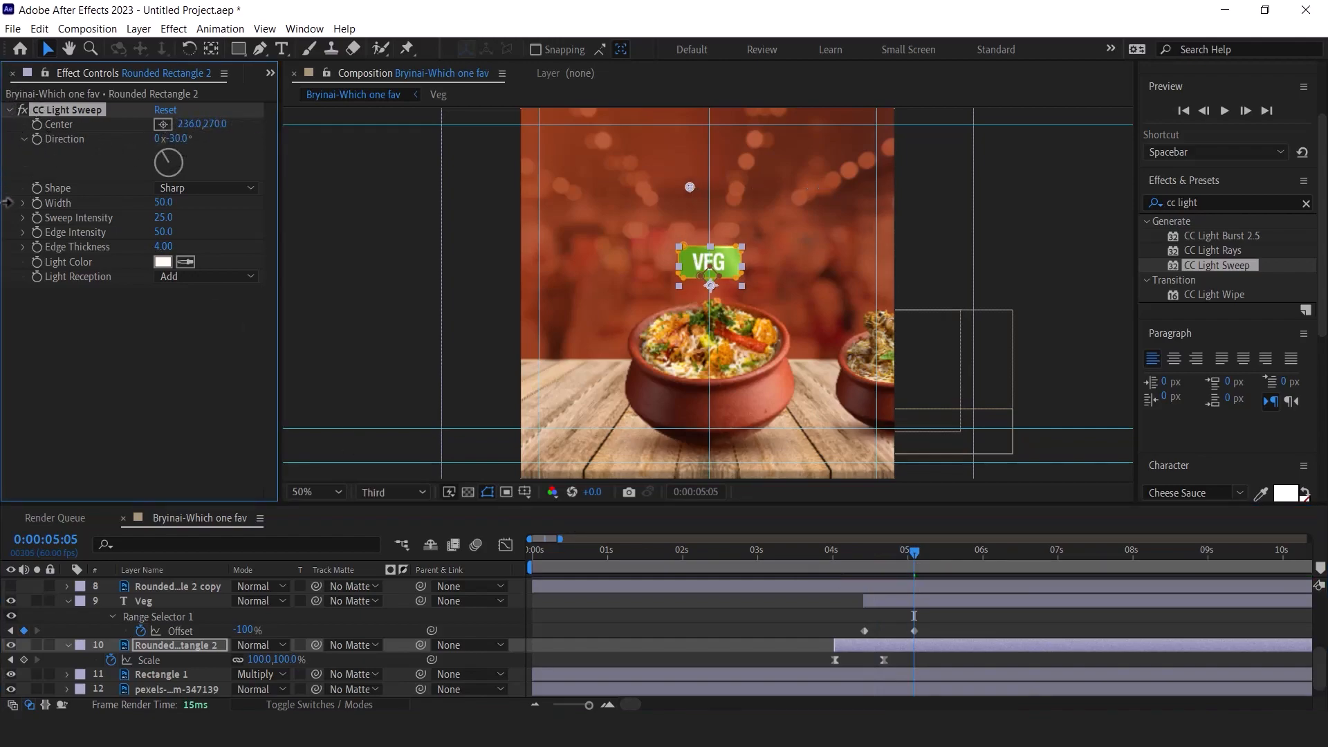
{"action": "key", "text": "ctrl+z"}
{"action": "left_click_drag", "start_coordinate": [794, 181], "coordinate": [660, 271]}
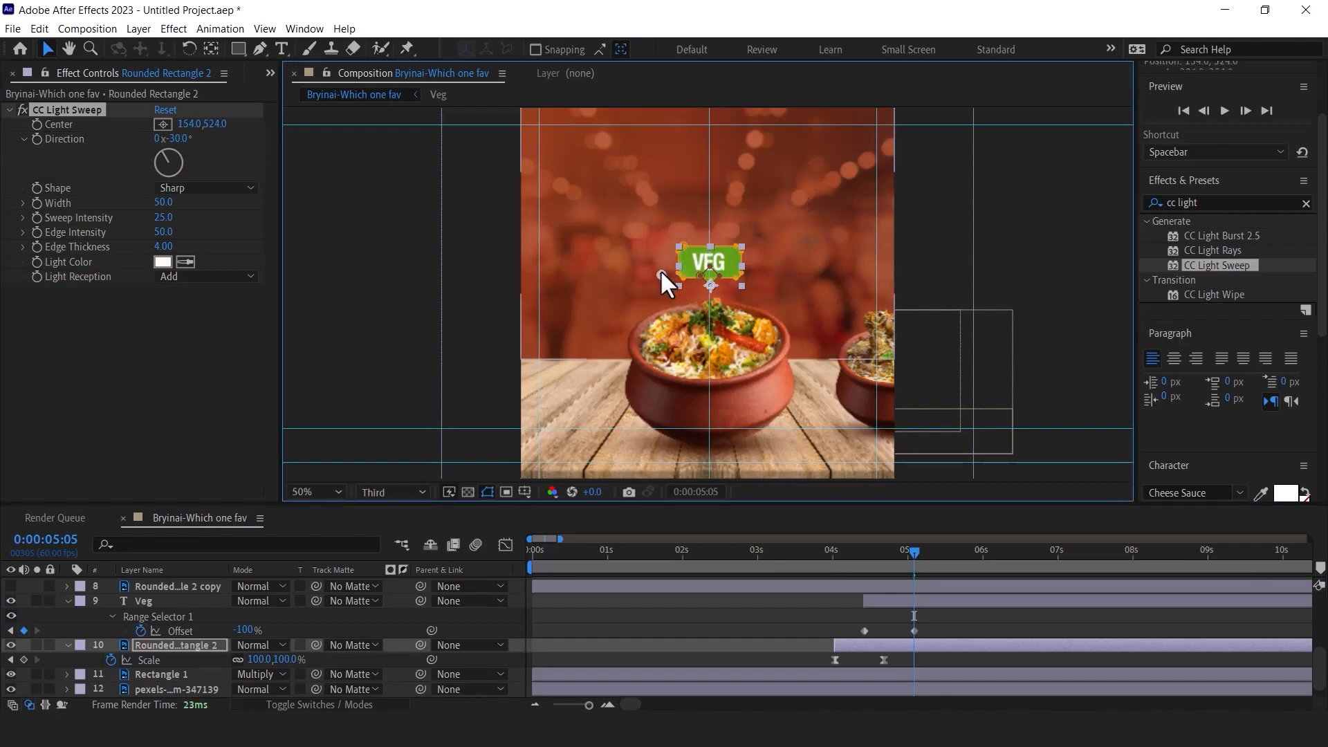
{"action": "left_click", "coordinate": [39, 124]}
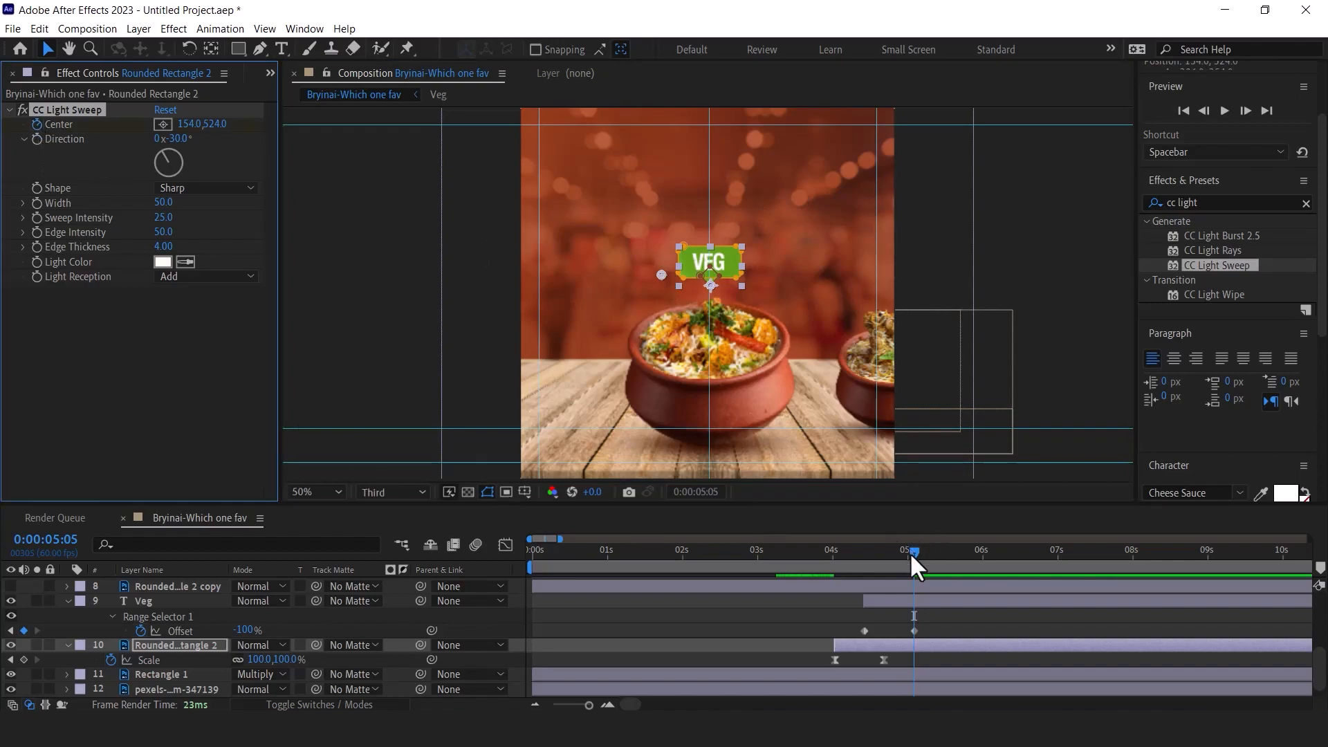
At 0:00:05:35, set the light sweep's Center to 526, 524 and preview the shine crossing the label
{"action": "key", "text": "shift+Page_Down"}
{"action": "key", "text": "shift+Page_Down"}
{"action": "key", "text": "shift+Page_Down"}
{"action": "key", "text": "u"}
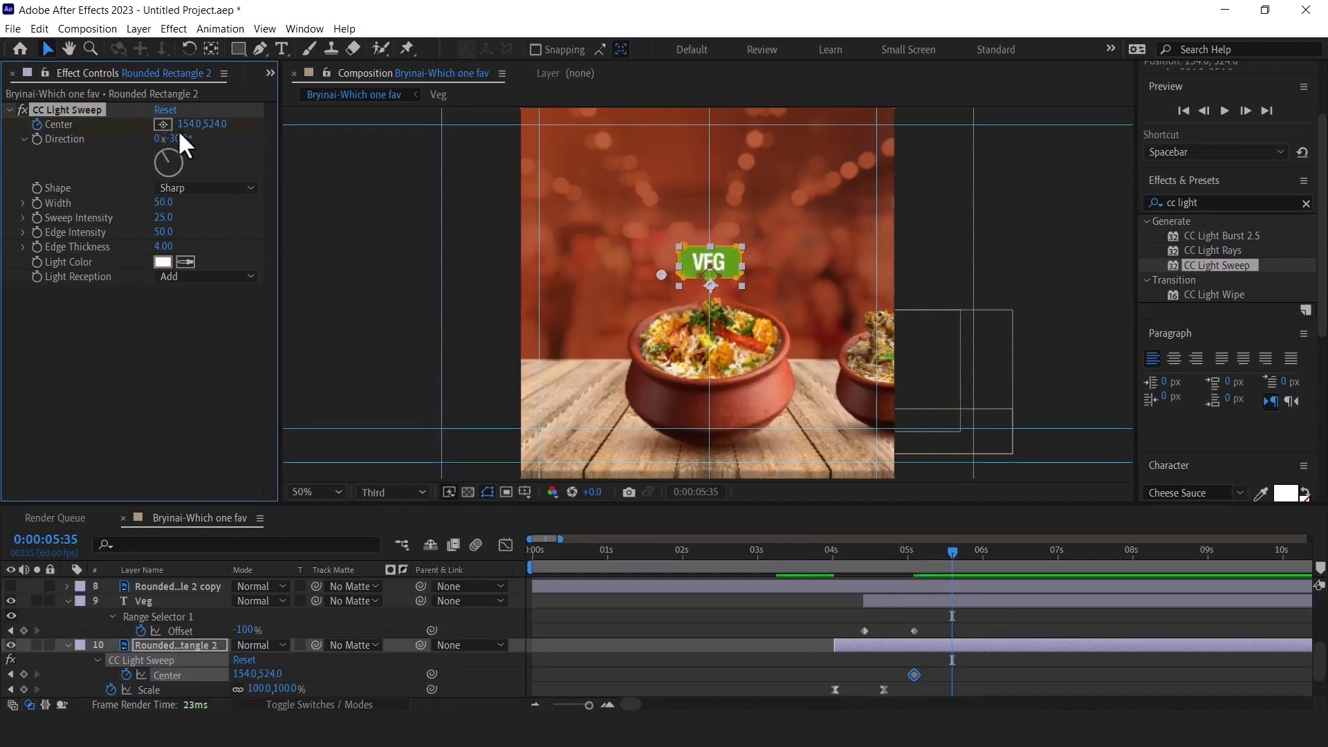
{"action": "left_click_drag", "start_coordinate": [187, 124], "coordinate": [502, 111]}
{"action": "left_click_drag", "start_coordinate": [946, 572], "coordinate": [839, 557]}
{"action": "key", "text": "space"}
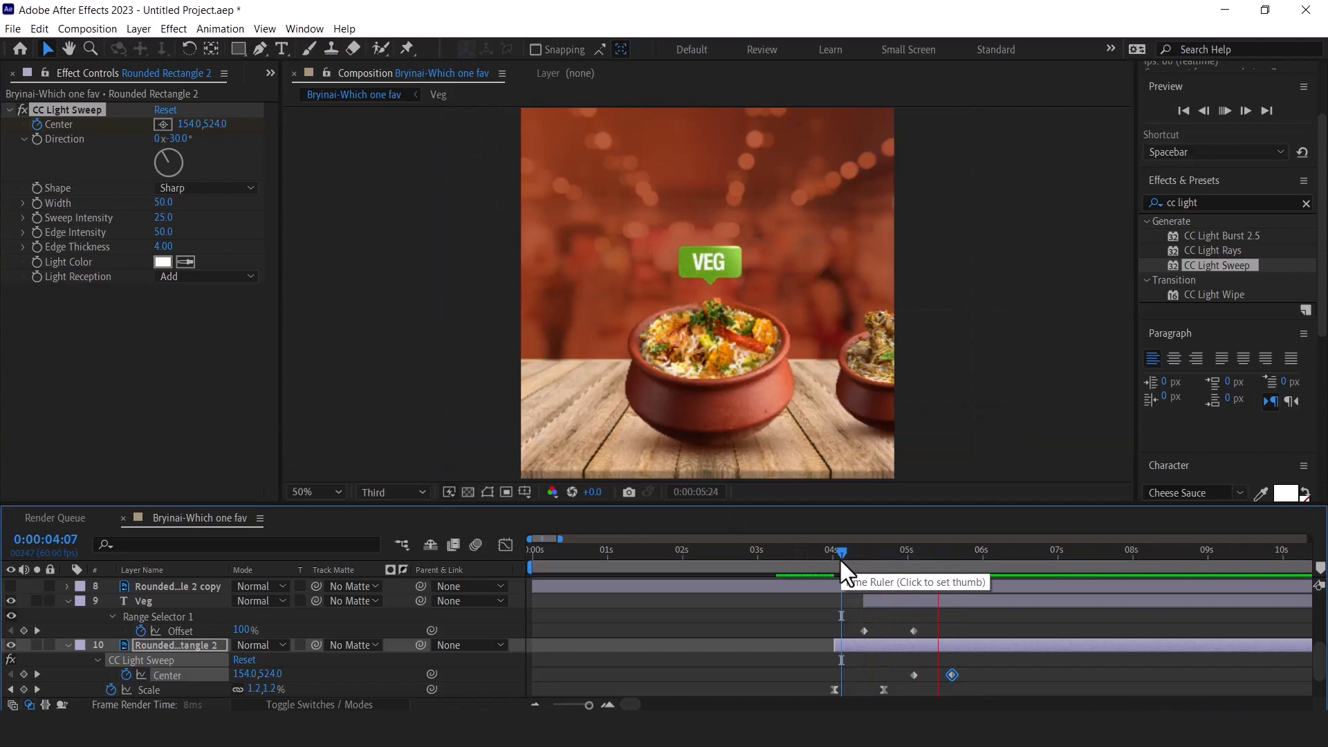
{"action": "key", "text": "space"}
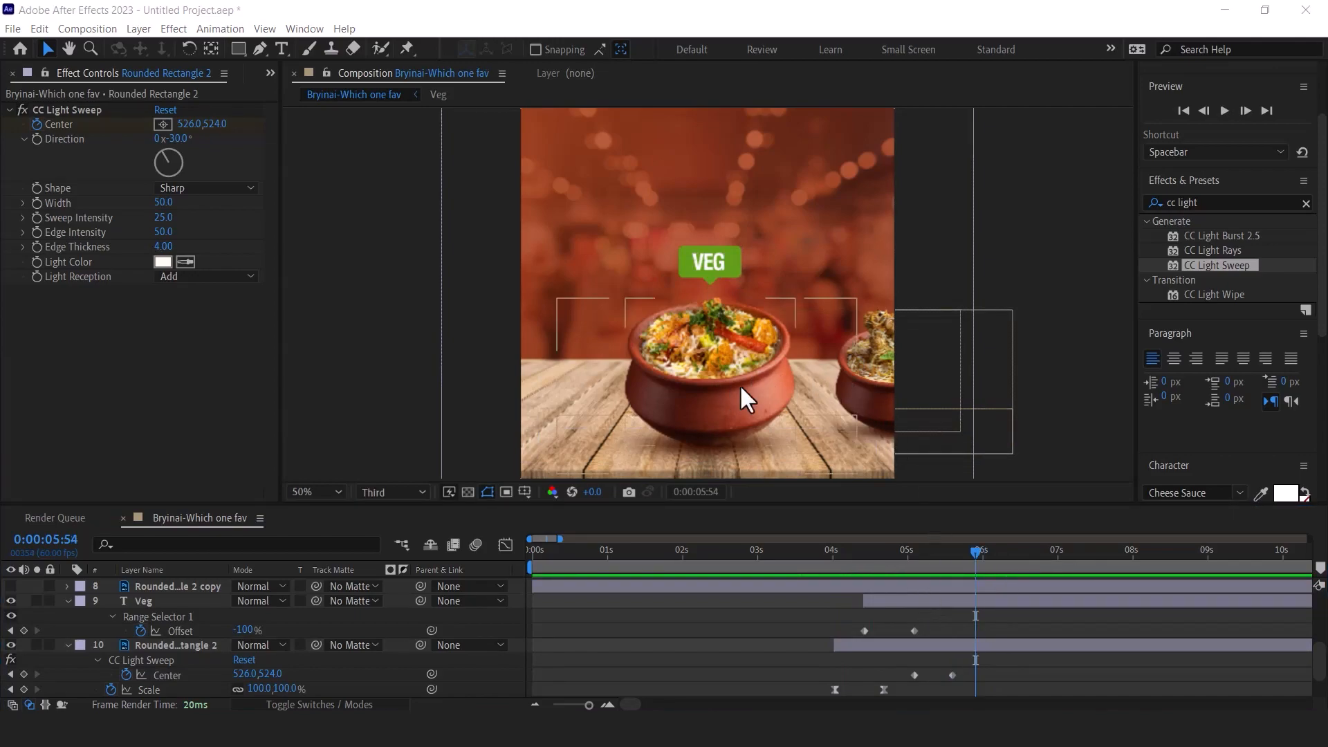
Add hold-point keyframes at 0:00:07:00 for the Position of both bowl layers and the Scale of the Veg bowl
{"action": "left_click_drag", "start_coordinate": [975, 552], "coordinate": [1055, 558]}
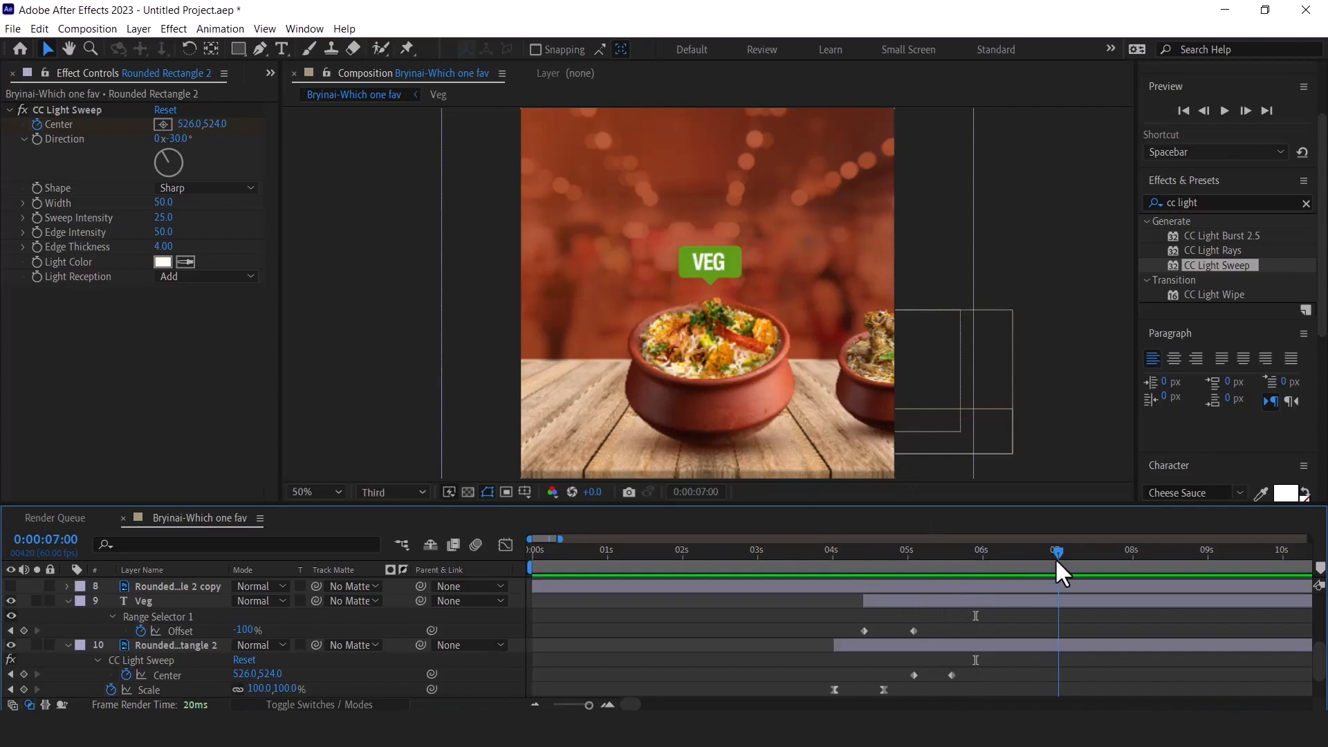
{"action": "left_click", "coordinate": [749, 387]}
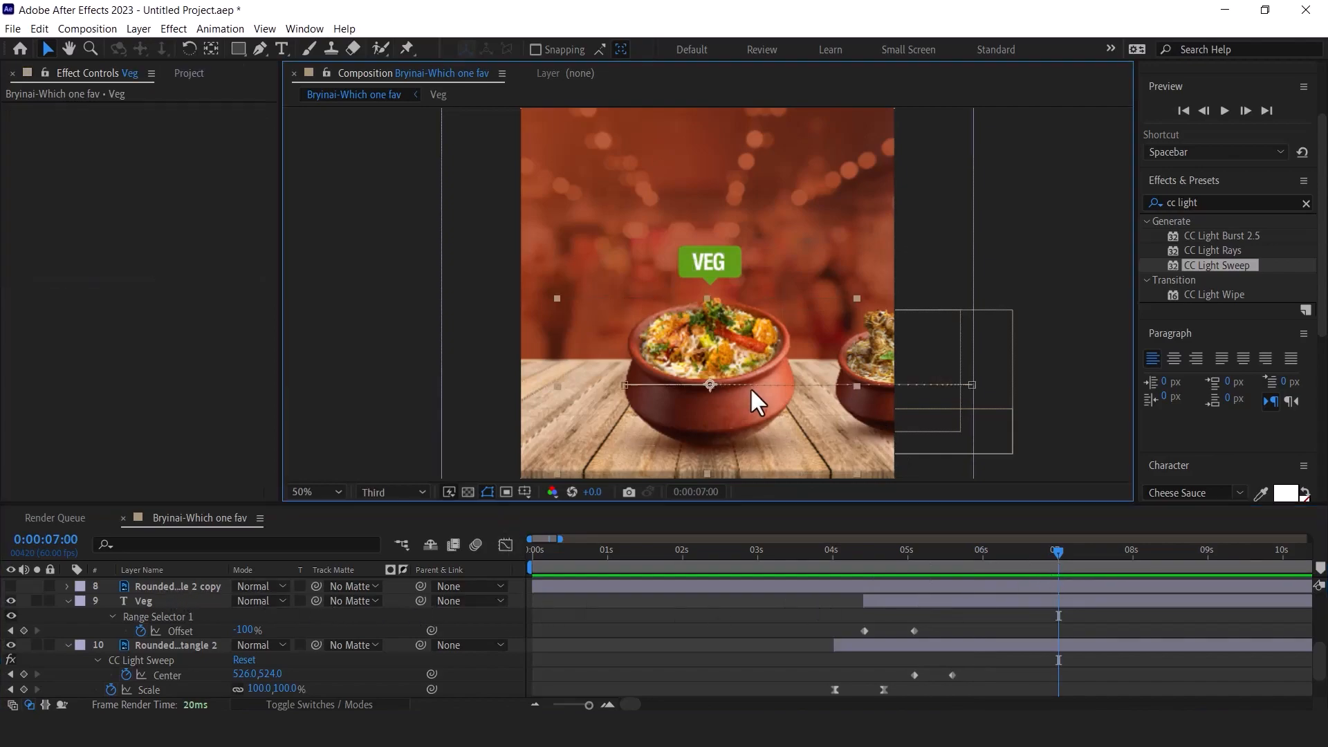
{"action": "scroll", "coordinate": [181, 617], "scroll_direction": "down", "scroll_amount": 1}
{"action": "scroll", "coordinate": [173, 618], "scroll_direction": "up", "scroll_amount": 3}
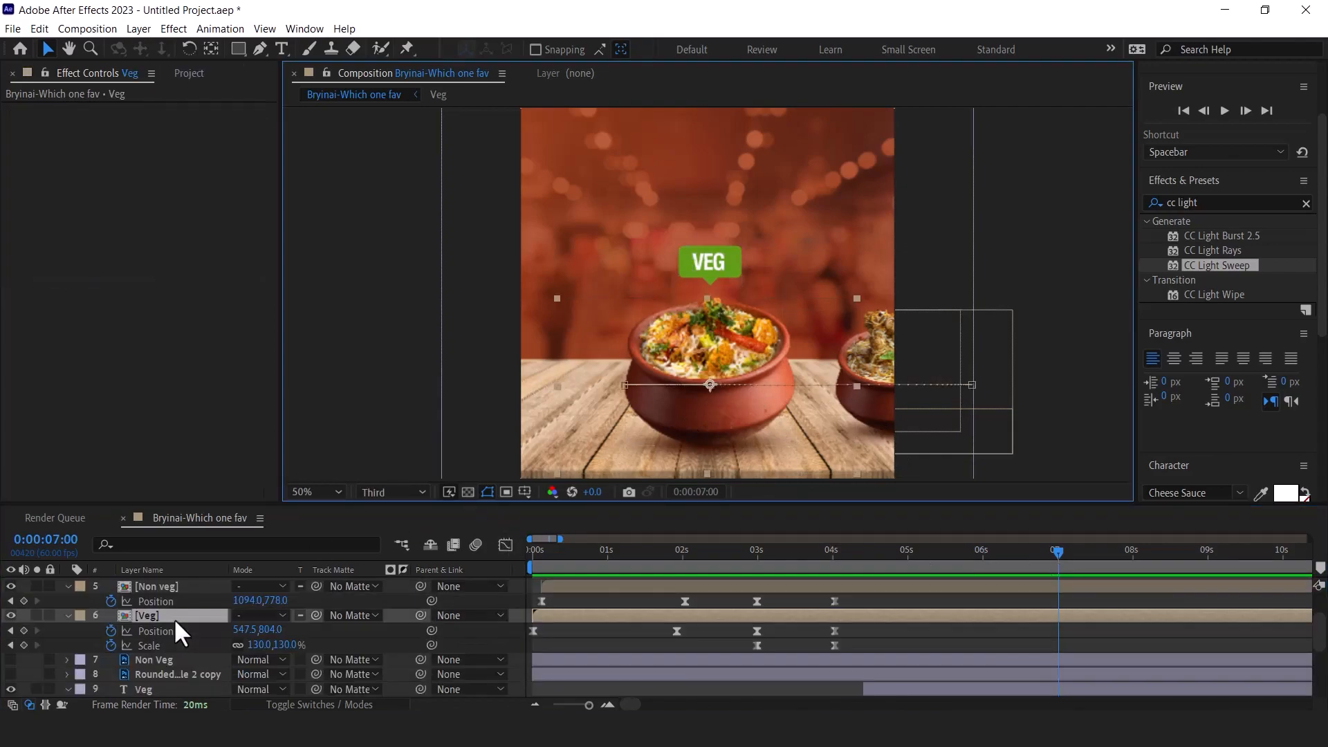
{"action": "left_click", "coordinate": [172, 586], "text": "shift"}
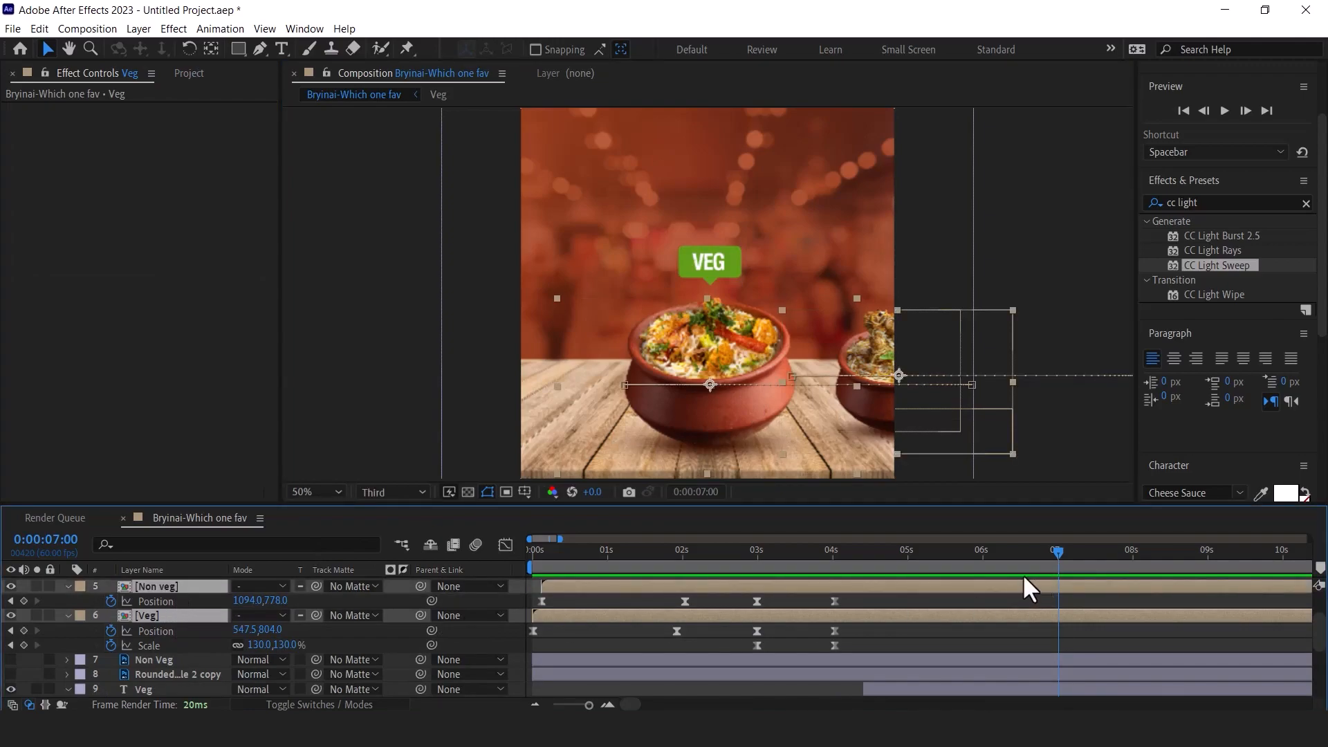
{"action": "left_click", "coordinate": [24, 601]}
{"action": "left_click", "coordinate": [24, 645]}
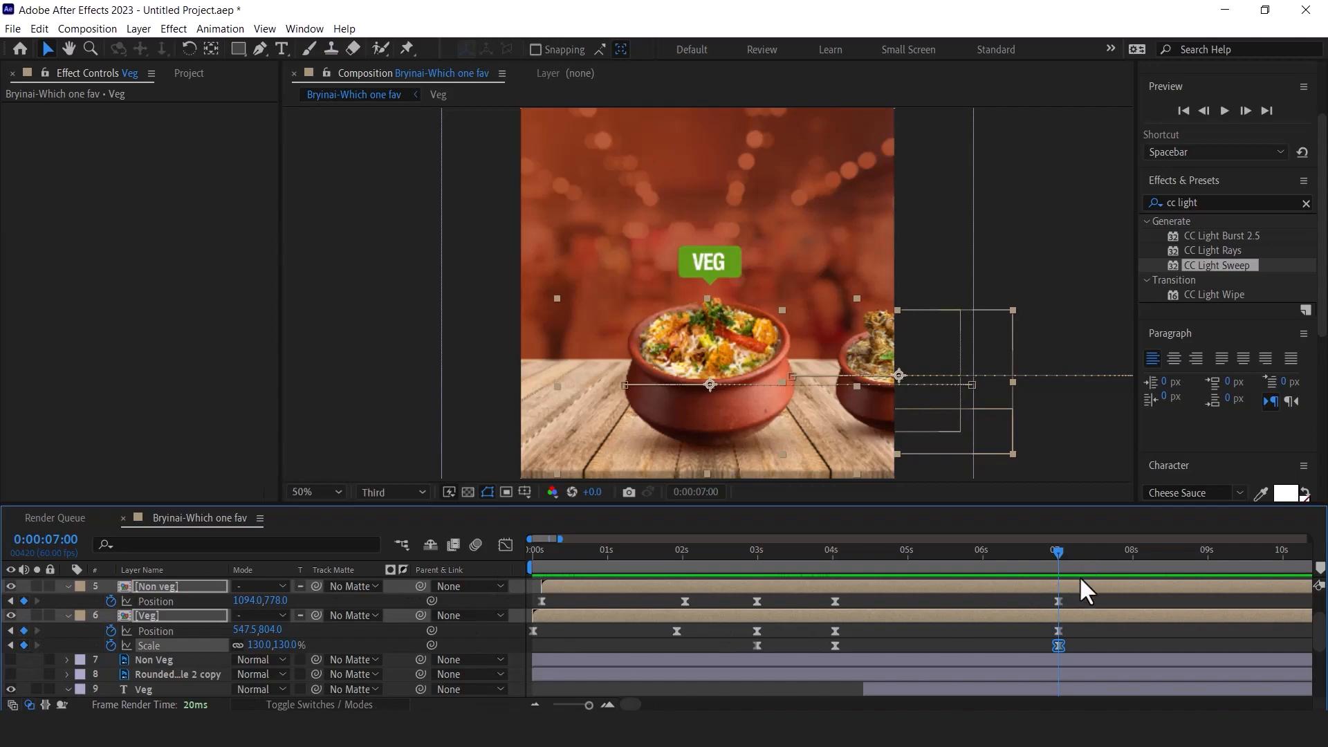
Keyframe both bowls at 0:00:08:01 and slide them left, placing Non veg at 564, 778 and Veg at 17.5, 804
{"action": "left_click", "coordinate": [1135, 549]}
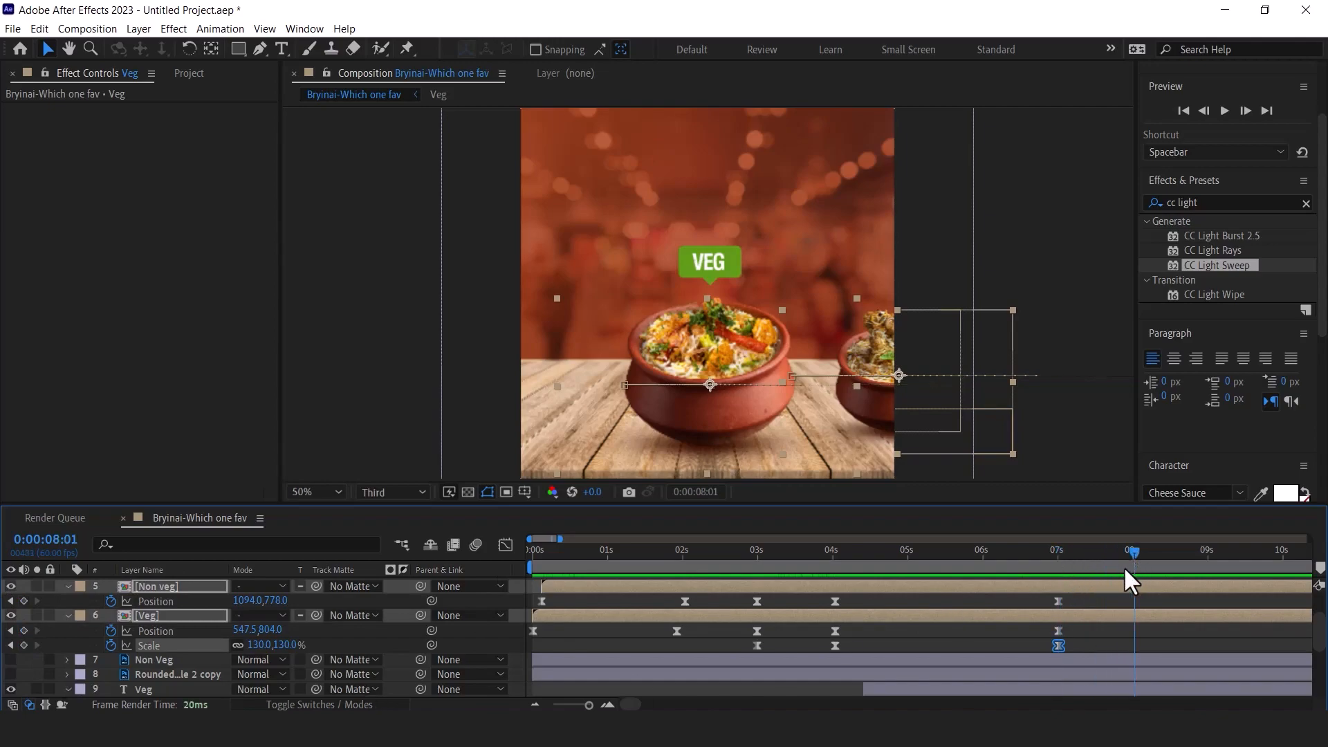
{"action": "left_click", "coordinate": [23, 630]}
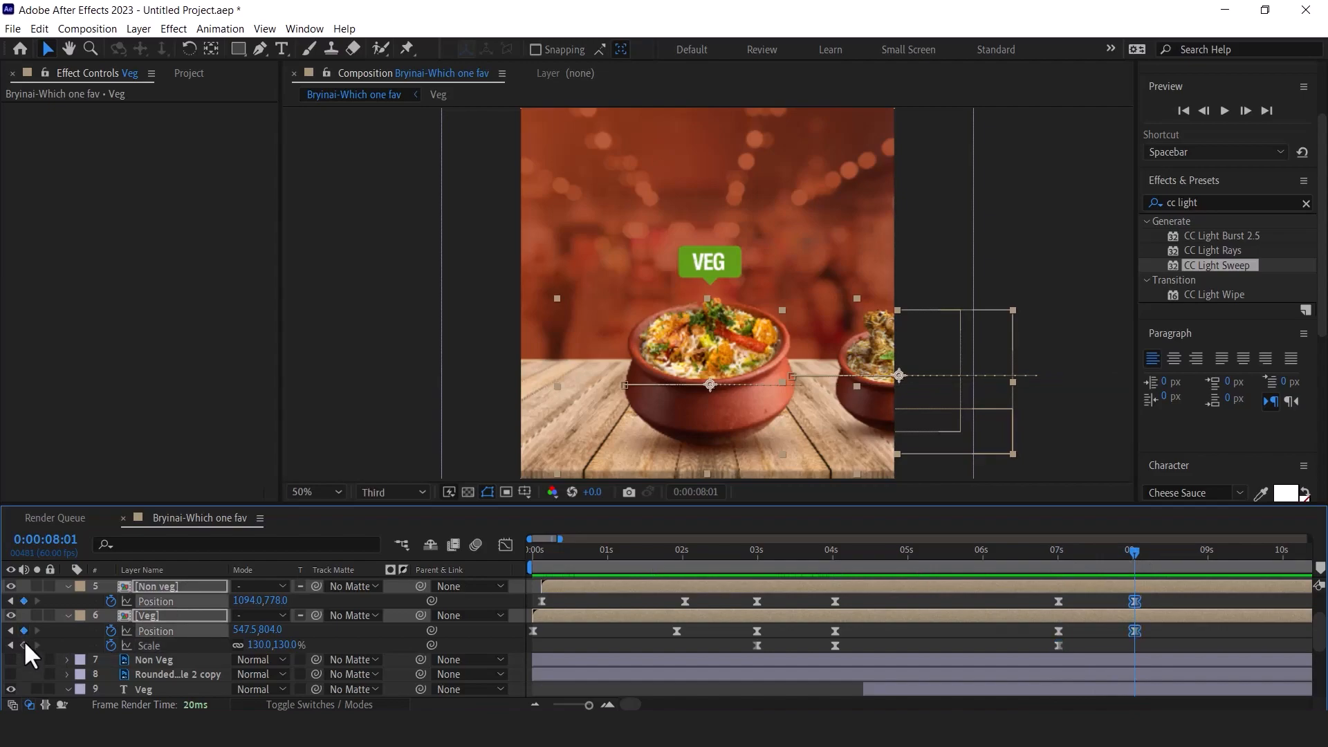
{"action": "left_click", "coordinate": [24, 645]}
{"action": "left_click_drag", "start_coordinate": [732, 400], "coordinate": [569, 398]}
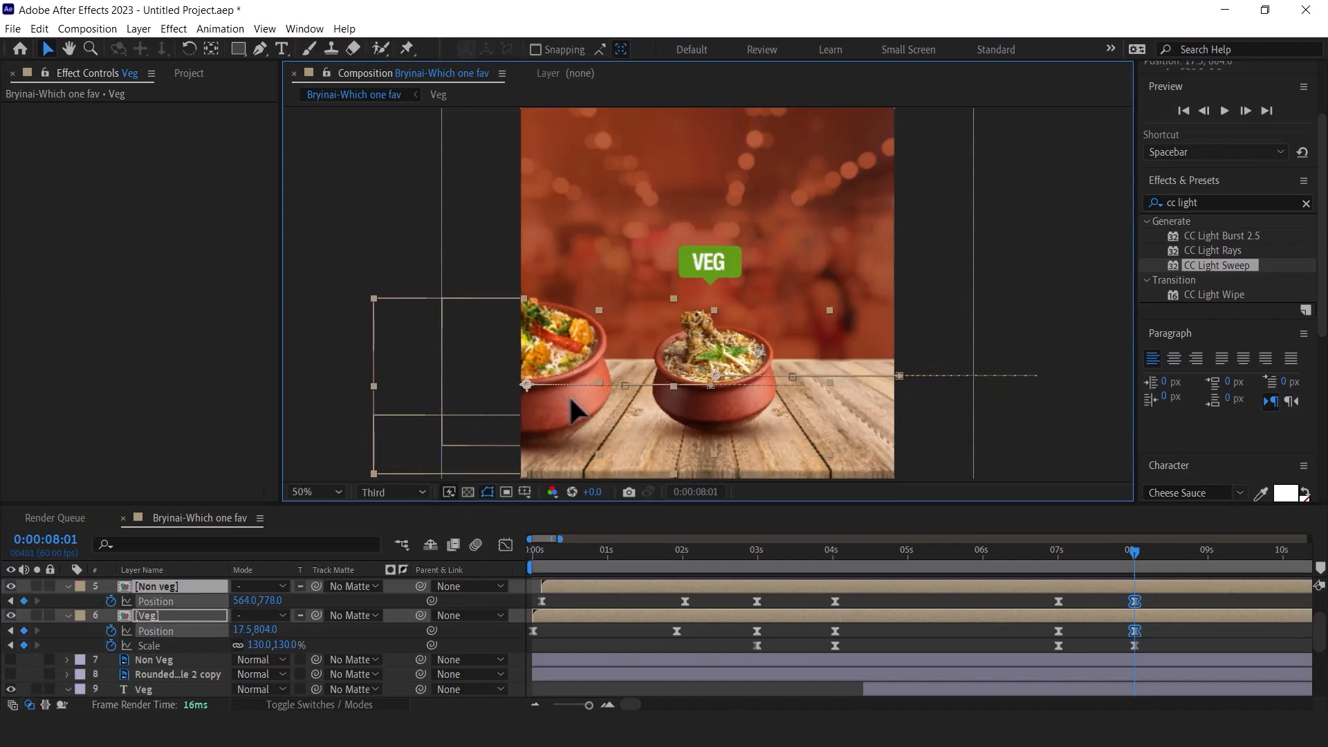
Set the Veg bowl's Scale to 100% at 0:00:08:01
{"action": "mouse_move", "coordinate": [1131, 551]}
{"action": "left_mouse_down"}
{"action": "mouse_move", "coordinate": [1043, 551]}
{"action": "mouse_move", "coordinate": [1133, 554]}
{"action": "left_mouse_up"}
{"action": "left_click_drag", "start_coordinate": [1109, 643], "coordinate": [1141, 649]}
{"action": "left_click", "coordinate": [287, 645]}
{"action": "type", "text": "1"}
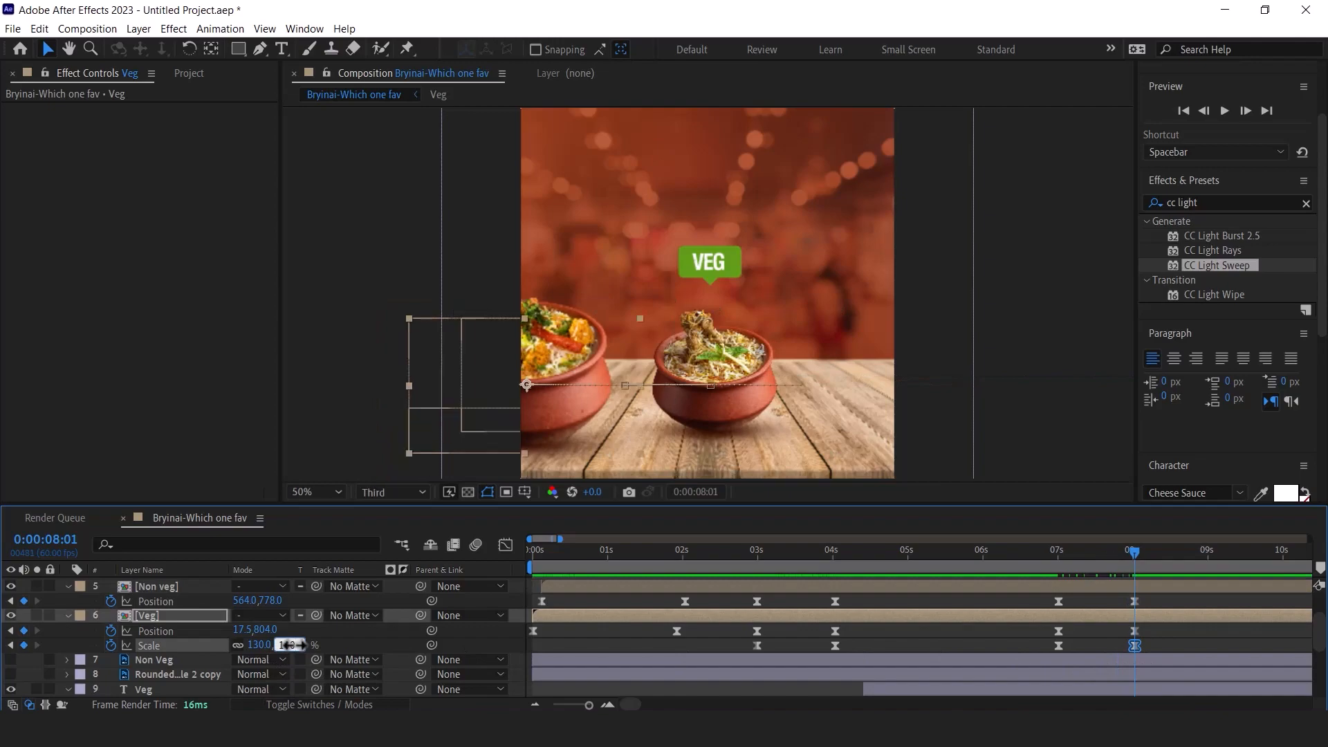
{"action": "left_click_drag", "start_coordinate": [291, 644], "coordinate": [270, 645]}
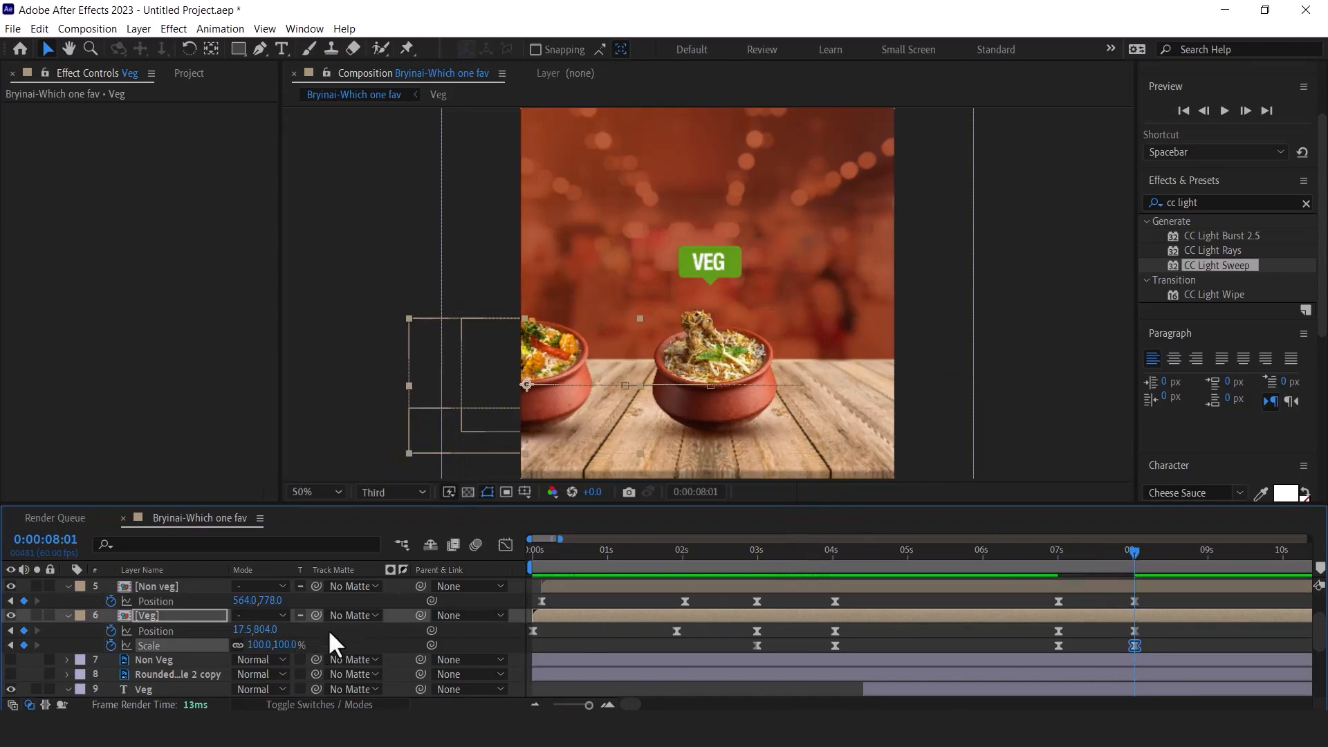
Lower the Veg bowl to a vertical Position of 816 at 0:00:08:01 and preview the slide to the Non veg bowl
{"action": "left_click_drag", "start_coordinate": [269, 630], "coordinate": [275, 630]}
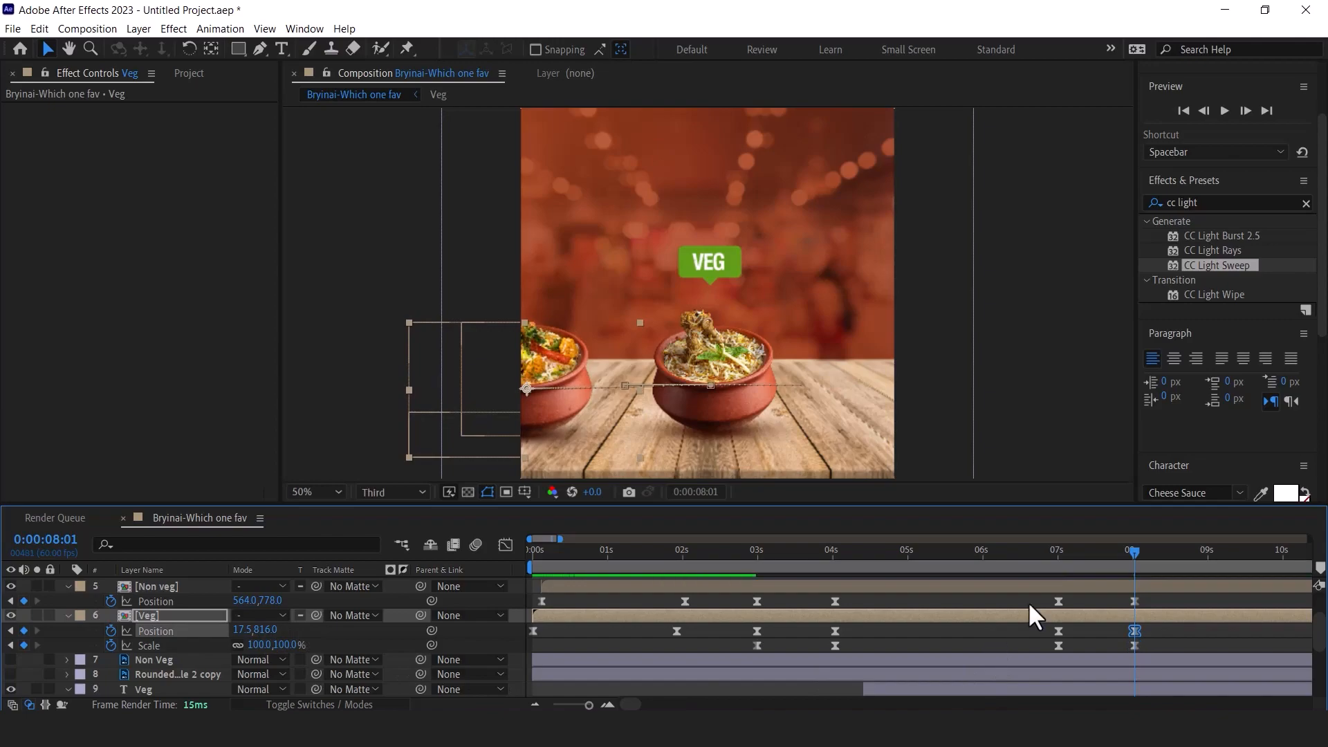
{"action": "left_click_drag", "start_coordinate": [1101, 550], "coordinate": [1052, 550]}
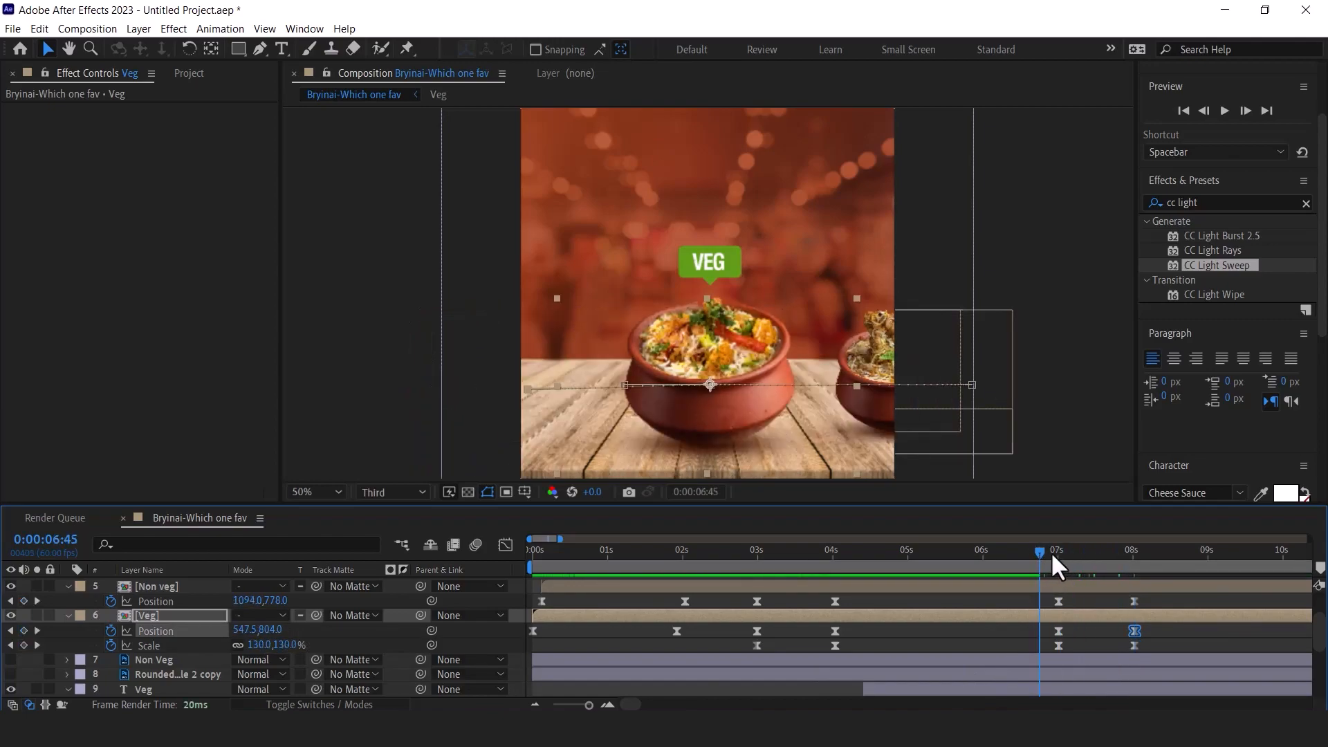
{"action": "key", "text": "space"}
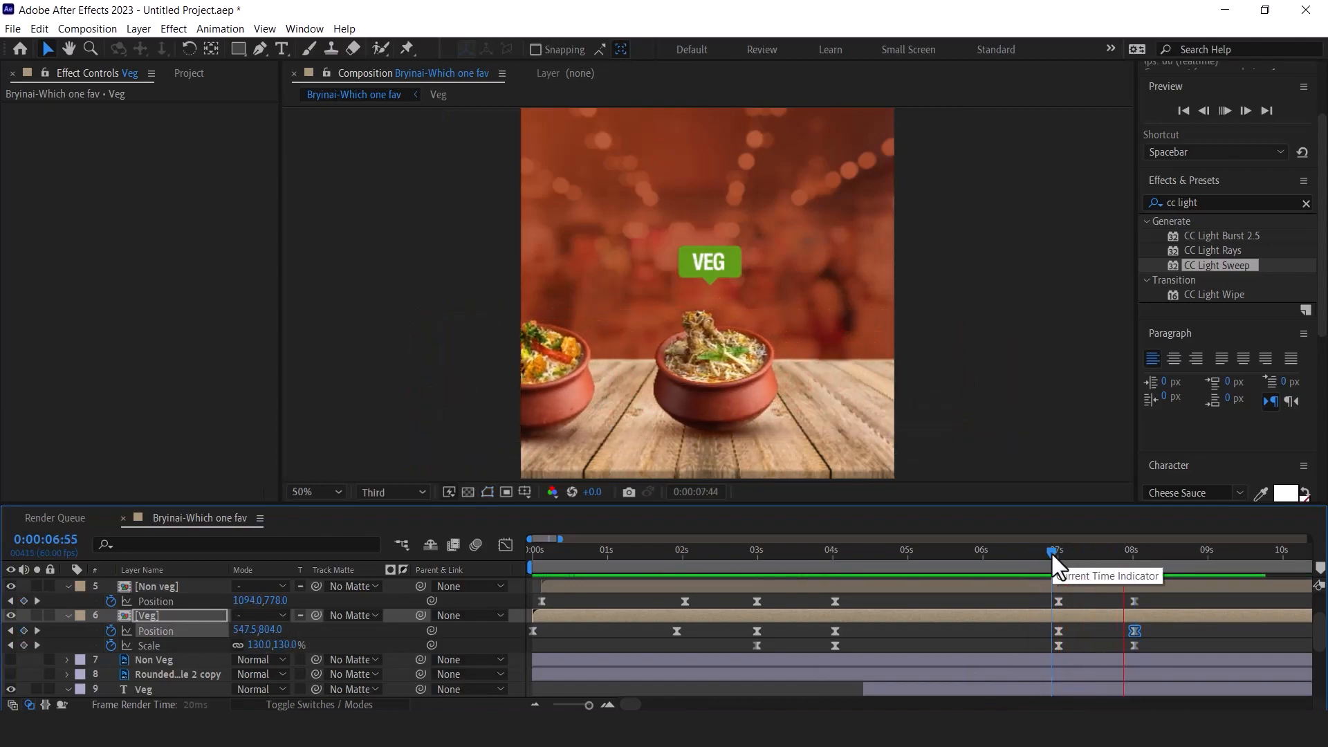
{"action": "key", "text": "space"}
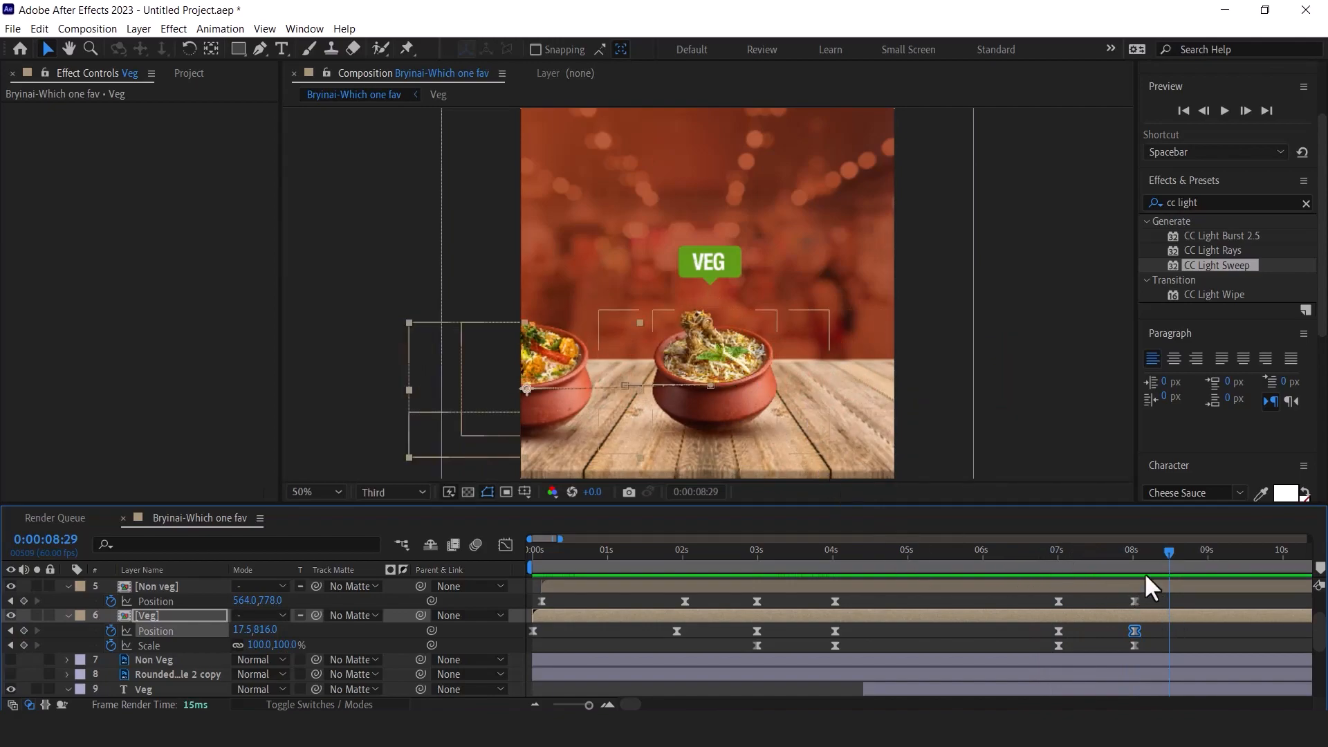
Keyframe the Non veg bowl's Scale at 0:00:08:01 and add a hold-point Scale keyframe at 0:00:07:00
{"action": "left_click", "coordinate": [1135, 553]}
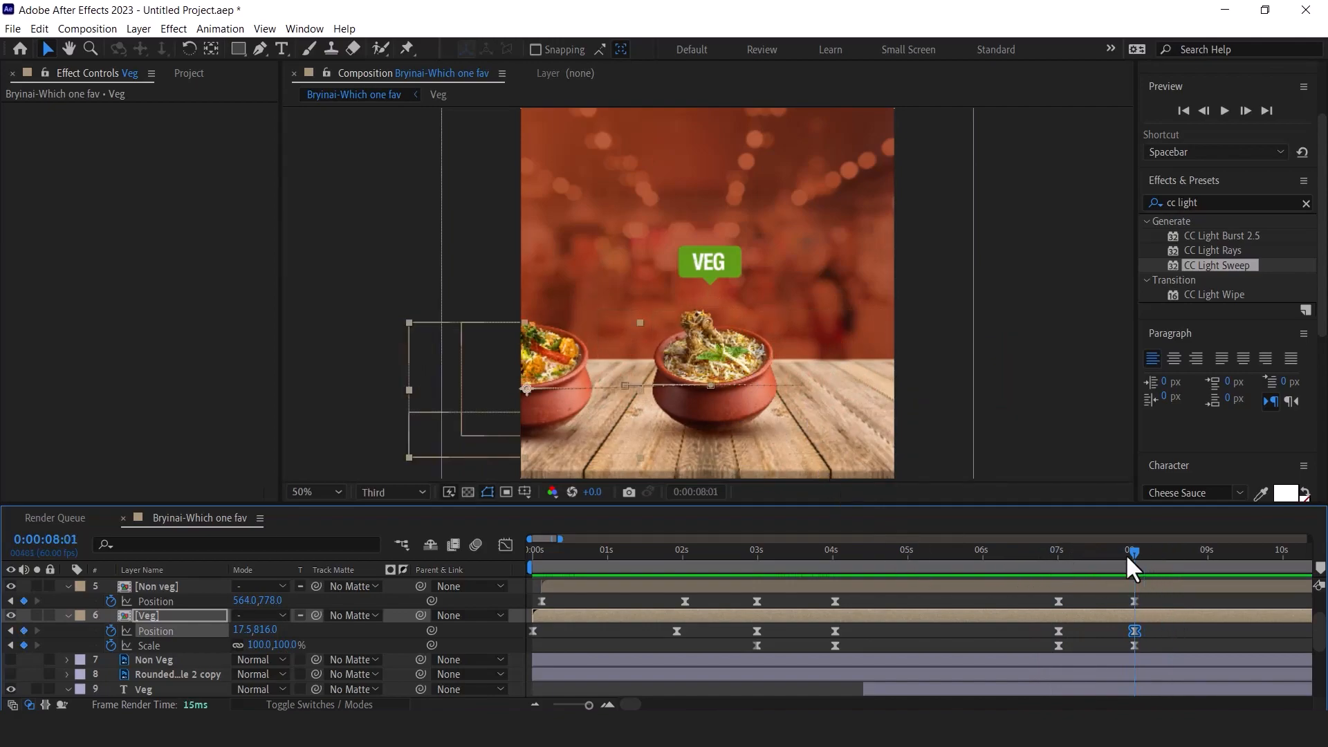
{"action": "left_click", "coordinate": [152, 586]}
{"action": "key", "text": "s"}
{"action": "left_click", "coordinate": [111, 601]}
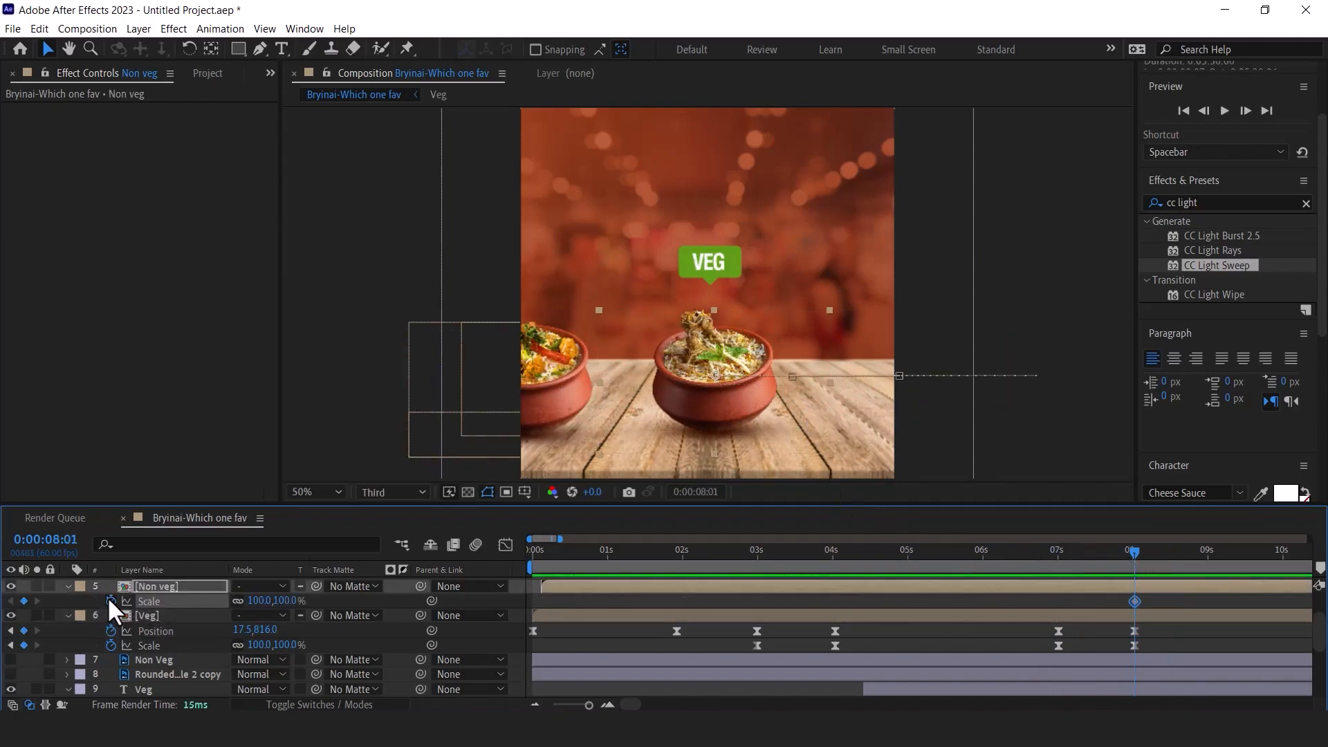
{"action": "key", "text": "shift+p"}
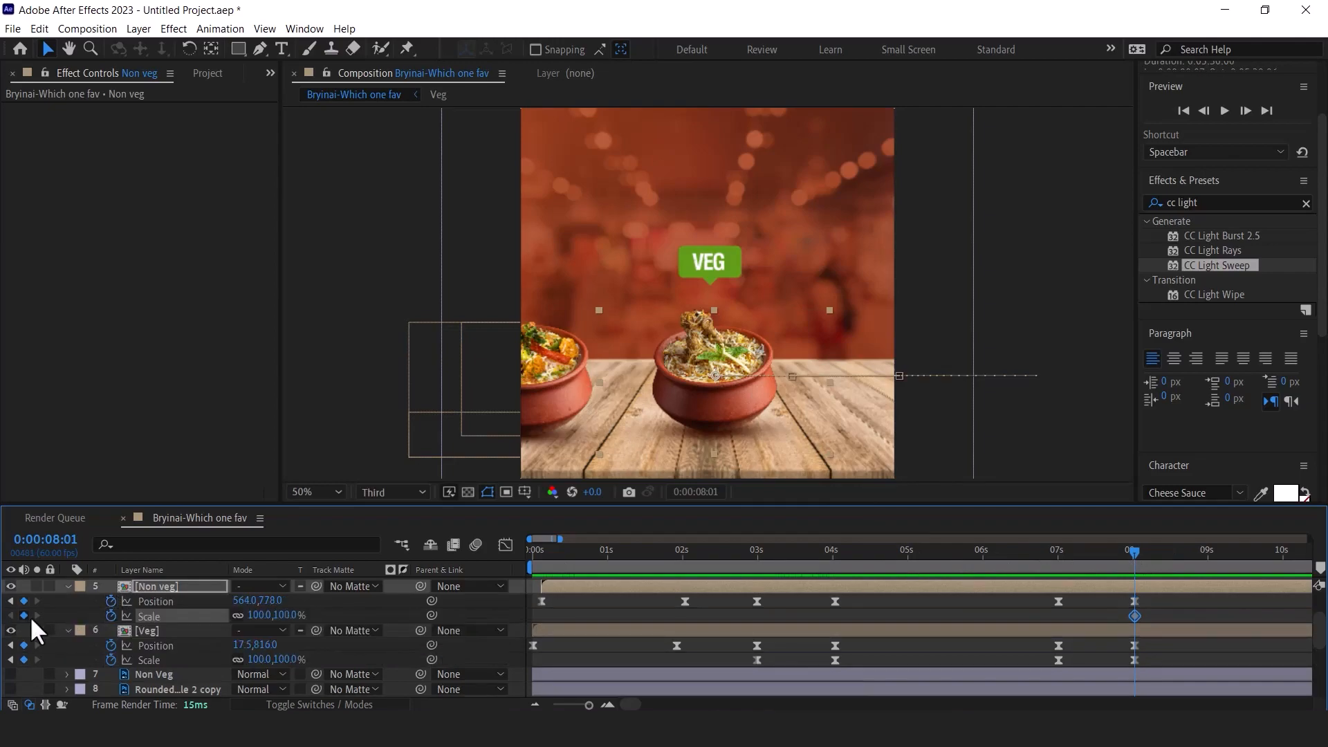
{"action": "left_click", "coordinate": [1056, 551]}
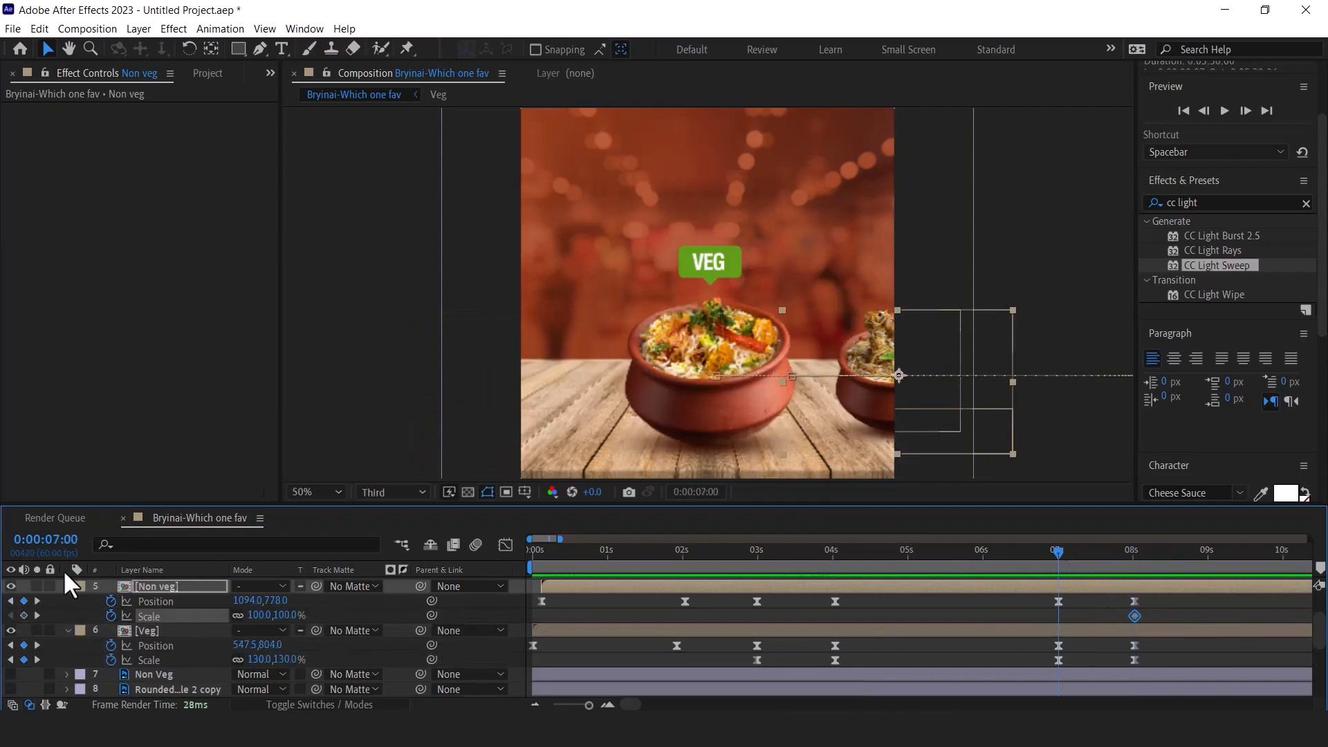
{"action": "left_click", "coordinate": [24, 616]}
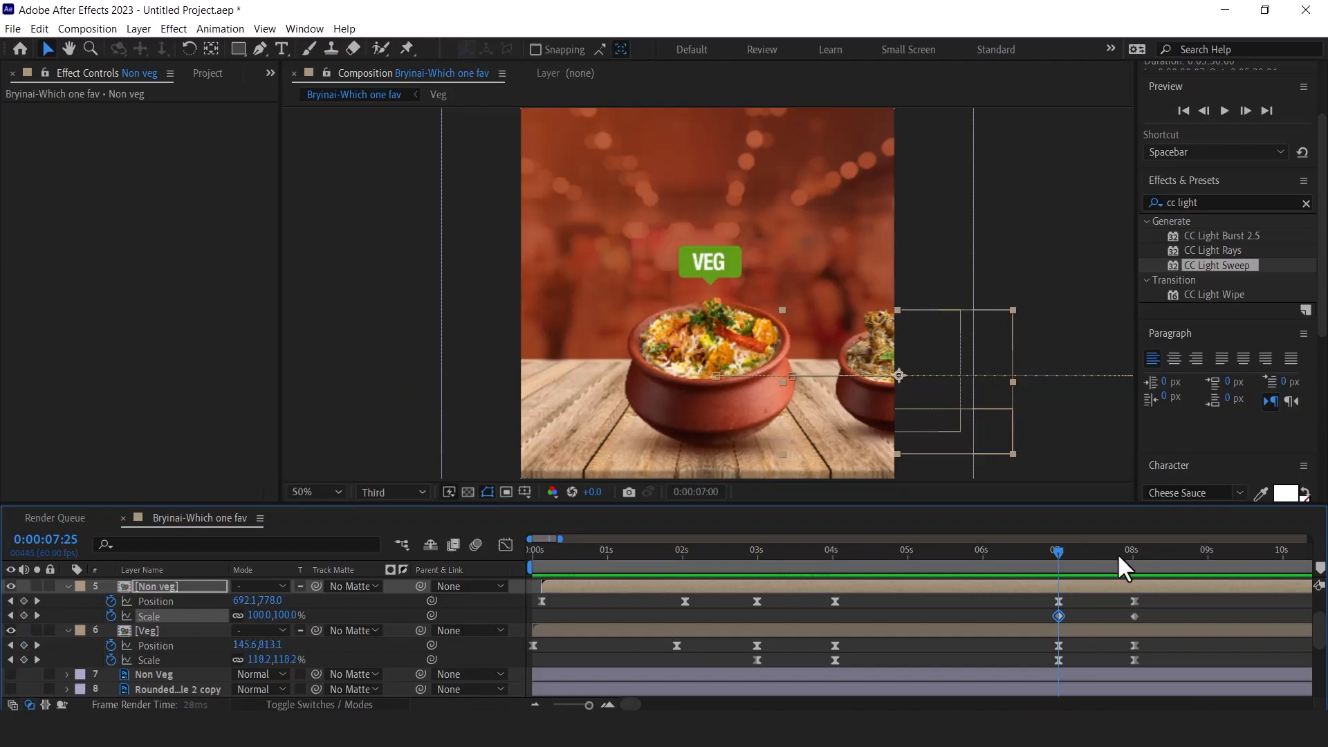
Set the Non veg bowl's Scale to 130% at 0:00:08:01
{"action": "left_click", "coordinate": [1135, 556]}
{"action": "left_click", "coordinate": [283, 615]}
{"action": "type", "text": "130"}
{"action": "key", "text": "Return"}
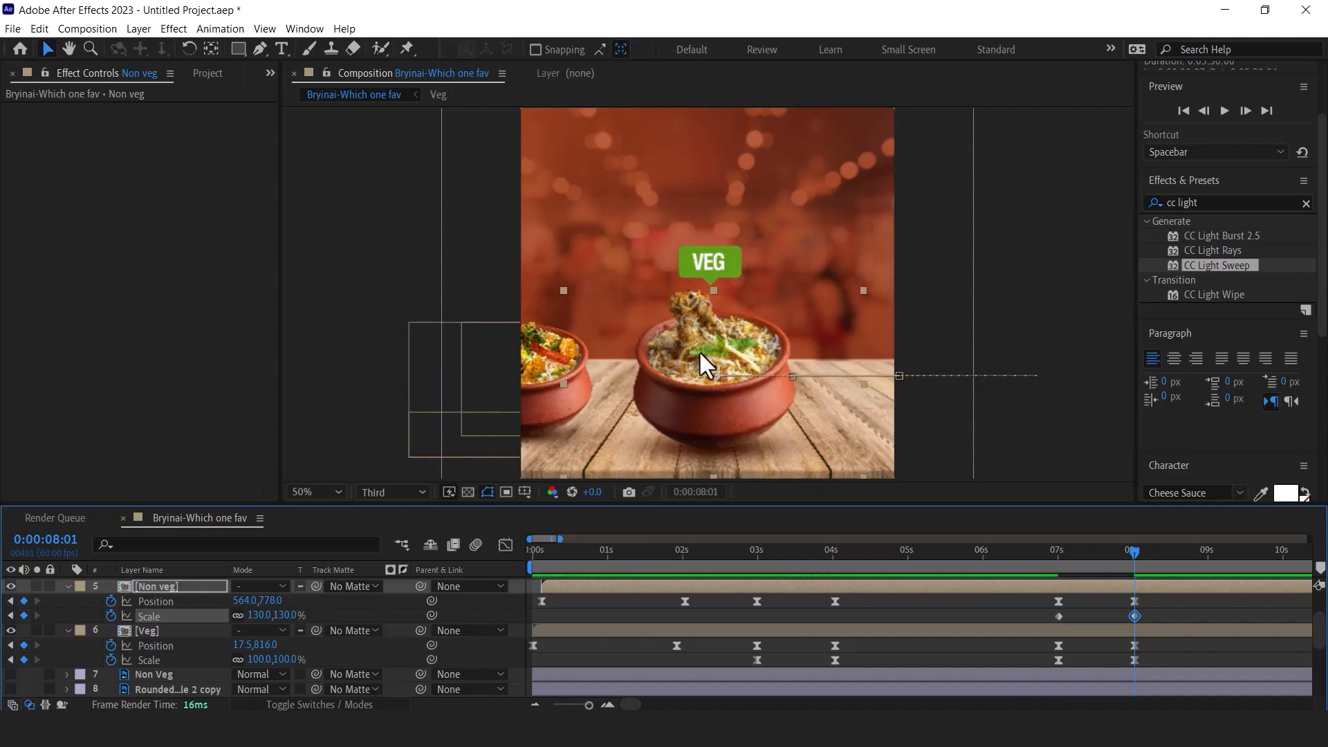
Apply Easy Ease to both Scale keyframes of the Non veg bowl
{"action": "mouse_move", "coordinate": [1121, 542]}
{"action": "left_mouse_down"}
{"action": "mouse_move", "coordinate": [1031, 542]}
{"action": "mouse_move", "coordinate": [1134, 551]}
{"action": "left_mouse_up"}
{"action": "left_click_drag", "start_coordinate": [1151, 613], "coordinate": [1040, 620]}
{"action": "right_click", "coordinate": [1058, 613]}
{"action": "mouse_move", "coordinate": [1088, 603]}
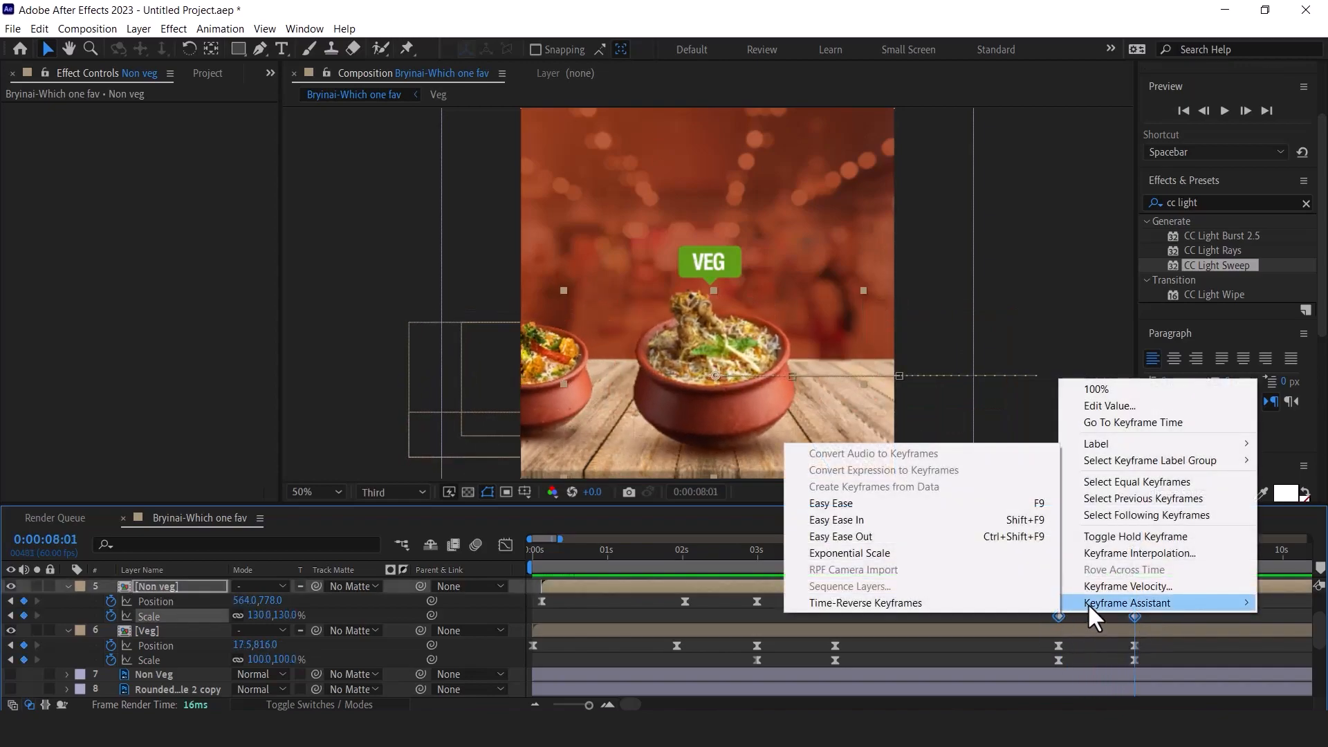
{"action": "left_click", "coordinate": [894, 520]}
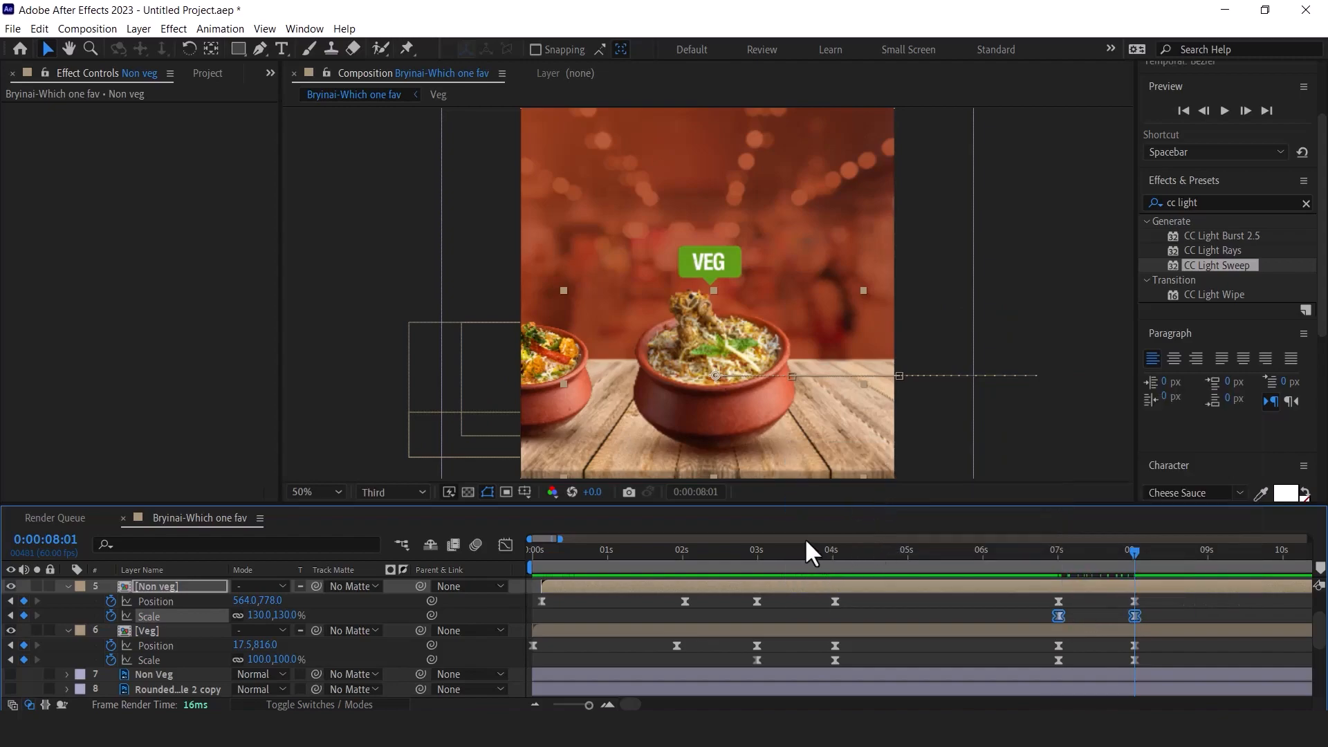
Shape the Non veg bowl's Scale speed curve into a fast start with a long slow finish, and preview it
{"action": "left_click", "coordinate": [506, 544]}
{"action": "left_click_drag", "start_coordinate": [1118, 660], "coordinate": [1090, 644]}
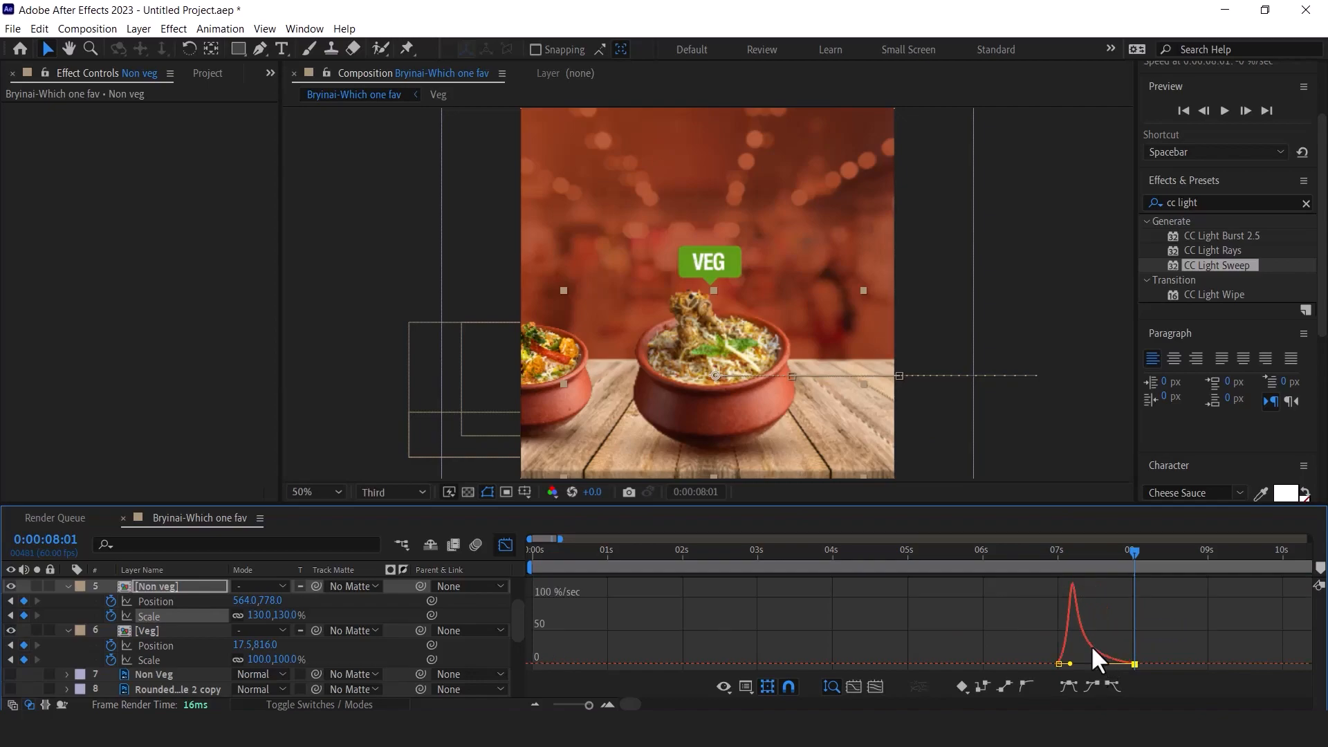
{"action": "left_click", "coordinate": [1060, 551]}
{"action": "key", "text": "space"}
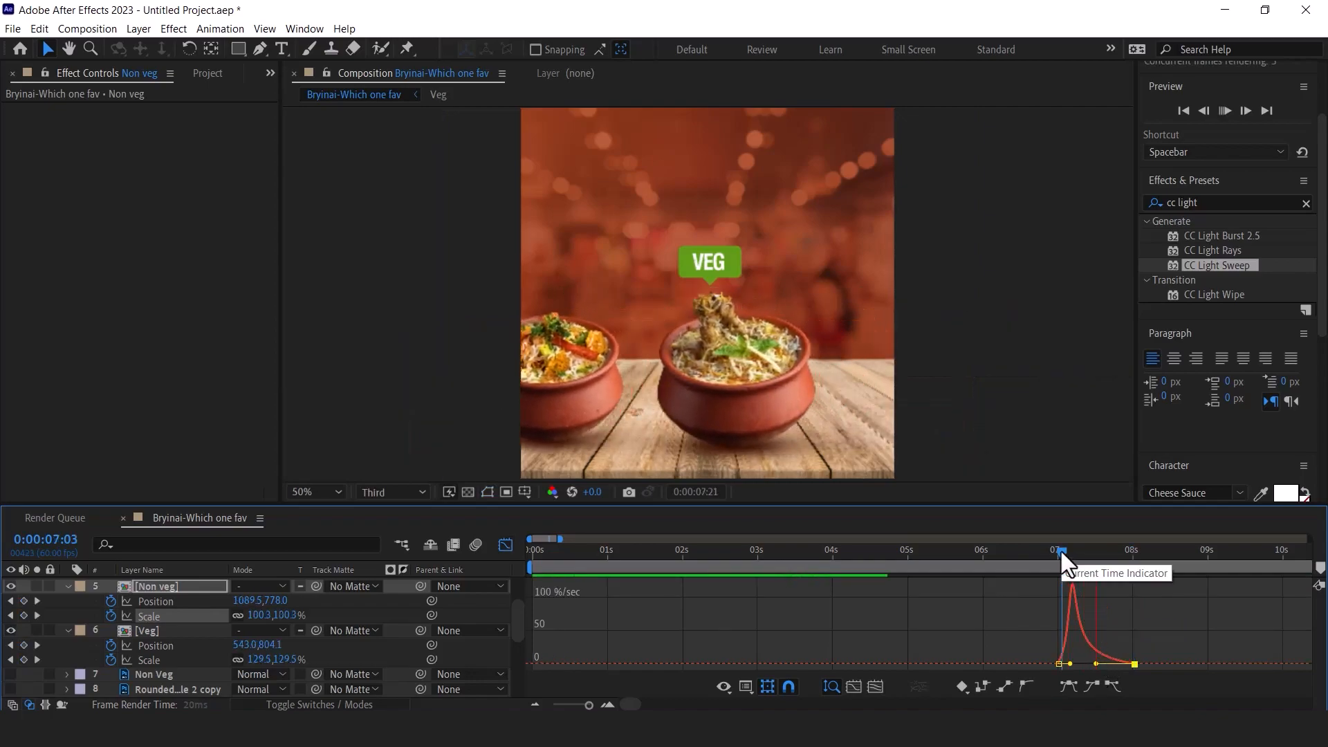
{"action": "key", "text": "space"}
{"action": "left_click", "coordinate": [505, 544]}
Add Position keyframes at 0:00:07:00 for the Veg text and its Rounded Rectangle 2 label background
{"action": "left_click", "coordinate": [1135, 552]}
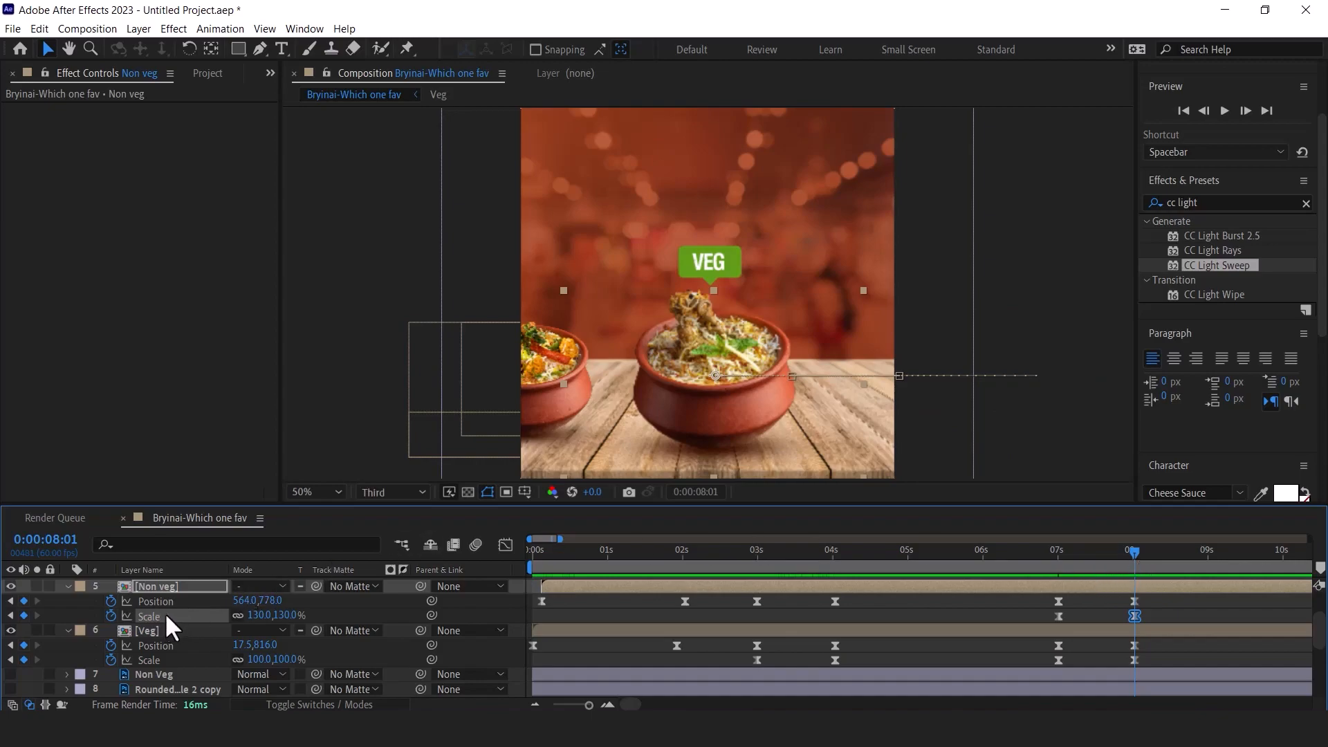
{"action": "left_click", "coordinate": [1060, 552]}
{"action": "left_click", "coordinate": [150, 629]}
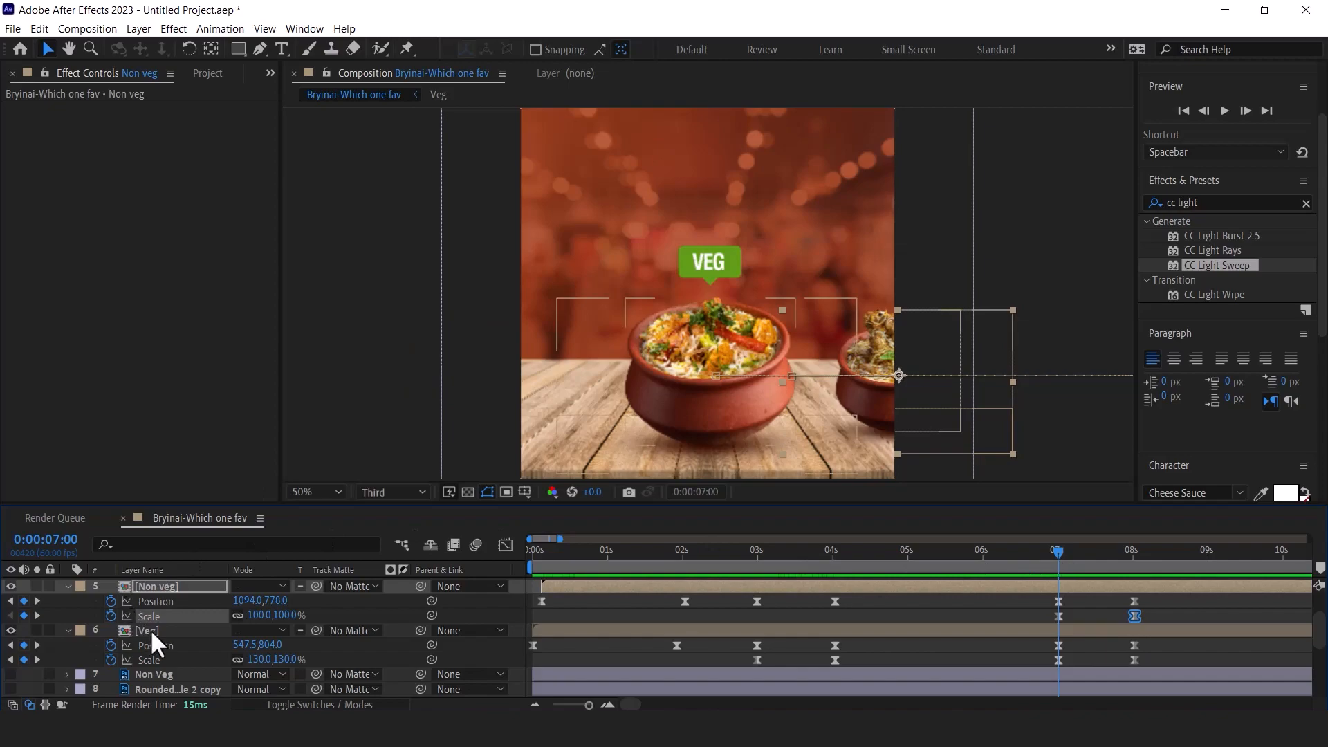
{"action": "scroll", "coordinate": [175, 627], "scroll_direction": "down", "scroll_amount": 8}
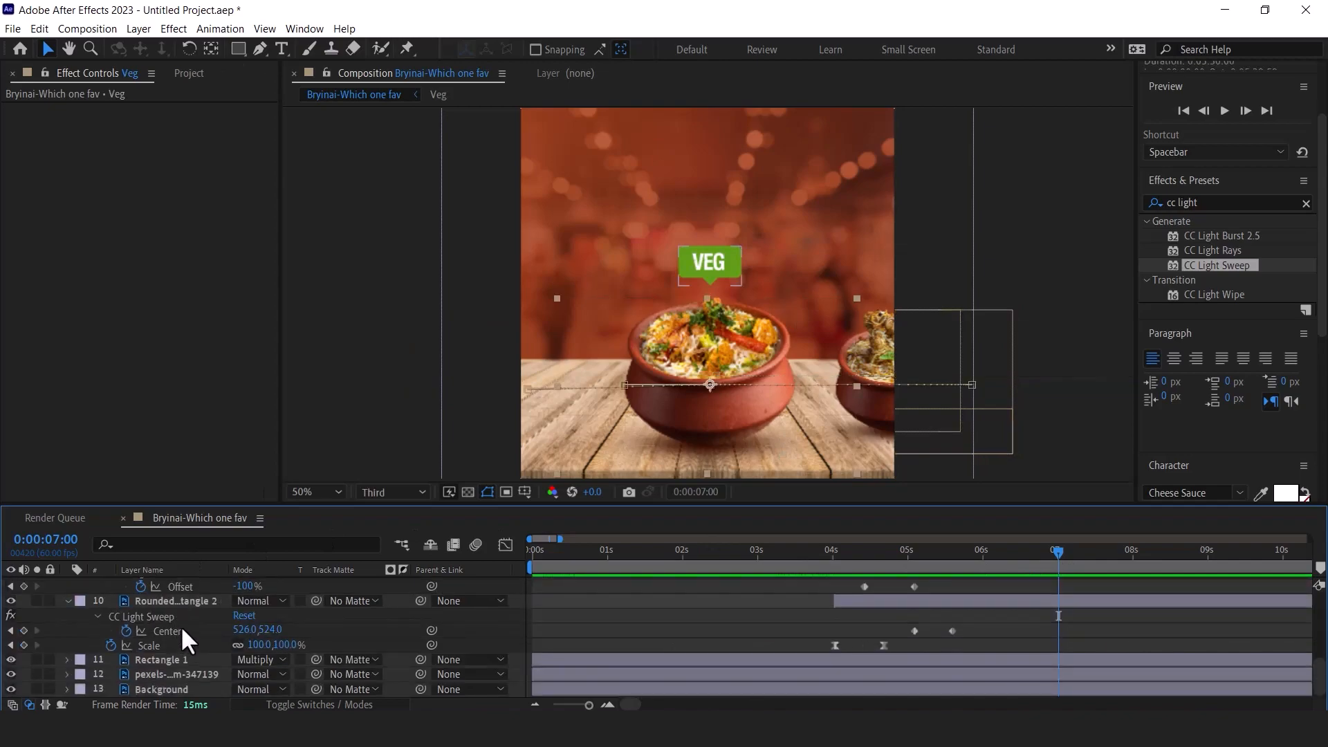
{"action": "scroll", "coordinate": [181, 624], "scroll_direction": "up", "scroll_amount": 7}
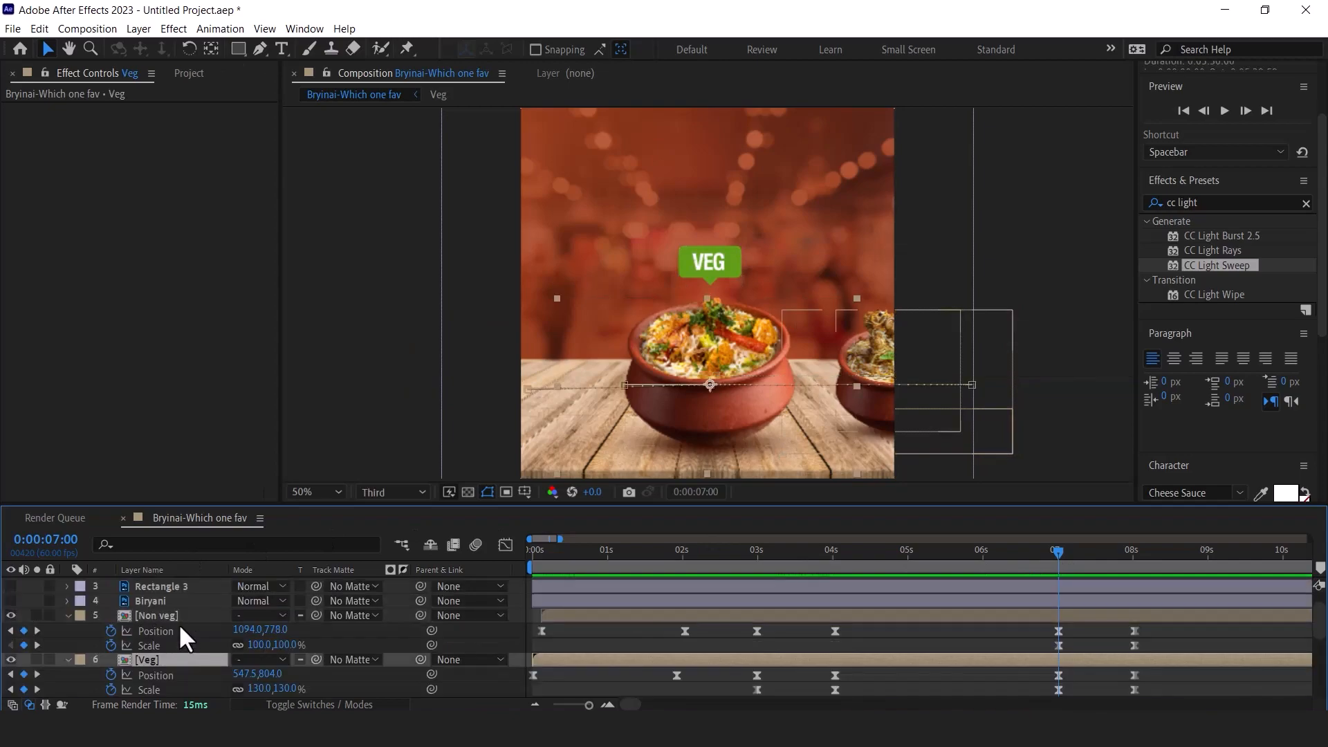
{"action": "scroll", "coordinate": [177, 622], "scroll_direction": "down", "scroll_amount": 1}
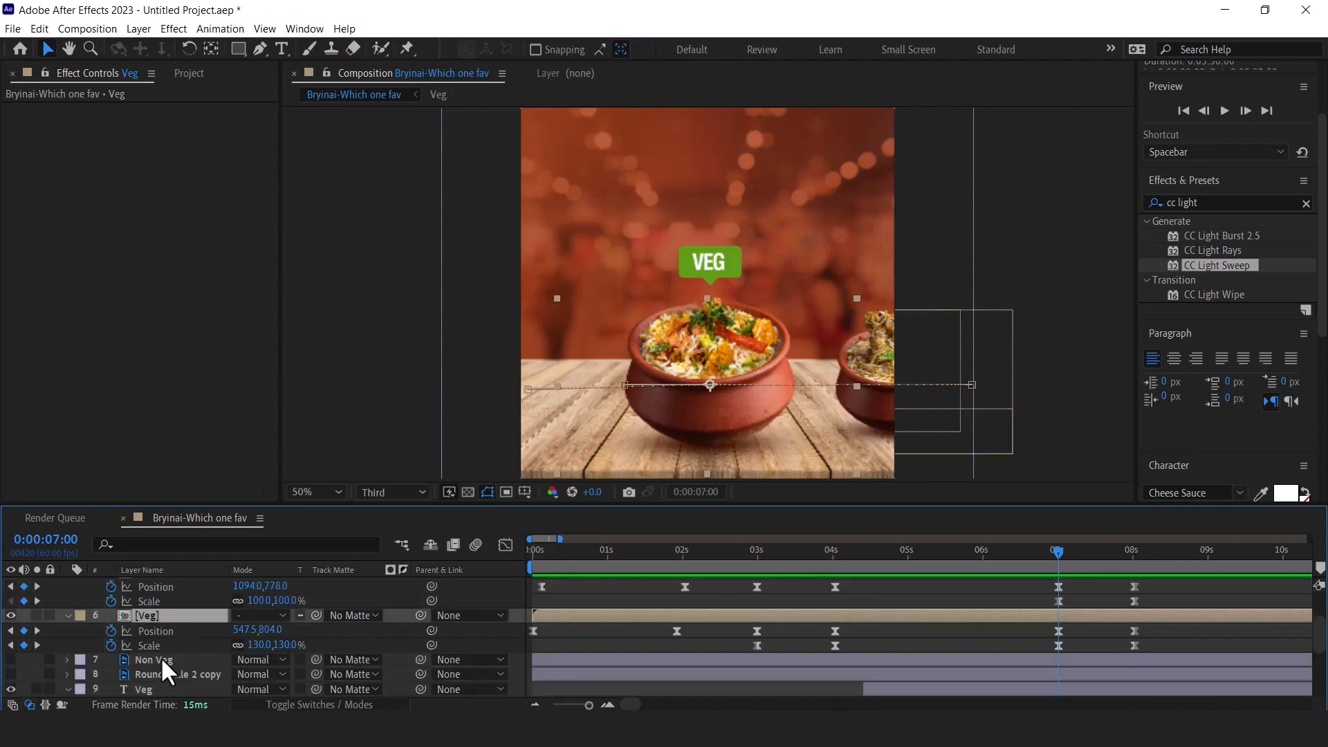
{"action": "scroll", "coordinate": [162, 657], "scroll_direction": "down", "scroll_amount": 1}
{"action": "left_click", "coordinate": [166, 649]}
{"action": "scroll", "coordinate": [163, 637], "scroll_direction": "down", "scroll_amount": 1}
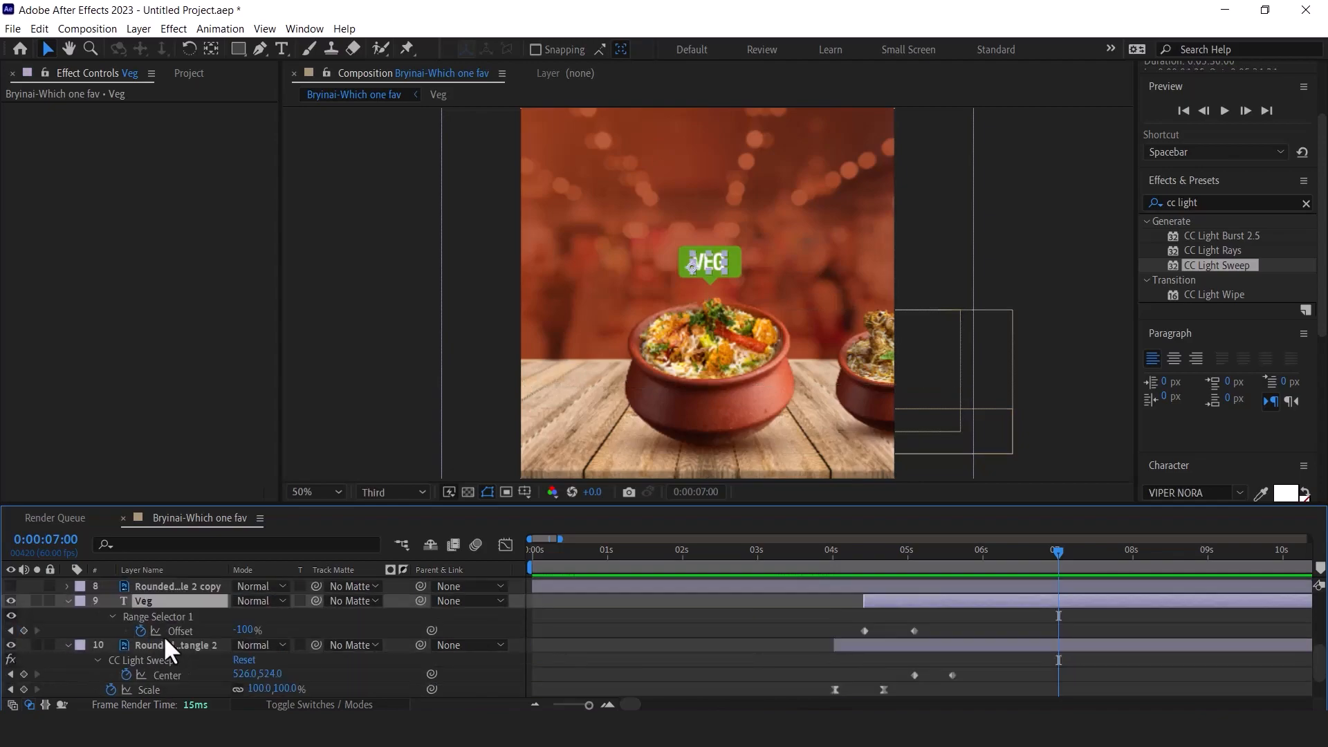
{"action": "left_click", "coordinate": [164, 644], "text": "ctrl"}
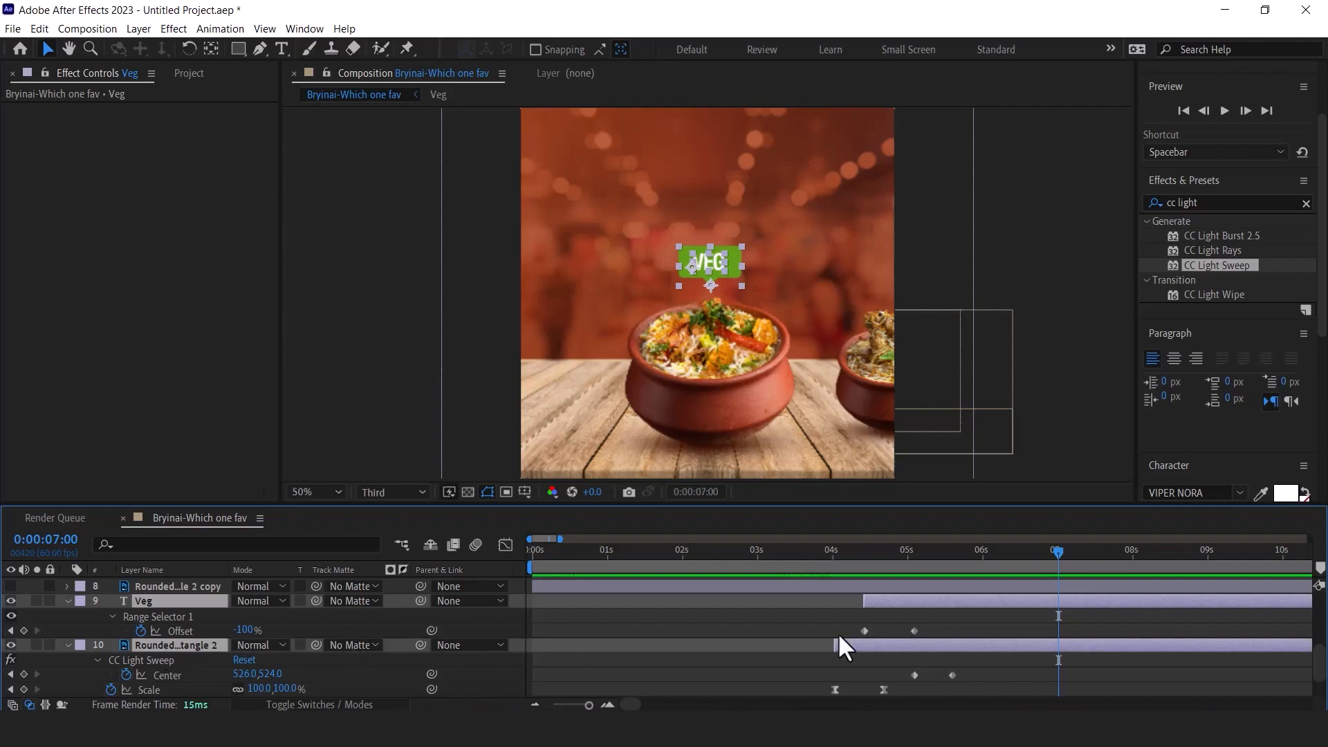
{"action": "scroll", "coordinate": [1068, 613], "scroll_direction": "up", "scroll_amount": 2}
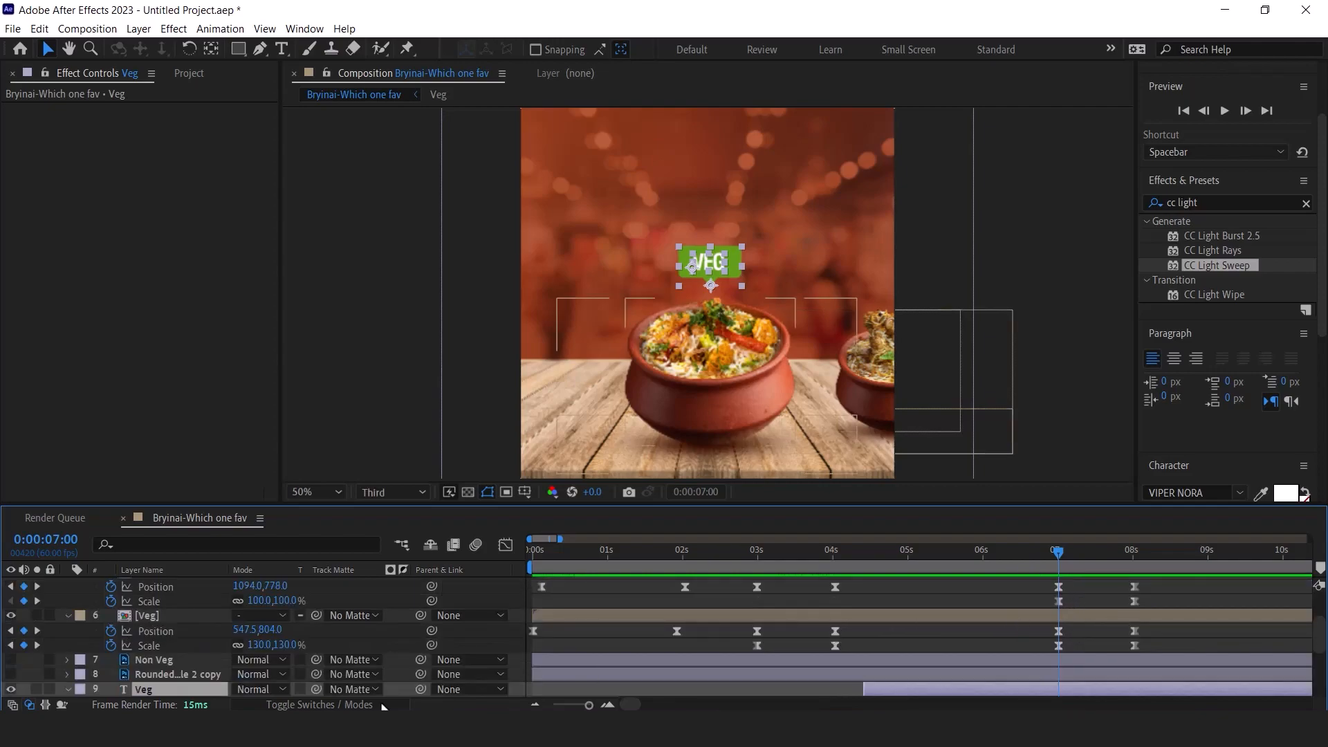
{"action": "scroll", "coordinate": [151, 671], "scroll_direction": "down", "scroll_amount": 1}
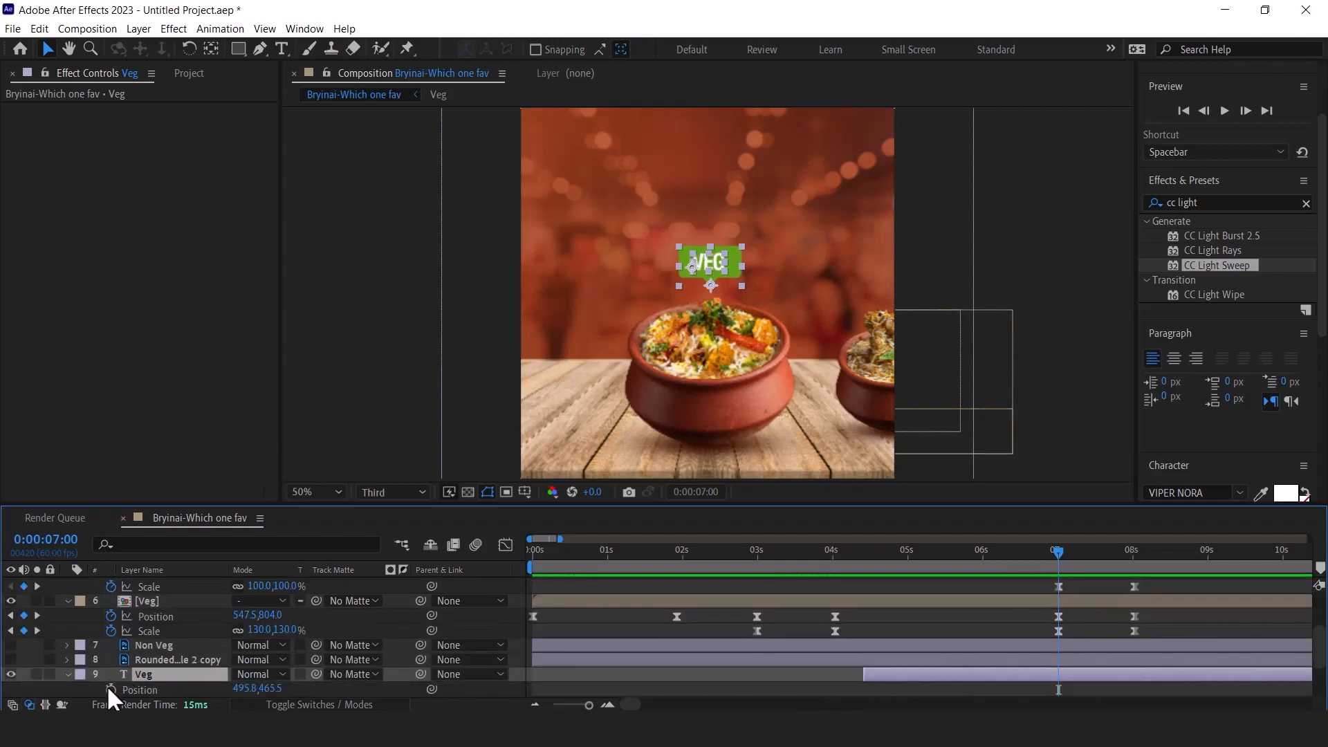
{"action": "scroll", "coordinate": [147, 641], "scroll_direction": "down", "scroll_amount": 3}
{"action": "left_click", "coordinate": [111, 645]}
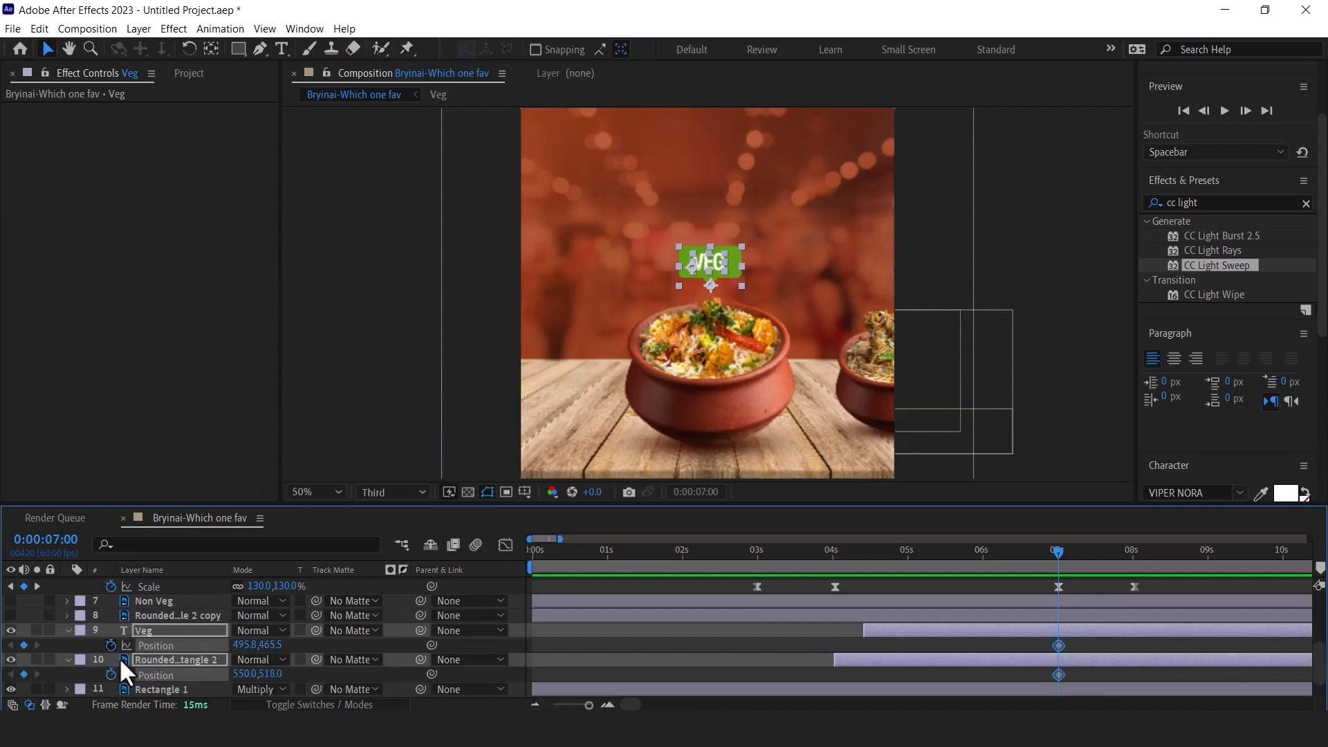
Keyframe both label layers at 0:00:08:01, slide them left to -60.2, 527.5 (Veg text) and -6, 580 (Rounded Rectangle 2), and preview
{"action": "left_click_drag", "start_coordinate": [1072, 549], "coordinate": [1134, 554]}
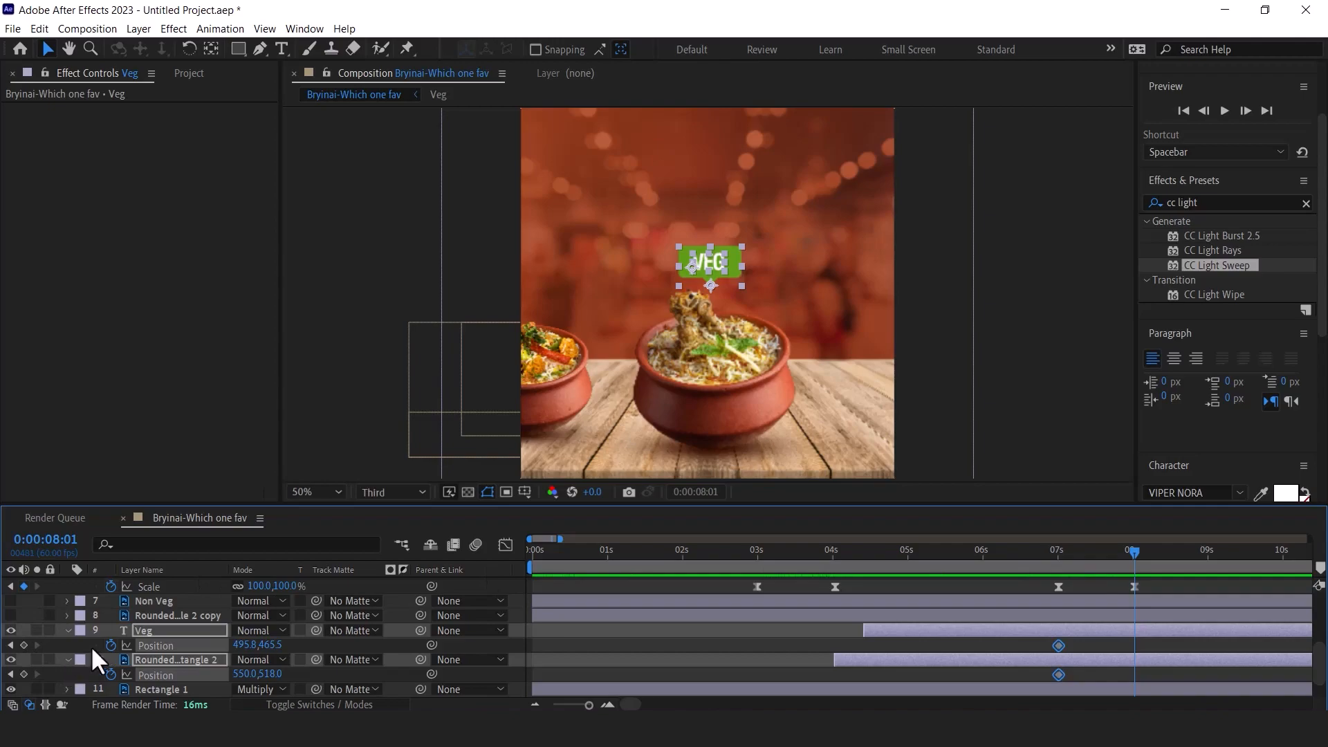
{"action": "left_click", "coordinate": [24, 645]}
{"action": "left_click", "coordinate": [24, 674]}
{"action": "left_click_drag", "start_coordinate": [731, 262], "coordinate": [543, 294]}
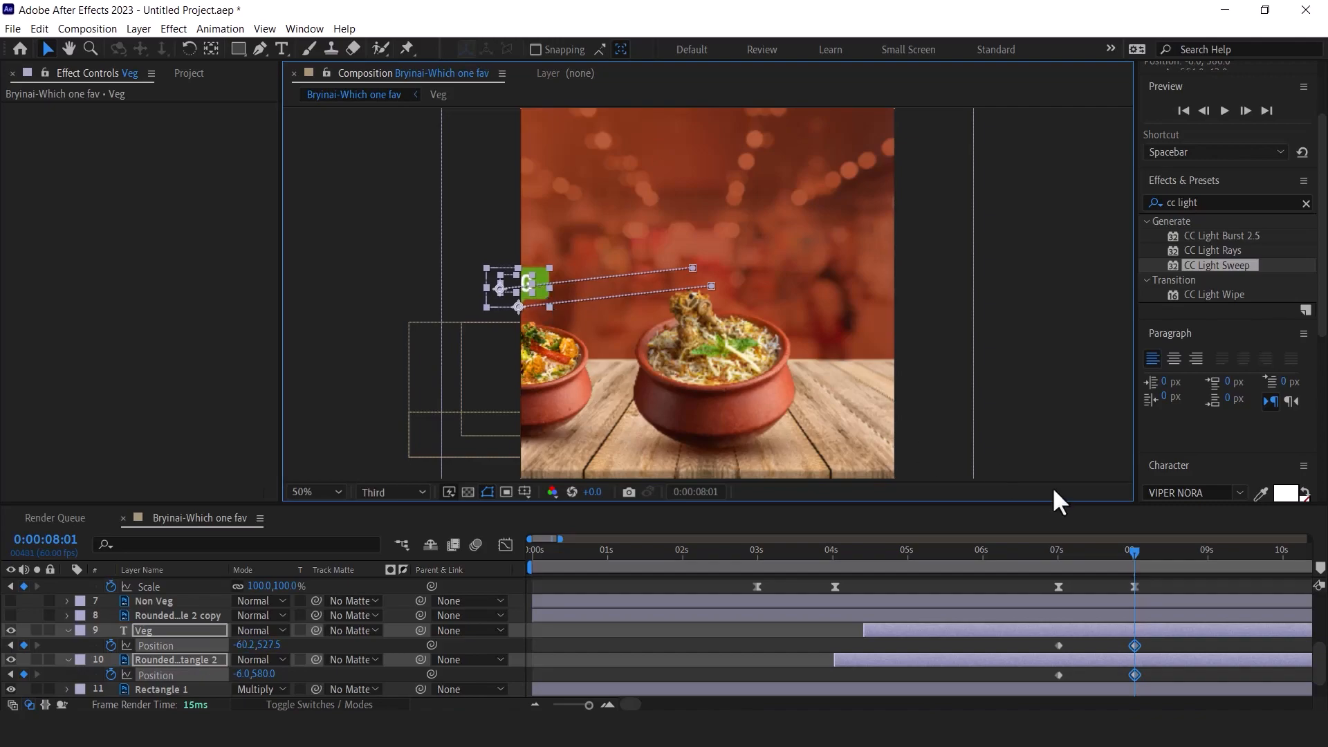
{"action": "left_click_drag", "start_coordinate": [1119, 553], "coordinate": [1048, 549]}
{"action": "key", "text": "space"}
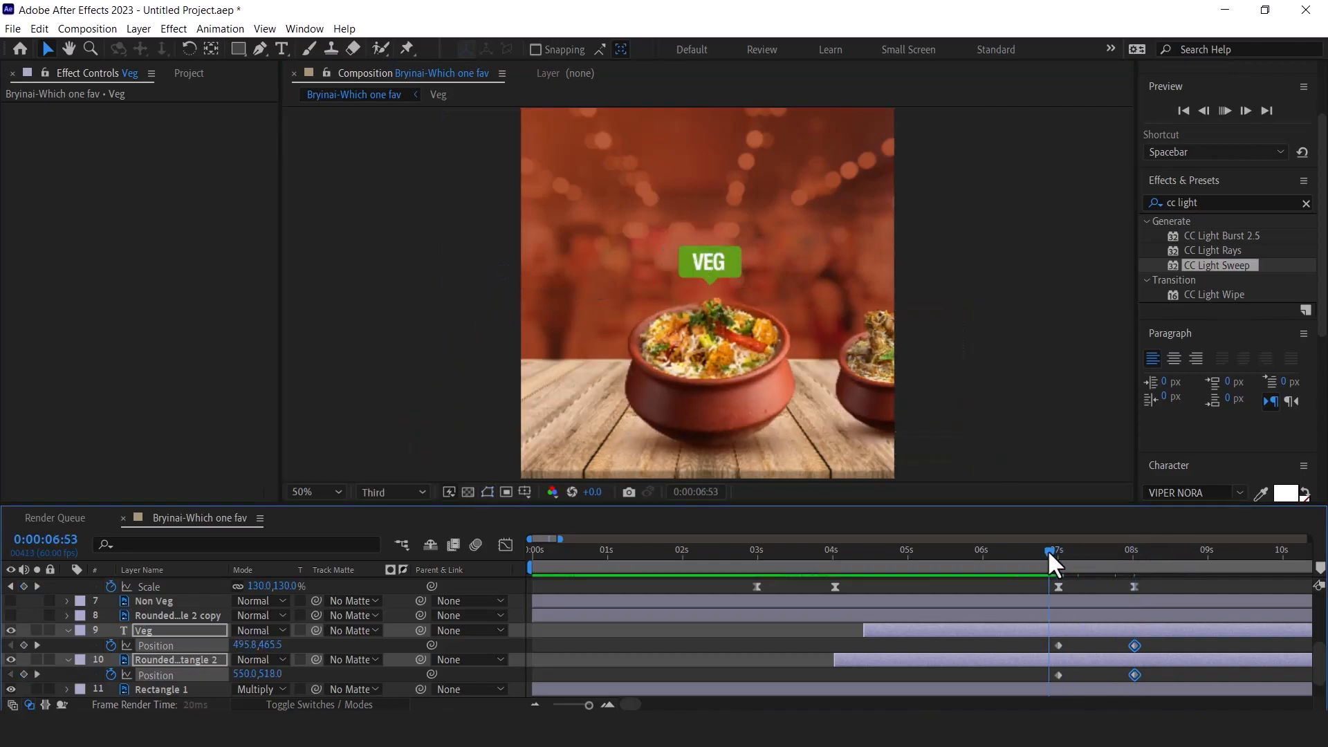
{"action": "key", "text": "space"}
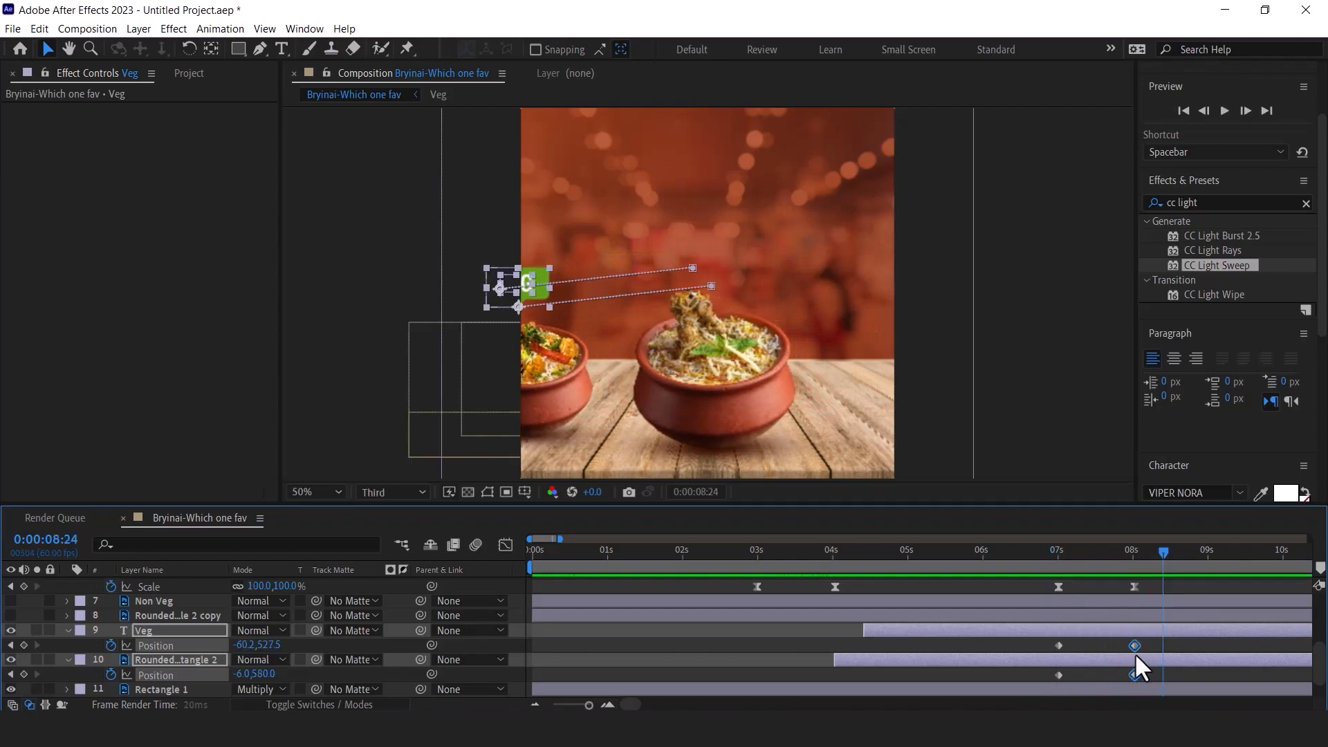
Apply Easy Ease to the Position keyframes of the Veg text and Rounded Rectangle 2
{"action": "left_click_drag", "start_coordinate": [1151, 642], "coordinate": [1045, 676]}
{"action": "right_click", "coordinate": [1057, 675]}
{"action": "mouse_move", "coordinate": [1088, 664]}
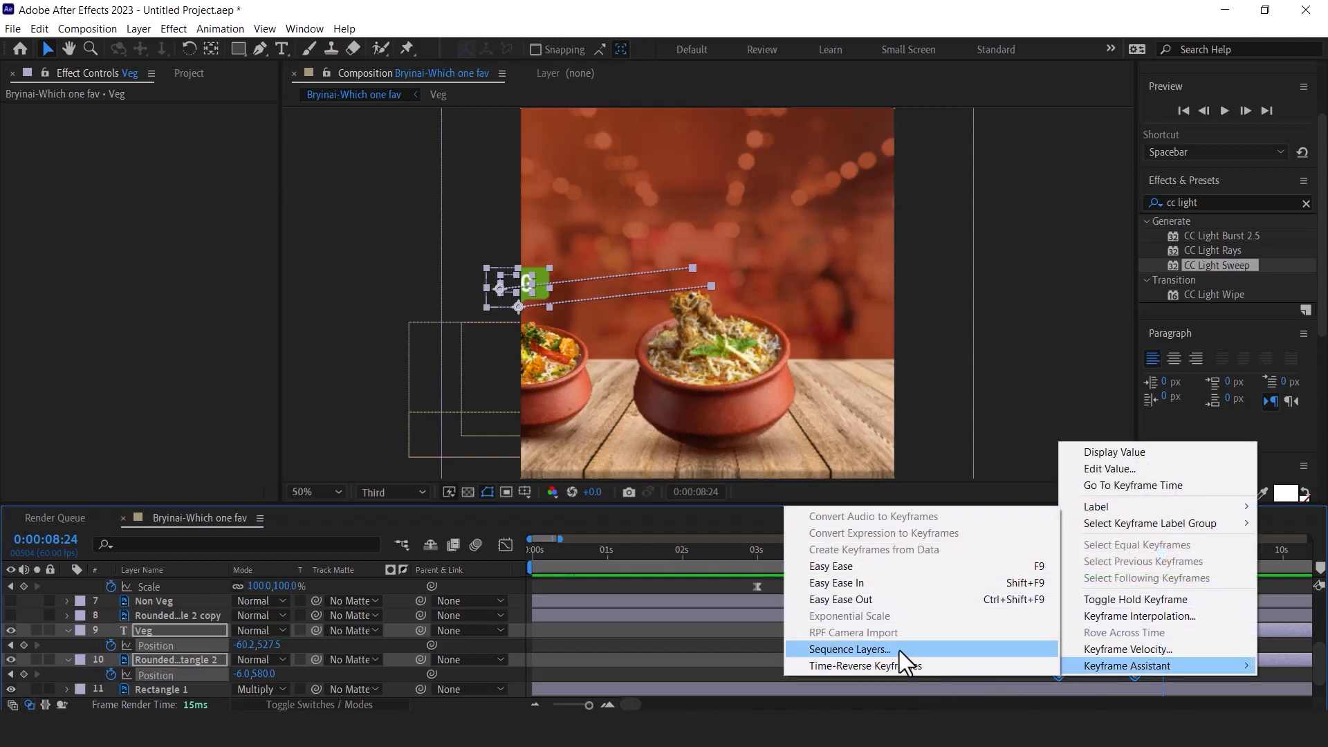
{"action": "left_click", "coordinate": [833, 566]}
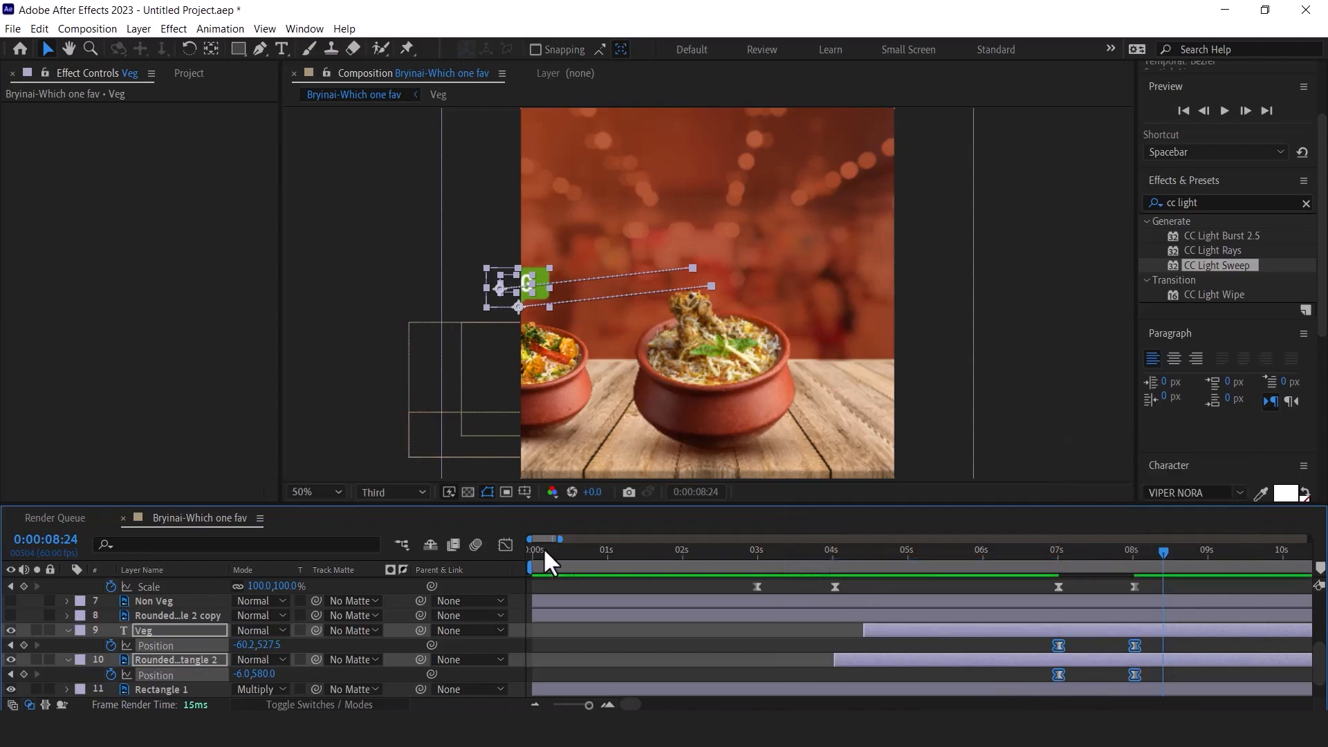
Shape the Veg label layers' Position speed curves with an early peak and long slow finish, and preview the slide
{"action": "left_click", "coordinate": [506, 542]}
{"action": "left_click_drag", "start_coordinate": [1117, 661], "coordinate": [1090, 657]}
{"action": "left_click", "coordinate": [1056, 550]}
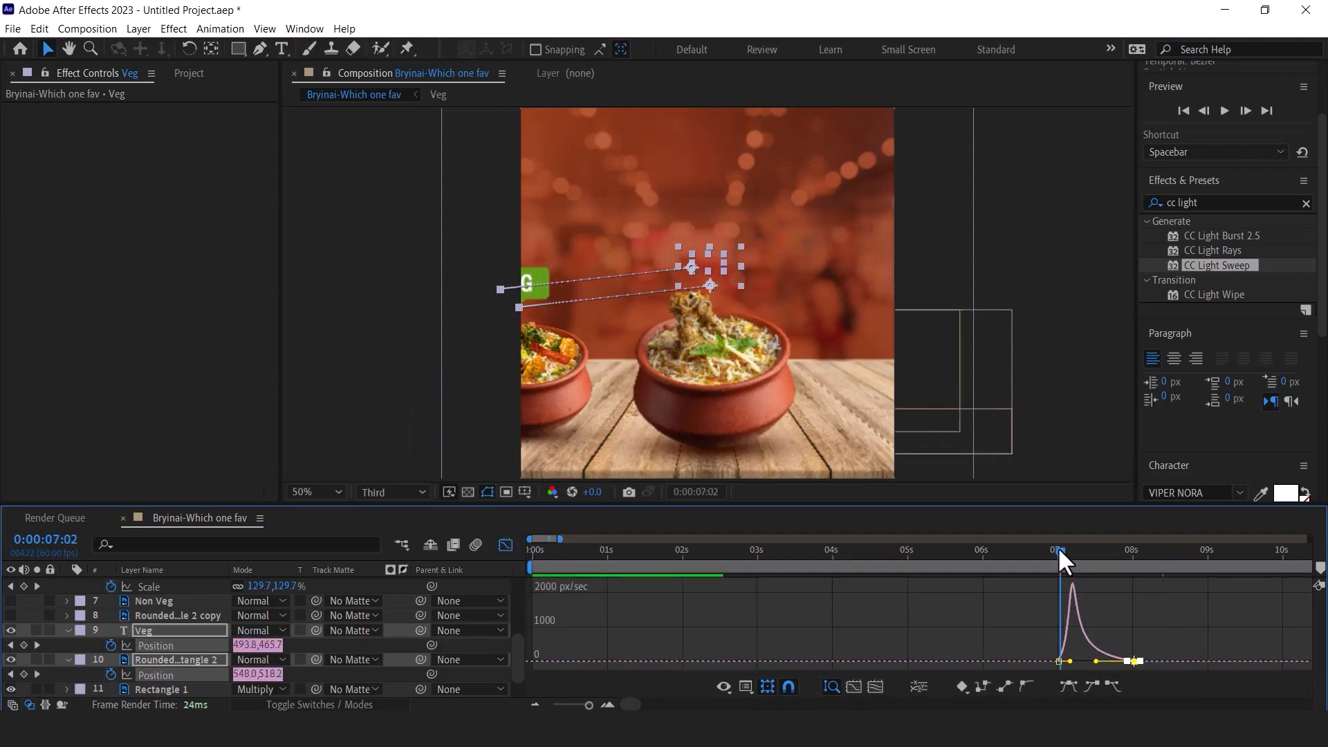
{"action": "key", "text": "space"}
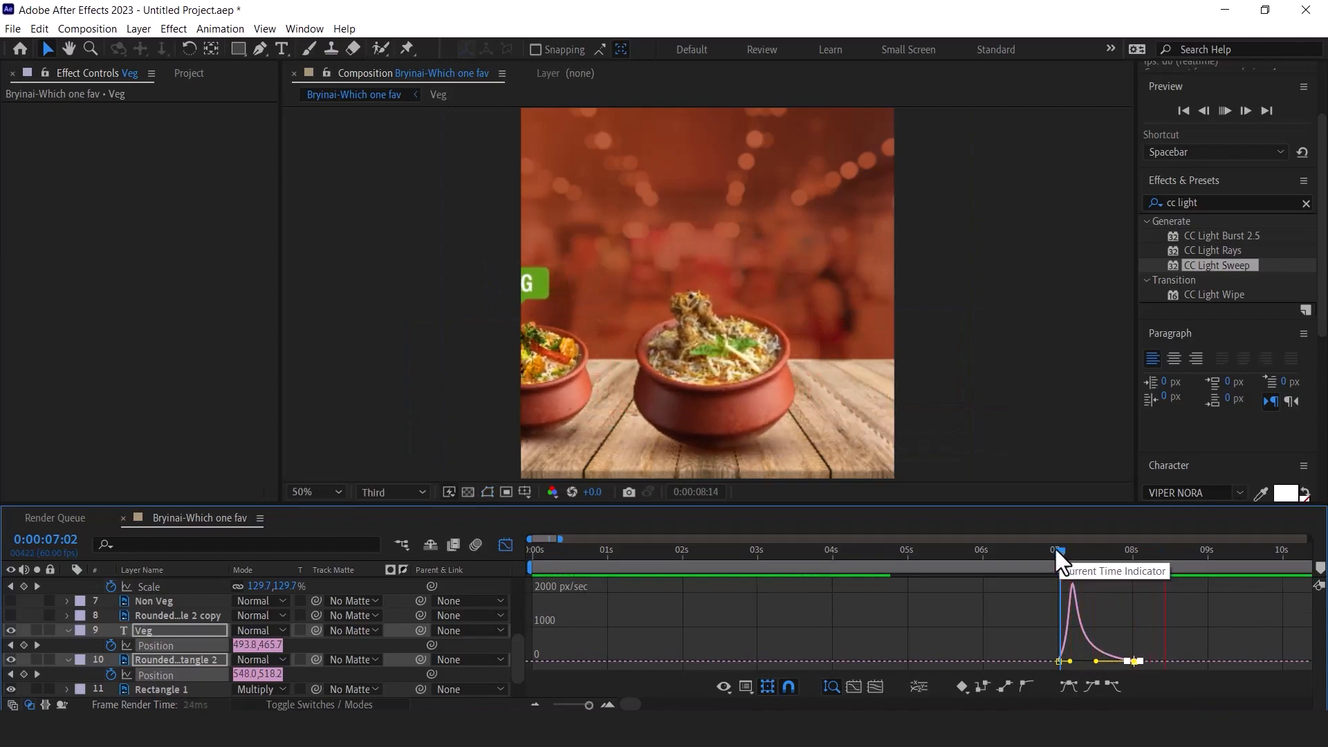
{"action": "key", "text": "space"}
Try a lower speed peak on the Veg label's Position curves by shortening the final ease, and preview it
{"action": "left_click_drag", "start_coordinate": [1097, 661], "coordinate": [1102, 659]}
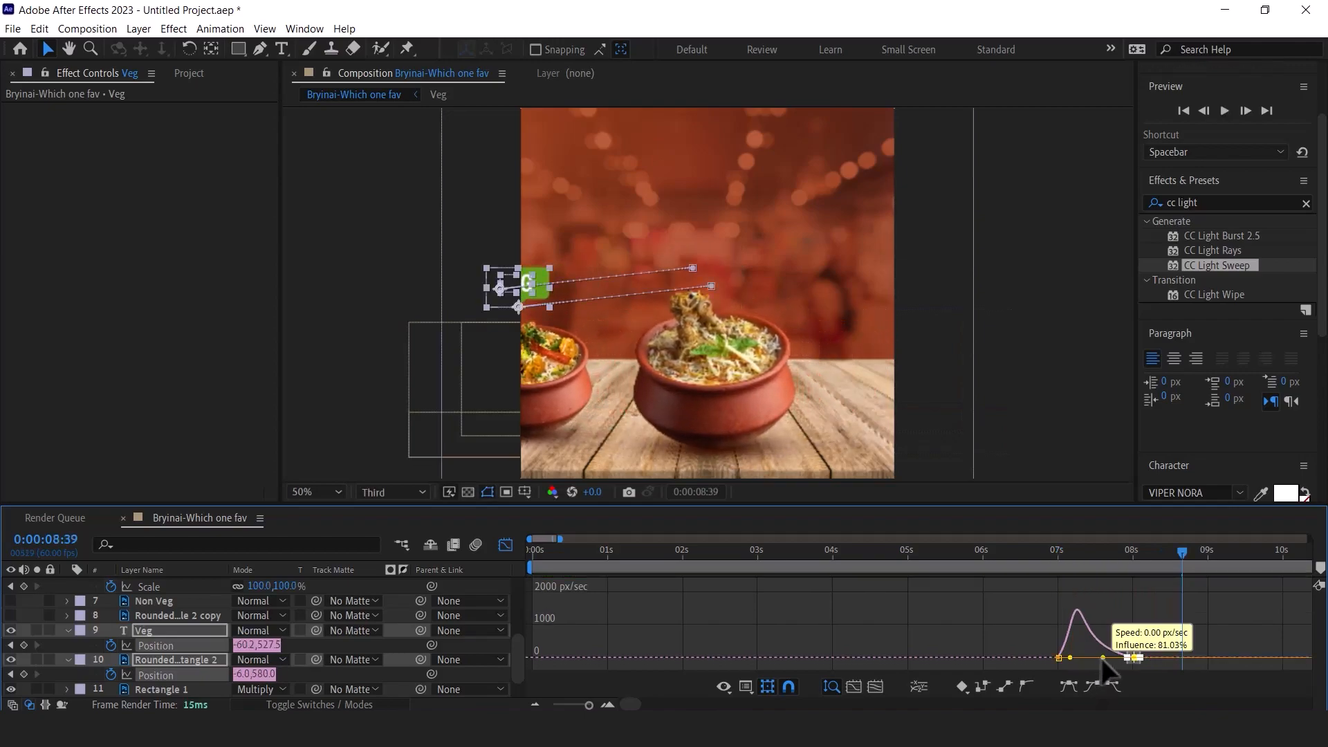
{"action": "left_click", "coordinate": [1056, 551]}
{"action": "key", "text": "space"}
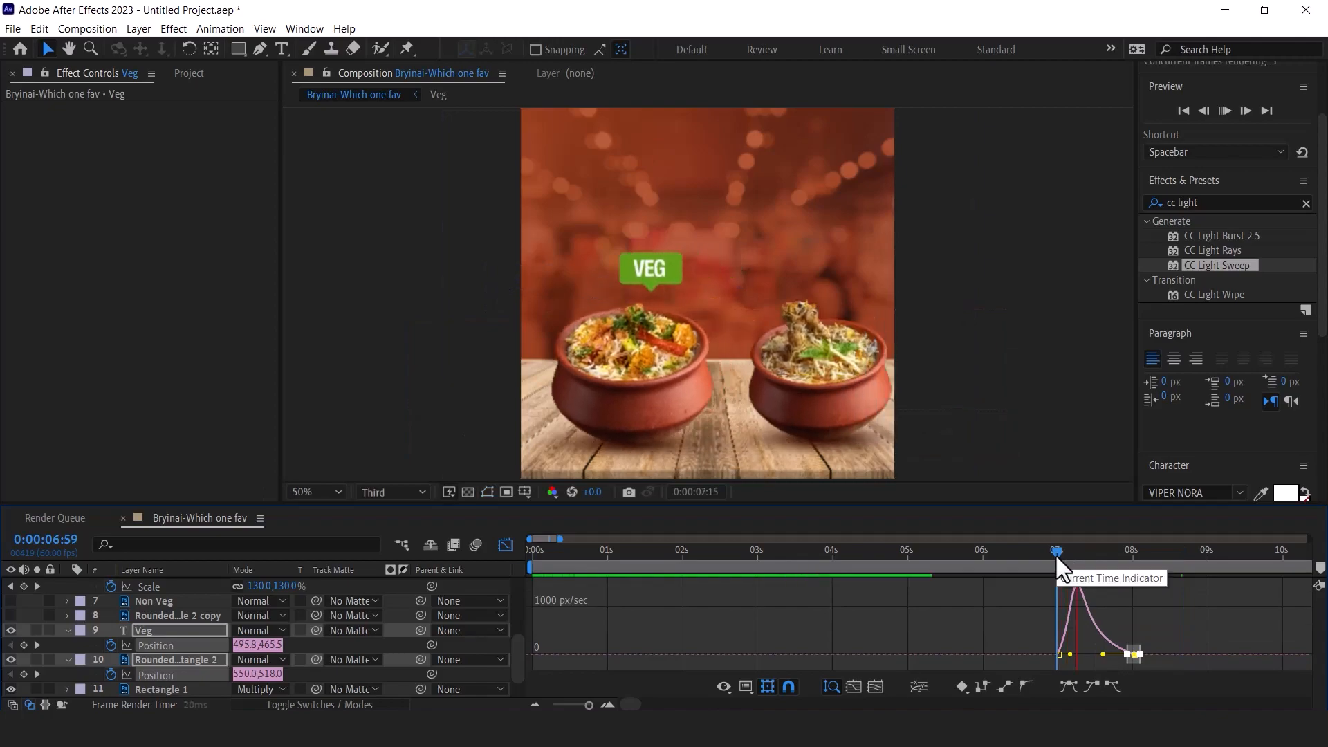
Lengthen the final ease on the Veg label's Position curves for a sharper early peak, and preview the label sliding with the bowl
{"action": "left_click_drag", "start_coordinate": [1102, 653], "coordinate": [1095, 650]}
{"action": "left_click", "coordinate": [1058, 549]}
{"action": "key", "text": "space"}
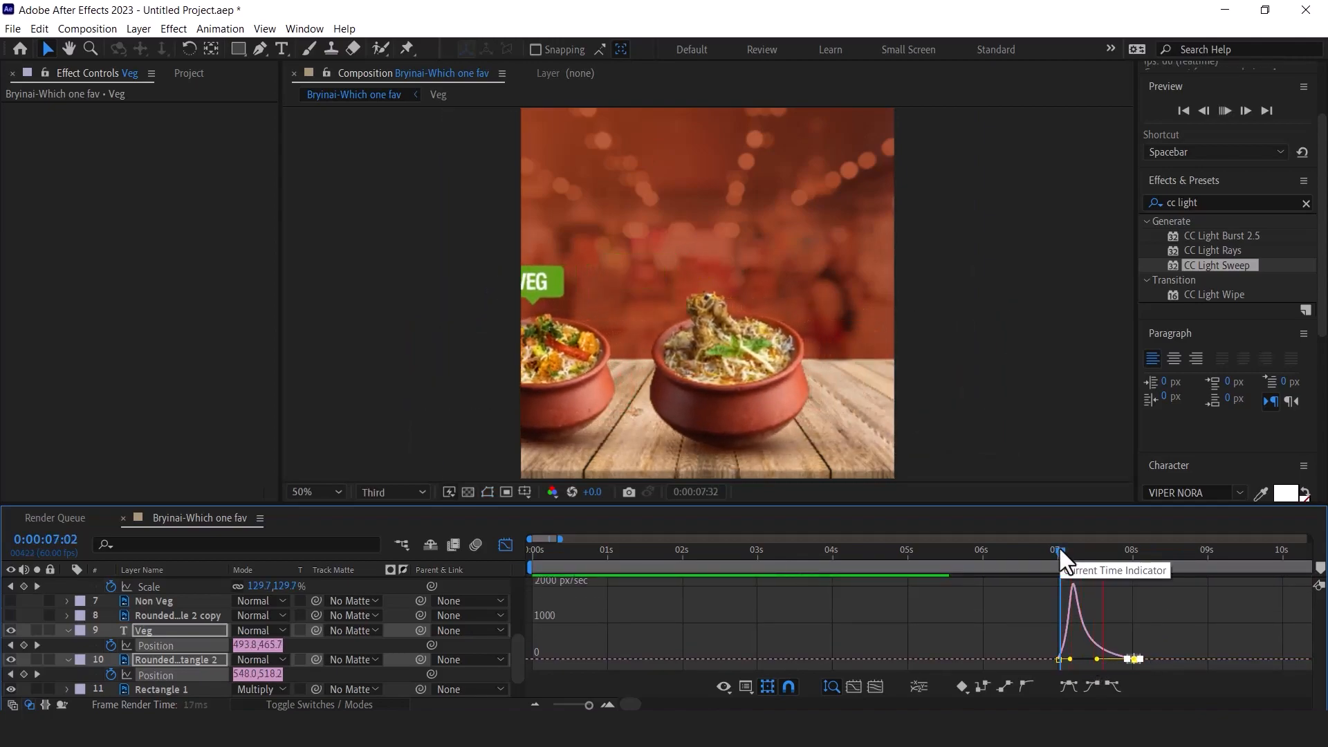
{"action": "key", "text": "space"}
{"action": "left_click", "coordinate": [502, 544]}
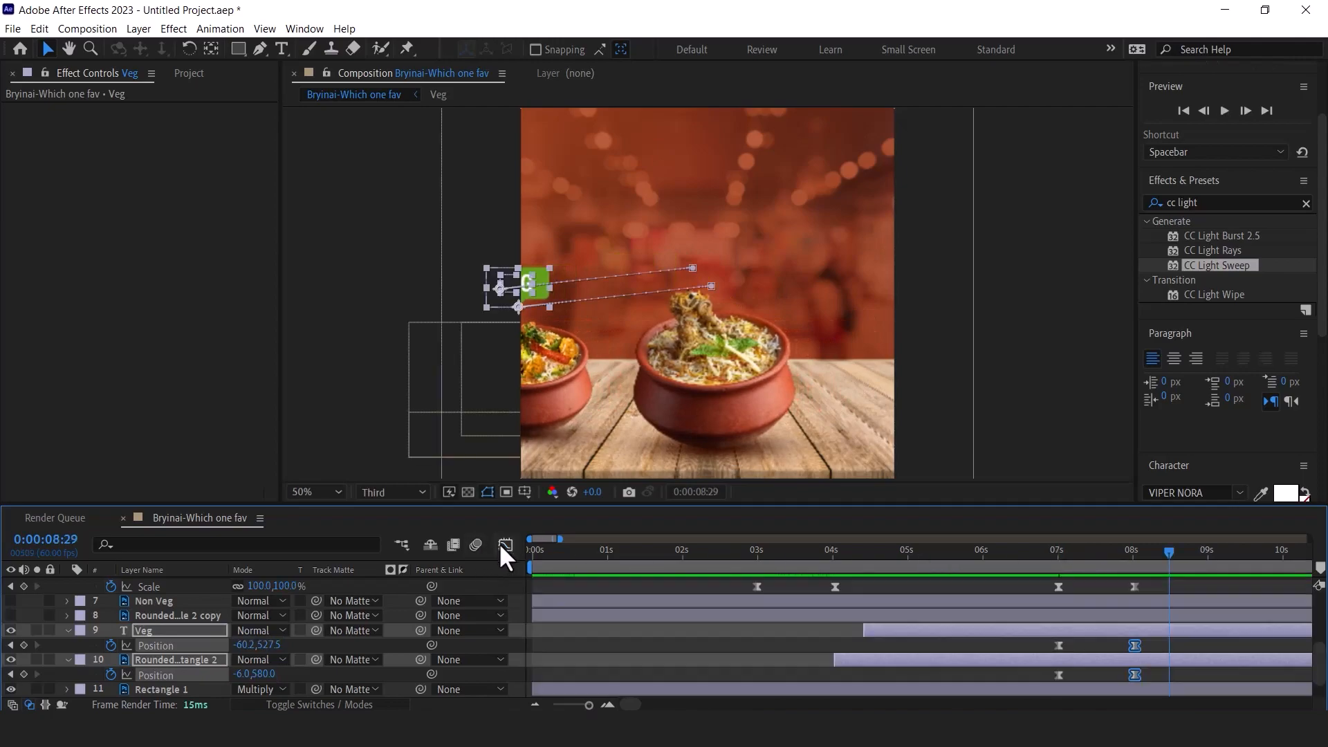
{"action": "left_click", "coordinate": [1048, 551]}
{"action": "key", "text": "space"}
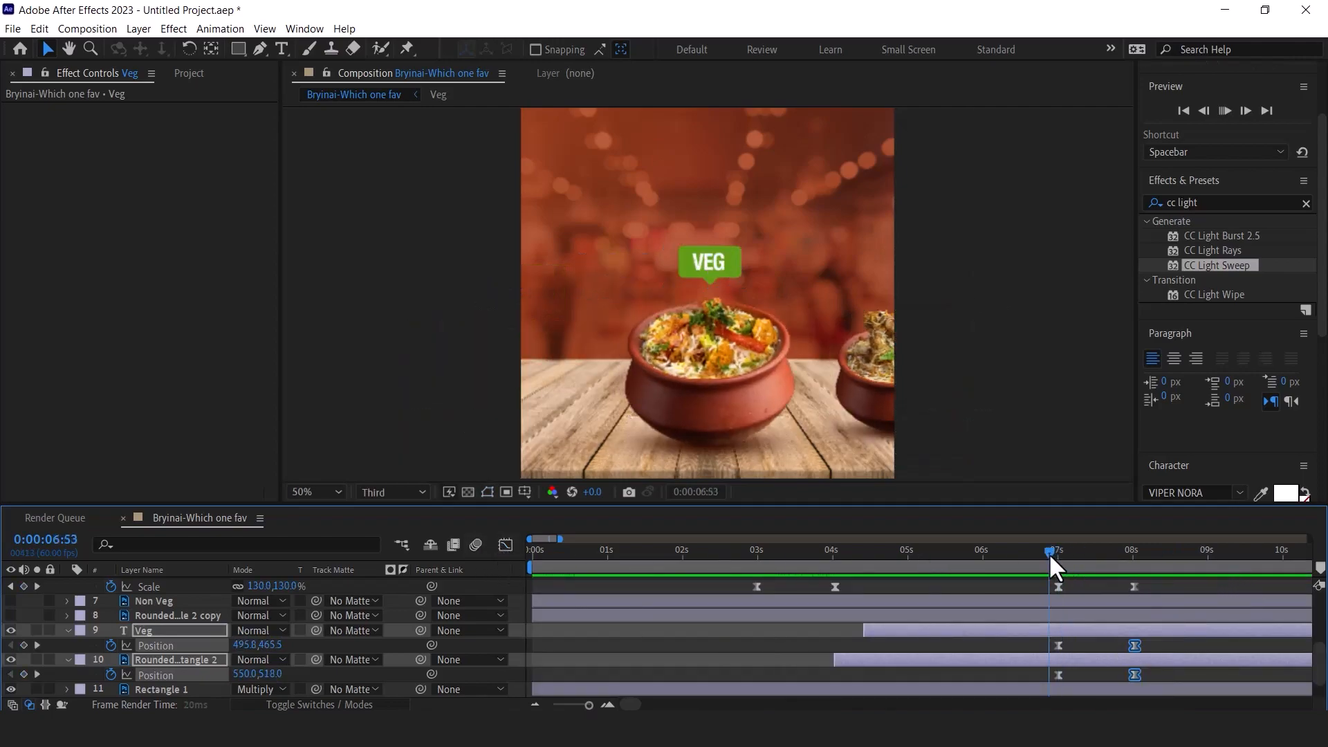
{"action": "key", "text": "space"}
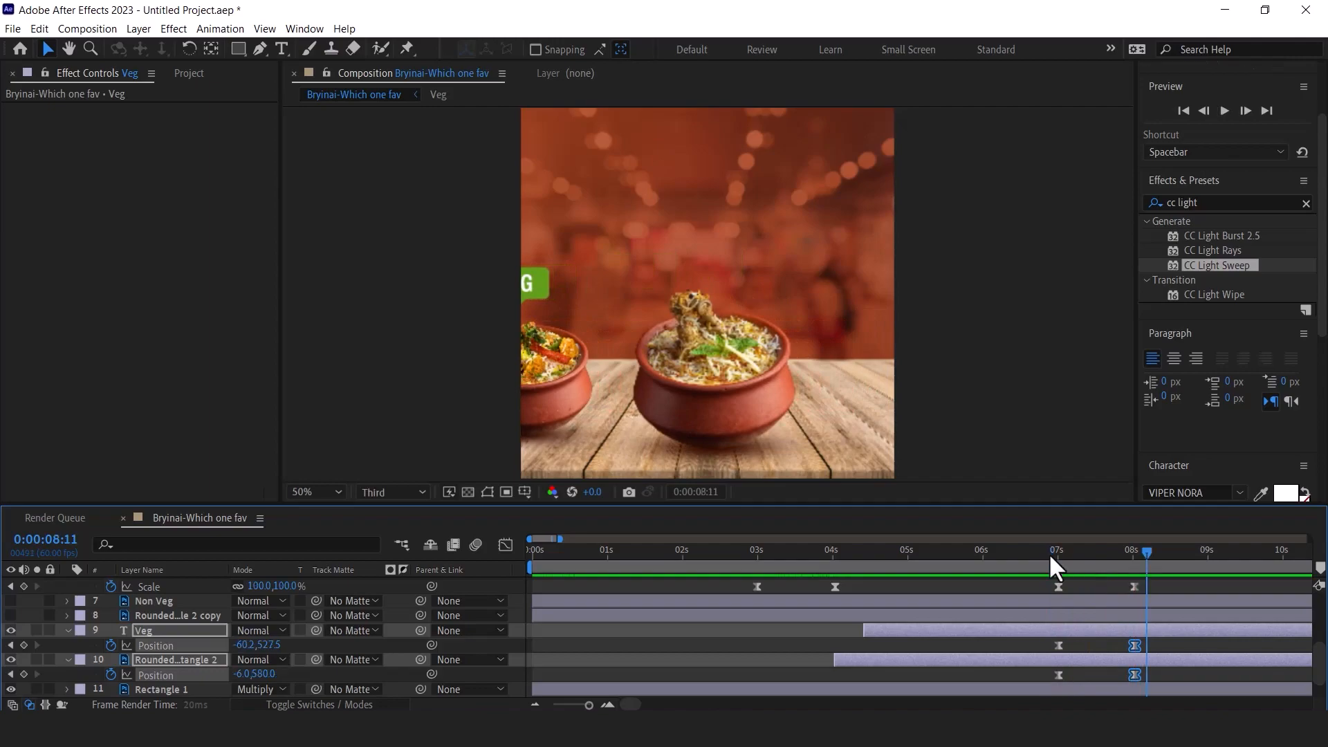
Make the Non Veg text and Rounded Rectangle 2 copy layers visible at 0:00:08:01
{"action": "left_click_drag", "start_coordinate": [1121, 552], "coordinate": [1132, 553]}
{"action": "left_click", "coordinate": [151, 631]}
{"action": "left_click", "coordinate": [158, 615]}
{"action": "left_click_drag", "start_coordinate": [11, 630], "coordinate": [11, 600]}
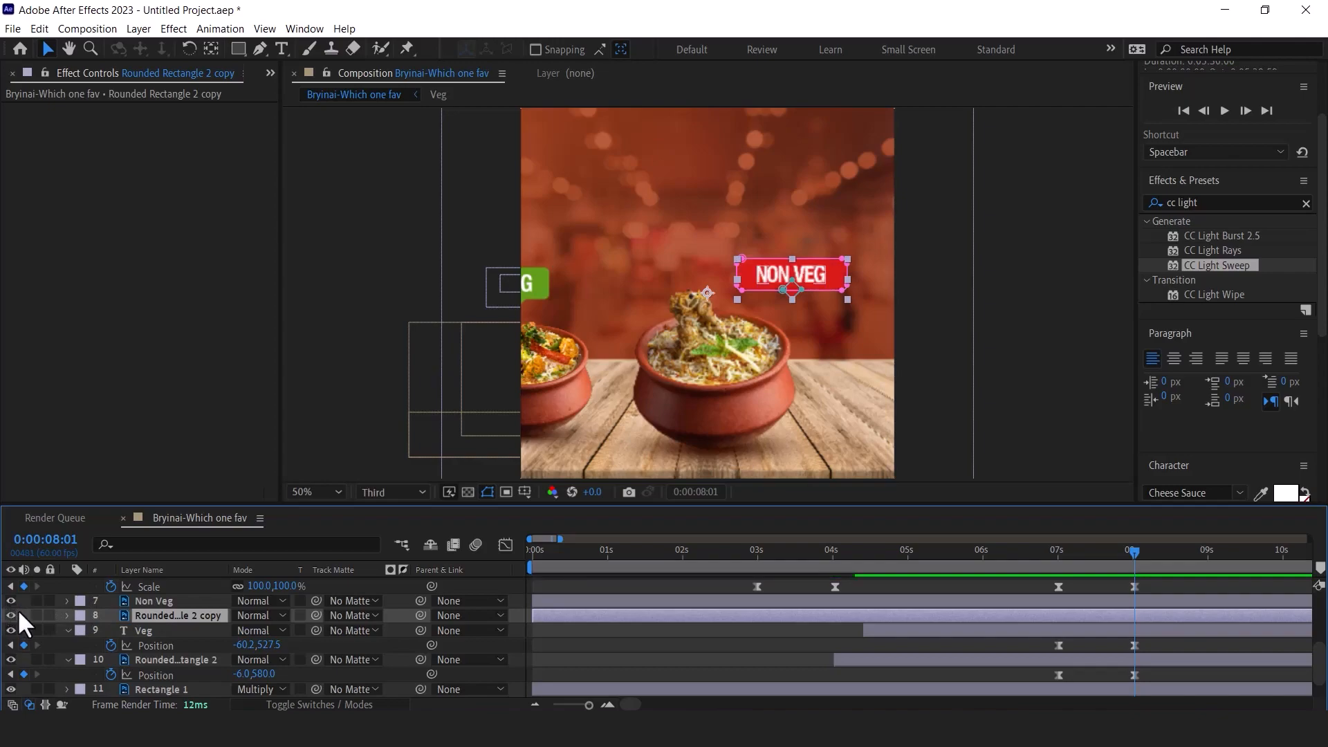
Convert the Non Veg layer to editable text
{"action": "left_click", "coordinate": [162, 600]}
{"action": "right_click", "coordinate": [157, 599]}
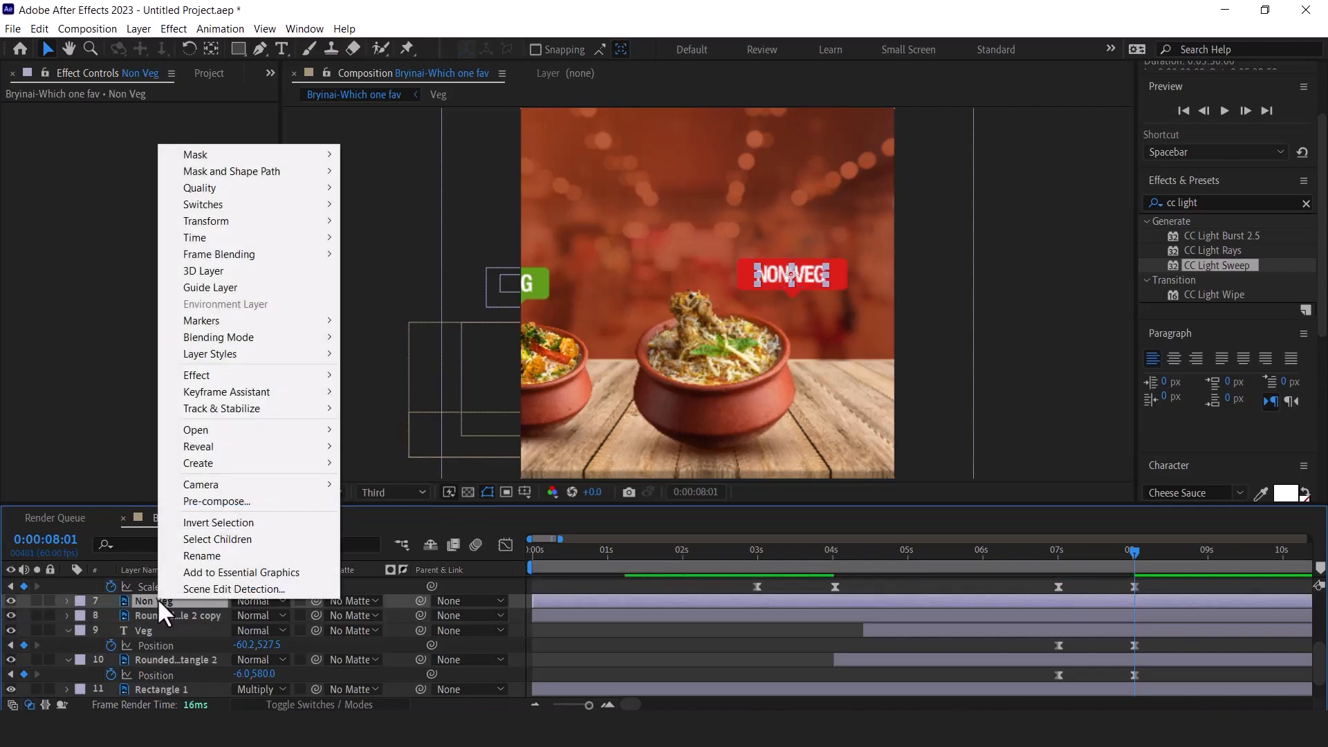
{"action": "mouse_move", "coordinate": [234, 463]}
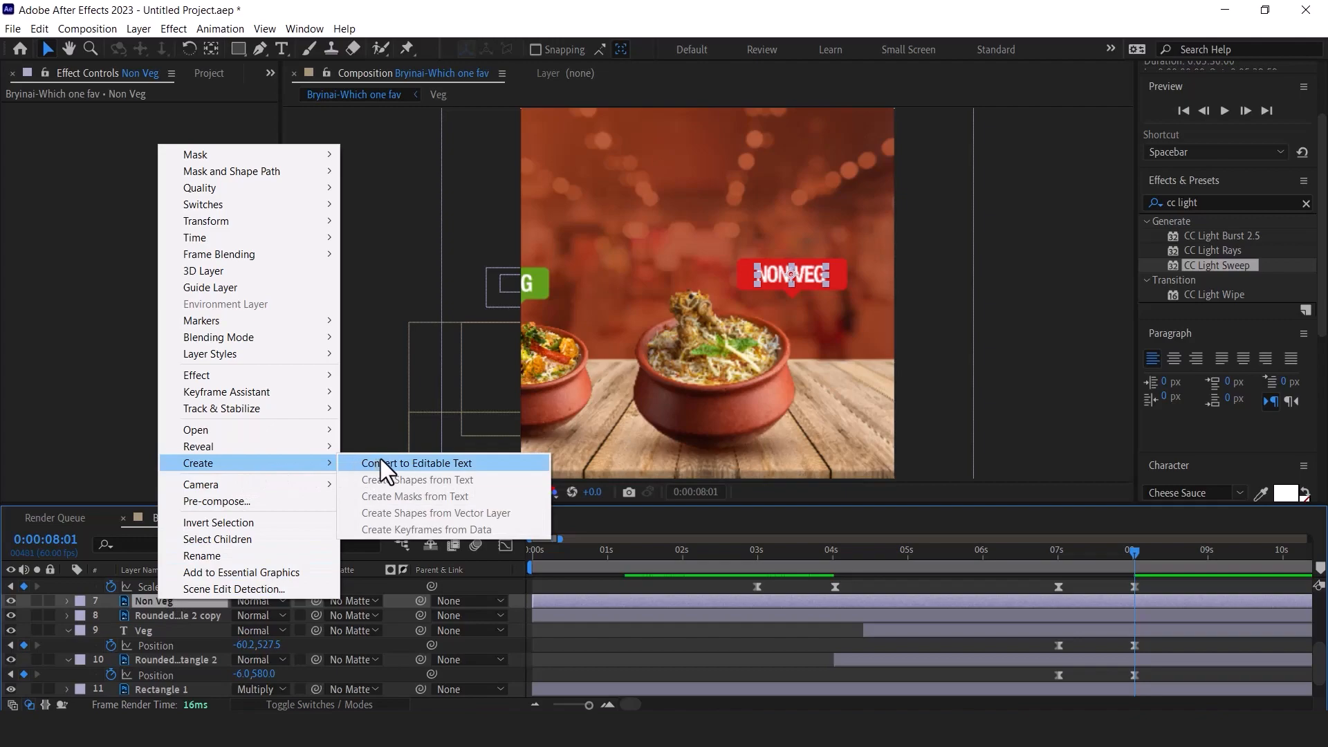
{"action": "left_click", "coordinate": [380, 459]}
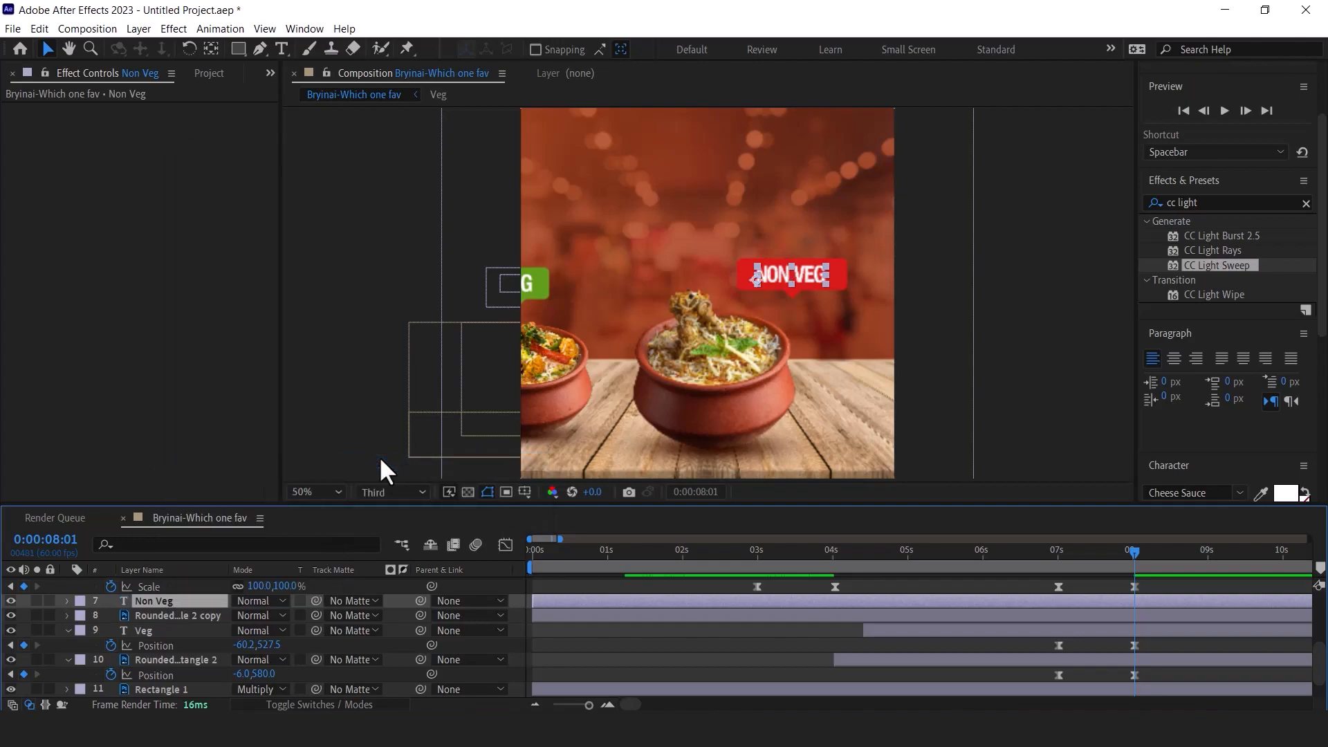
Set the Rounded Rectangle 2 copy's anchor point at its bottom tip, and move it with the Non Veg text centred above the non-veg bowl
{"action": "left_click", "coordinate": [157, 614]}
{"action": "key", "text": "y"}
{"action": "left_click", "coordinate": [728, 279]}
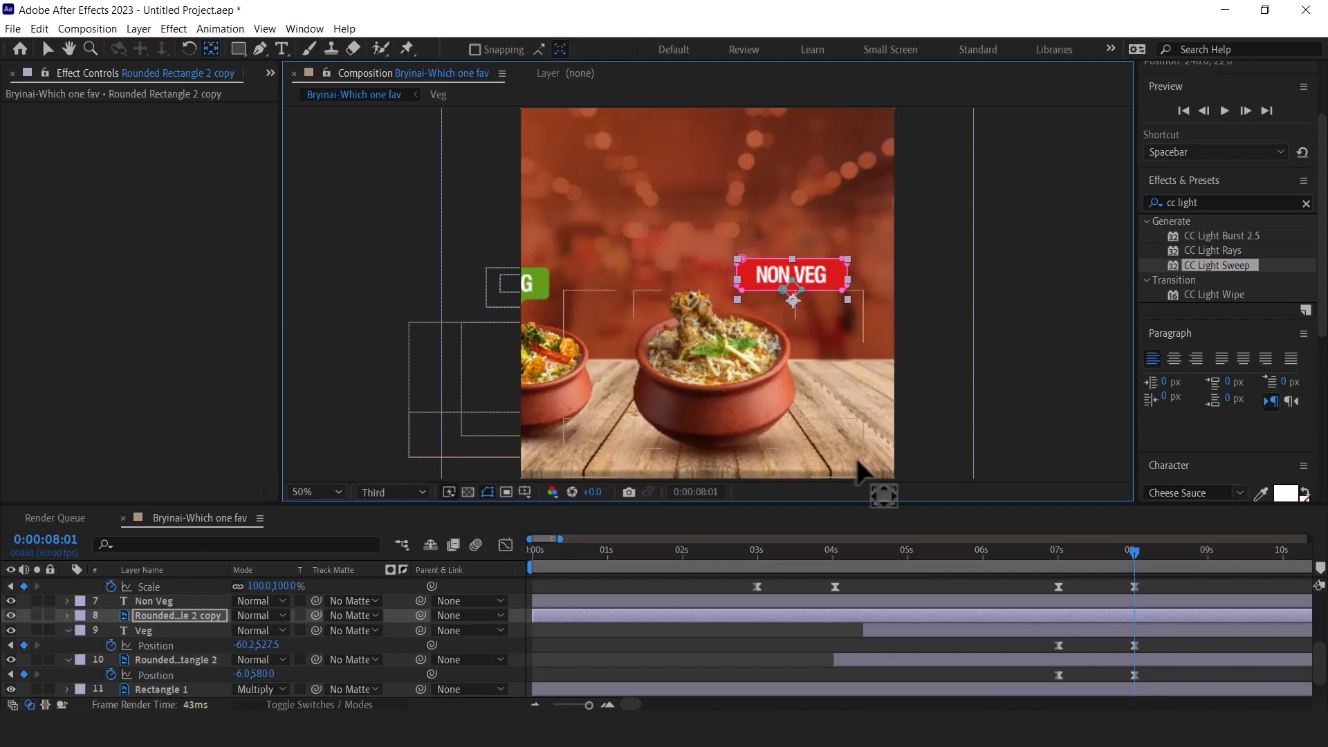
{"action": "left_click", "coordinate": [146, 619]}
{"action": "left_click", "coordinate": [171, 603], "text": "shift"}
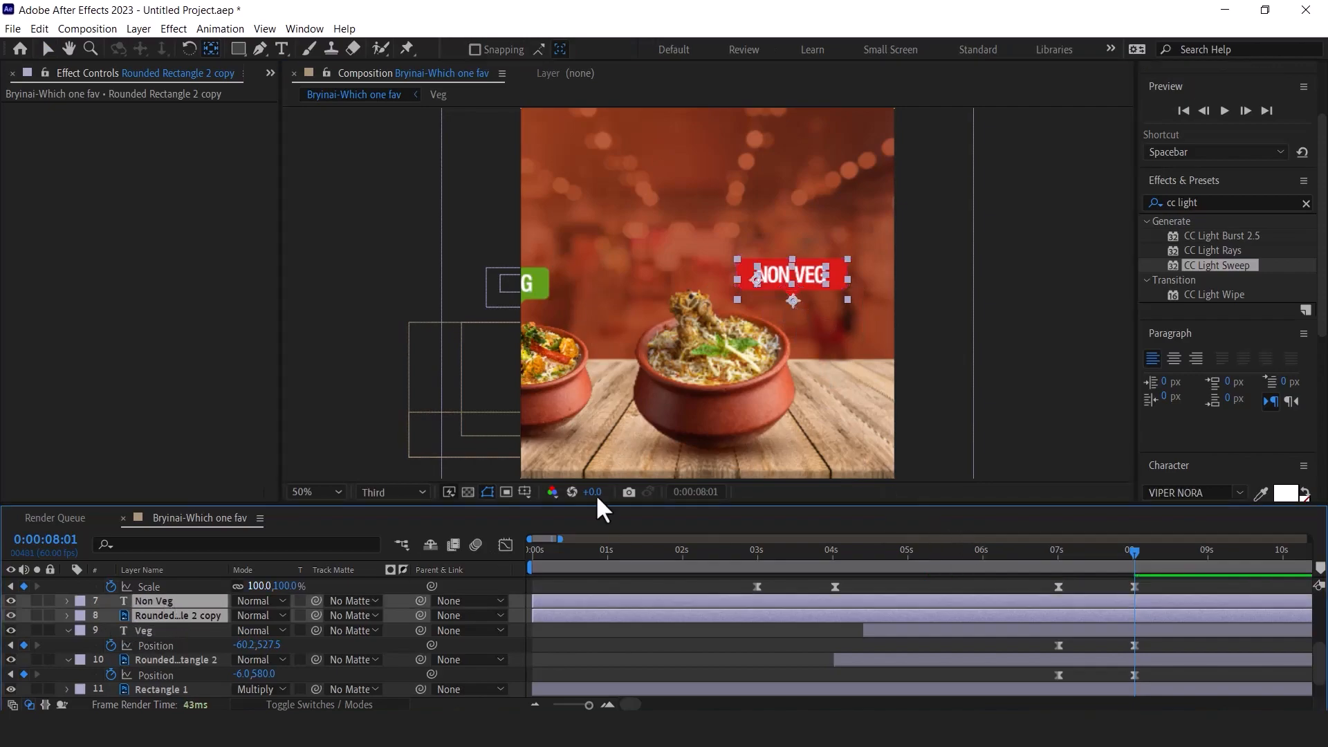
{"action": "key", "text": "v"}
{"action": "left_click_drag", "start_coordinate": [837, 277], "coordinate": [753, 254]}
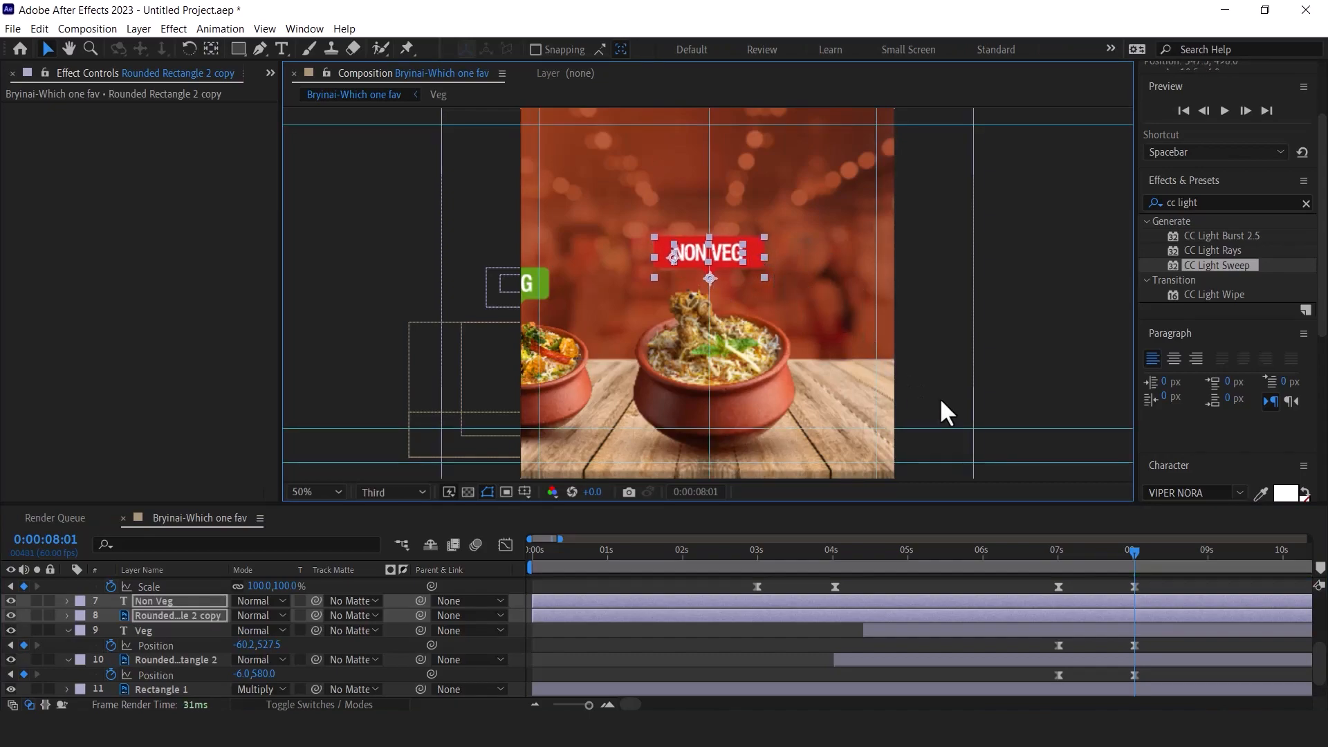
Keyframe the Rounded Rectangle 2 copy layer's Scale from 0% at 0:00:08:01 to 100% at about 0:00:08:41
{"action": "left_click_drag", "start_coordinate": [1102, 555], "coordinate": [1136, 554]}
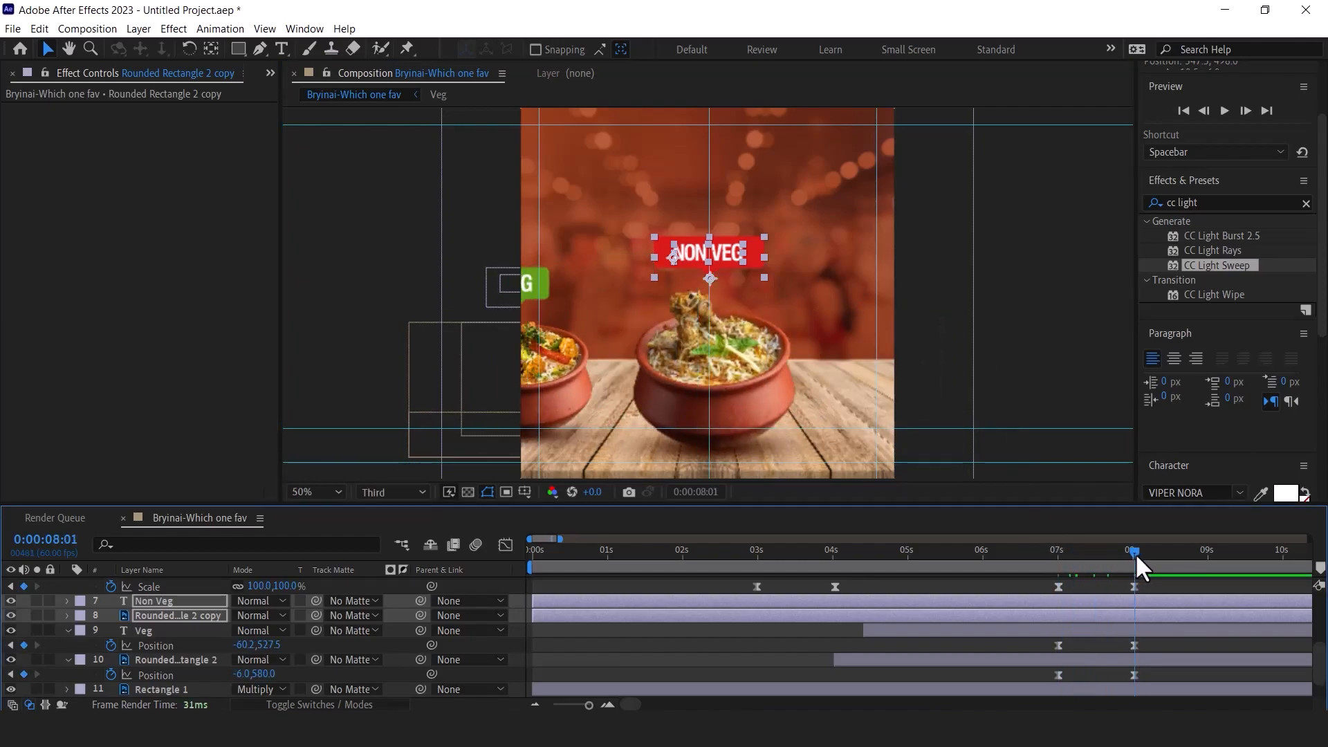
{"action": "left_click", "coordinate": [159, 613]}
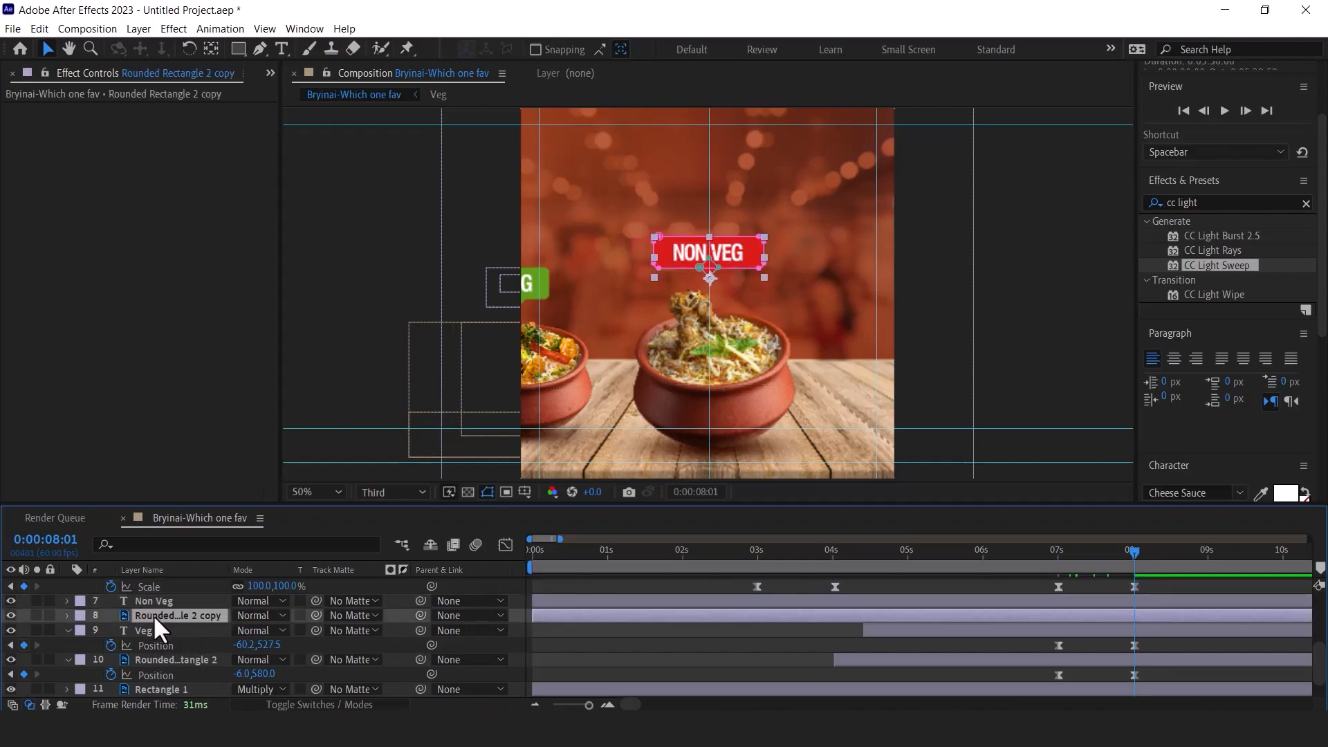
{"action": "key", "text": "s"}
{"action": "key", "text": "alt+shift+s"}
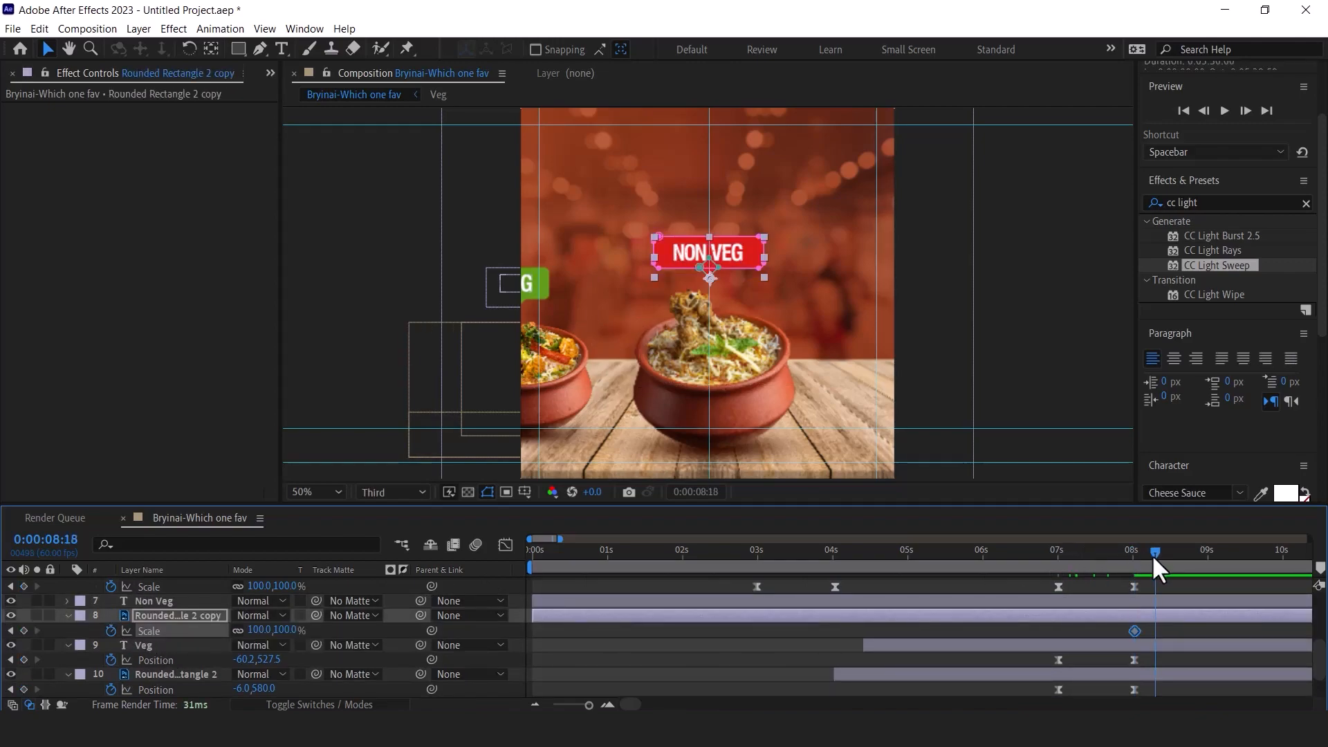
{"action": "key", "text": "shift+Page_Down"}
{"action": "key", "text": "shift+Page_Down"}
{"action": "key", "text": "shift+Page_Down"}
{"action": "key", "text": "shift+Page_Down"}
{"action": "left_click", "coordinate": [25, 630]}
{"action": "left_click", "coordinate": [1134, 558]}
{"action": "left_click", "coordinate": [283, 629]}
{"action": "type", "text": "0"}
{"action": "key", "text": "Return"}
Easy-ease the Rounded Rectangle 2 copy's two Scale keyframes, adjust the final ease on its speed curve, and preview the pop-in
{"action": "left_click_drag", "start_coordinate": [1204, 626], "coordinate": [1114, 632]}
{"action": "right_click", "coordinate": [1134, 630]}
{"action": "left_click", "coordinate": [978, 626]}
{"action": "right_click", "coordinate": [1135, 630]}
{"action": "mouse_move", "coordinate": [1170, 629]}
{"action": "left_click", "coordinate": [892, 603]}
{"action": "key", "text": "shift+F3"}
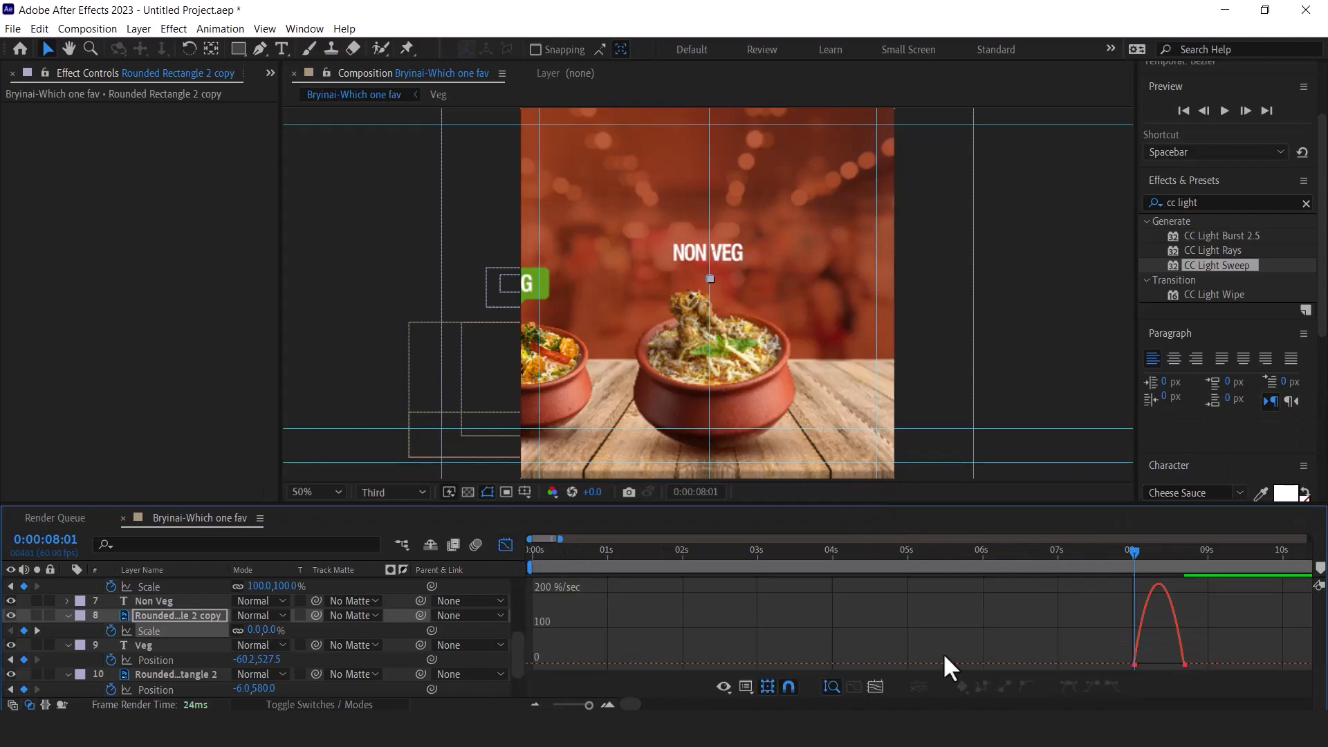
{"action": "left_click_drag", "start_coordinate": [1174, 663], "coordinate": [1150, 664]}
{"action": "left_click_drag", "start_coordinate": [1134, 553], "coordinate": [1131, 553]}
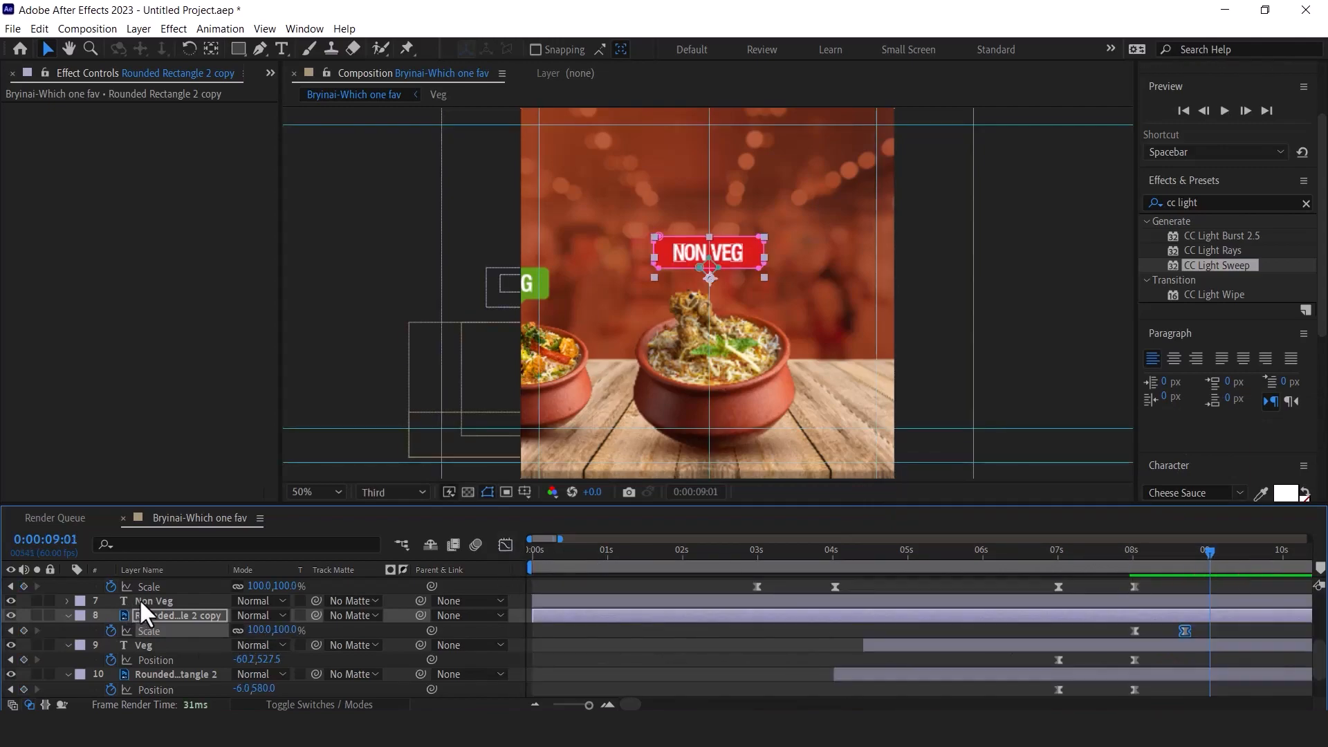
Find the Zoom Away text preset and apply it to the Non Veg text layer at 0:00:09:01
{"action": "left_click", "coordinate": [154, 600]}
{"action": "left_click", "coordinate": [1181, 203]}
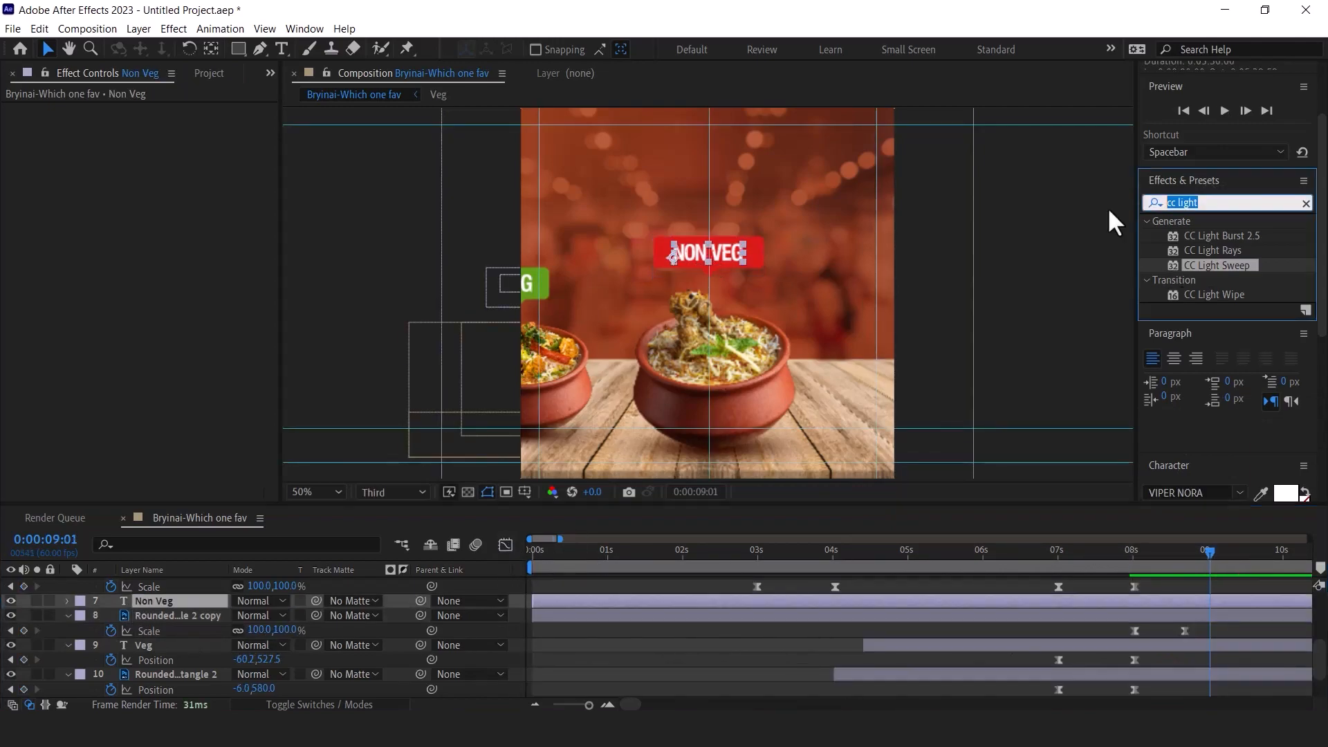
{"action": "type", "text": "zoom"}
{"action": "left_click_drag", "start_coordinate": [1238, 295], "coordinate": [111, 598]}
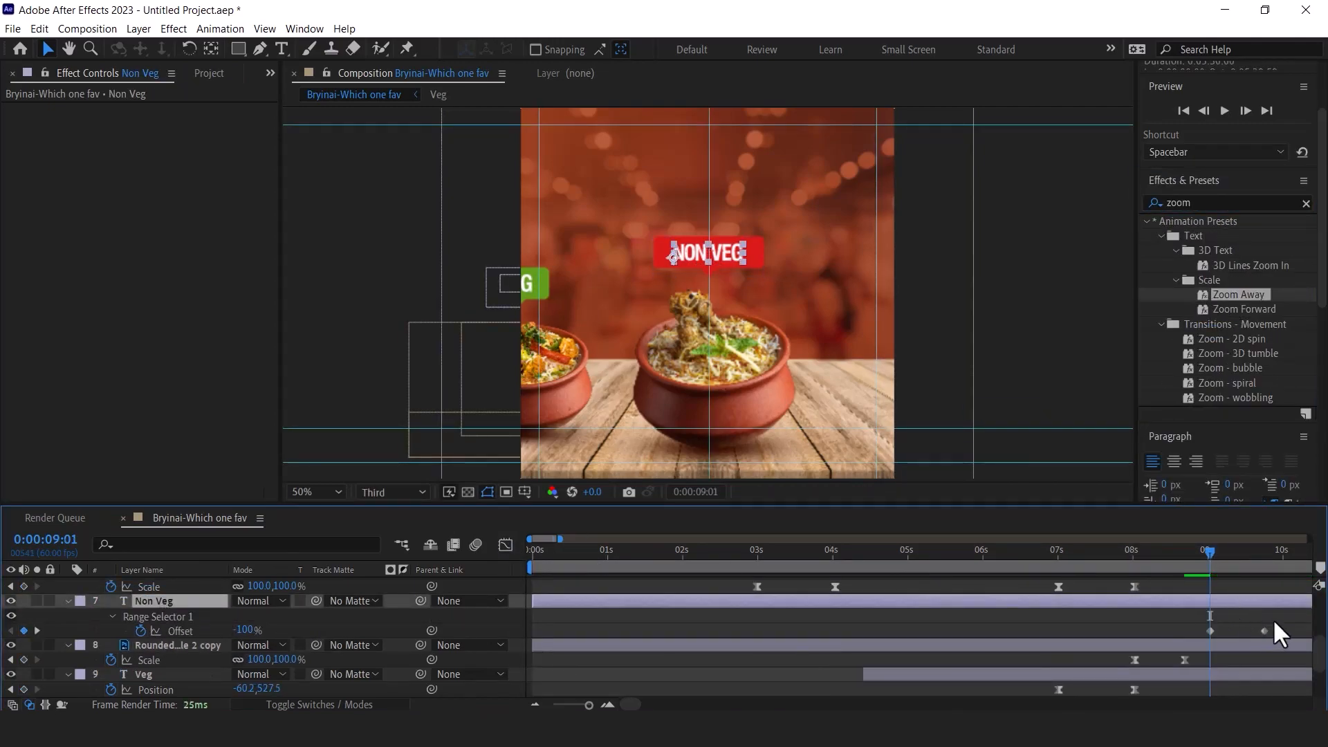
Shift the Non Veg text's Offset keyframes earlier to end at 0:00:08:54, start its layer at about 0:00:08:01, and preview the reveal
{"action": "left_click", "coordinate": [1123, 550]}
{"action": "key", "text": "space"}
{"action": "left_click_drag", "start_coordinate": [1174, 601], "coordinate": [1141, 638]}
{"action": "key", "text": "space"}
{"action": "right_click", "coordinate": [1151, 632]}
{"action": "mouse_move", "coordinate": [1170, 626]}
{"action": "left_click", "coordinate": [926, 625]}
{"action": "left_click", "coordinate": [1128, 552]}
{"action": "key", "text": "space"}
{"action": "key", "text": "space"}
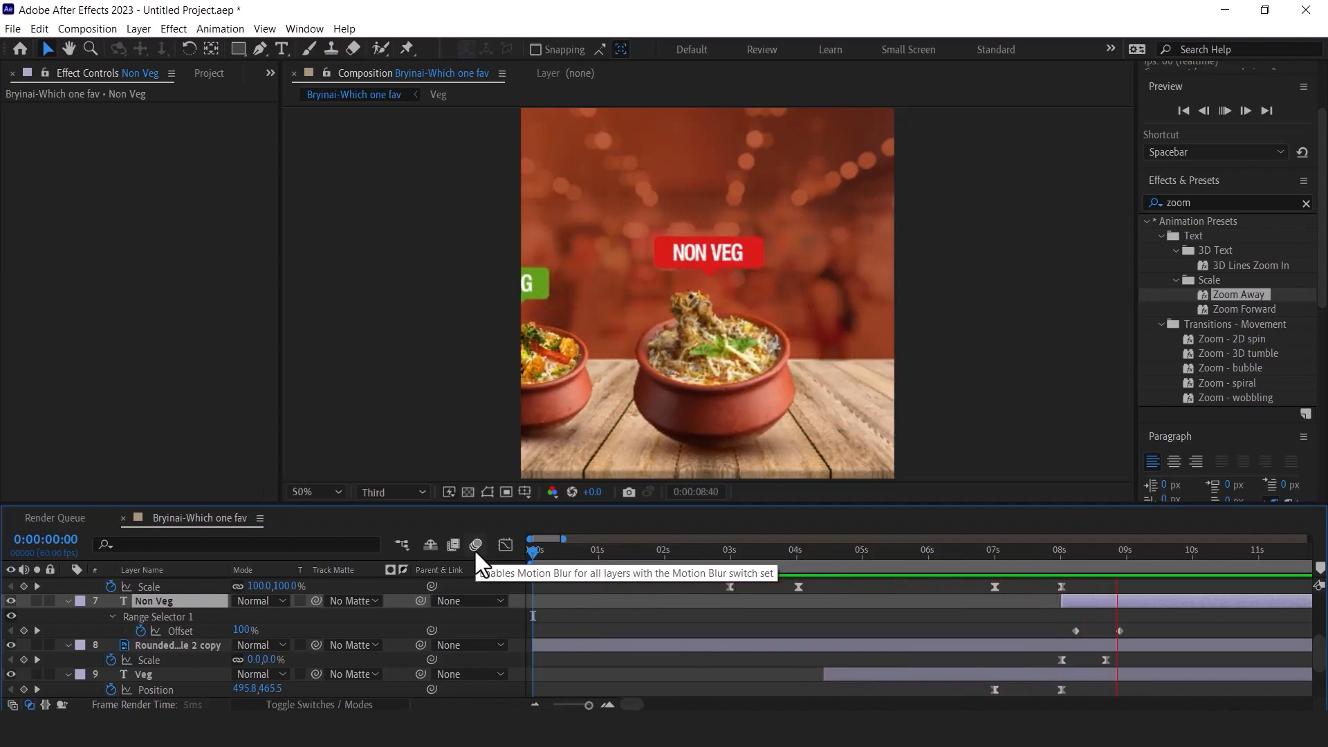
{"action": "key", "text": "space"}
{"action": "left_click_drag", "start_coordinate": [1172, 615], "coordinate": [1136, 614]}
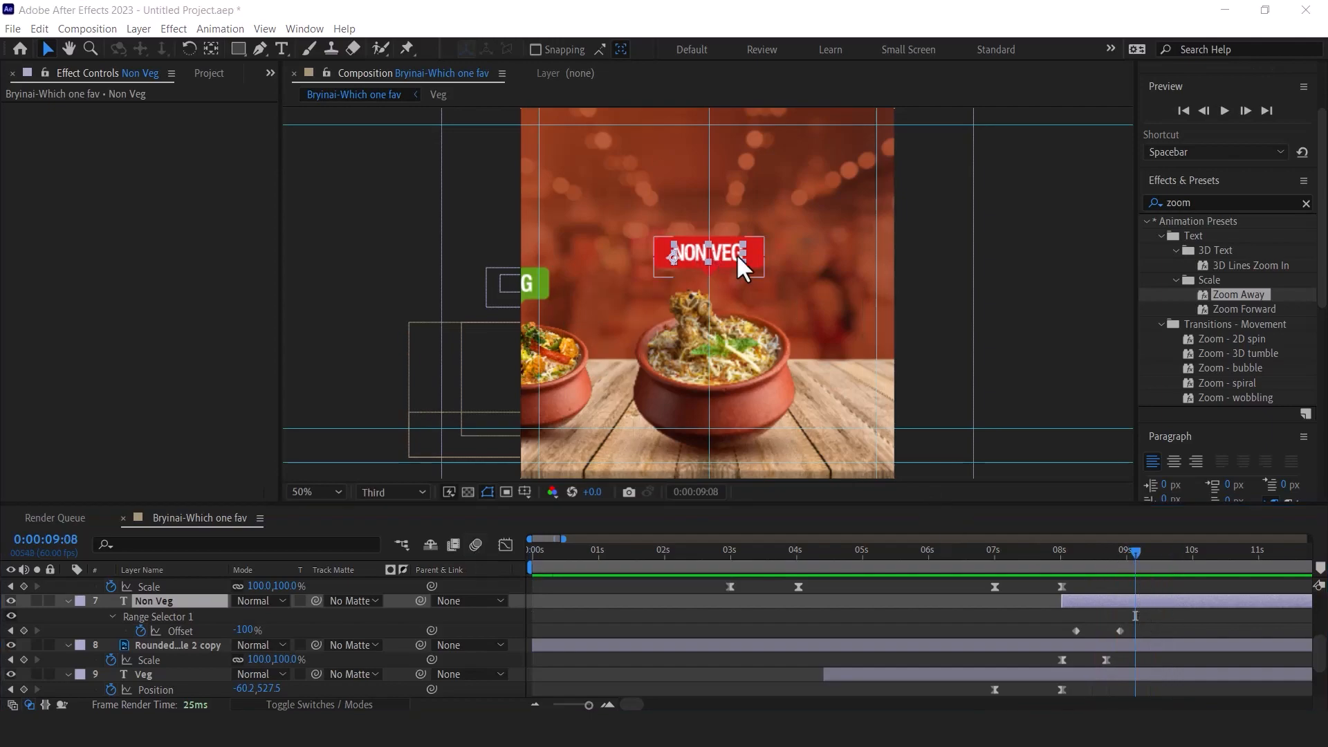
Copy the CC Light Sweep effect from Rounded Rectangle 2 to Rounded Rectangle 2 copy at 0:00:08:54, and preview it
{"action": "left_click_drag", "start_coordinate": [1126, 553], "coordinate": [883, 559]}
{"action": "scroll", "coordinate": [156, 645], "scroll_direction": "down", "scroll_amount": 1}
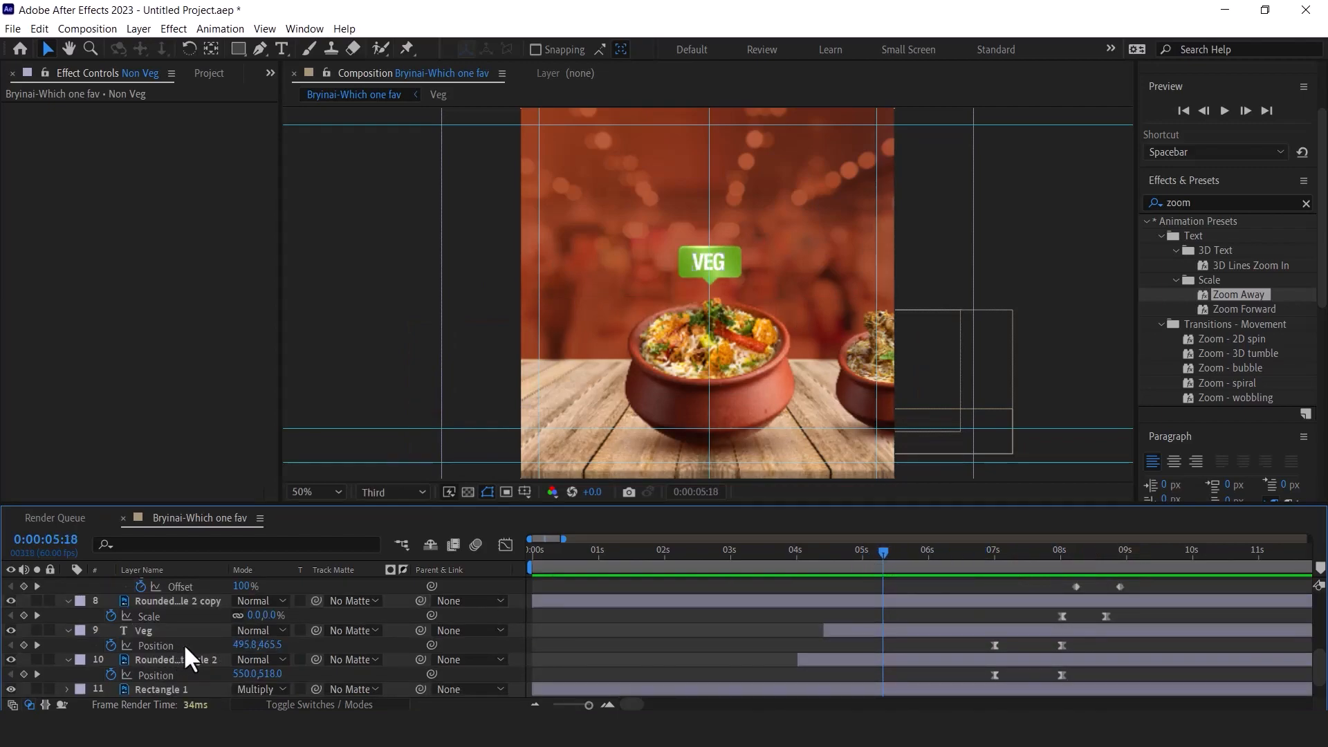
{"action": "left_click", "coordinate": [147, 657]}
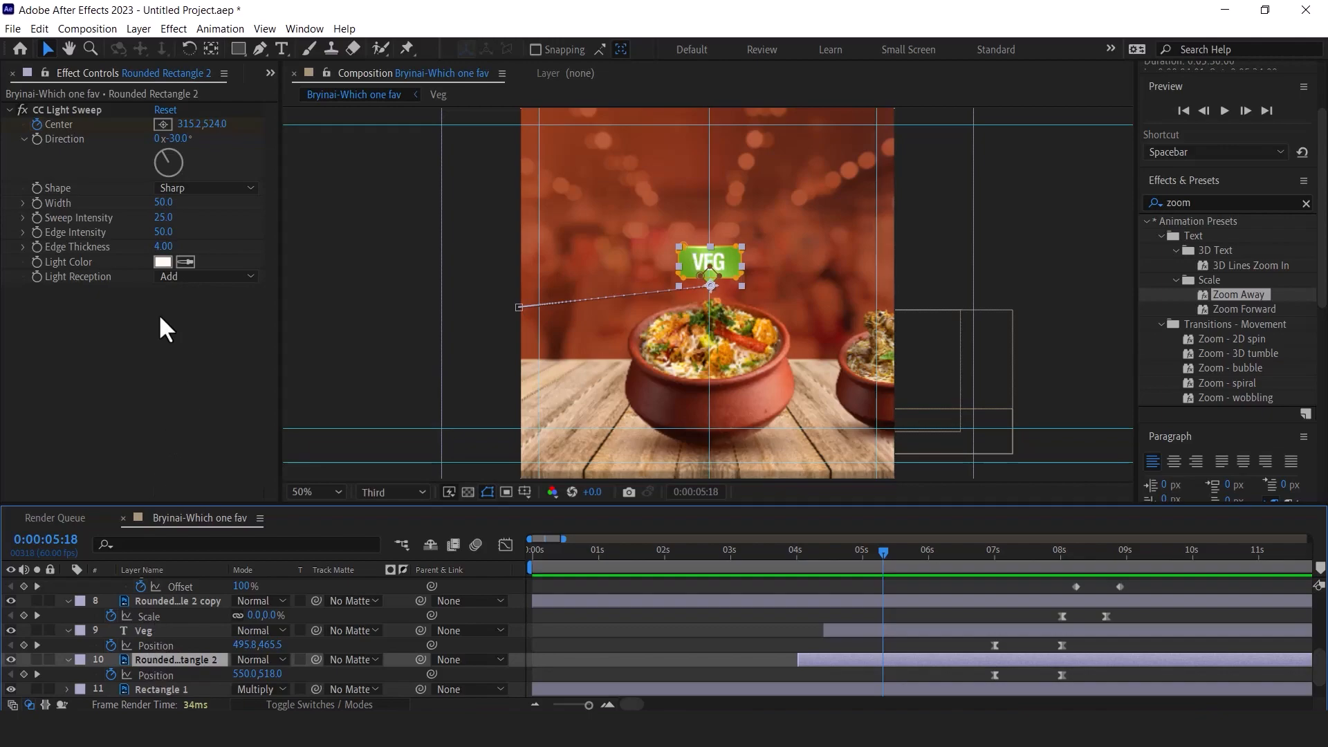
{"action": "left_click", "coordinate": [64, 110]}
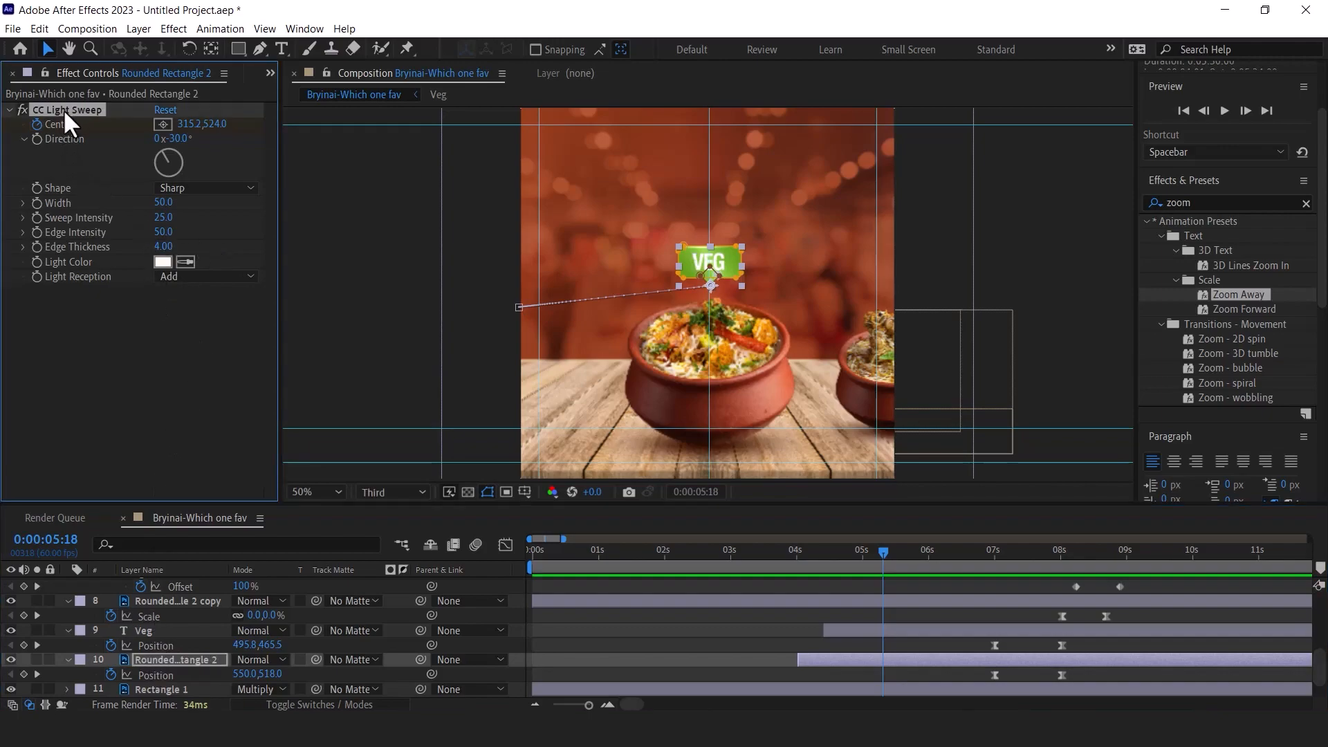
{"action": "left_click_drag", "start_coordinate": [893, 551], "coordinate": [1115, 552]}
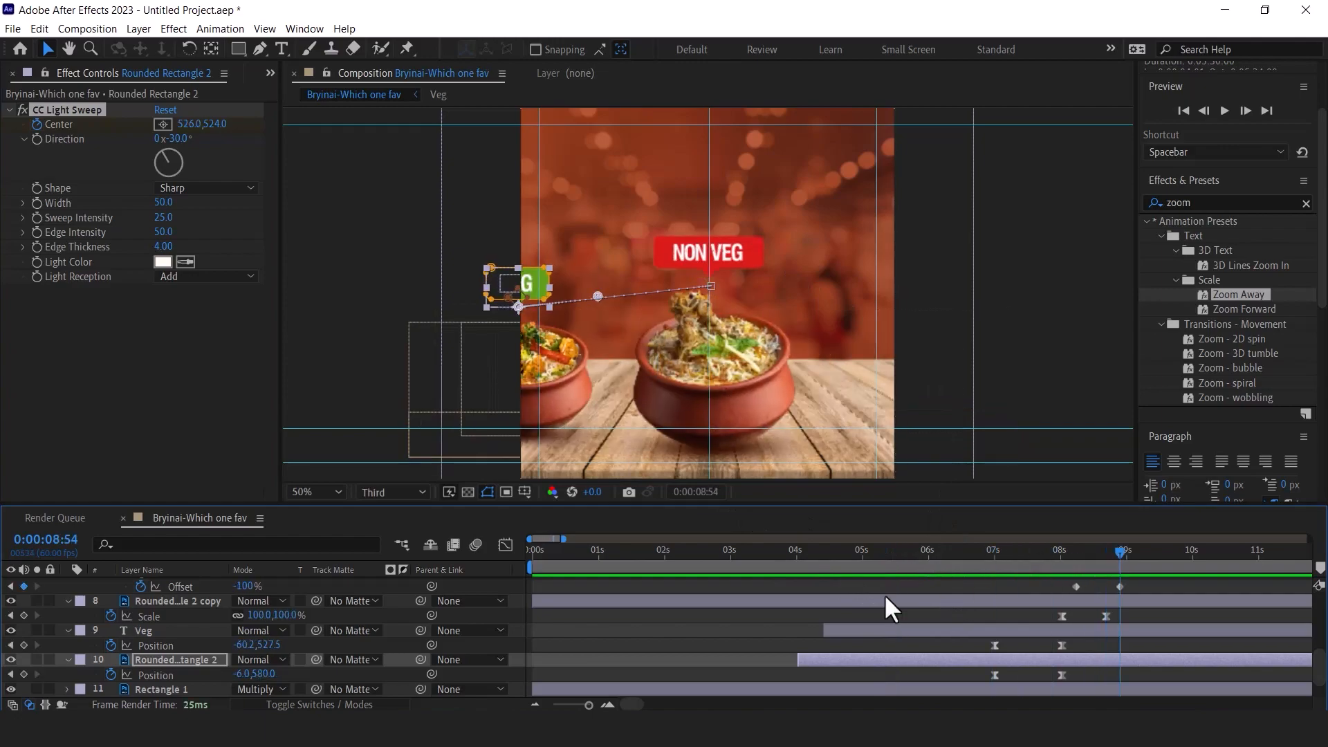
{"action": "left_click", "coordinate": [164, 601]}
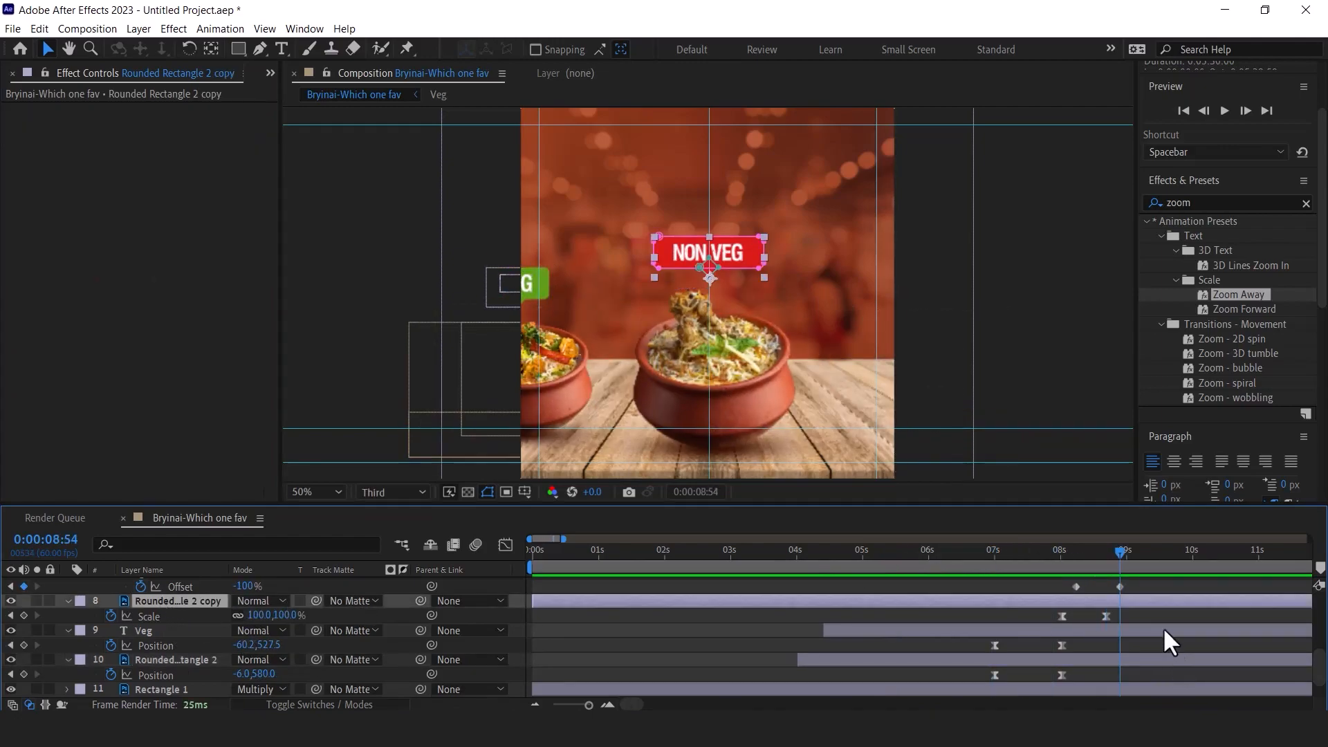
{"action": "scroll", "coordinate": [1166, 633], "scroll_direction": "up", "scroll_amount": 2}
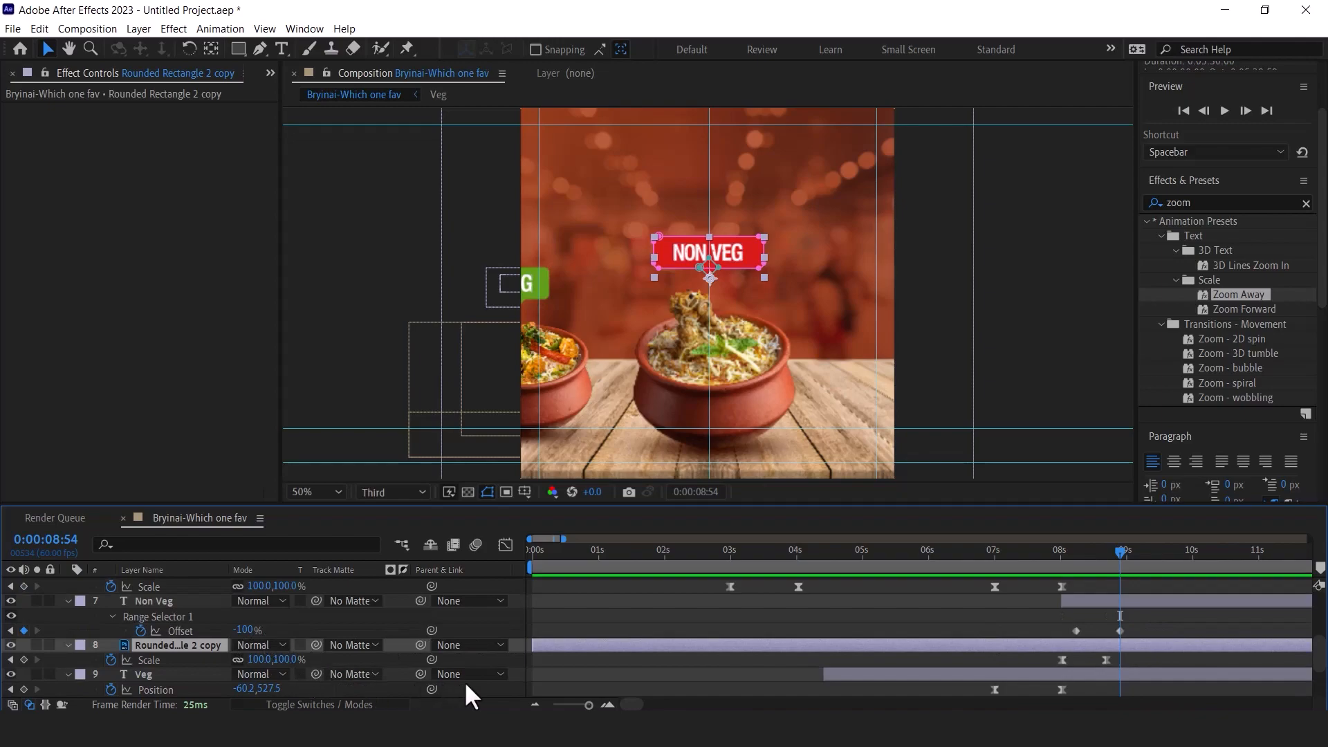
{"action": "key", "text": "ctrl+v"}
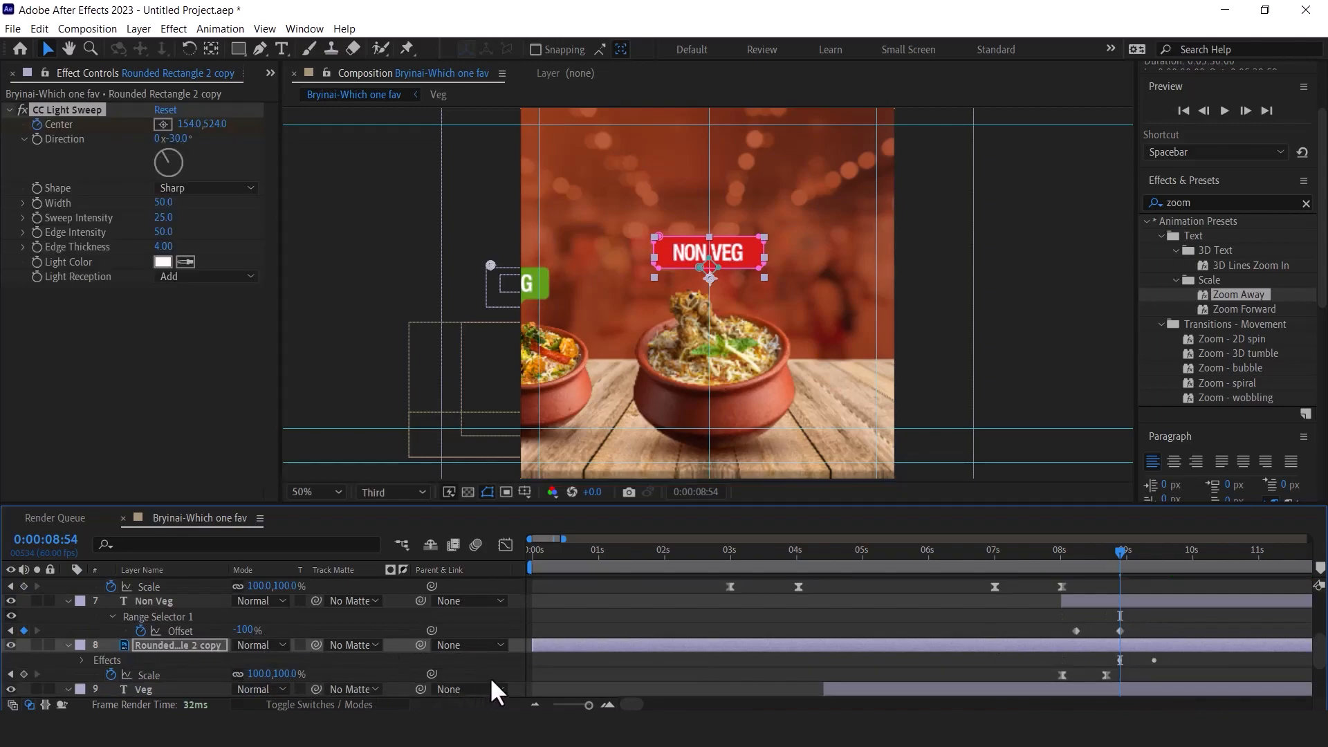
{"action": "key", "text": "space"}
{"action": "key", "text": "space"}
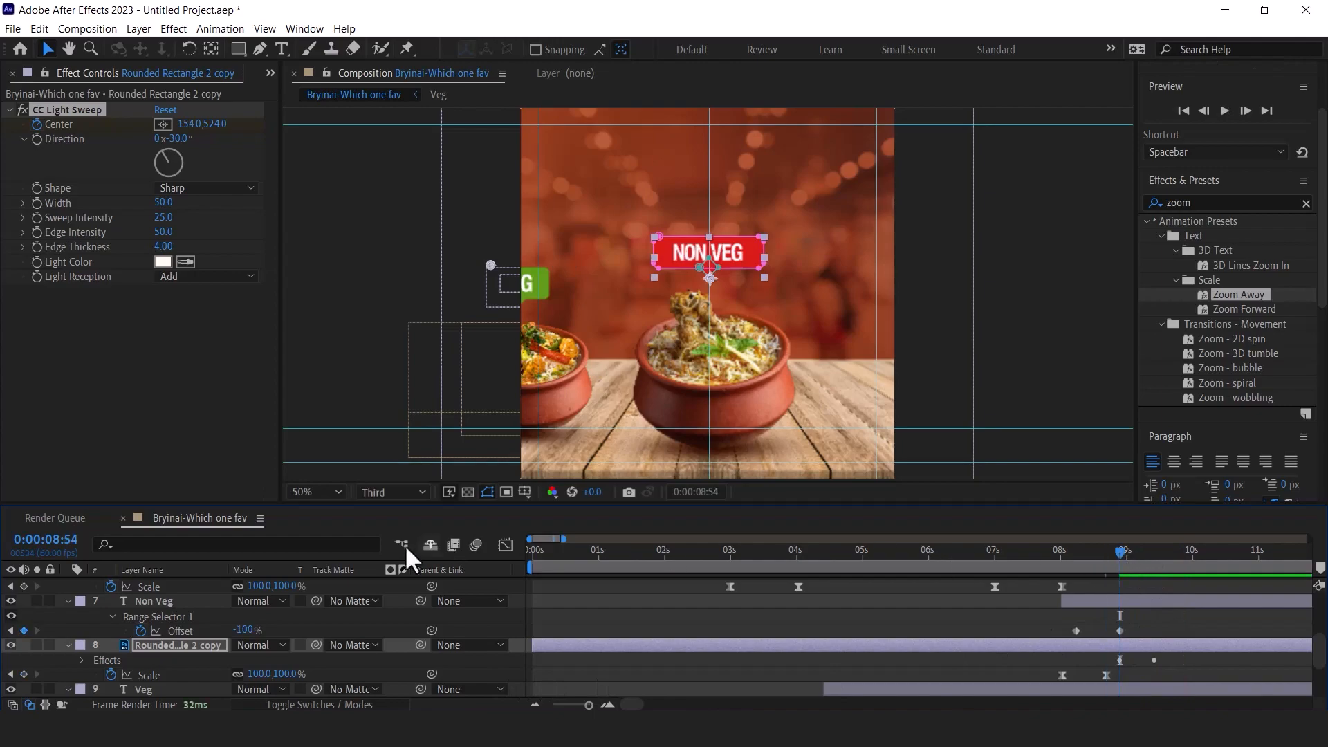
Set the CC Light Sweep Center on Rounded Rectangle 2 copy to 580.0,524.0 at 0:00:08:54
{"action": "left_click", "coordinate": [155, 645]}
{"action": "left_click", "coordinate": [62, 126]}
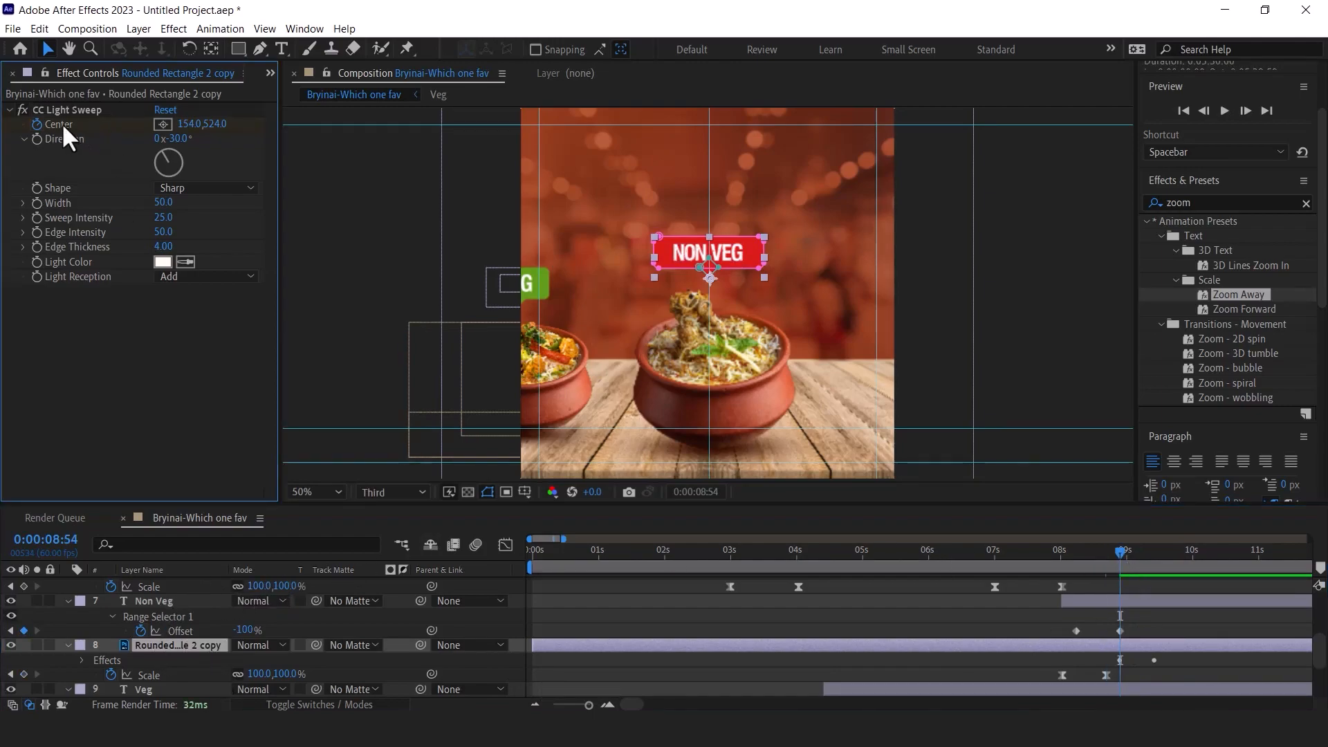
{"action": "left_click_drag", "start_coordinate": [188, 125], "coordinate": [588, 151]}
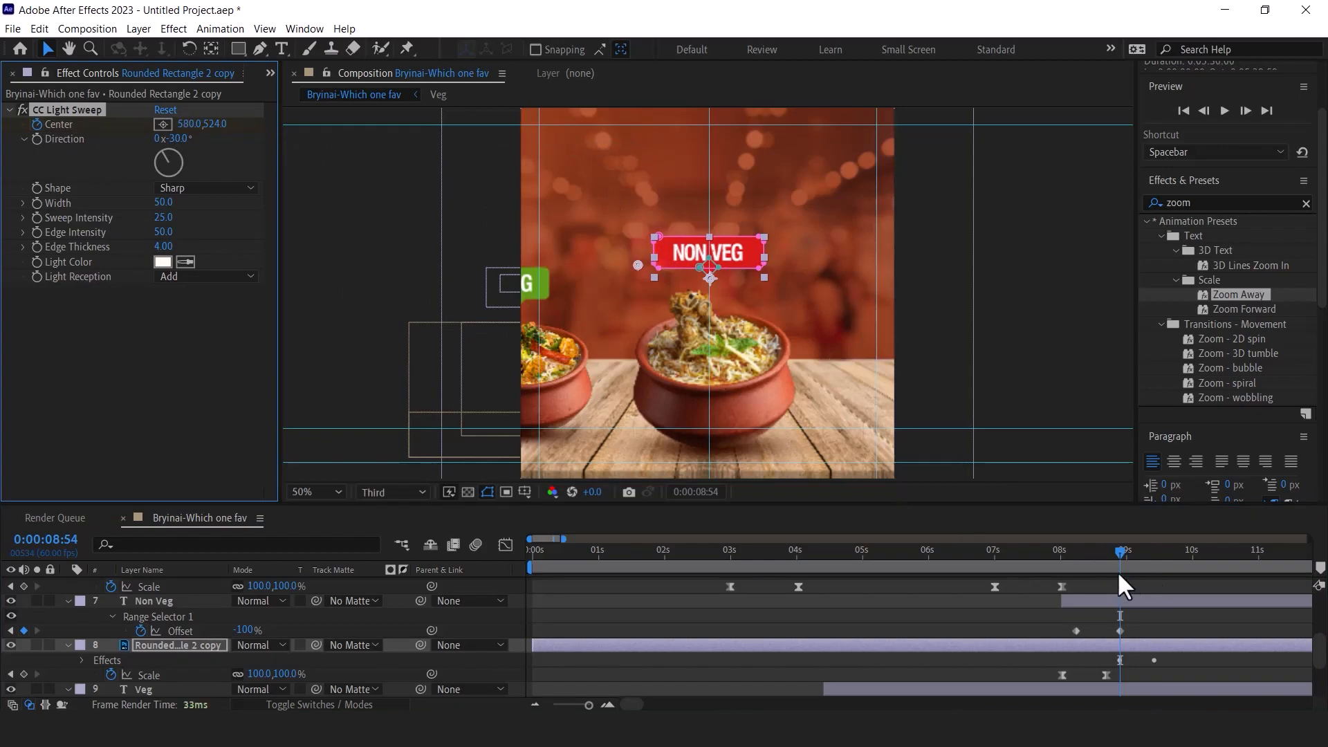
Set the Non Veg label's light sweep Center to 1063.0,524.0 at 0:00:09:24, and preview the label's entrance and sweep
{"action": "left_click", "coordinate": [1150, 558]}
{"action": "left_click_drag", "start_coordinate": [1148, 553], "coordinate": [1153, 555]}
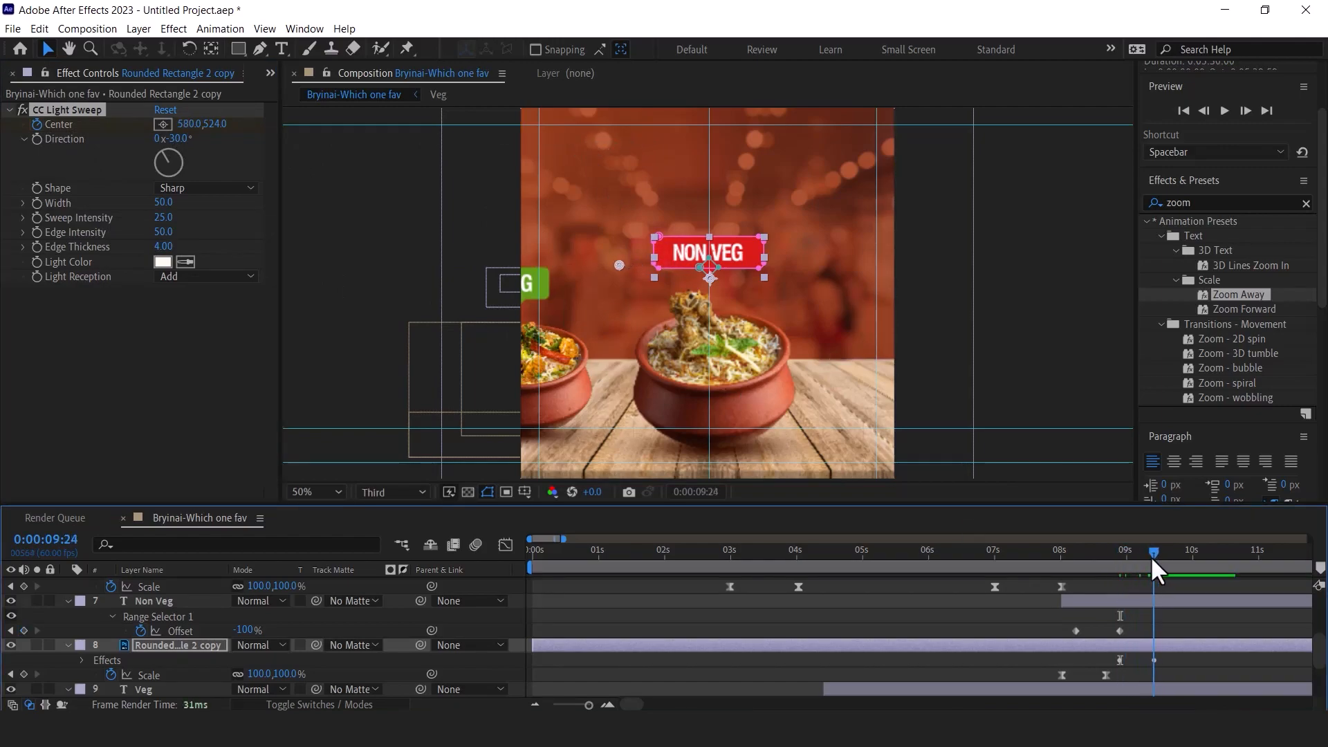
{"action": "key", "text": "u"}
{"action": "left_click_drag", "start_coordinate": [185, 125], "coordinate": [658, 130]}
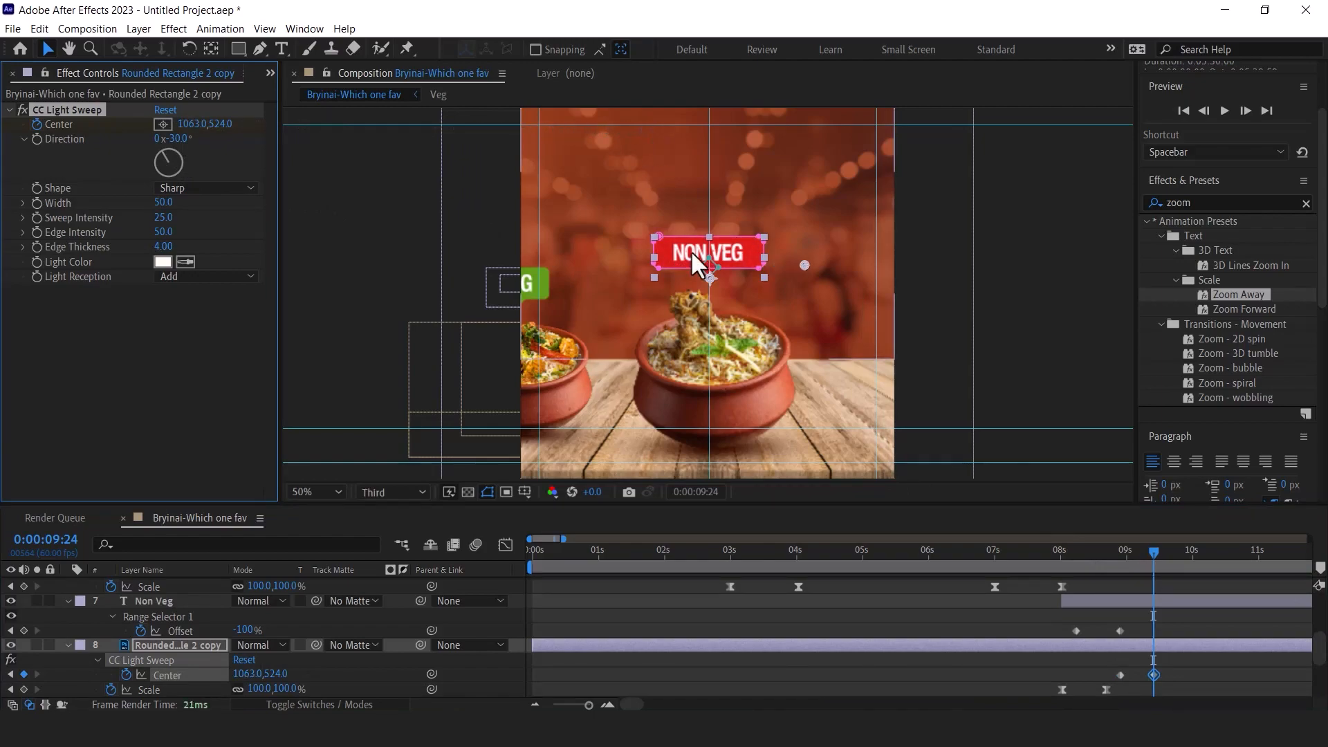
{"action": "left_click", "coordinate": [1063, 558]}
{"action": "key", "text": "space"}
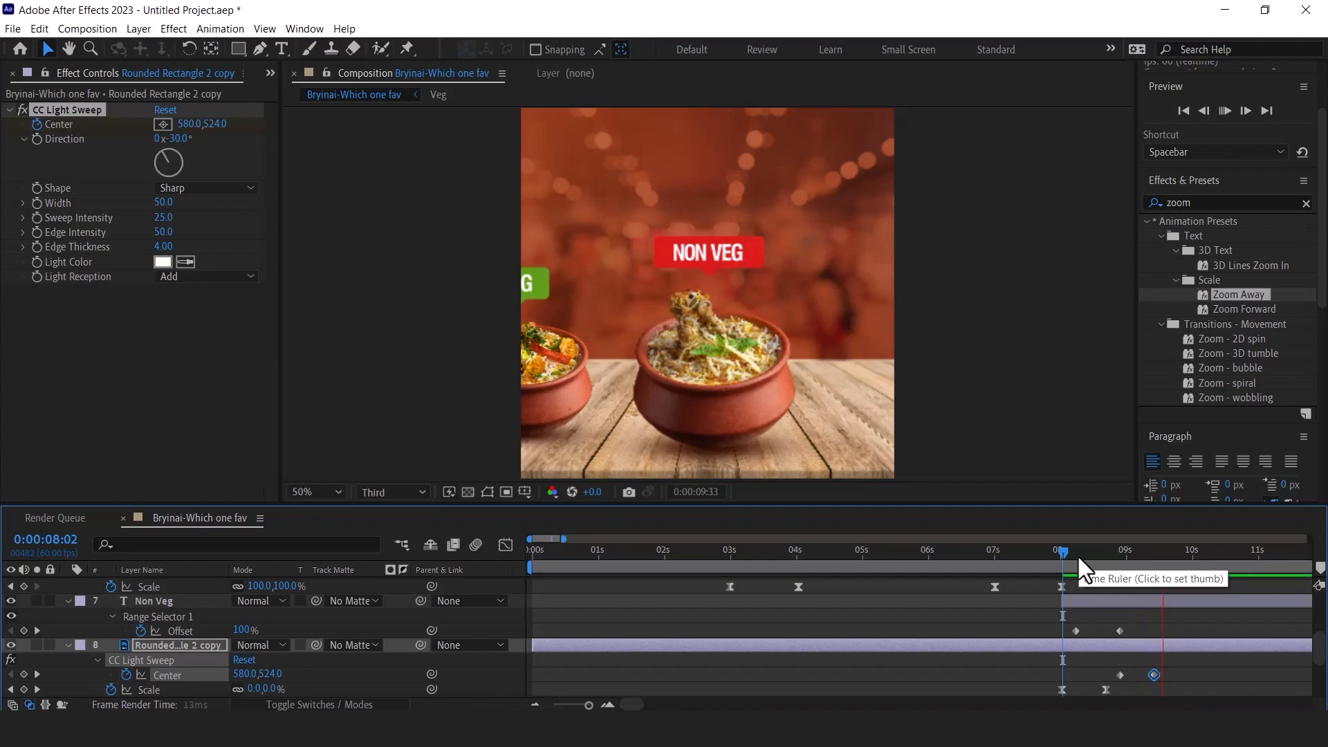
{"action": "key", "text": "space"}
{"action": "left_click_drag", "start_coordinate": [1220, 551], "coordinate": [1047, 563]}
{"action": "key", "text": "space"}
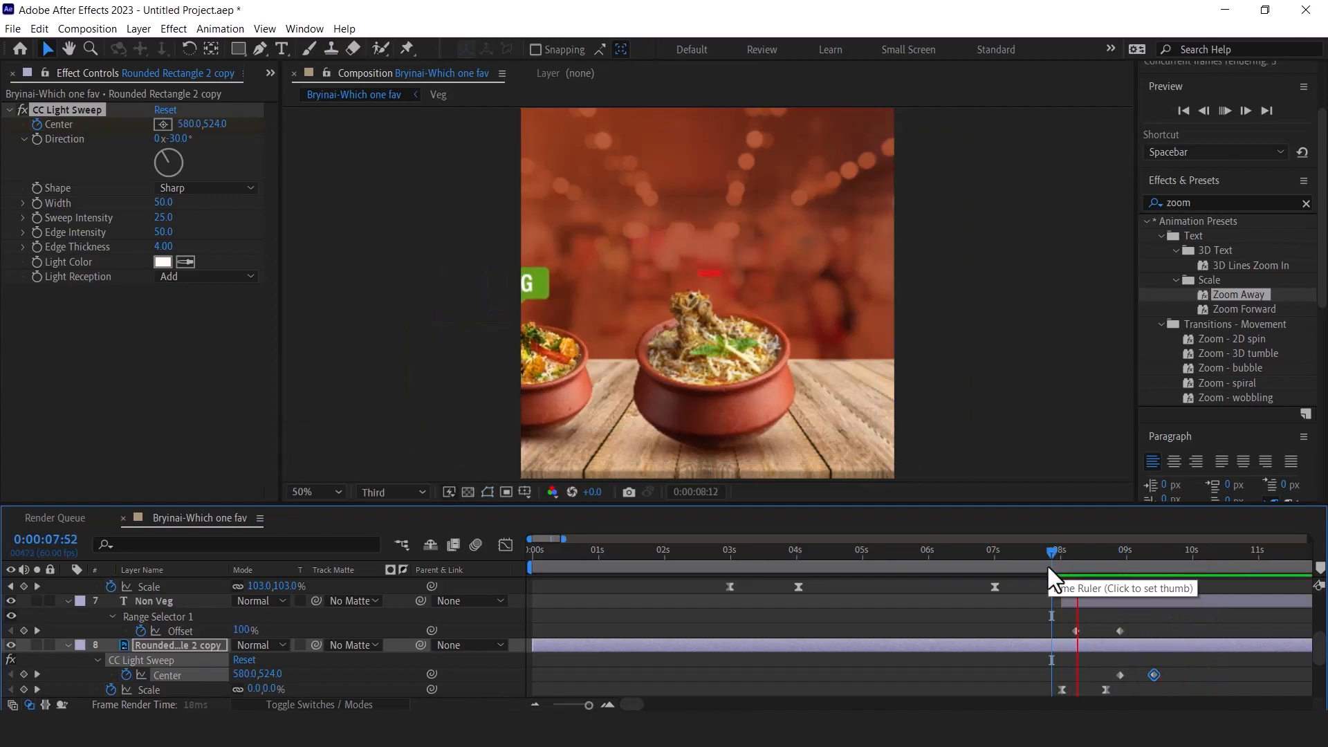
{"action": "key", "text": "space"}
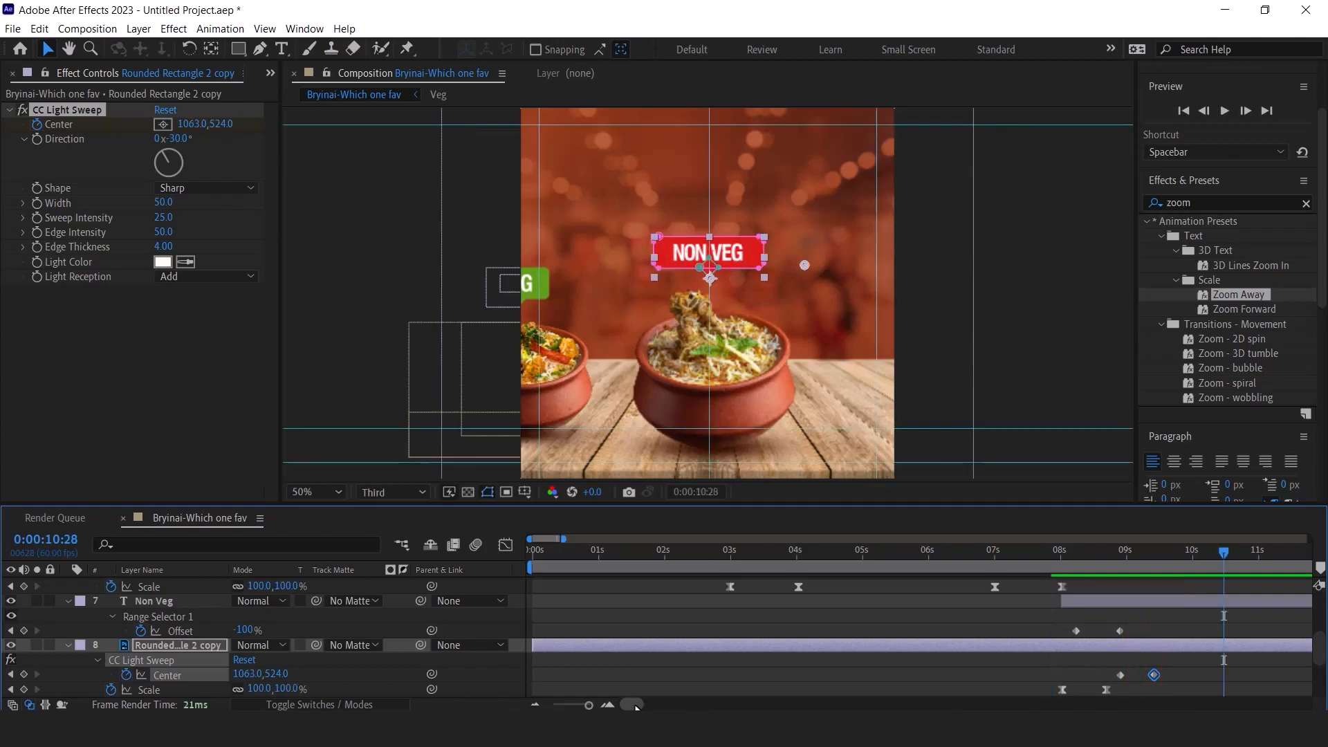
Add hold-point Position and Scale keyframes to the Non veg and Veg bowl layers at 0:00:10:28
{"action": "left_click", "coordinate": [534, 705]}
{"action": "scroll", "coordinate": [637, 707], "scroll_direction": "right", "scroll_amount": 5}
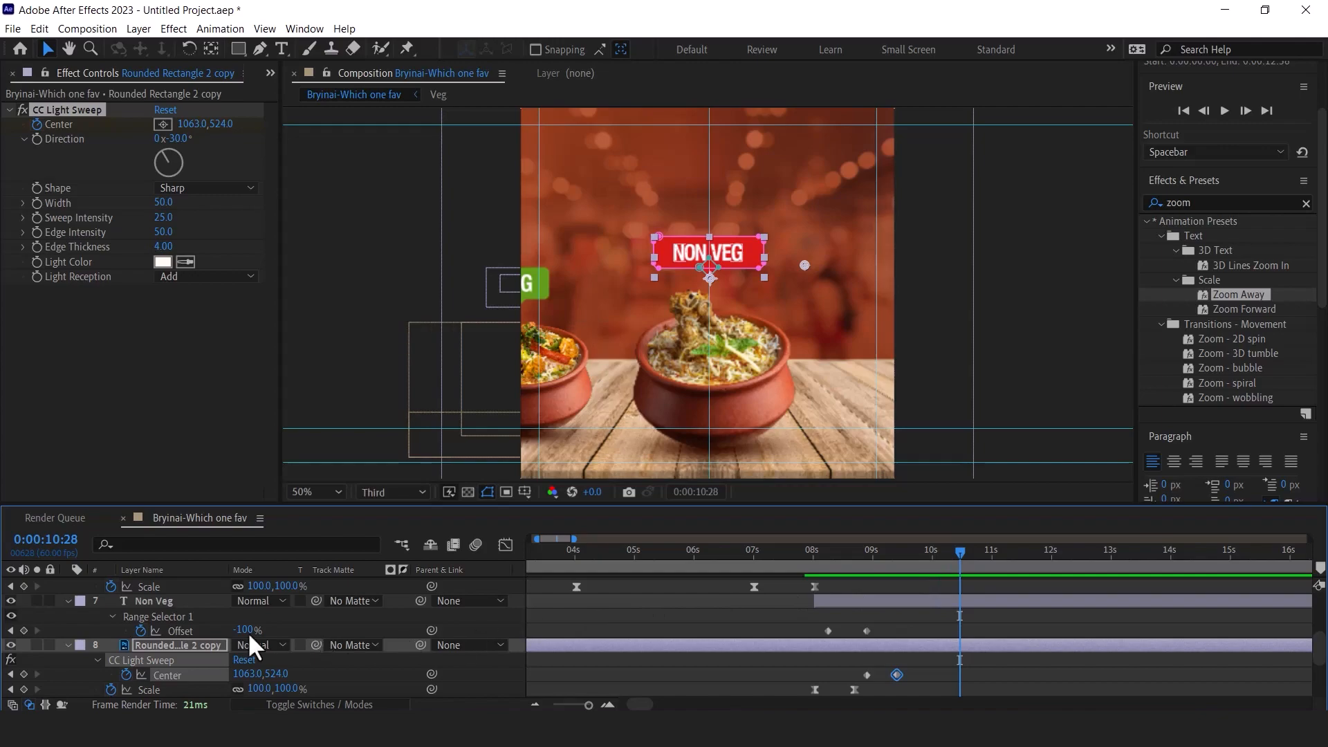
{"action": "left_click", "coordinate": [166, 599]}
{"action": "scroll", "coordinate": [177, 605], "scroll_direction": "up", "scroll_amount": 2}
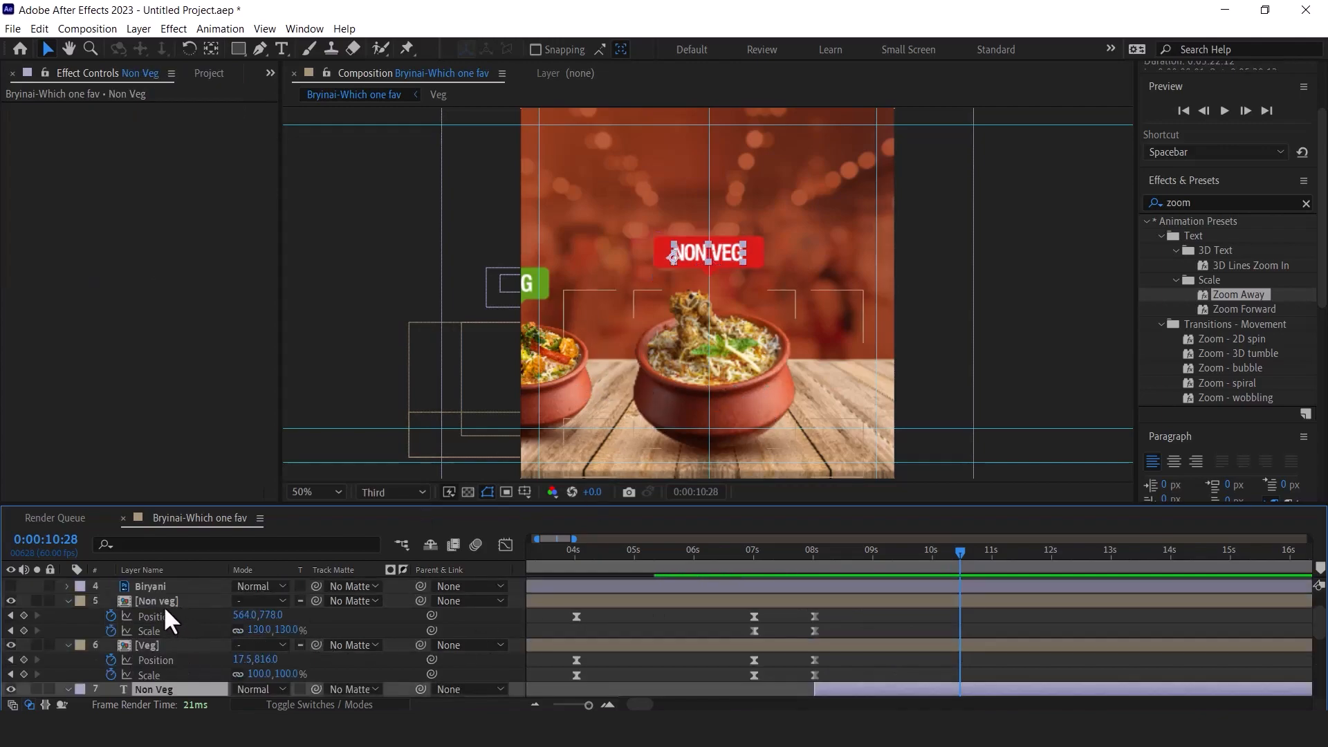
{"action": "left_click", "coordinate": [163, 601]}
{"action": "left_click", "coordinate": [147, 645], "text": "ctrl"}
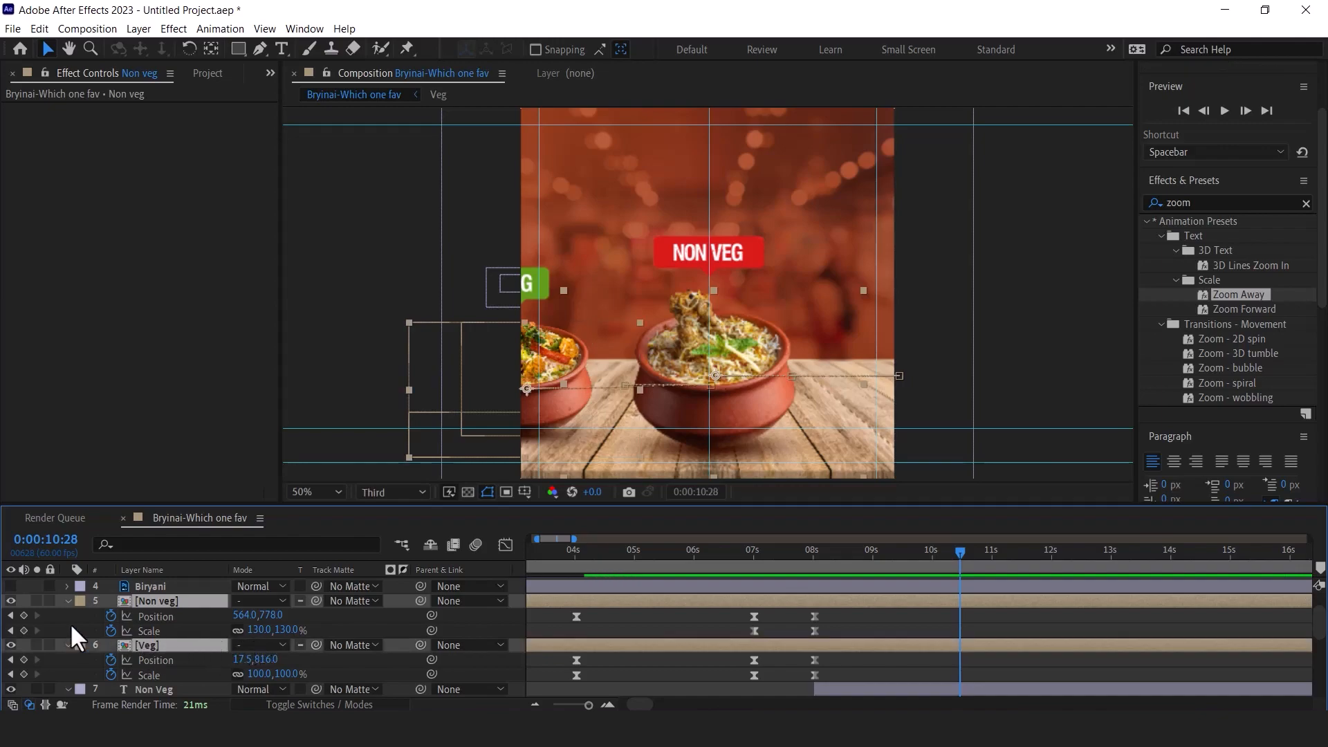
{"action": "left_click", "coordinate": [24, 615]}
{"action": "left_click", "coordinate": [23, 630]}
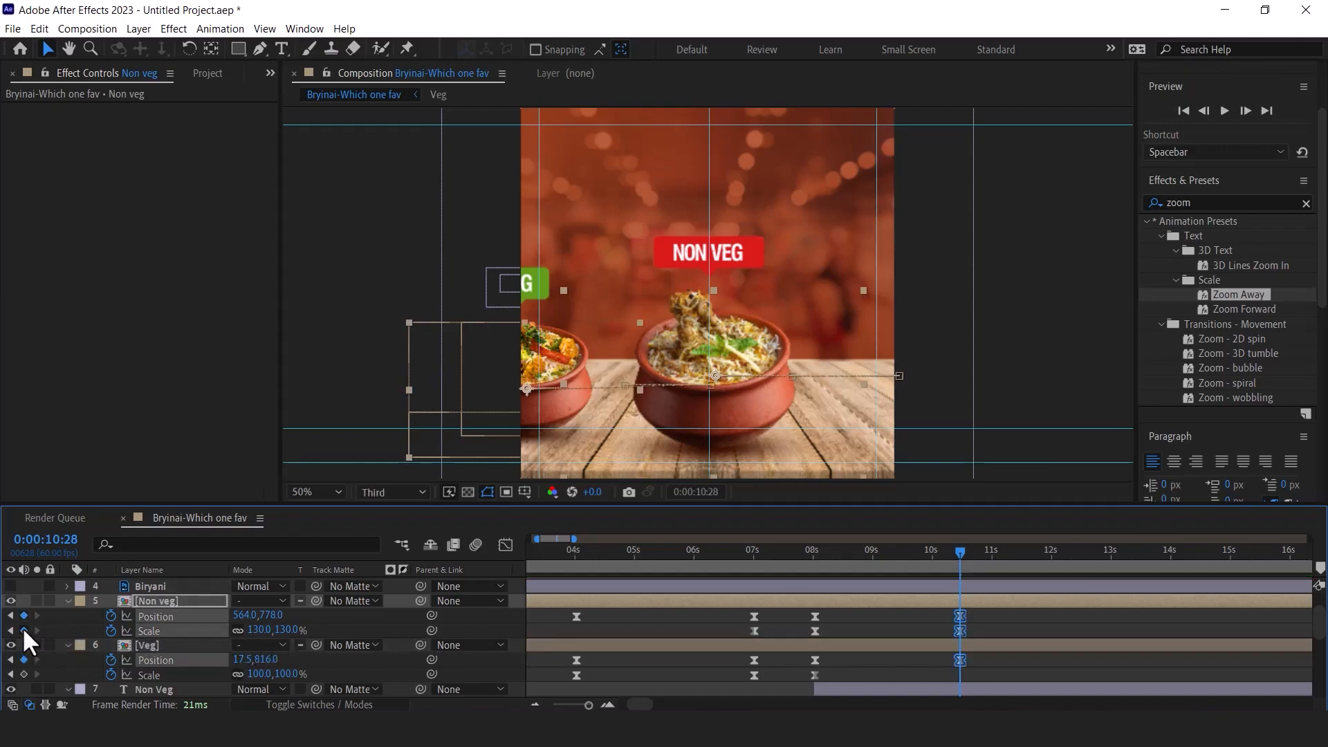
Add Position and Scale keyframes to both bowl layers at 0:00:11:43, and set the Non veg bowl's Scale there to 100%
{"action": "left_click_drag", "start_coordinate": [957, 548], "coordinate": [1034, 552]}
{"action": "left_click", "coordinate": [24, 615]}
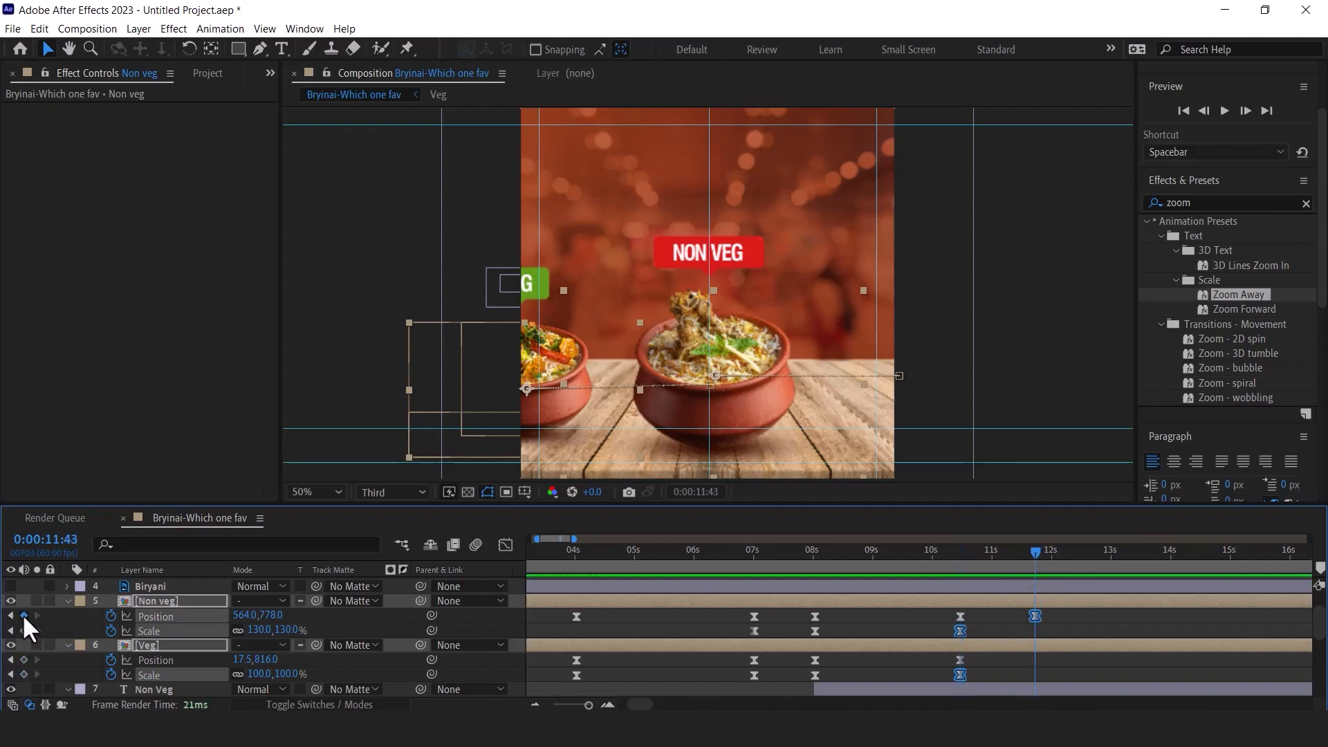
{"action": "left_click", "coordinate": [23, 630]}
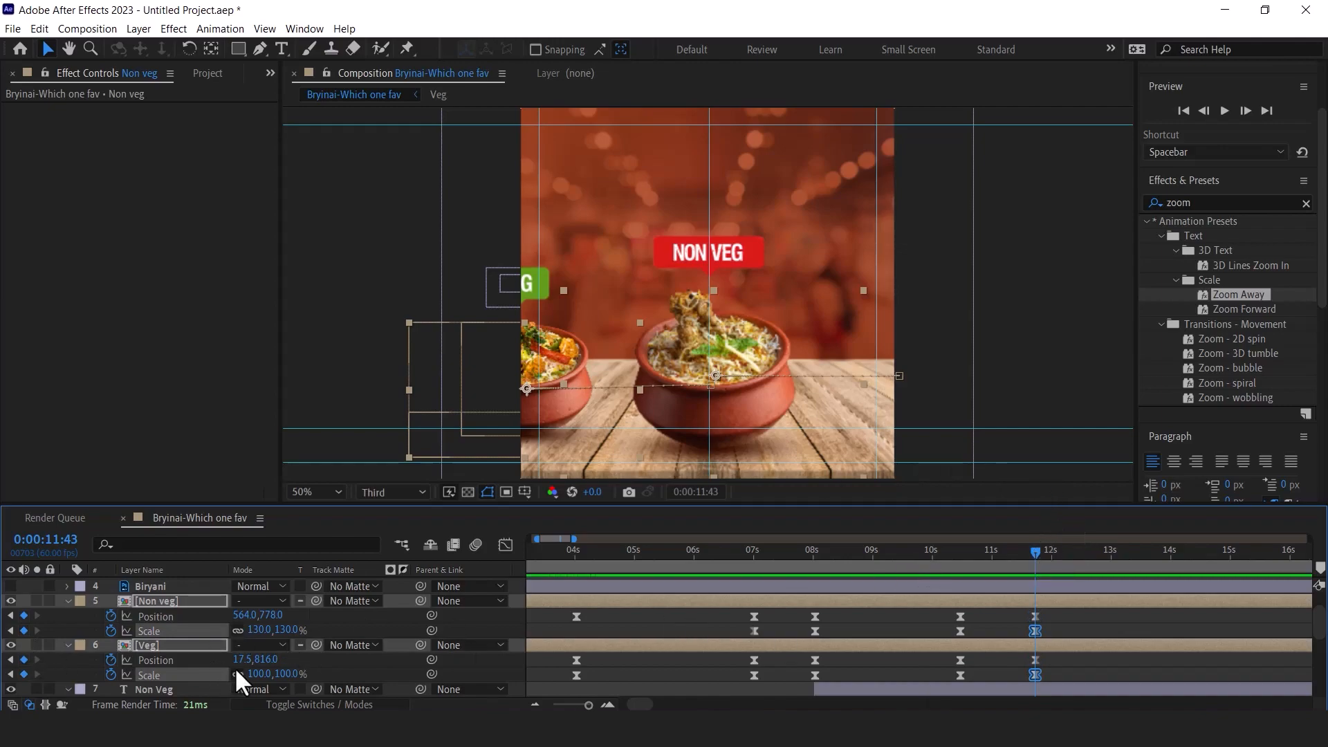
{"action": "left_click", "coordinate": [289, 629]}
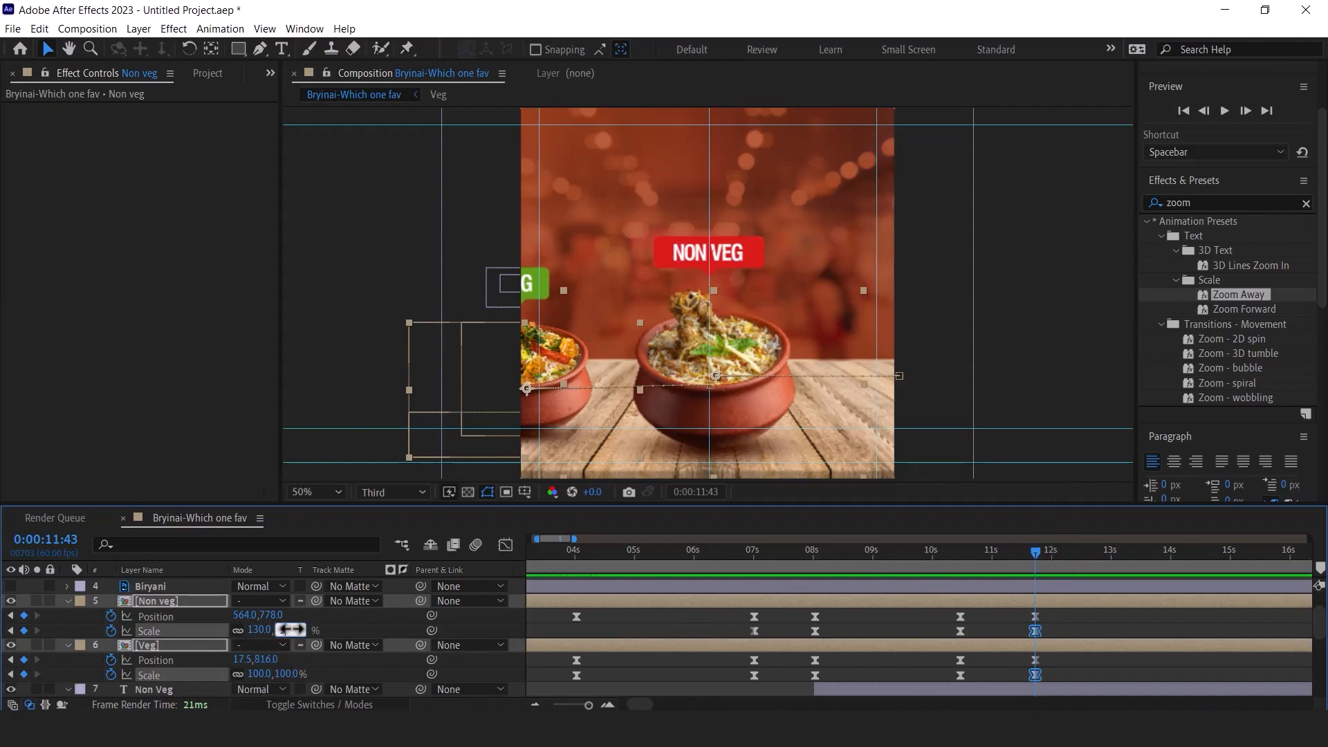
{"action": "type", "text": "100"}
{"action": "key", "text": "Return"}
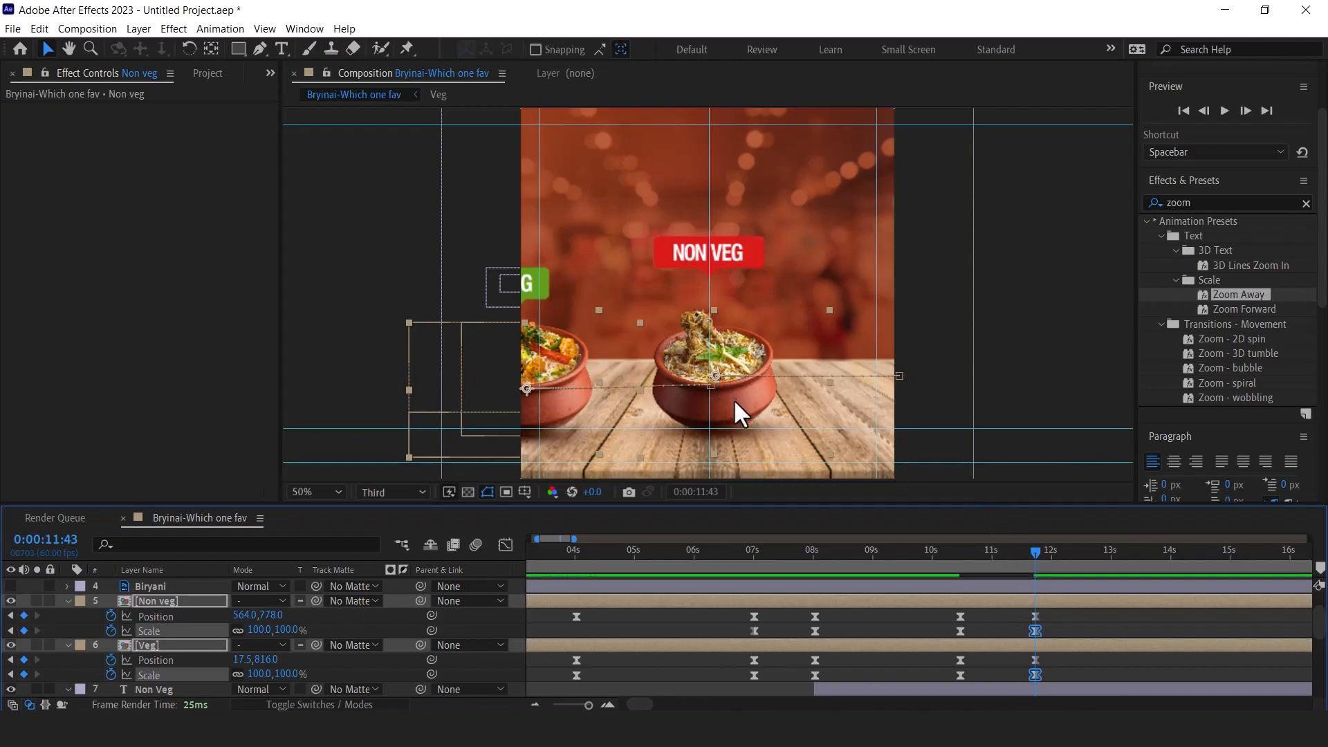
Place the Non veg bowl at 796.0,778.0 and the Veg bowl at 317.5,802.0 at 0:00:11:43, and preview the move
{"action": "mouse_move", "coordinate": [1023, 561]}
{"action": "left_mouse_down"}
{"action": "mouse_move", "coordinate": [981, 556]}
{"action": "mouse_move", "coordinate": [1036, 560]}
{"action": "left_mouse_up"}
{"action": "left_click_drag", "start_coordinate": [761, 404], "coordinate": [823, 403]}
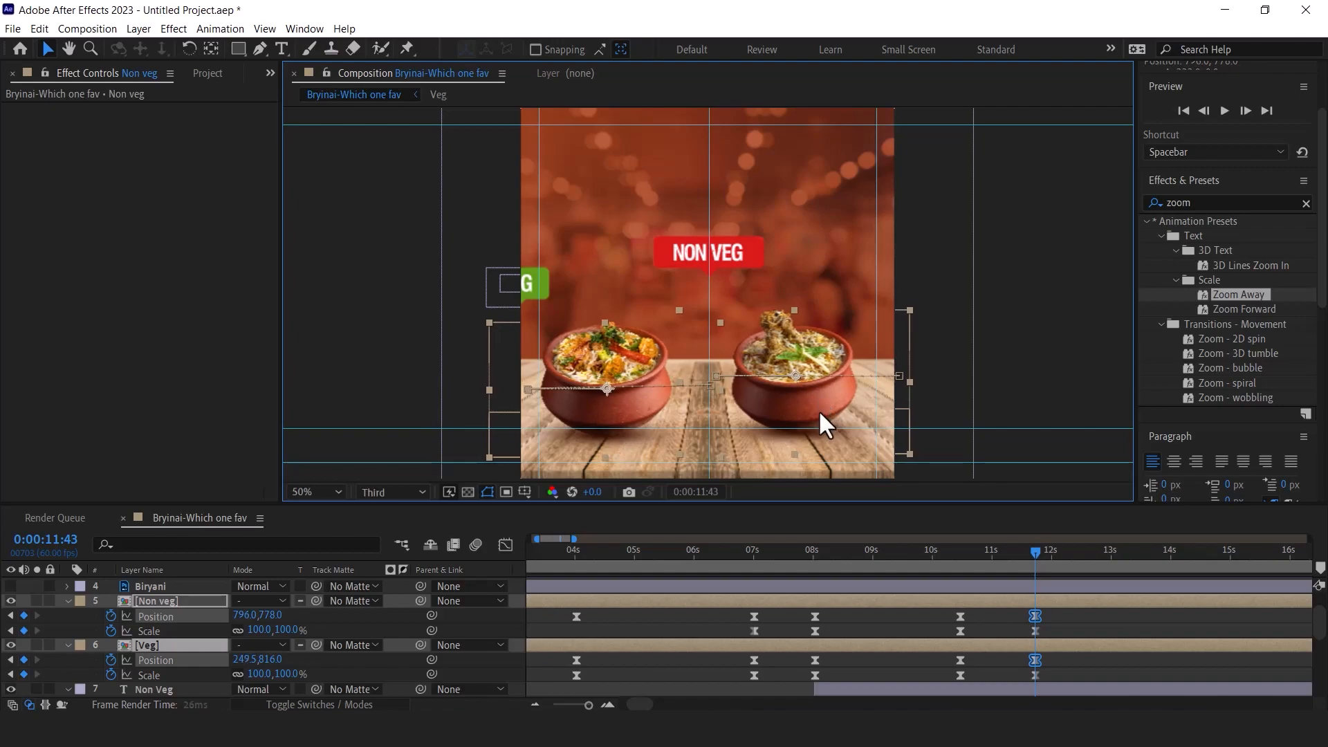
{"action": "left_click", "coordinate": [426, 321]}
{"action": "left_click", "coordinate": [138, 645]}
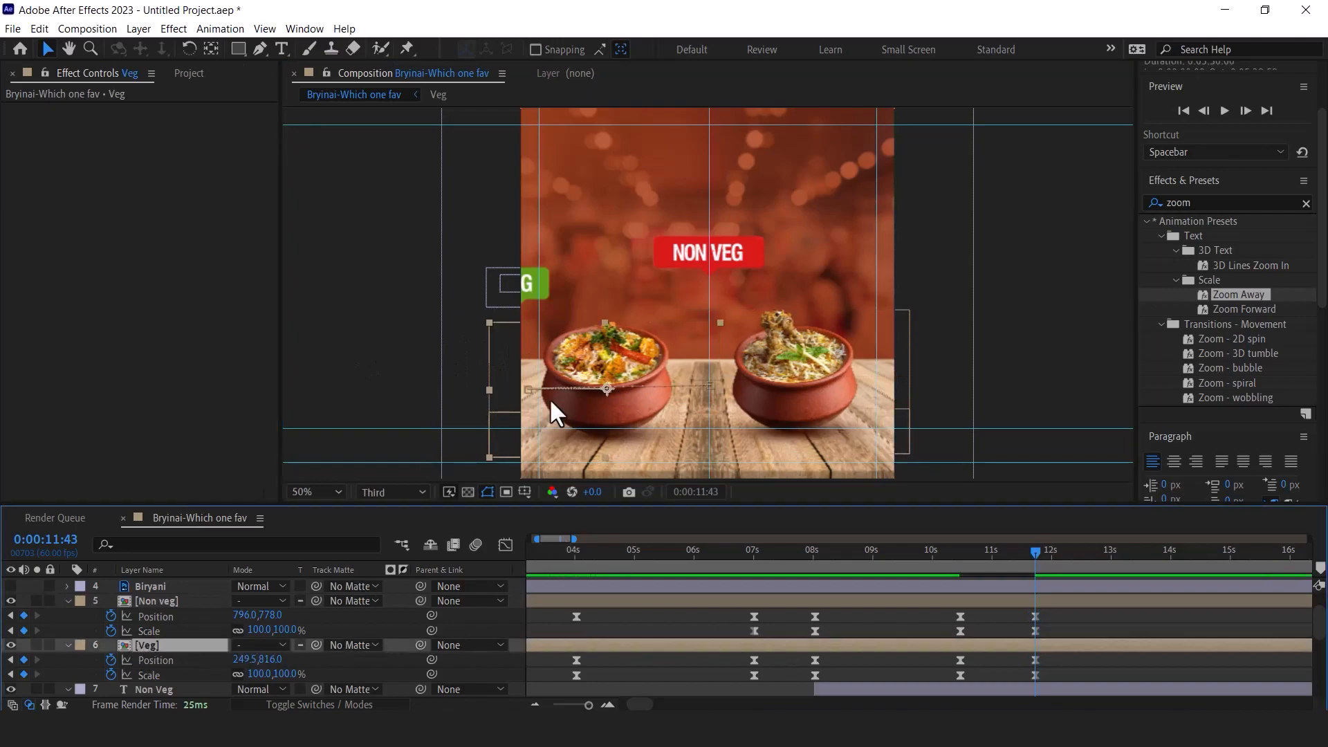
{"action": "left_click_drag", "start_coordinate": [621, 375], "coordinate": [643, 368]}
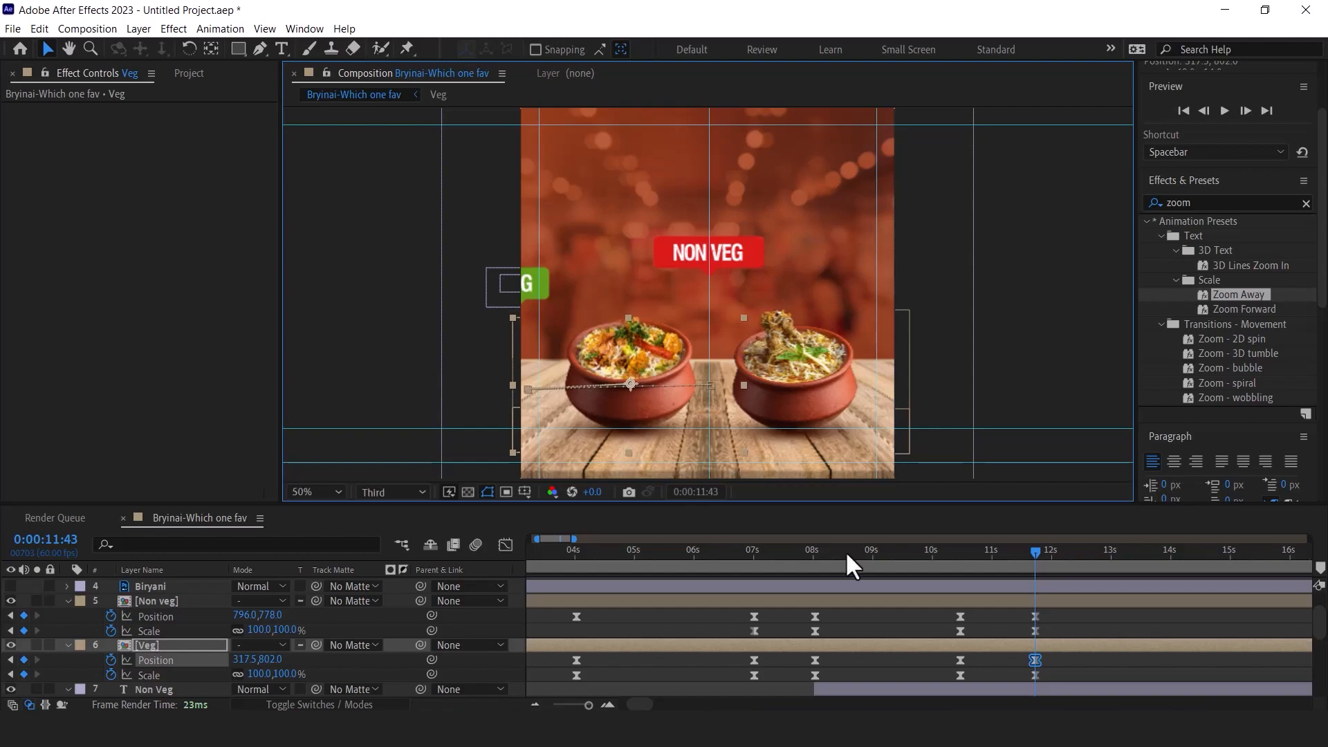
{"action": "left_click_drag", "start_coordinate": [1026, 550], "coordinate": [952, 549]}
{"action": "key", "text": "space"}
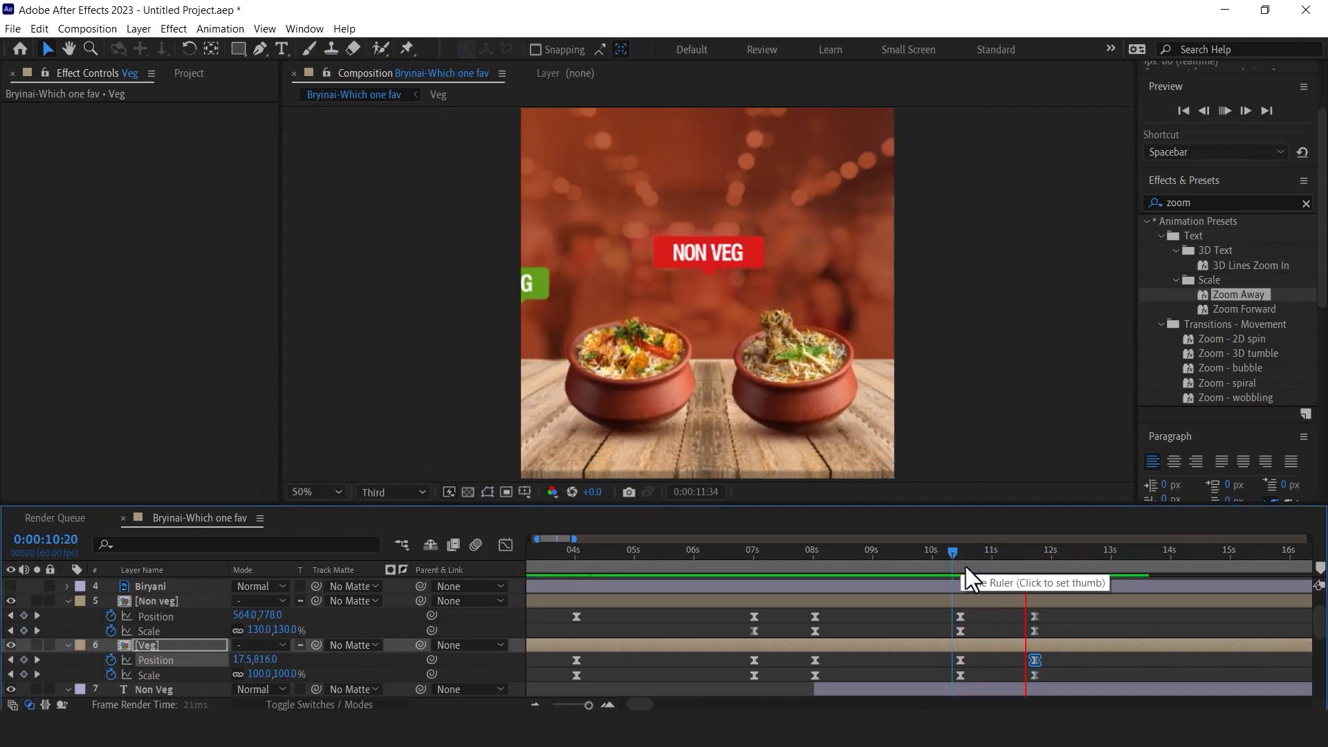
{"action": "key", "text": "space"}
{"action": "mouse_move", "coordinate": [1044, 551]}
{"action": "left_mouse_down"}
{"action": "mouse_move", "coordinate": [971, 550]}
{"action": "mouse_move", "coordinate": [1034, 558]}
{"action": "left_mouse_up"}
{"action": "key", "text": "F2"}
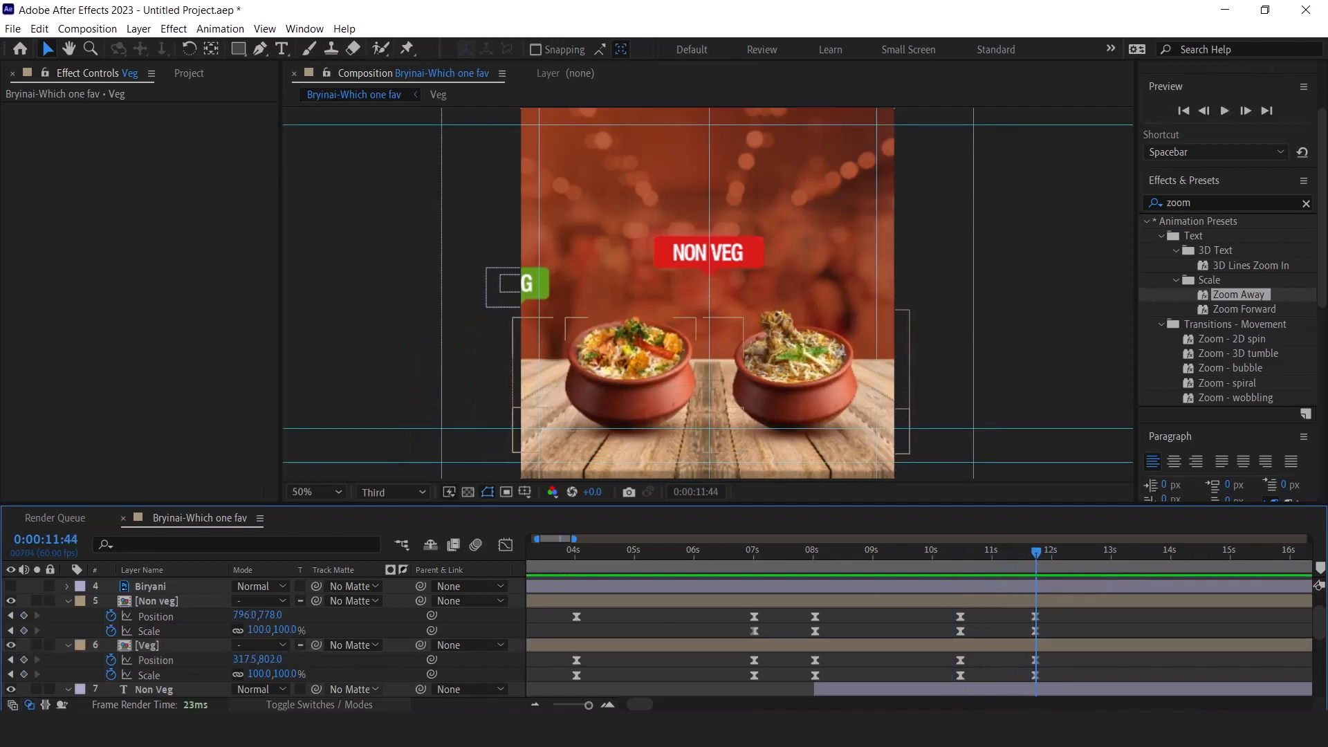
Start Position keyframes on the Non Veg text and Rounded Rectangle 2 copy layers at 0:00:10:28
{"action": "scroll", "coordinate": [181, 626], "scroll_direction": "down", "scroll_amount": 3}
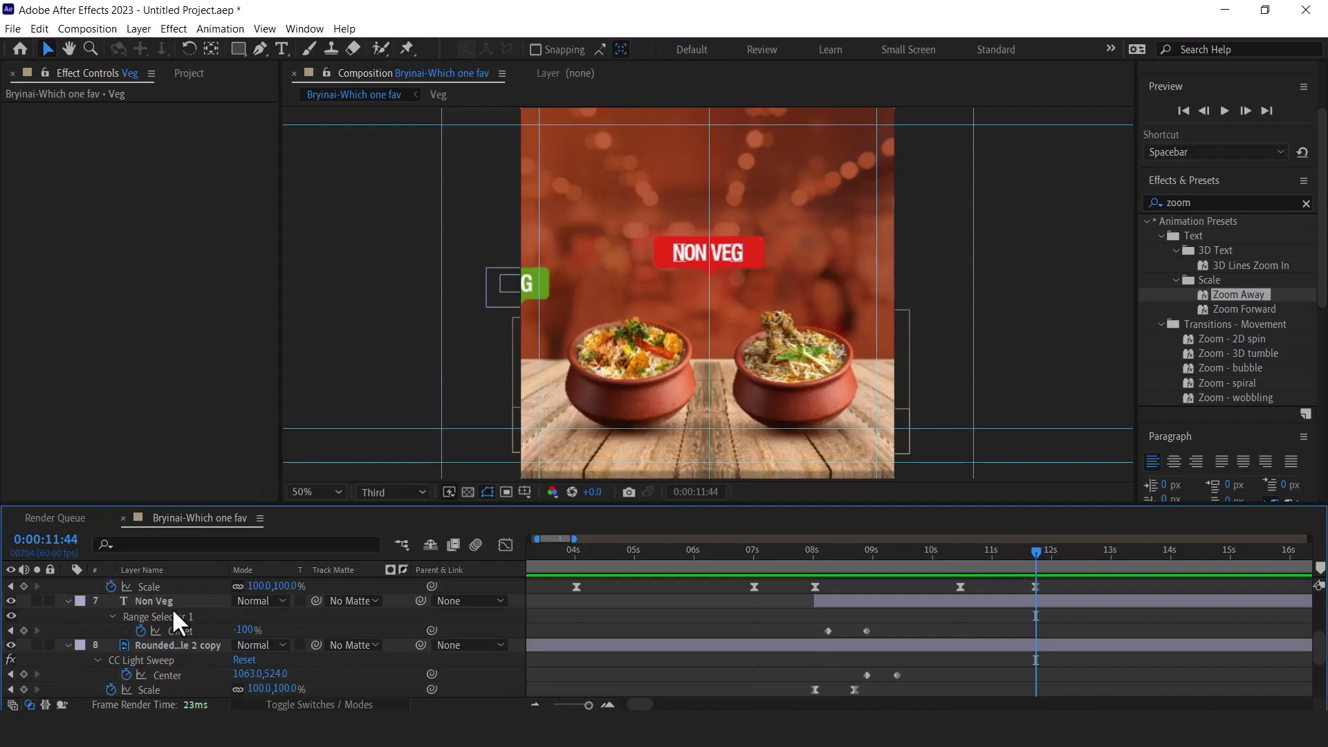
{"action": "scroll", "coordinate": [172, 607], "scroll_direction": "up", "scroll_amount": 2}
{"action": "left_click", "coordinate": [162, 646]}
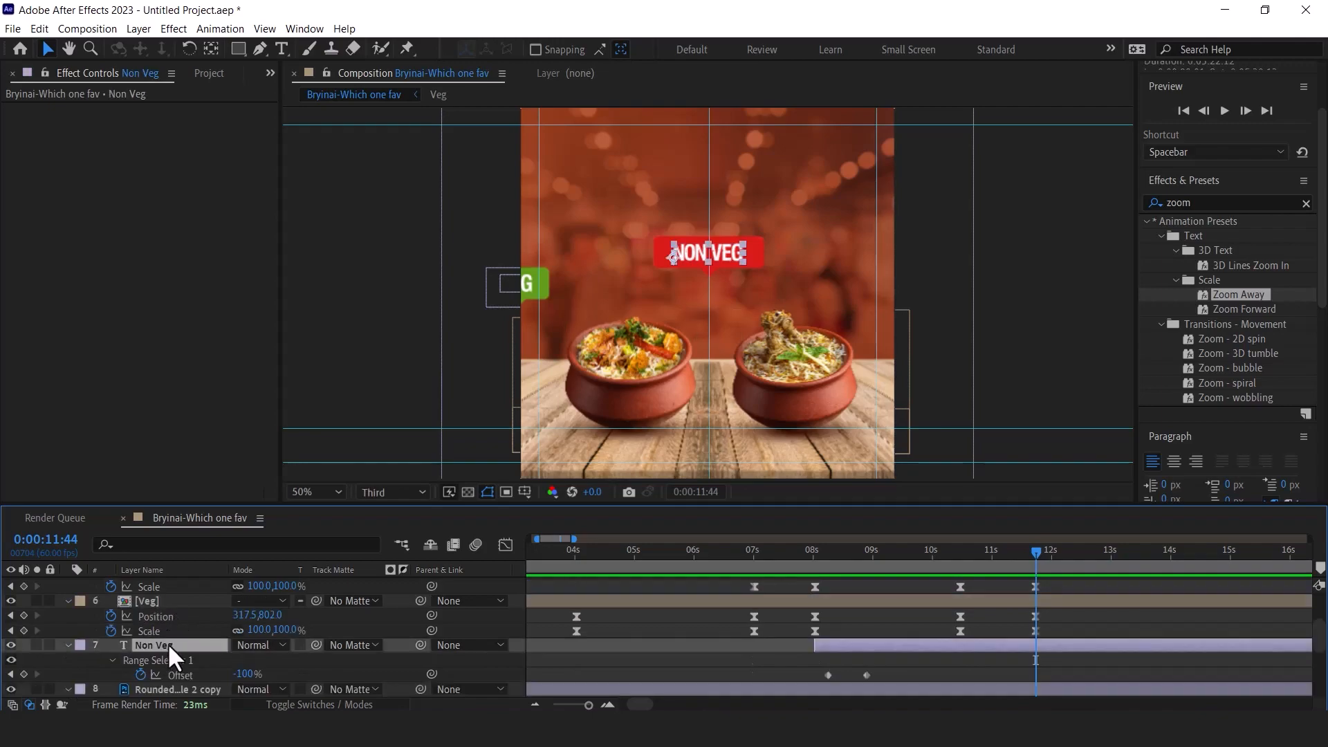
{"action": "scroll", "coordinate": [168, 644], "scroll_direction": "down", "scroll_amount": 2}
{"action": "left_click", "coordinate": [171, 645], "text": "ctrl"}
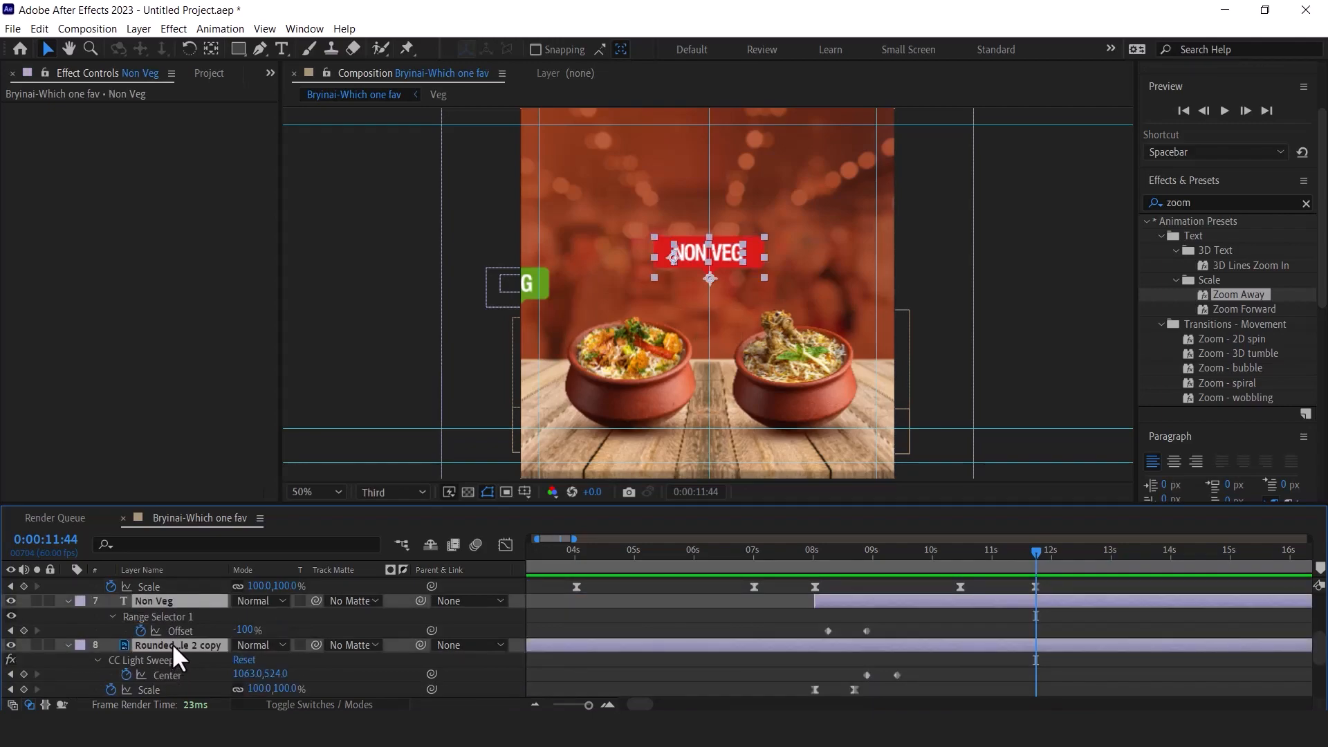
{"action": "left_click_drag", "start_coordinate": [1022, 549], "coordinate": [963, 555]}
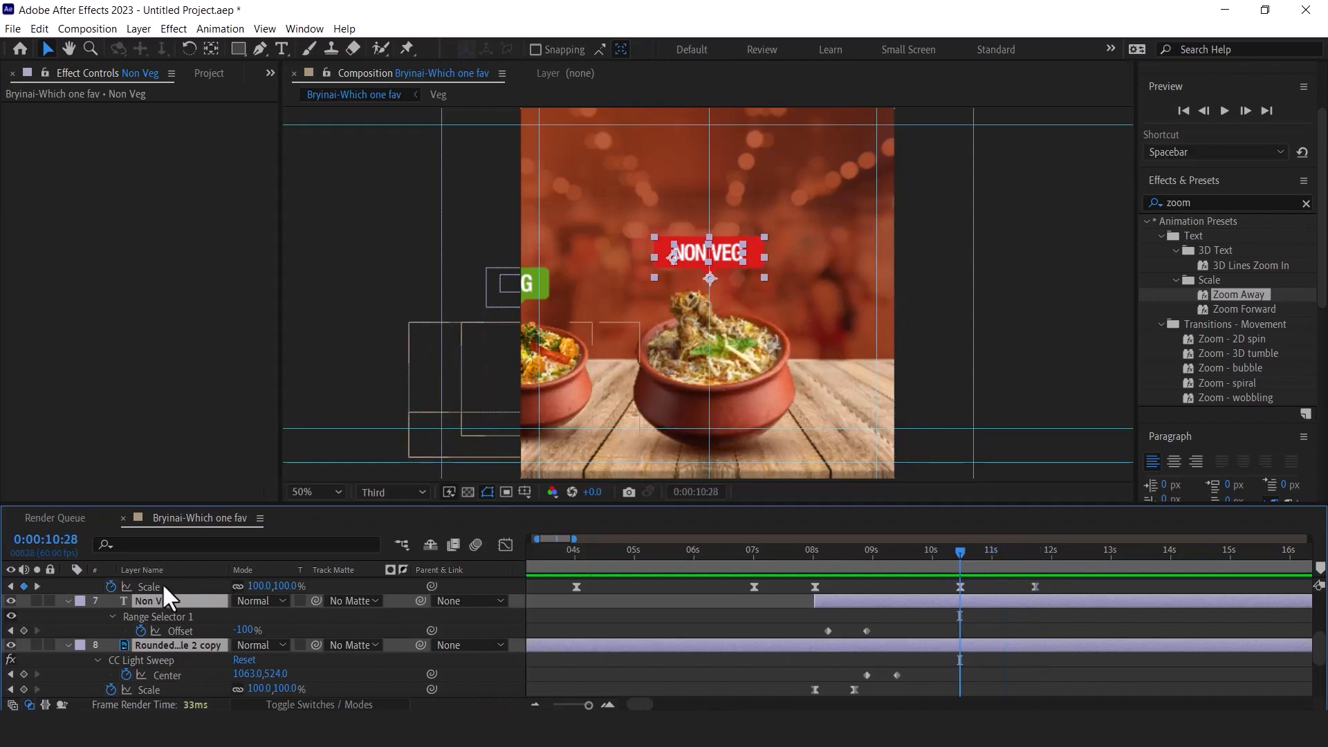
{"action": "key", "text": "p"}
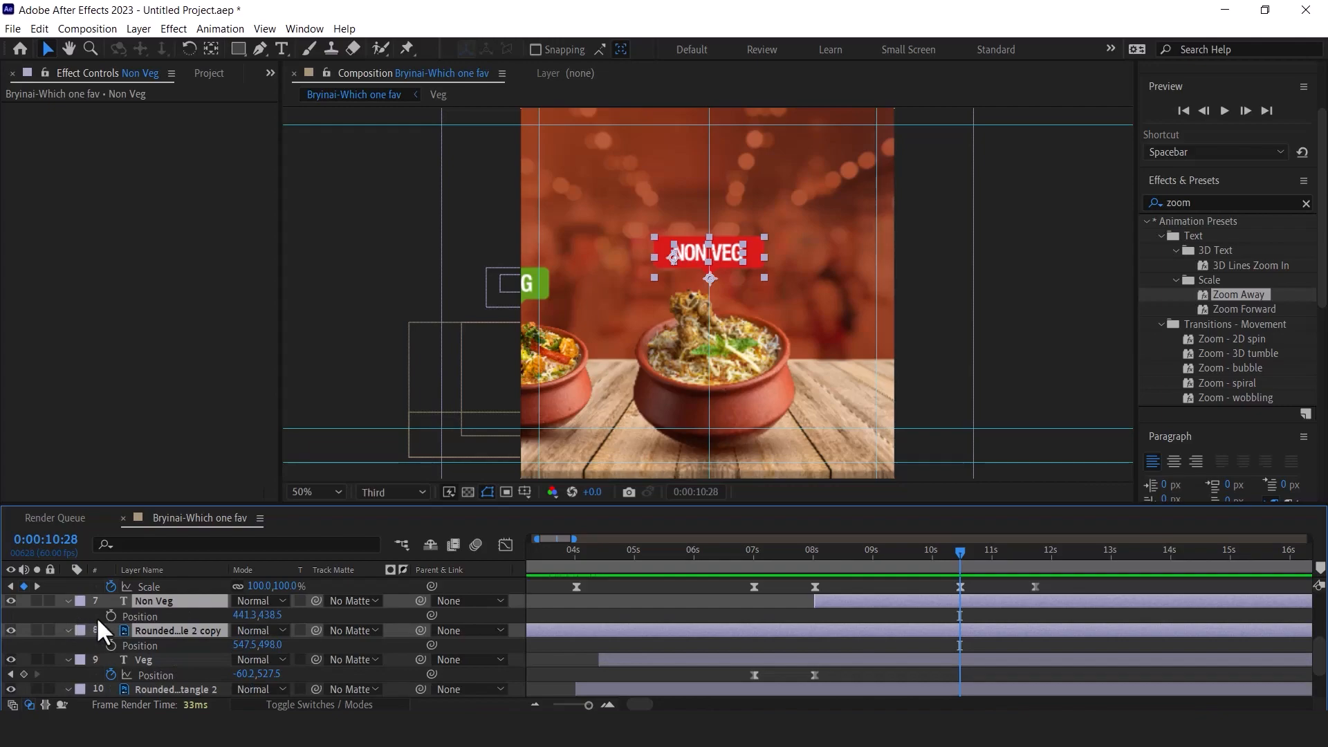
{"action": "left_click", "coordinate": [111, 613]}
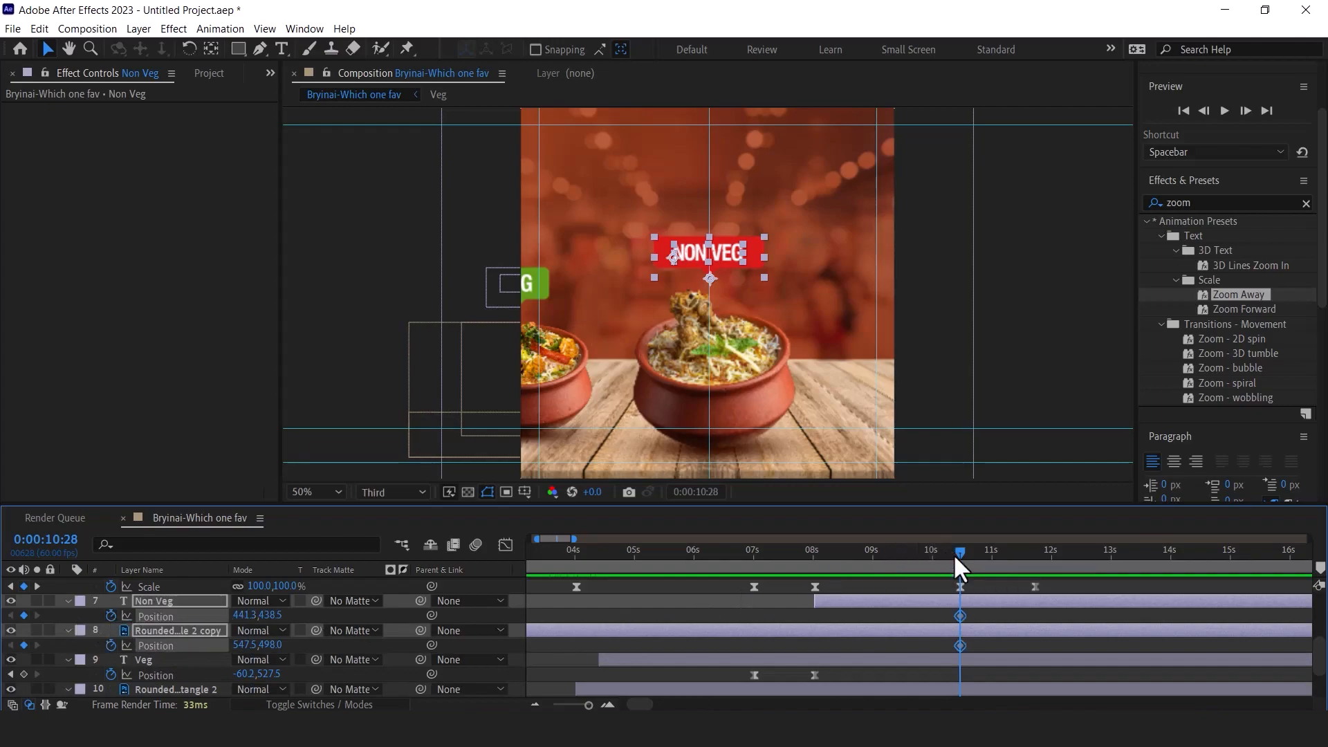
Move the Non Veg label above its bowl at 0:00:11:43, with the text at 673.3,506.5 and its rectangle at 779.5,566.0
{"action": "left_click", "coordinate": [1032, 548]}
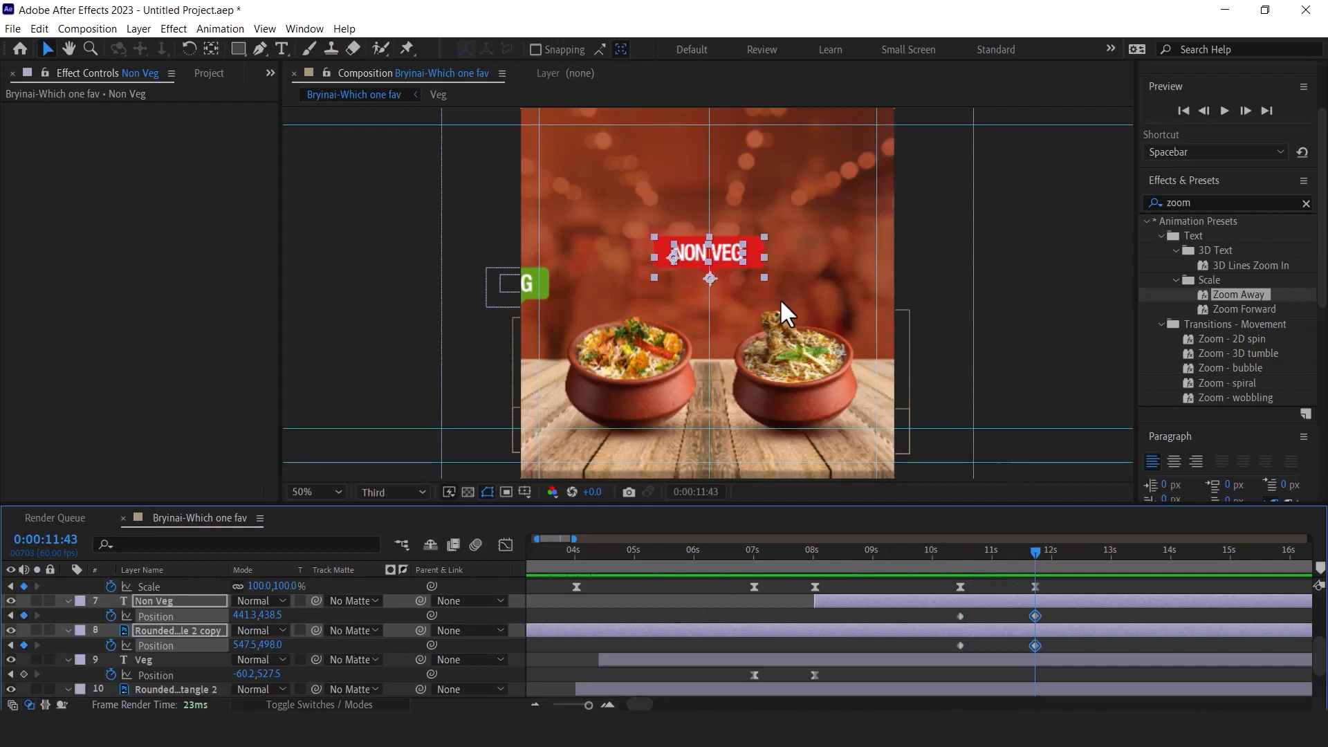
{"action": "left_click_drag", "start_coordinate": [751, 242], "coordinate": [833, 268]}
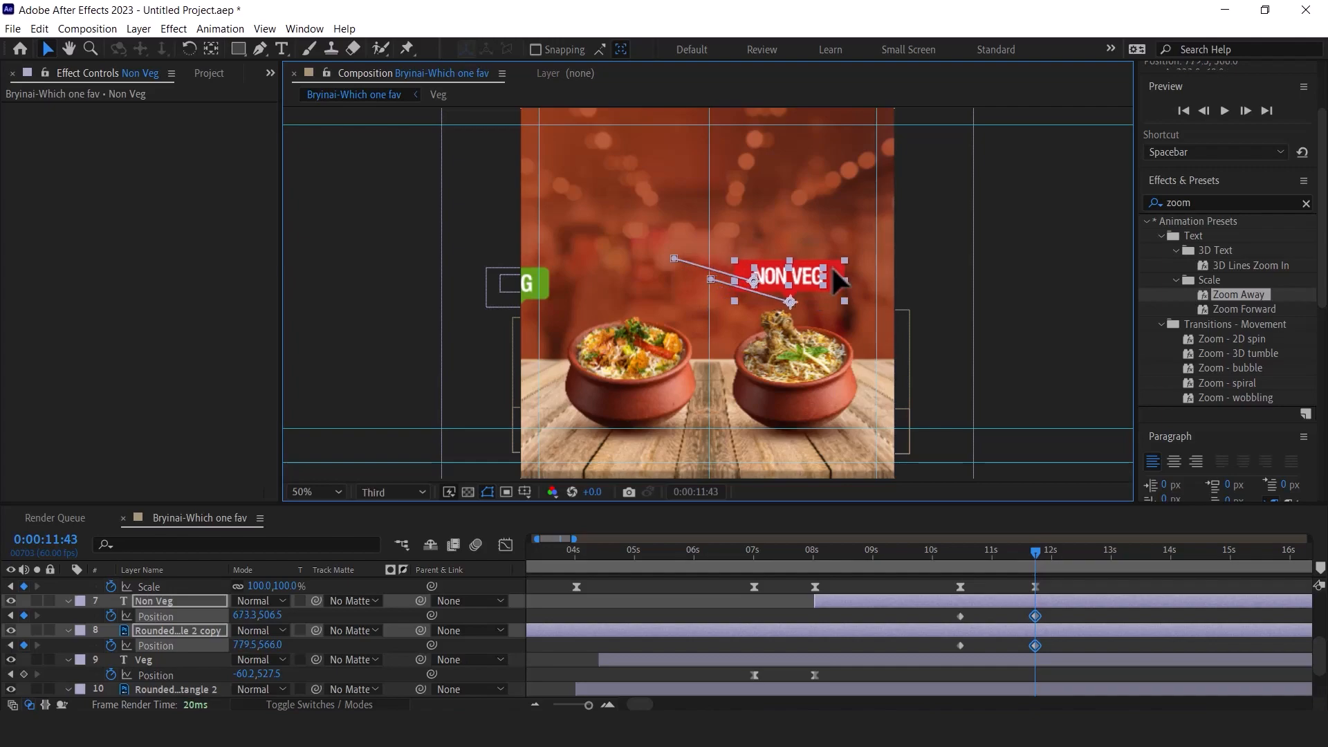
{"action": "left_click_drag", "start_coordinate": [1028, 552], "coordinate": [960, 557]}
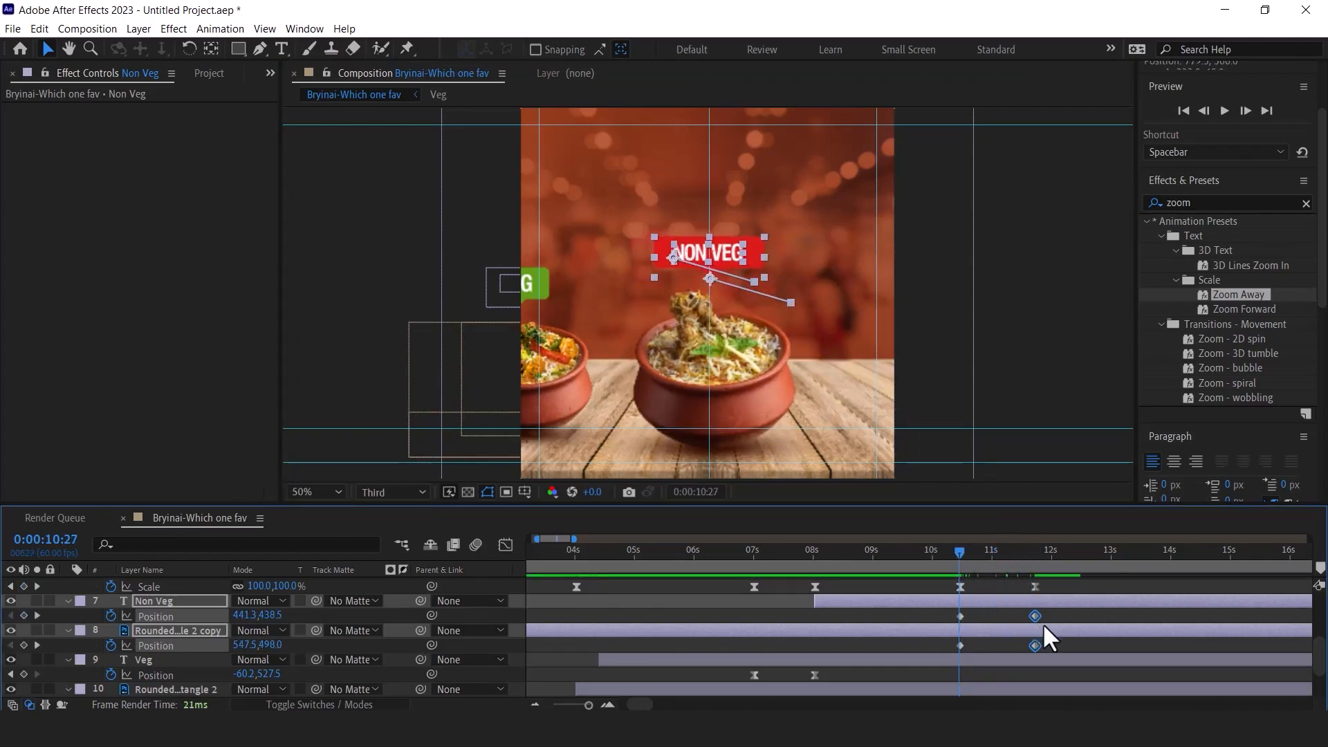
Apply Easy Ease to both Position keyframes of the Non Veg text and Rounded Rectangle 2 copy
{"action": "left_click_drag", "start_coordinate": [1047, 610], "coordinate": [942, 650]}
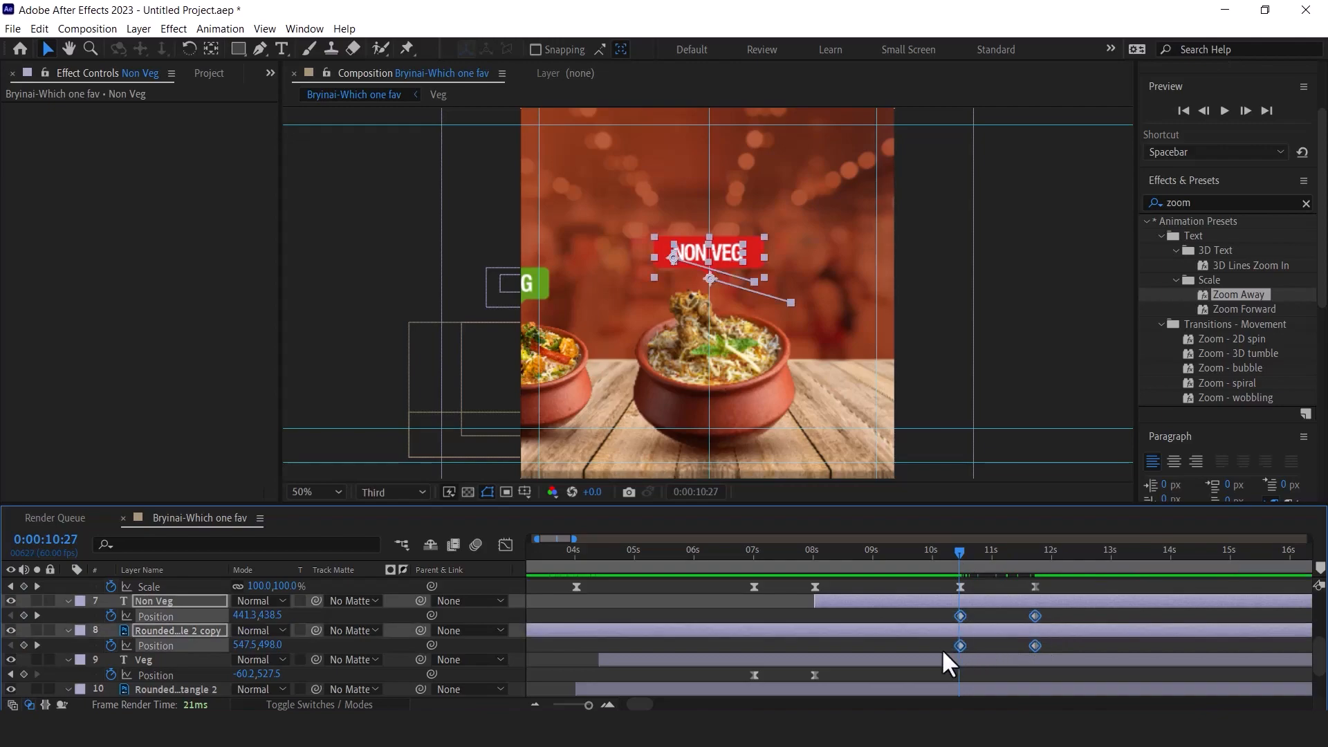
{"action": "right_click", "coordinate": [960, 643]}
{"action": "mouse_move", "coordinate": [1000, 633]}
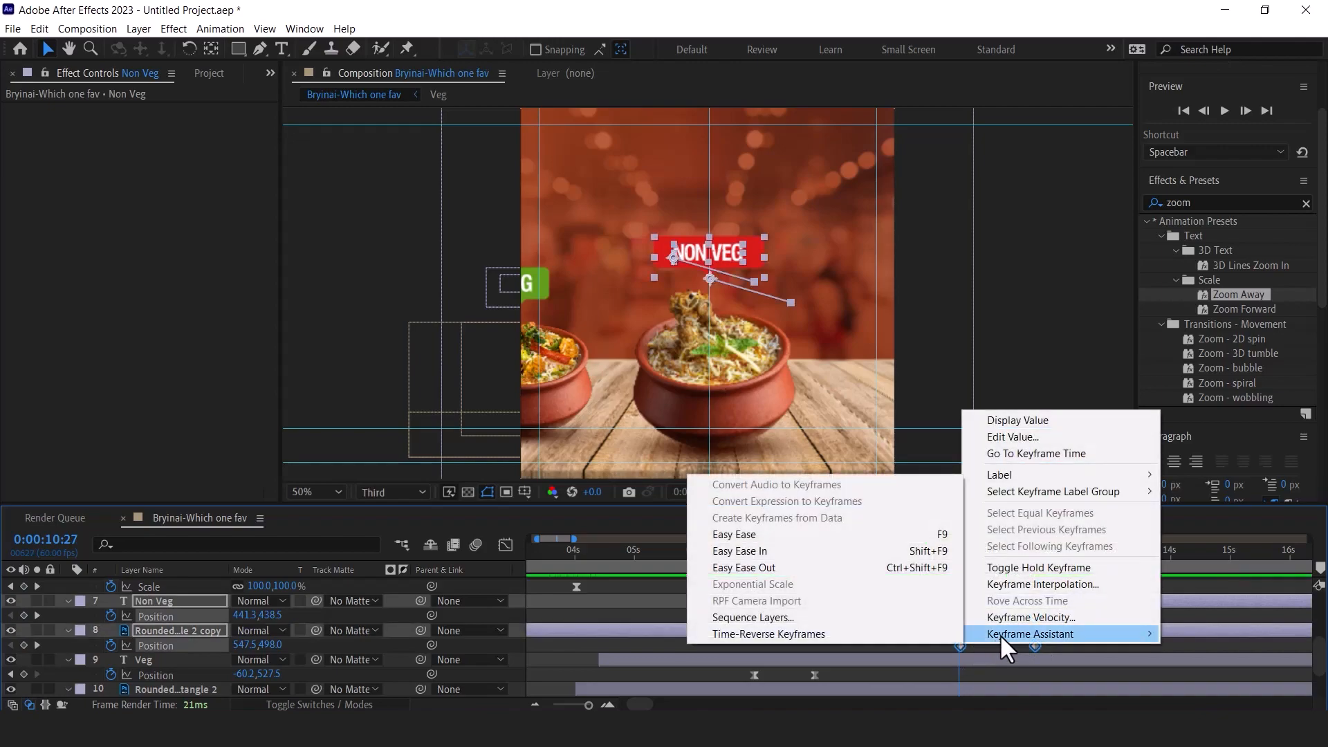
{"action": "left_click", "coordinate": [758, 536]}
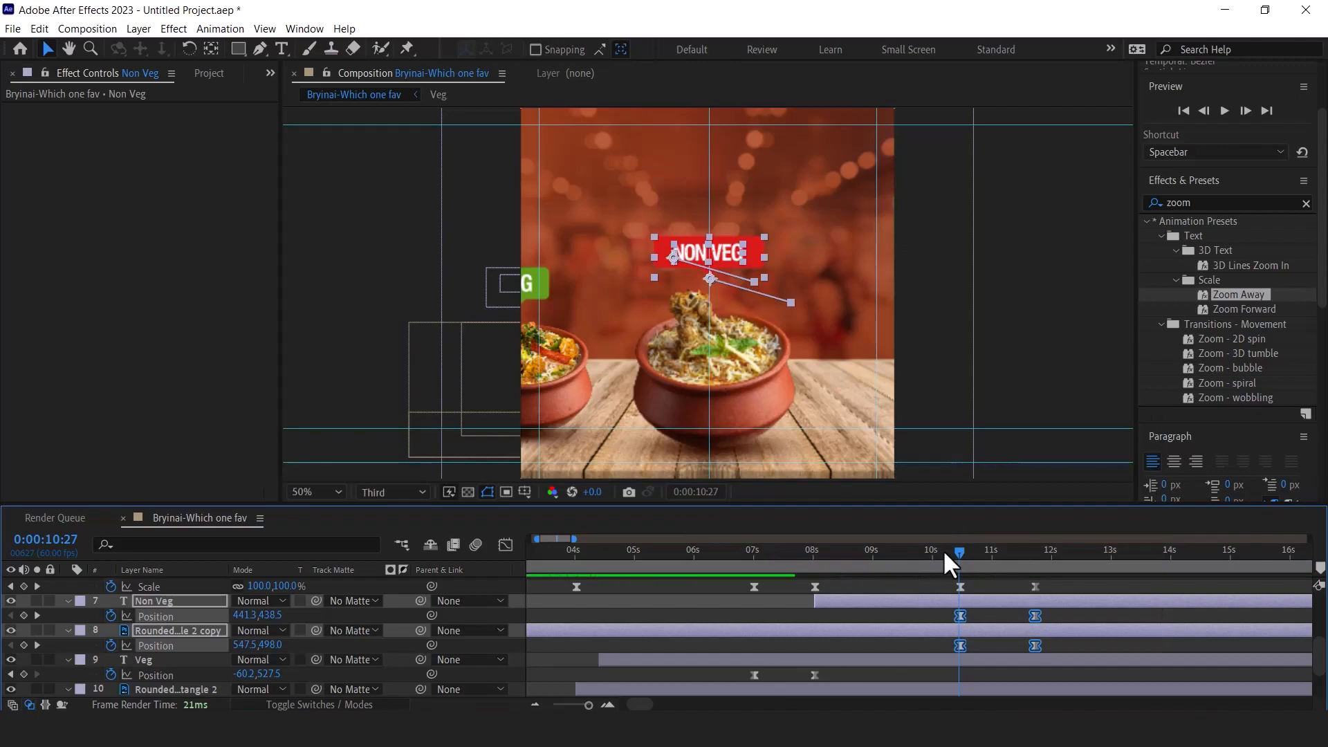
Reshape the Non Veg label's Position speed graph into an early peak with a long slow finish, and preview it
{"action": "left_click", "coordinate": [505, 545]}
{"action": "left_click_drag", "start_coordinate": [1010, 671], "coordinate": [1002, 653]}
{"action": "key", "text": "space"}
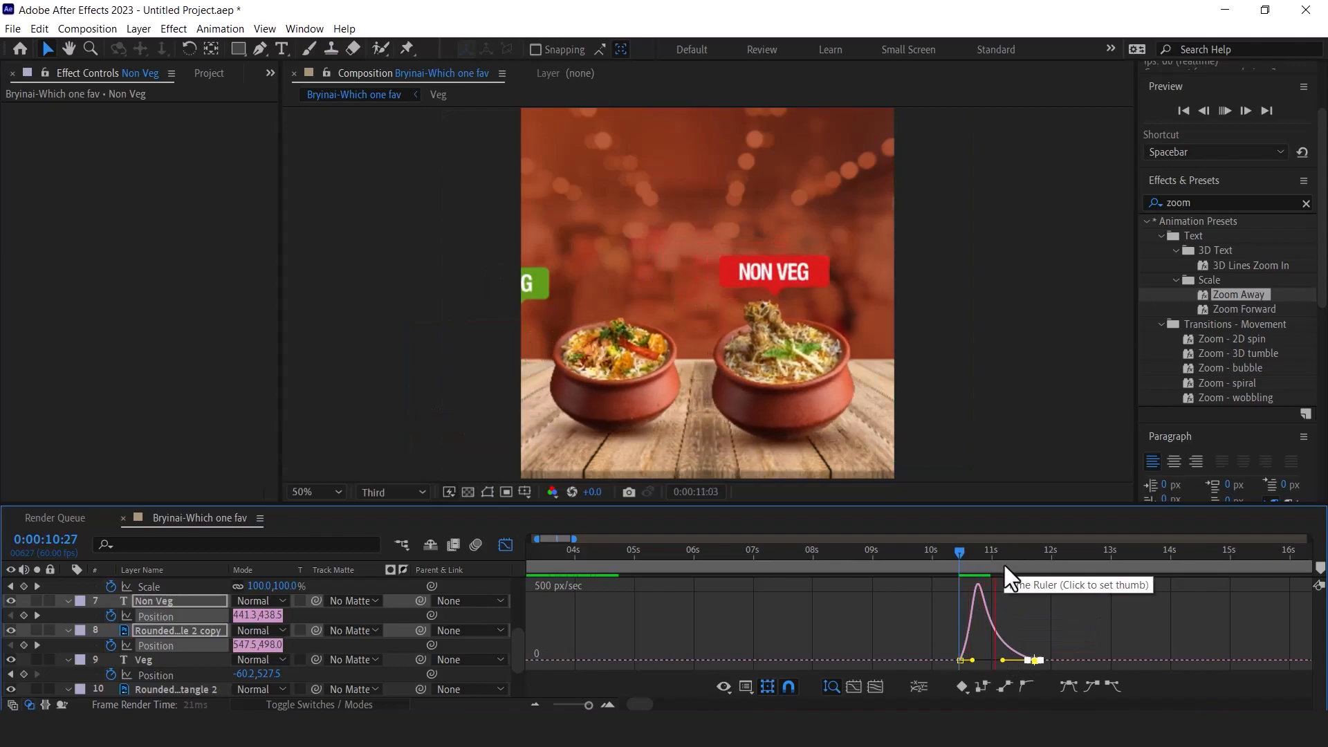
{"action": "key", "text": "space"}
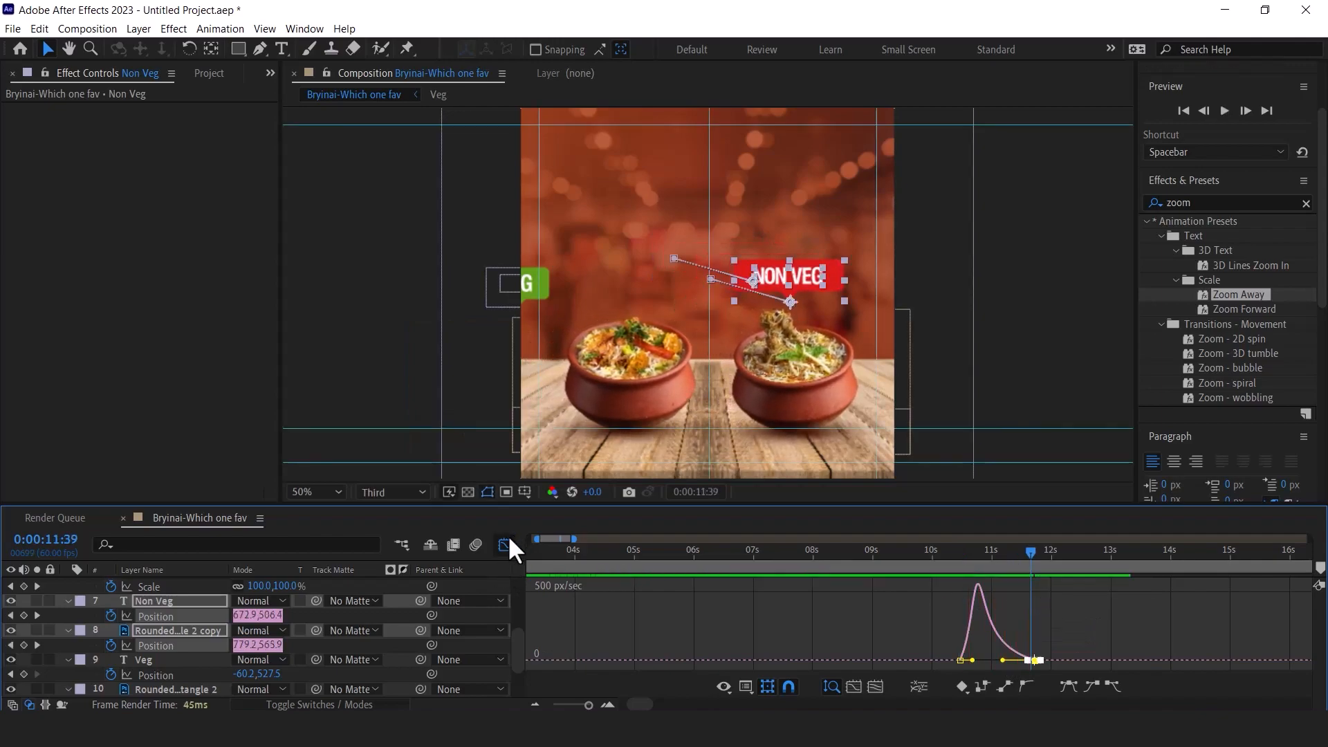
{"action": "left_click", "coordinate": [503, 544]}
Keyframe the Veg text and Rounded Rectangle 2 to slide in above the Veg bowl at 0:00:11:43, and preview the move
{"action": "left_click_drag", "start_coordinate": [952, 551], "coordinate": [1038, 567]}
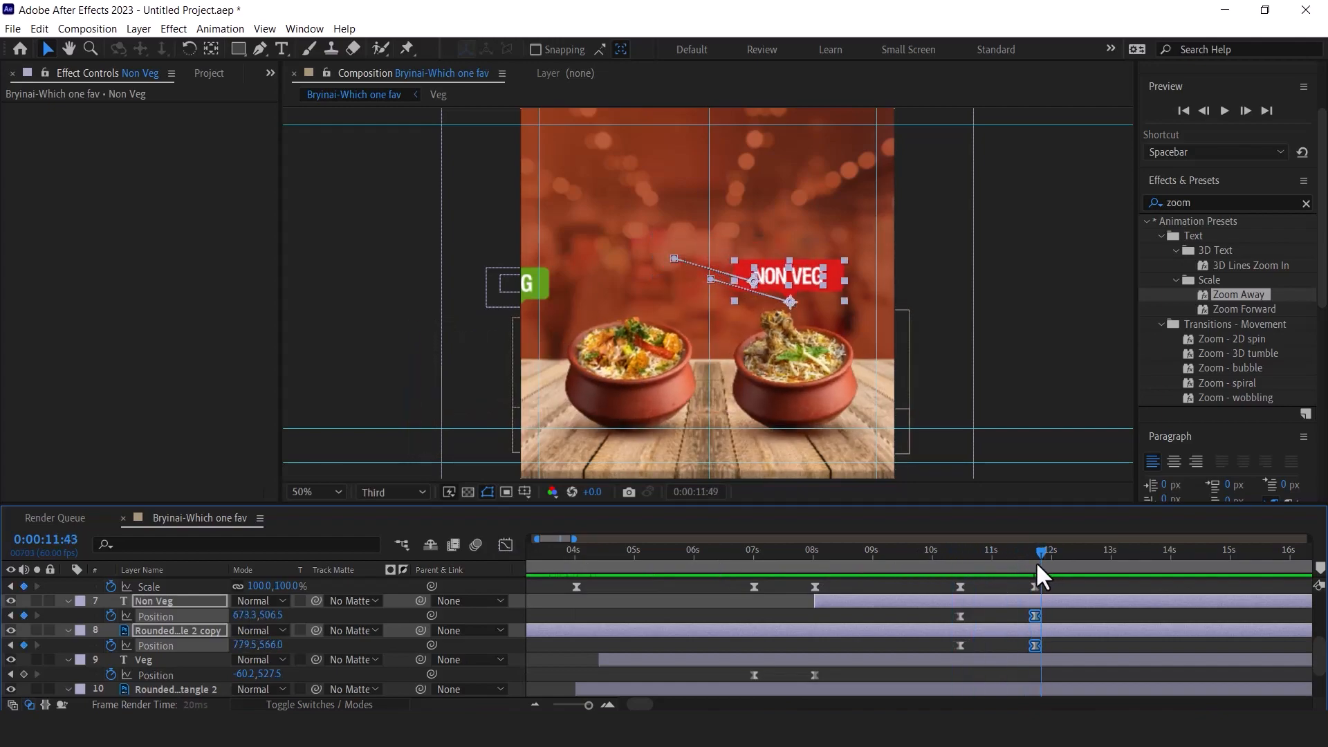
{"action": "scroll", "coordinate": [182, 634], "scroll_direction": "down", "scroll_amount": 3}
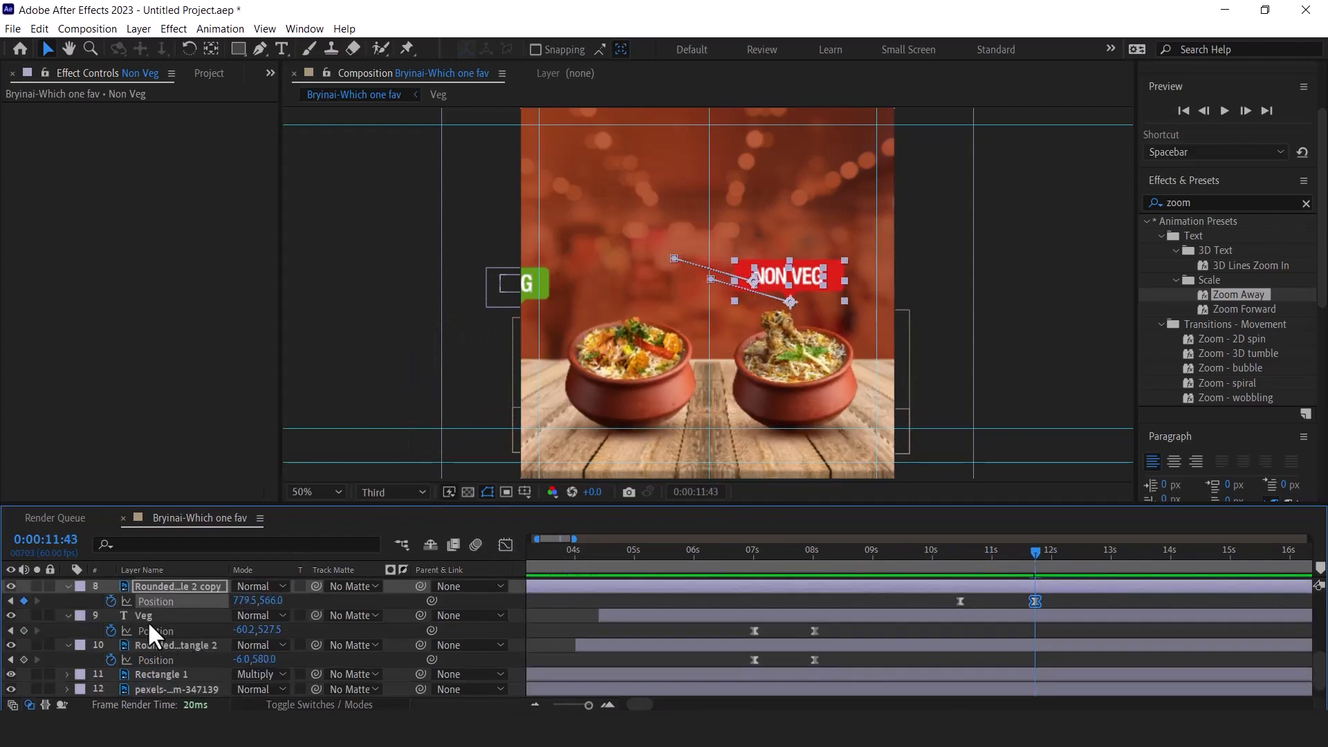
{"action": "left_click", "coordinate": [147, 618]}
{"action": "mouse_move", "coordinate": [1035, 554]}
{"action": "left_mouse_down"}
{"action": "mouse_move", "coordinate": [960, 556]}
{"action": "mouse_move", "coordinate": [1043, 552]}
{"action": "left_mouse_up"}
{"action": "left_click", "coordinate": [24, 630]}
{"action": "left_click_drag", "start_coordinate": [546, 276], "coordinate": [657, 276]}
{"action": "mouse_move", "coordinate": [1034, 563]}
{"action": "left_mouse_down"}
{"action": "mouse_move", "coordinate": [953, 558]}
{"action": "mouse_move", "coordinate": [1036, 559]}
{"action": "left_mouse_up"}
{"action": "key", "text": "space"}
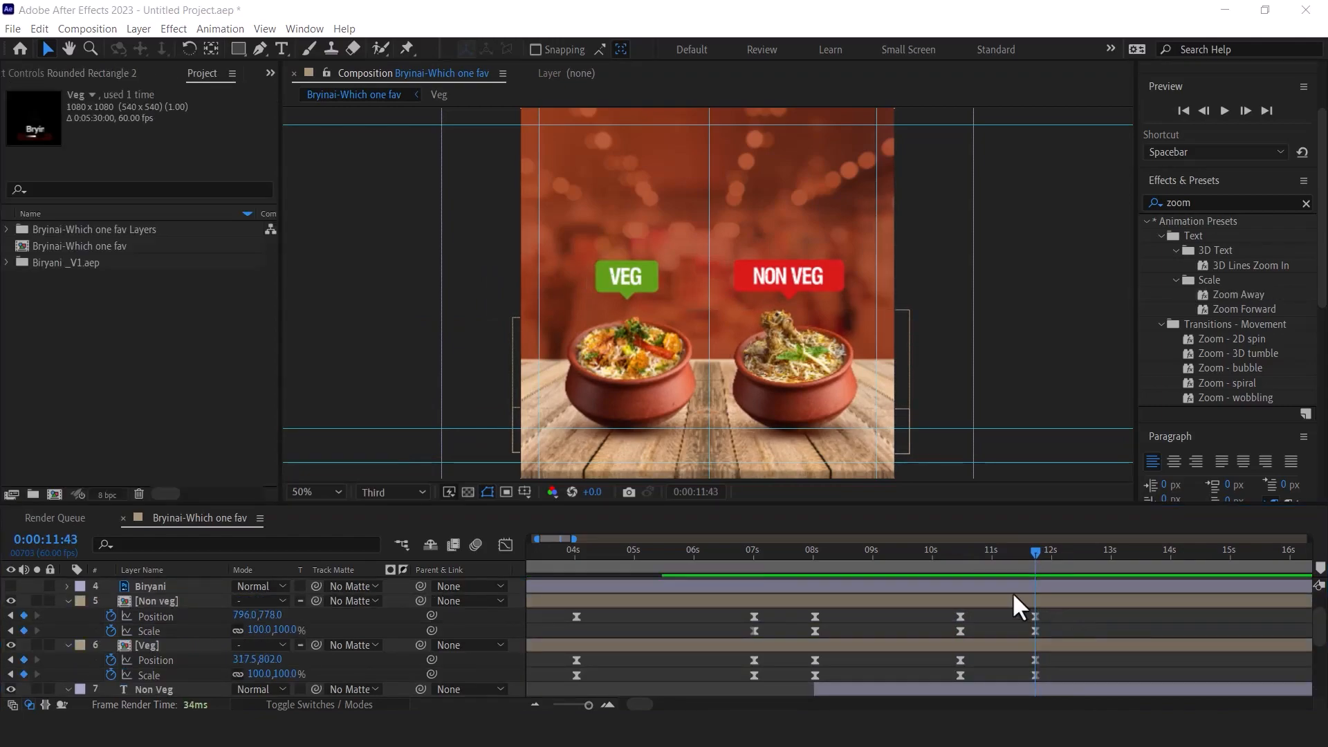
Open the Veg precomposition and paste the copied Smoke Element 10 layer above Layer 4
{"action": "left_click", "coordinate": [145, 644]}
{"action": "double_click", "coordinate": [130, 644]}
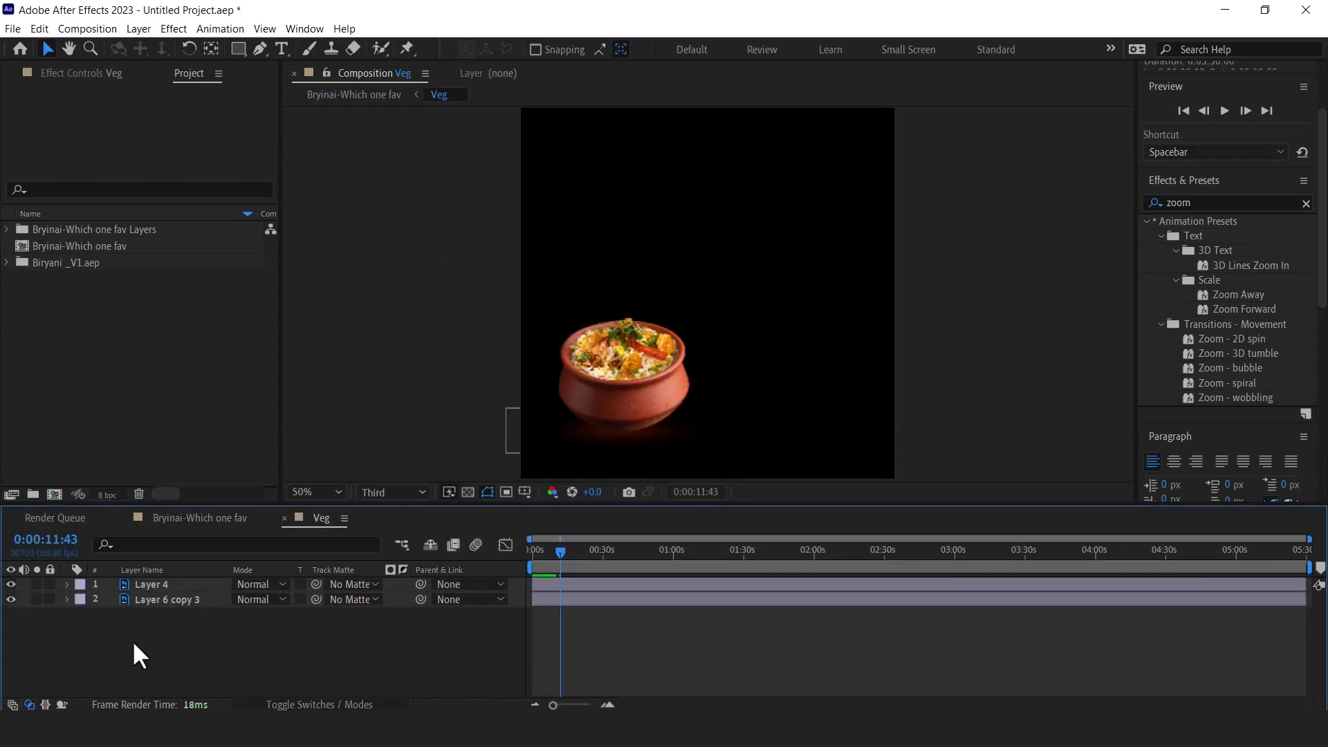
{"action": "left_click", "coordinate": [181, 585]}
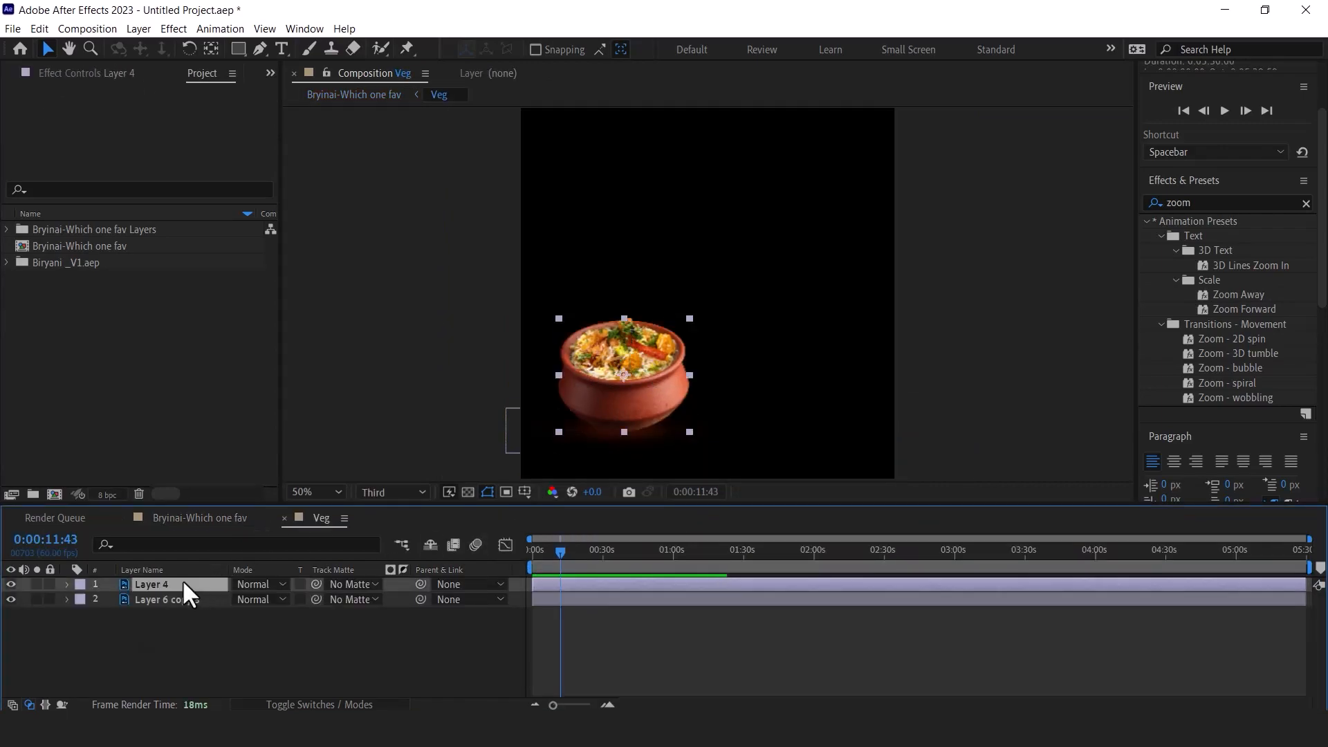
{"action": "key", "text": "ctrl+v"}
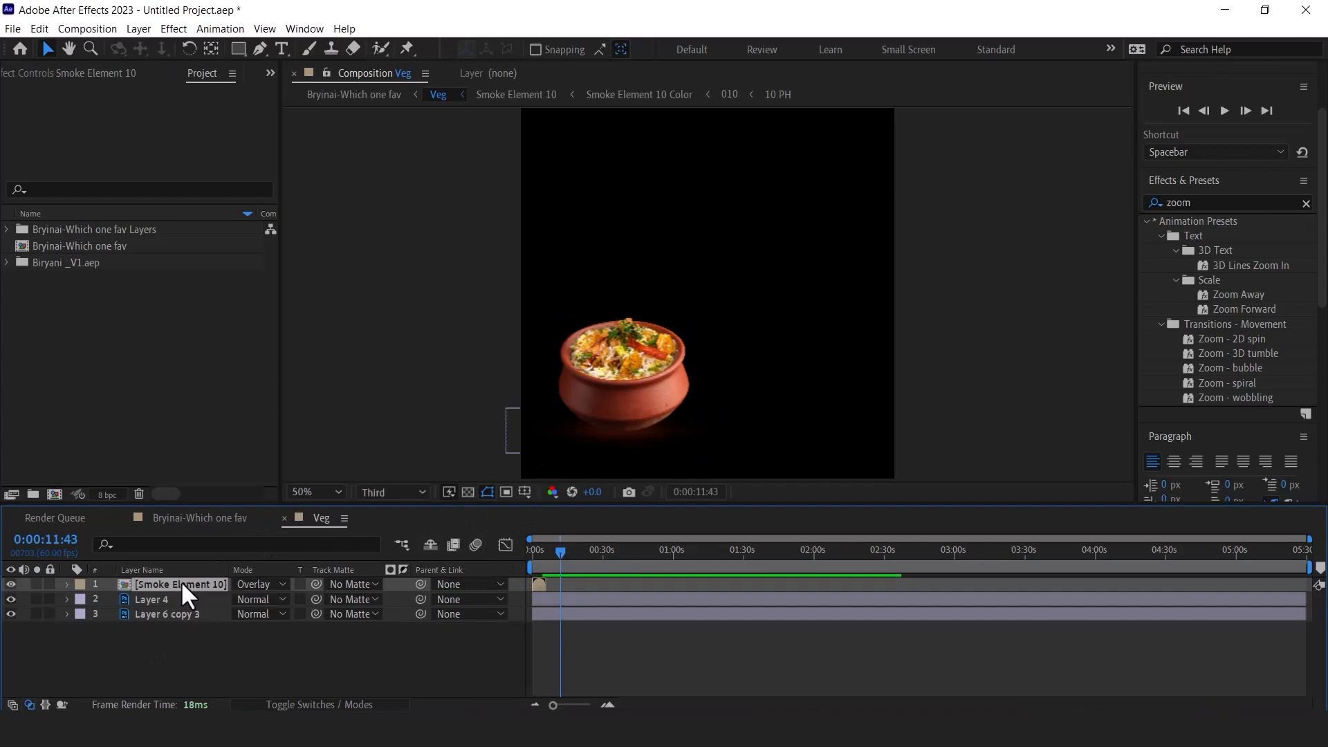
Position the Smoke Element 10 layer so the smoke rises from the Veg bowl, and check it across the layer's duration
{"action": "key", "text": "Home"}
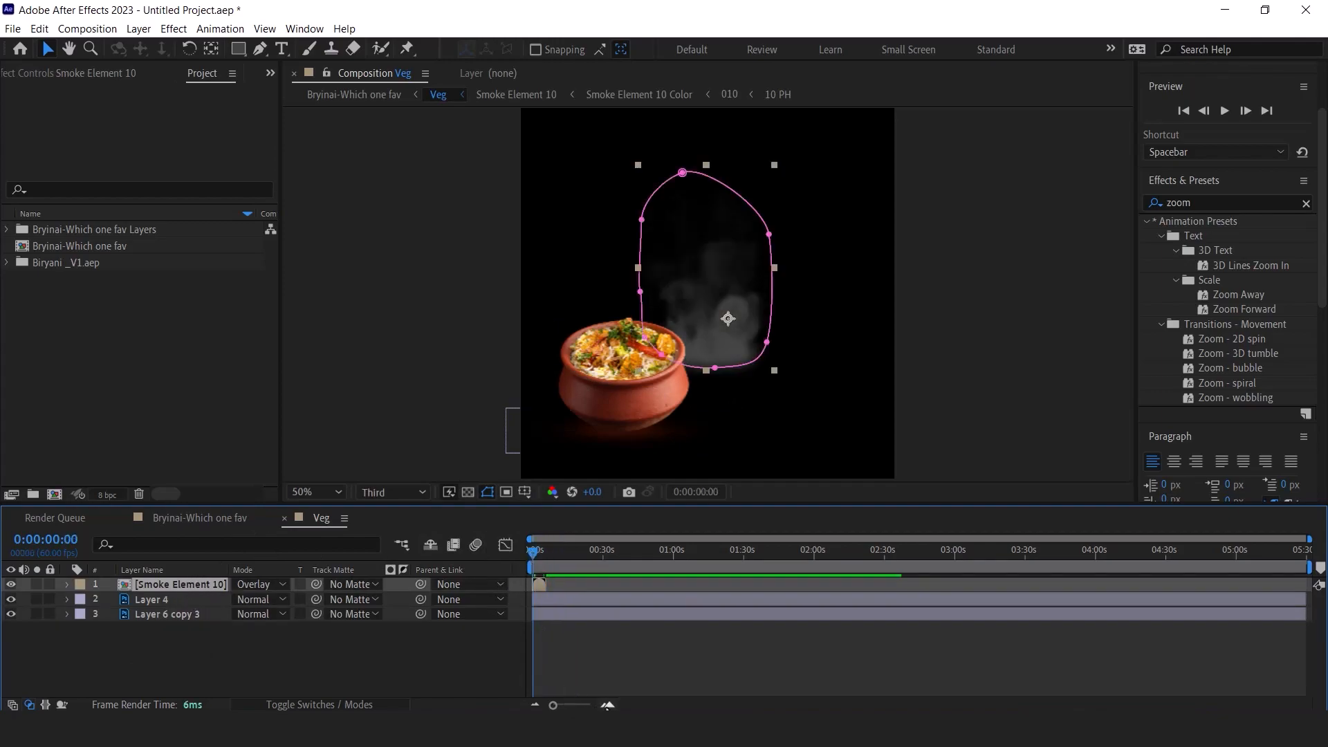
{"action": "key", "text": "="}
{"action": "key", "text": "="}
{"action": "key", "text": "="}
{"action": "left_click_drag", "start_coordinate": [550, 565], "coordinate": [575, 552]}
{"action": "left_click_drag", "start_coordinate": [733, 322], "coordinate": [643, 351]}
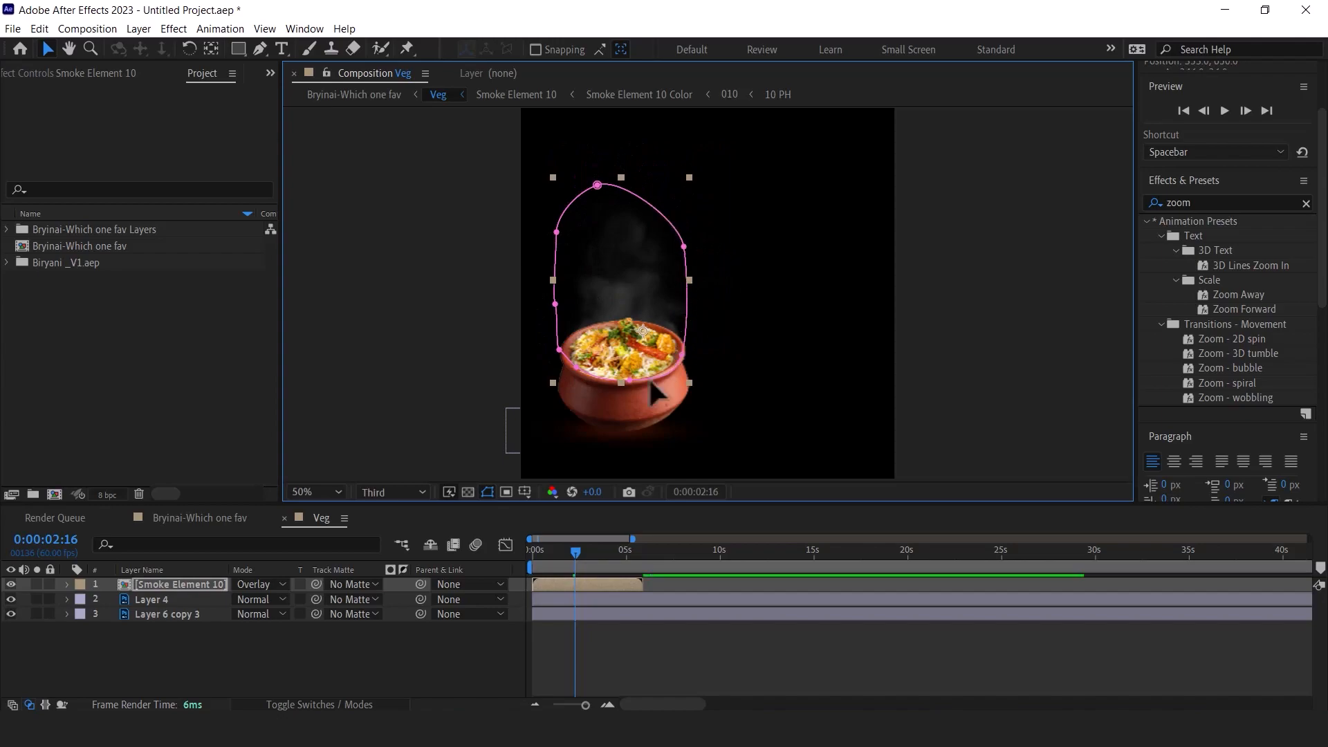
{"action": "left_click", "coordinate": [66, 583]}
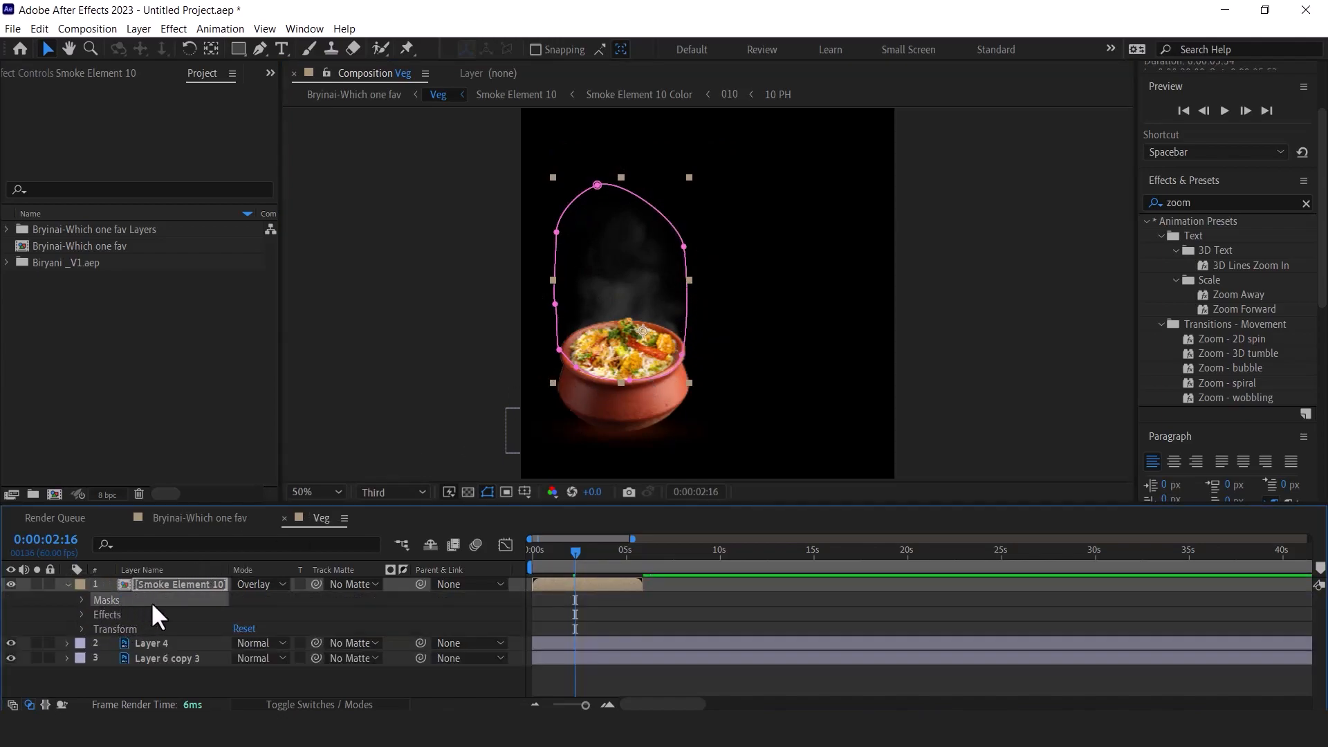
{"action": "left_click", "coordinate": [211, 583]}
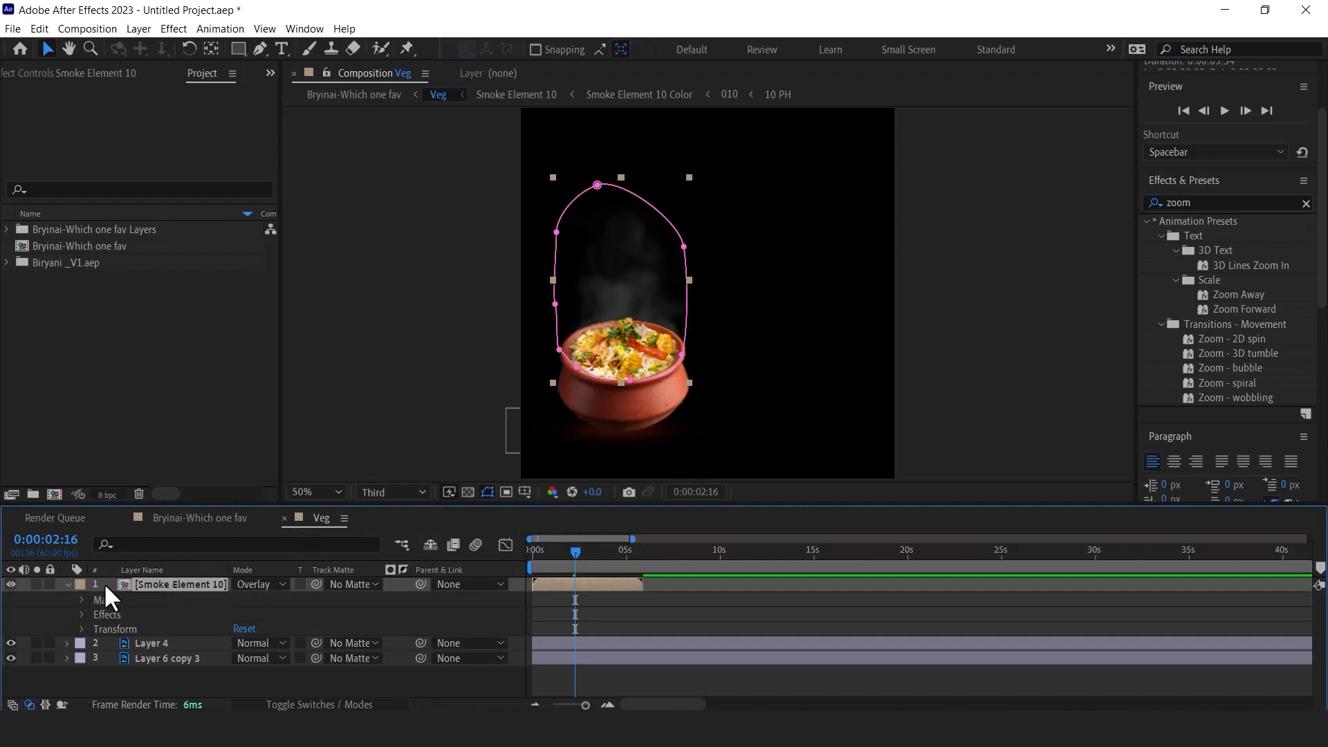
{"action": "left_click", "coordinate": [68, 583]}
{"action": "mouse_move", "coordinate": [557, 544]}
{"action": "left_mouse_down"}
{"action": "mouse_move", "coordinate": [528, 549]}
{"action": "mouse_move", "coordinate": [613, 550]}
{"action": "mouse_move", "coordinate": [533, 553]}
{"action": "mouse_move", "coordinate": [552, 549]}
{"action": "left_mouse_up"}
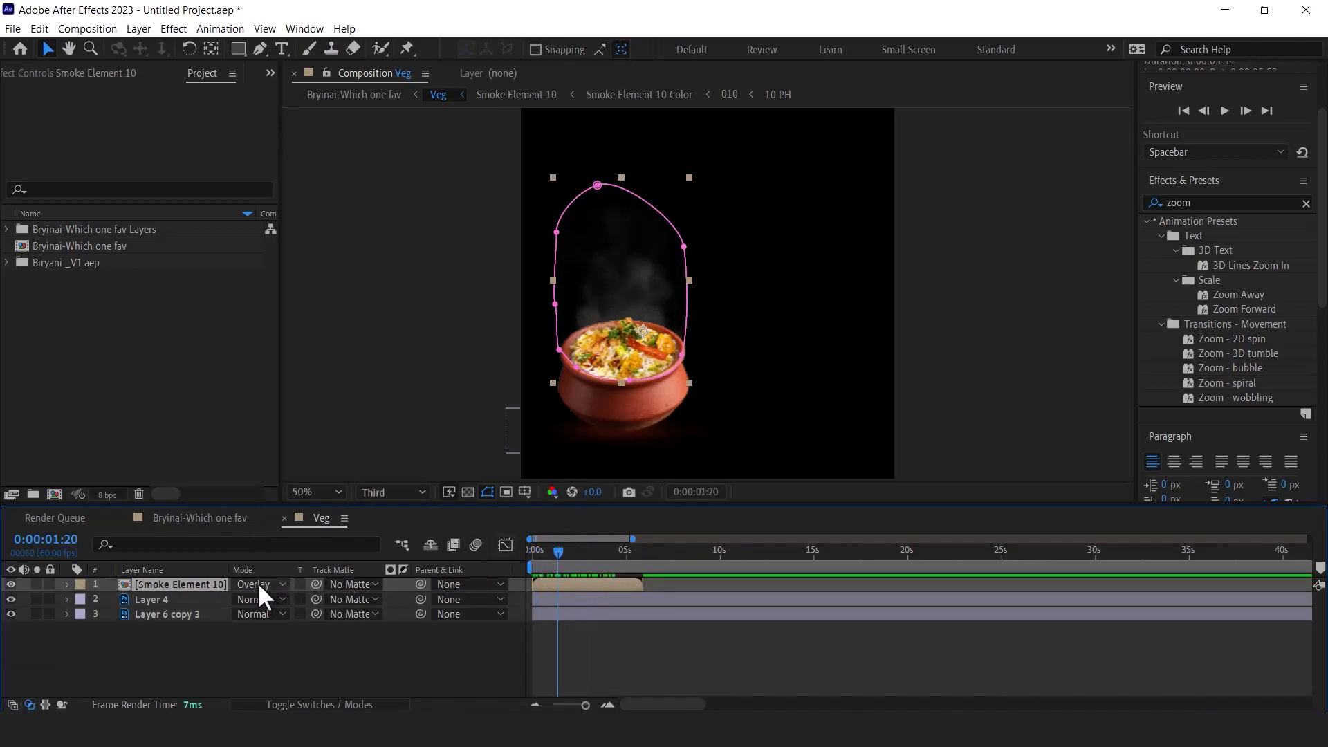
{"action": "left_click_drag", "start_coordinate": [546, 556], "coordinate": [623, 555]}
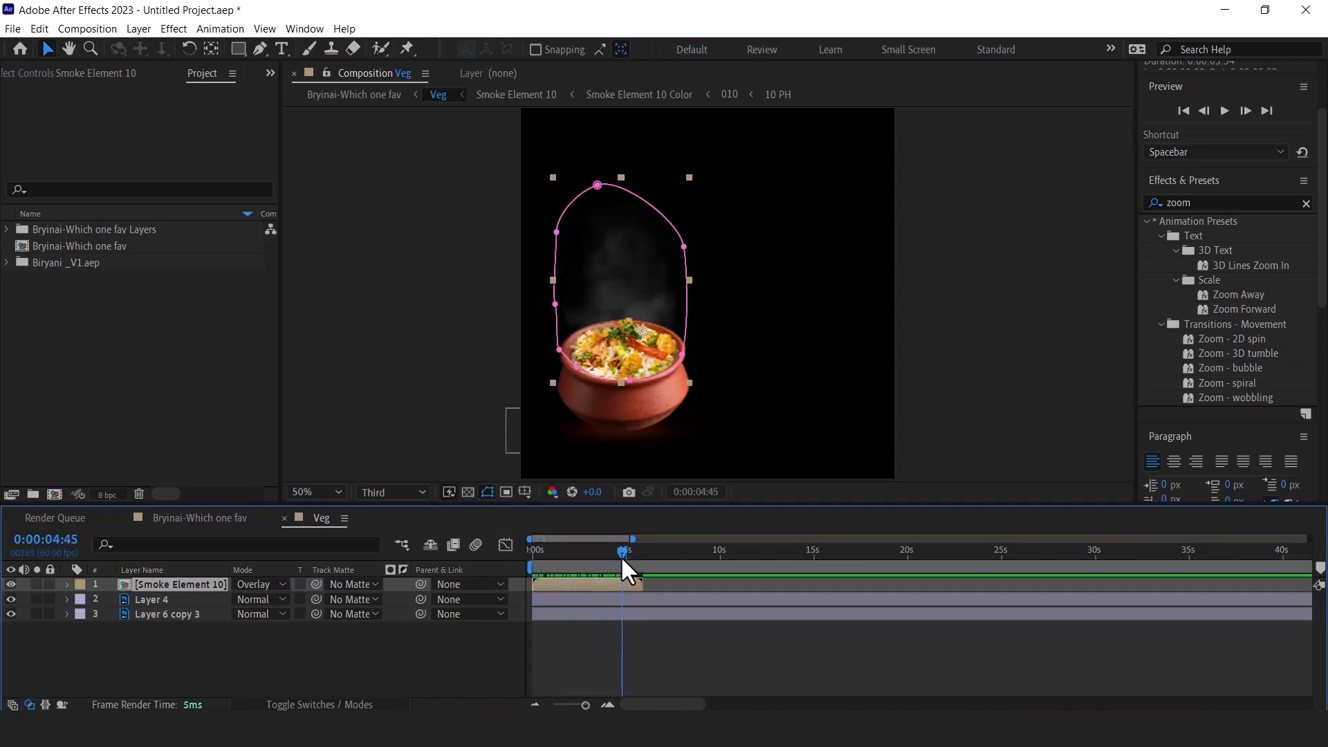
Return to the Bryinai-Which one fav composition, open the Non veg precomposition and paste the Smoke Element 10 layer above Layer 3 copy
{"action": "key", "text": "Tab"}
{"action": "left_click", "coordinate": [332, 367]}
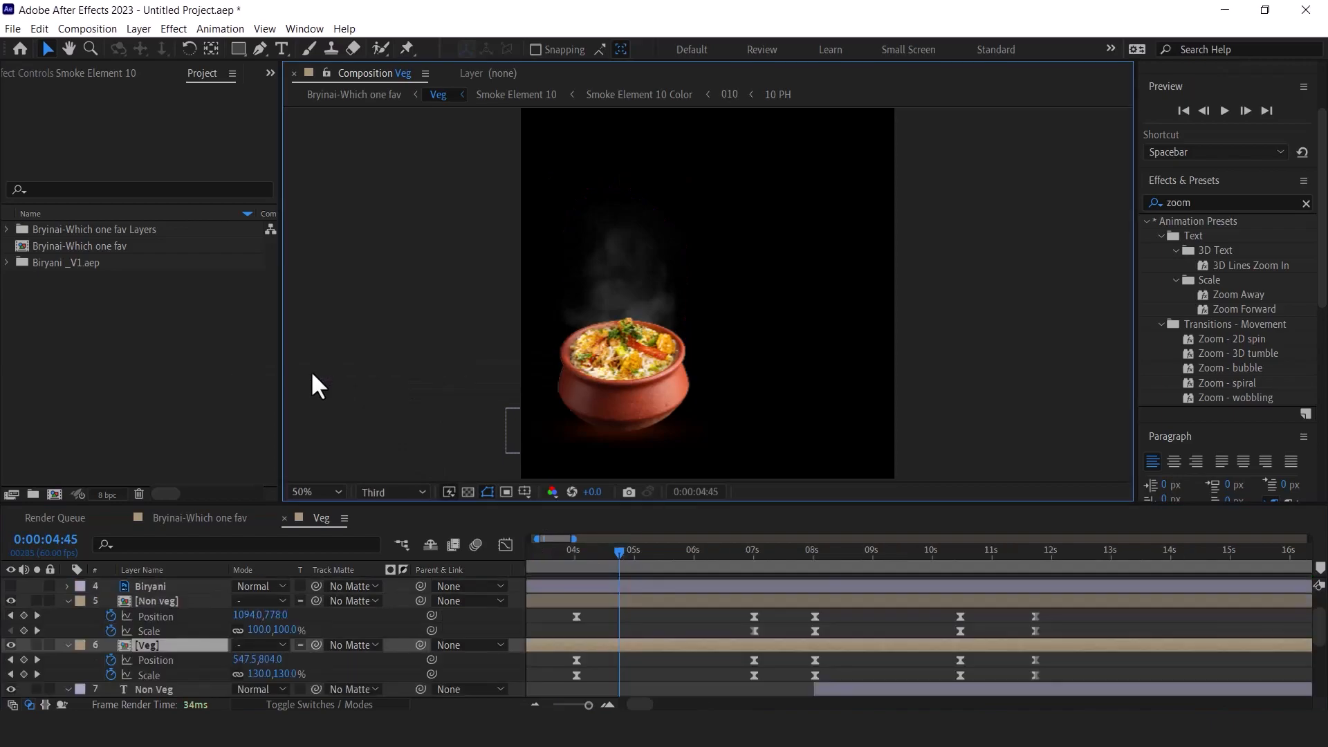
{"action": "left_click_drag", "start_coordinate": [595, 550], "coordinate": [516, 549]}
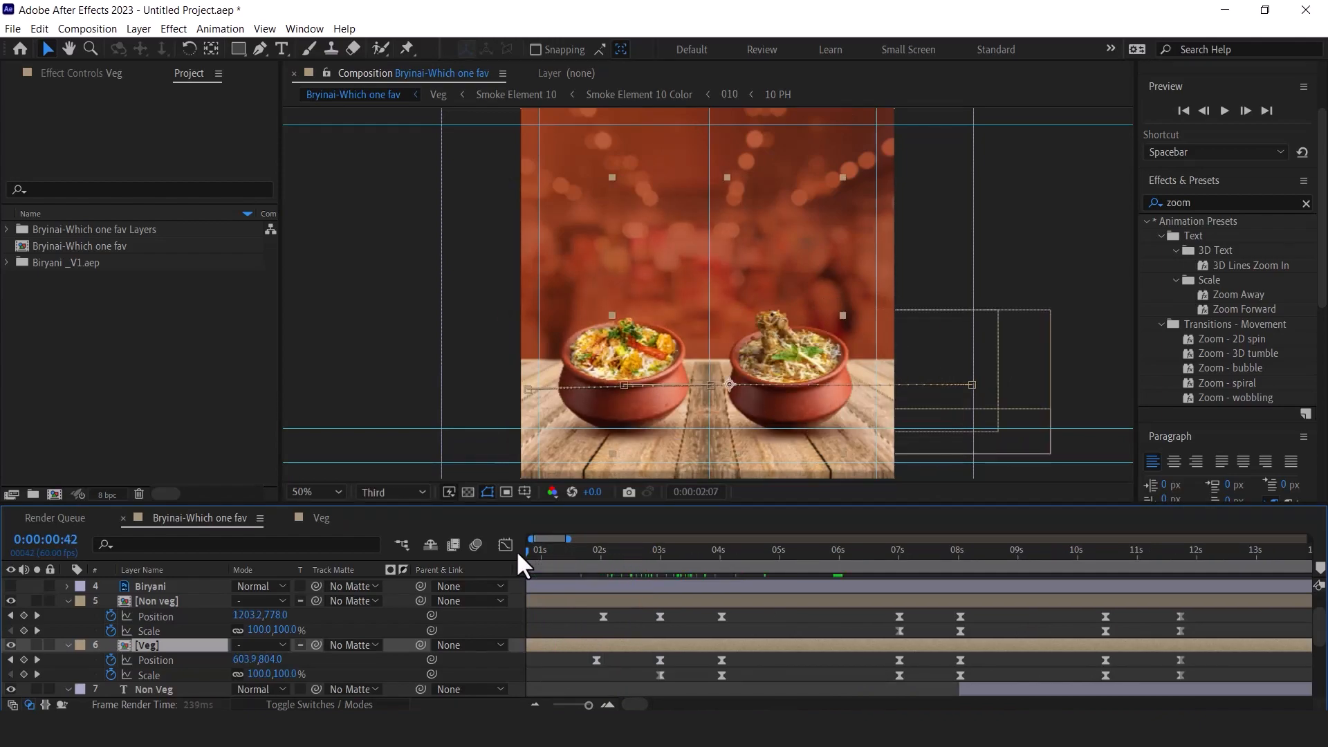
{"action": "double_click", "coordinate": [173, 598]}
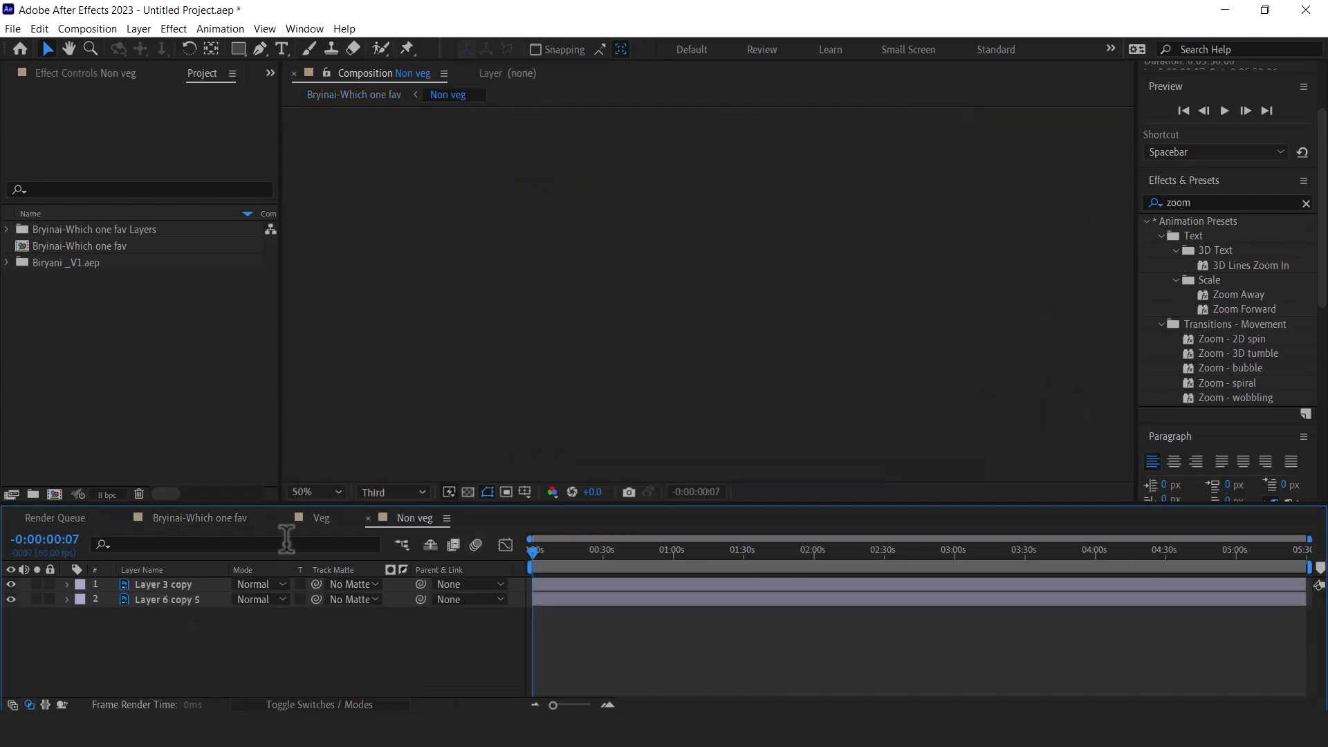
{"action": "left_click", "coordinate": [179, 583]}
{"action": "left_click_drag", "start_coordinate": [518, 541], "coordinate": [639, 548]}
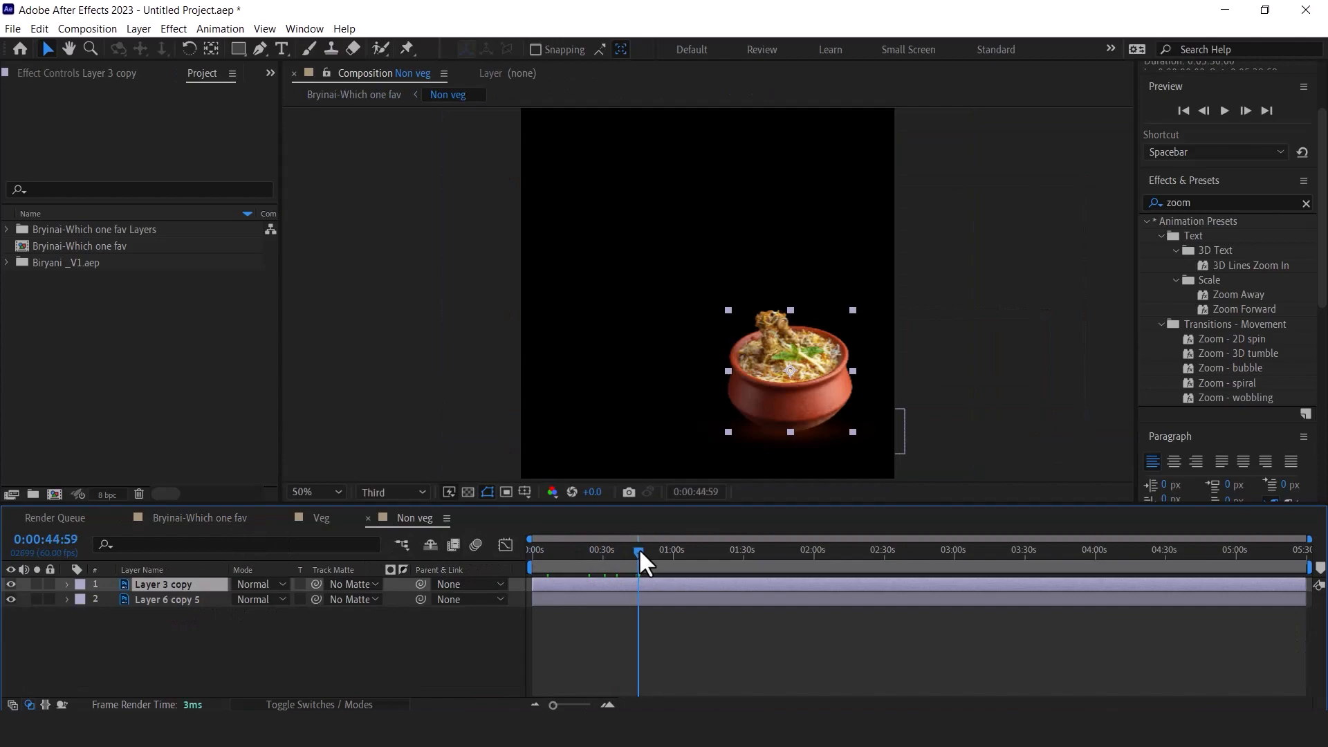
{"action": "key", "text": "ctrl+v"}
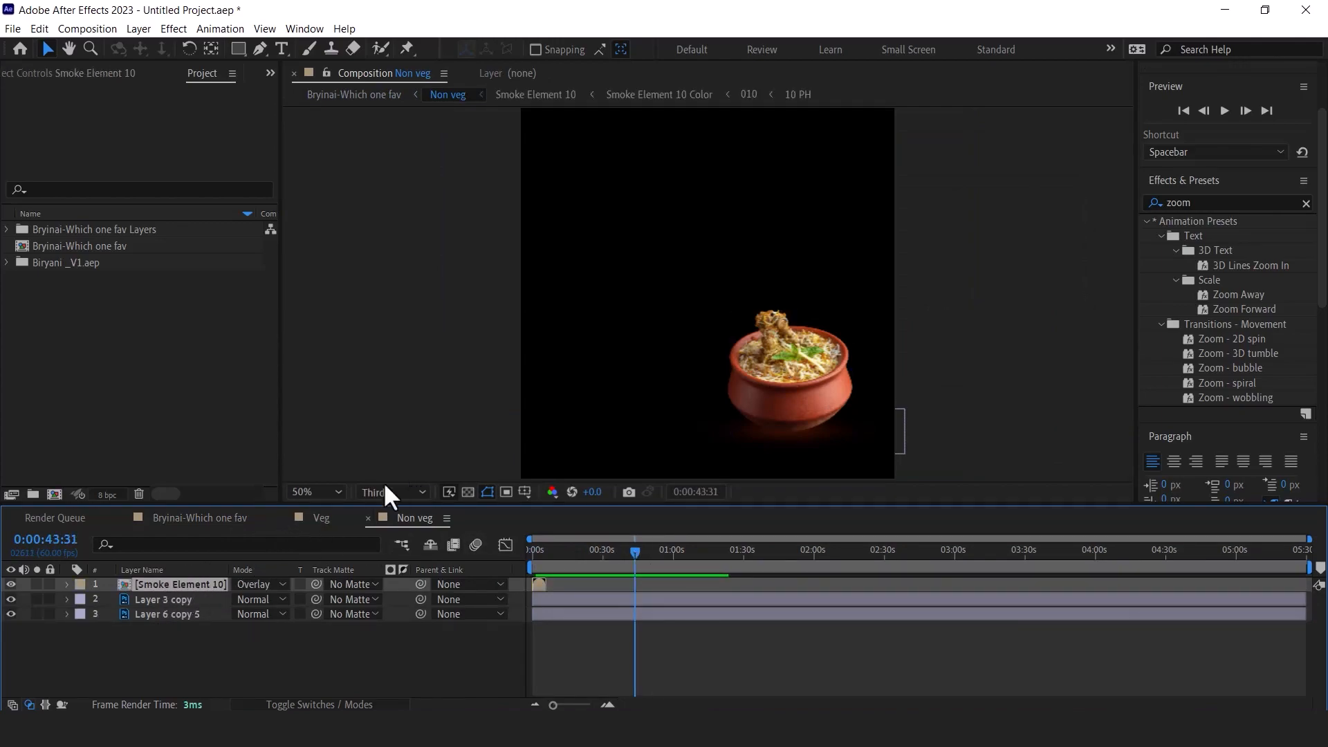
Position the Smoke Element 10 layer so the smoke rises from the Non veg bowl, and check it over time
{"action": "left_click_drag", "start_coordinate": [559, 552], "coordinate": [504, 563]}
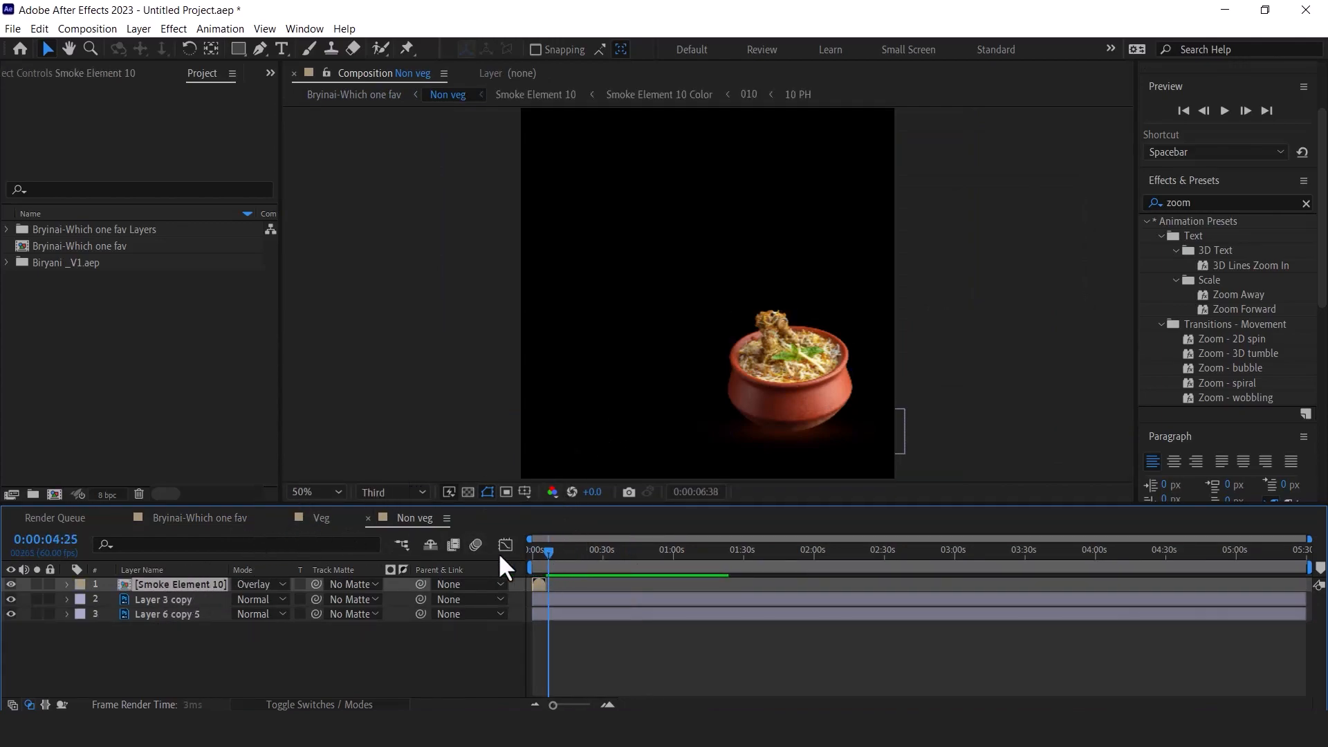
{"action": "left_click", "coordinate": [607, 705]}
{"action": "left_click_drag", "start_coordinate": [699, 334], "coordinate": [777, 345]}
{"action": "left_click_drag", "start_coordinate": [558, 563], "coordinate": [599, 544]}
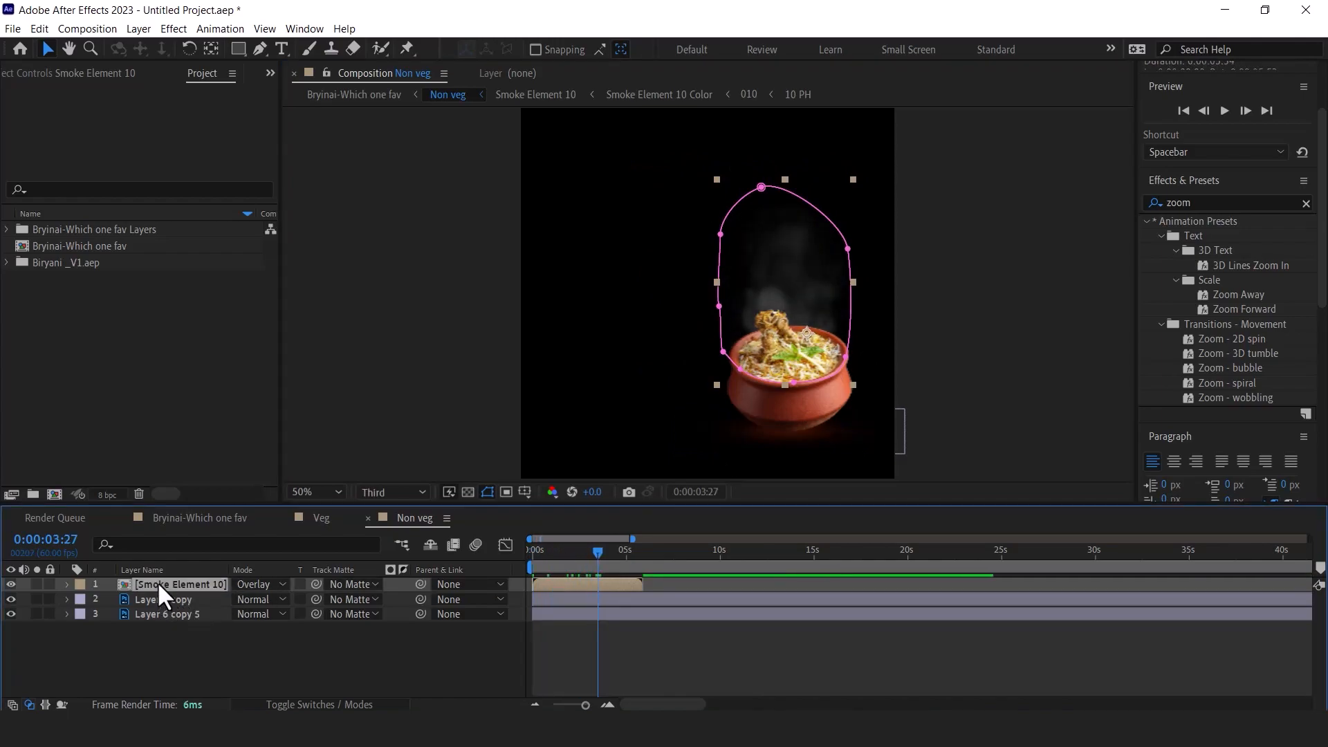
Duplicate Smoke Element 10 twice in the Non veg precomposition and place the copies end to end, to about 17 seconds
{"action": "key", "text": "ctrl+d"}
{"action": "left_click_drag", "start_coordinate": [542, 585], "coordinate": [646, 585]}
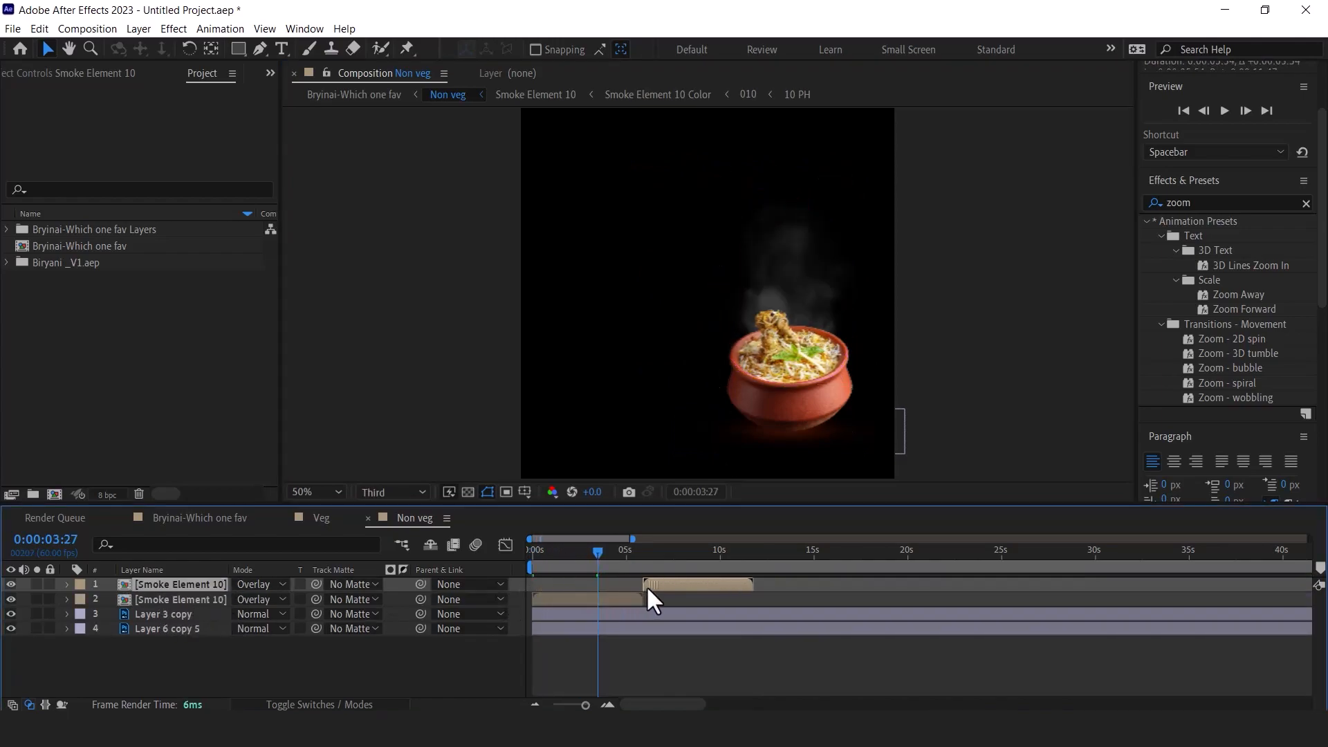
{"action": "key", "text": "ctrl+d"}
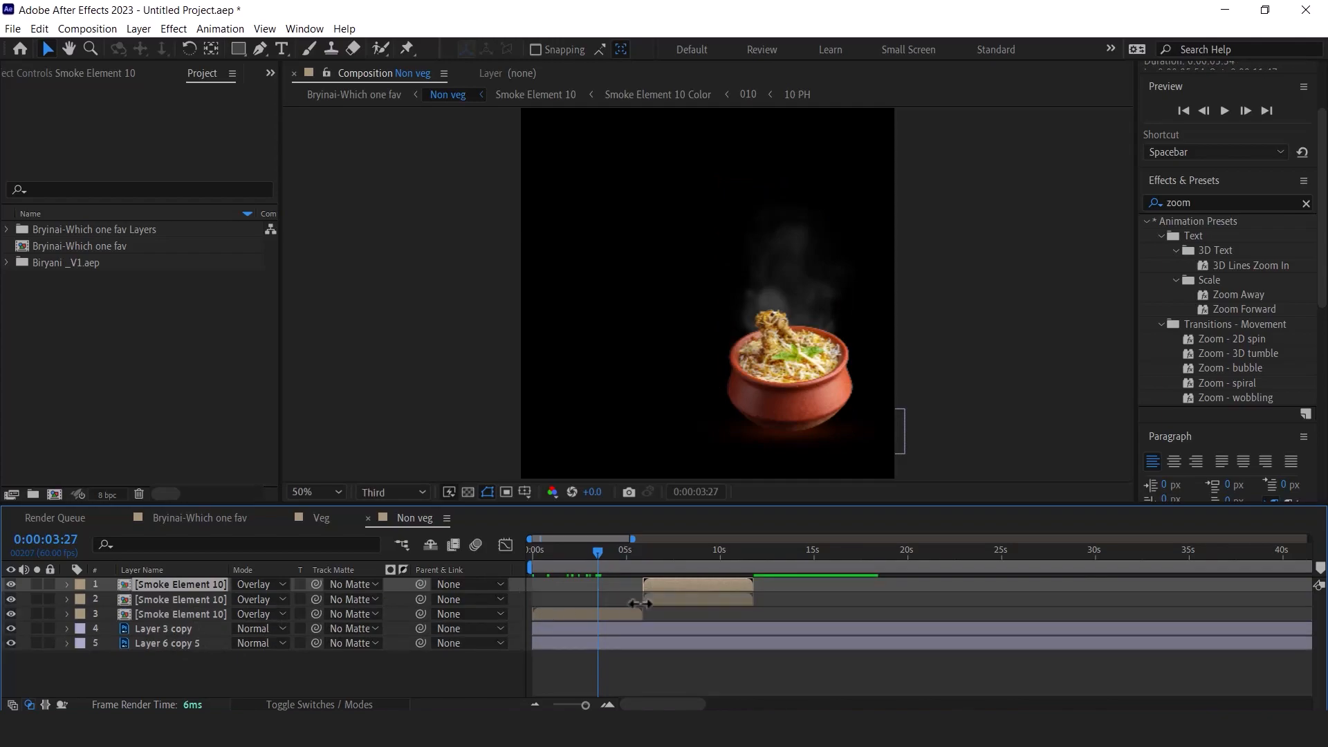
{"action": "left_click_drag", "start_coordinate": [666, 589], "coordinate": [764, 589]}
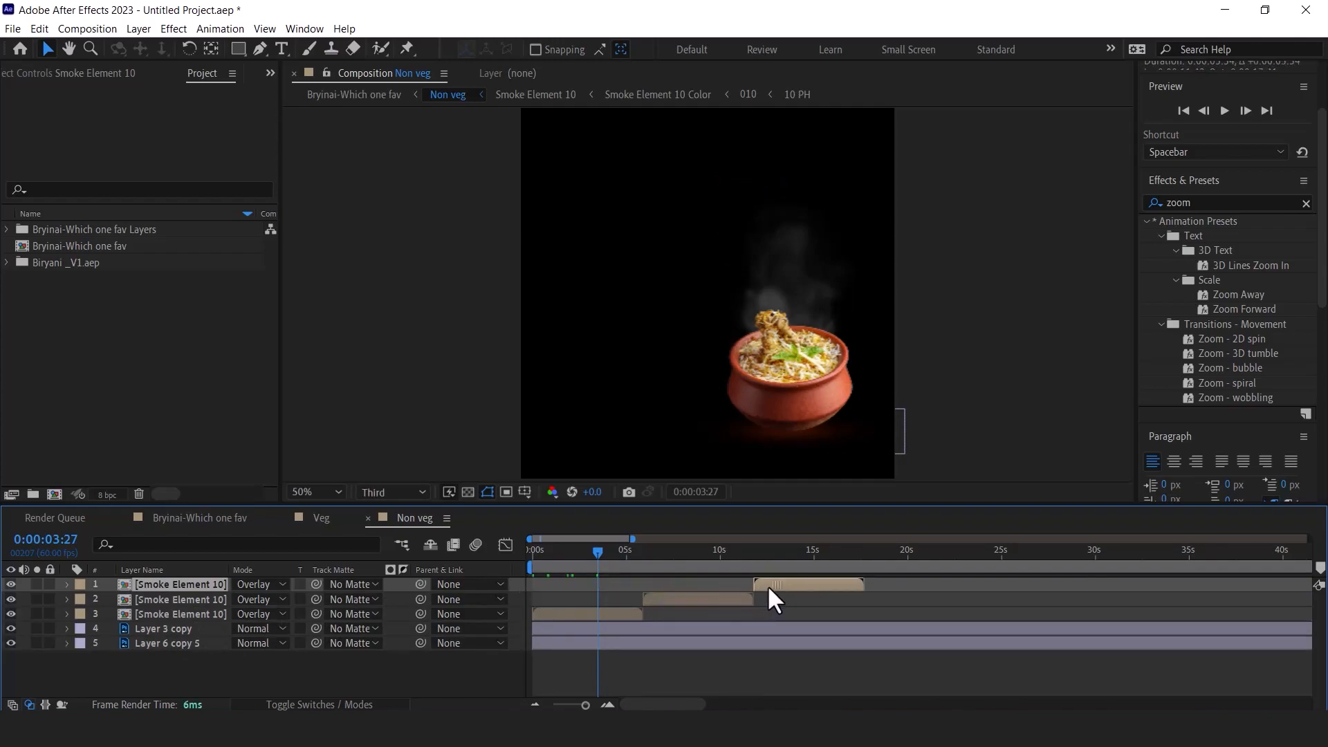
{"action": "left_click_drag", "start_coordinate": [533, 547], "coordinate": [799, 549]}
Go back to the Bryinai-Which one fav composition and open the Veg precomposition
{"action": "left_click", "coordinate": [434, 383]}
{"action": "key", "text": "Tab"}
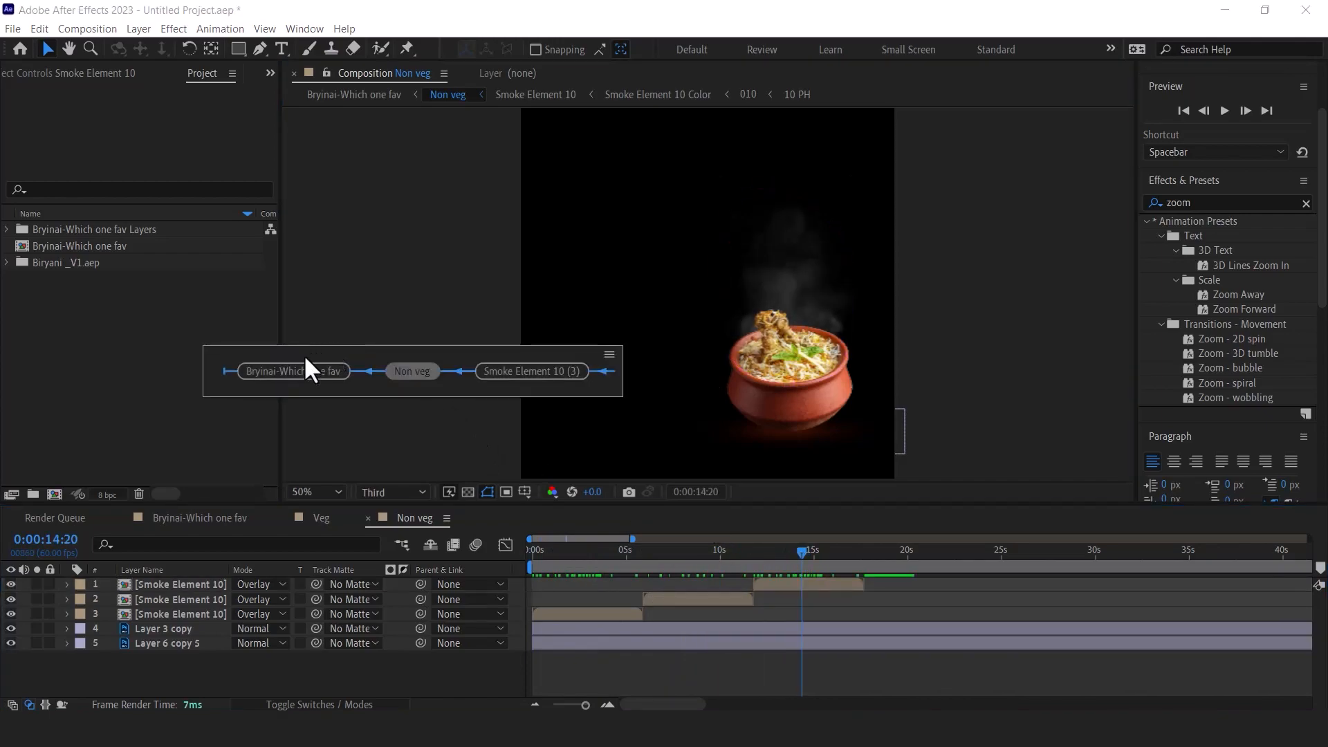
{"action": "left_click", "coordinate": [314, 366]}
{"action": "left_click_drag", "start_coordinate": [547, 553], "coordinate": [557, 553]}
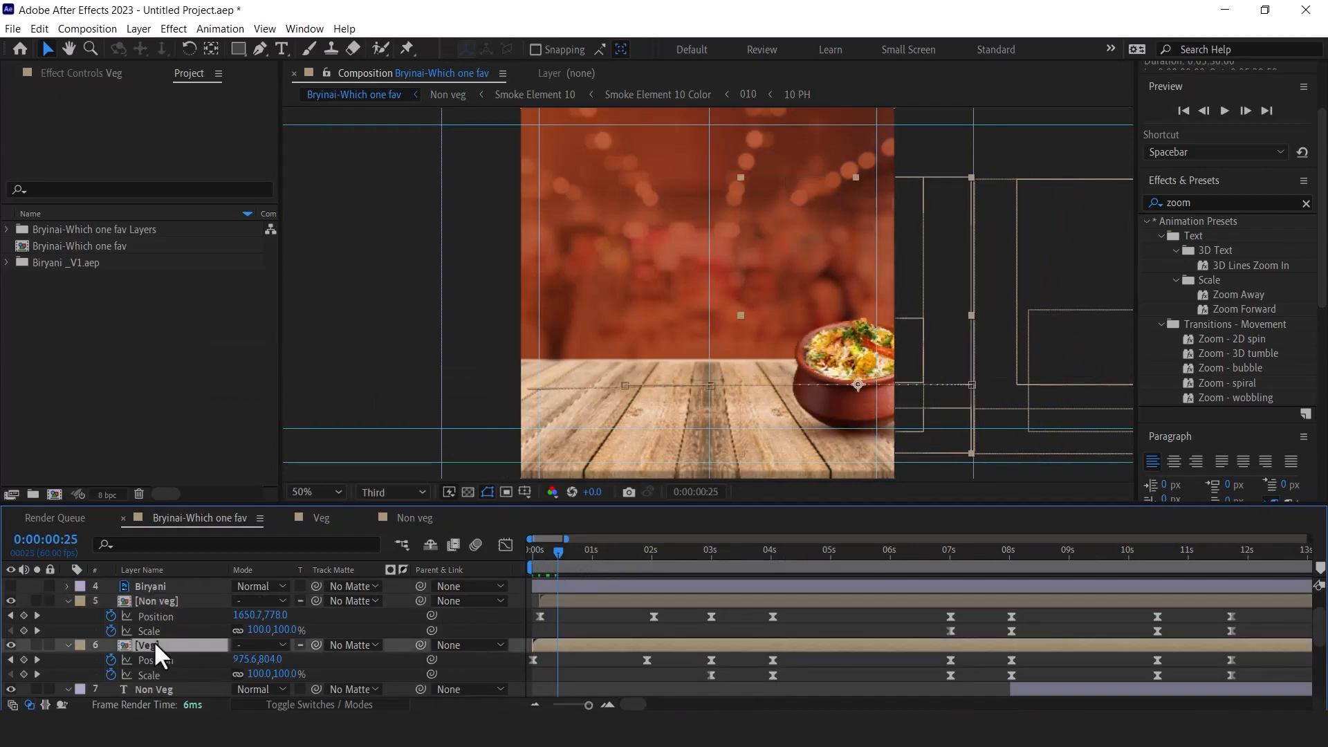
{"action": "double_click", "coordinate": [153, 641]}
Duplicate Smoke Element 10 twice in the Veg precomposition, line the copies up end to end, and check the smoke's continuity
{"action": "left_click", "coordinate": [163, 584]}
{"action": "key", "text": "ctrl+d"}
{"action": "left_click_drag", "start_coordinate": [585, 582], "coordinate": [745, 583]}
{"action": "key", "text": "ctrl+d"}
{"action": "left_click", "coordinate": [645, 552]}
{"action": "left_click", "coordinate": [690, 599], "text": "shift"}
{"action": "left_click_drag", "start_coordinate": [669, 599], "coordinate": [688, 599]}
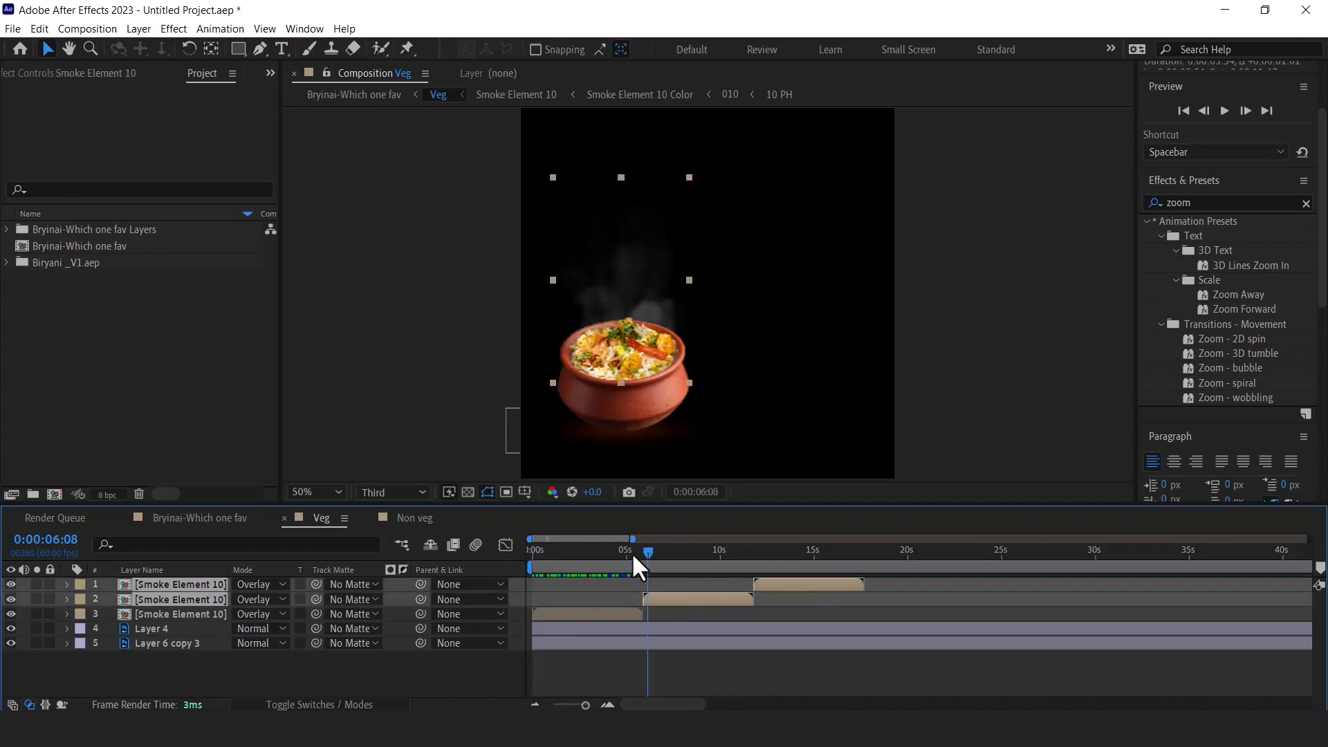
{"action": "left_click_drag", "start_coordinate": [629, 551], "coordinate": [803, 554]}
Return to the Bryinai-Which one fav composition and review the bowls and labels through 0:00:14:15
{"action": "key", "text": "Tab"}
{"action": "left_click", "coordinate": [335, 384]}
{"action": "left_click_drag", "start_coordinate": [624, 557], "coordinate": [1276, 599]}
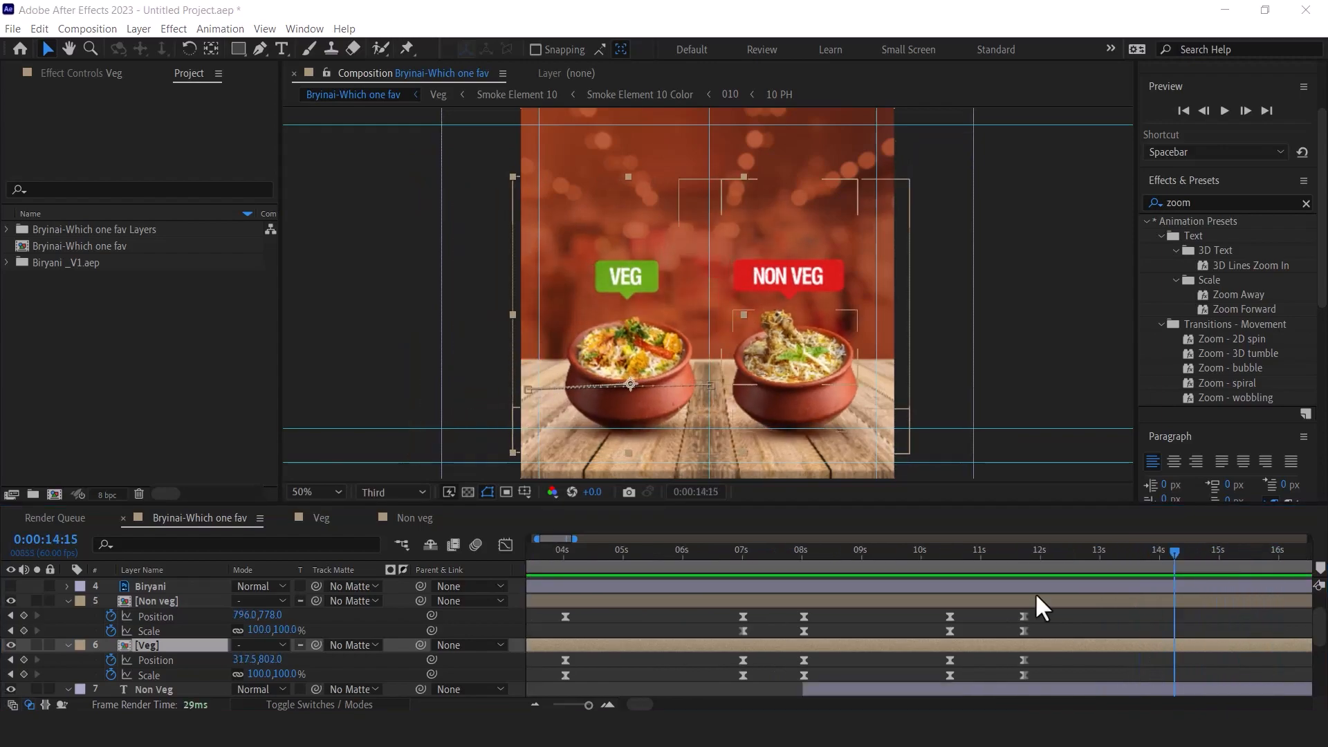
Turn on the visibility of the Which One is, Your Favourite, Rectangle 3 and Biryani layers
{"action": "scroll", "coordinate": [123, 610], "scroll_direction": "up", "scroll_amount": 2}
{"action": "left_click", "coordinate": [132, 627]}
{"action": "left_click", "coordinate": [139, 583], "text": "shift"}
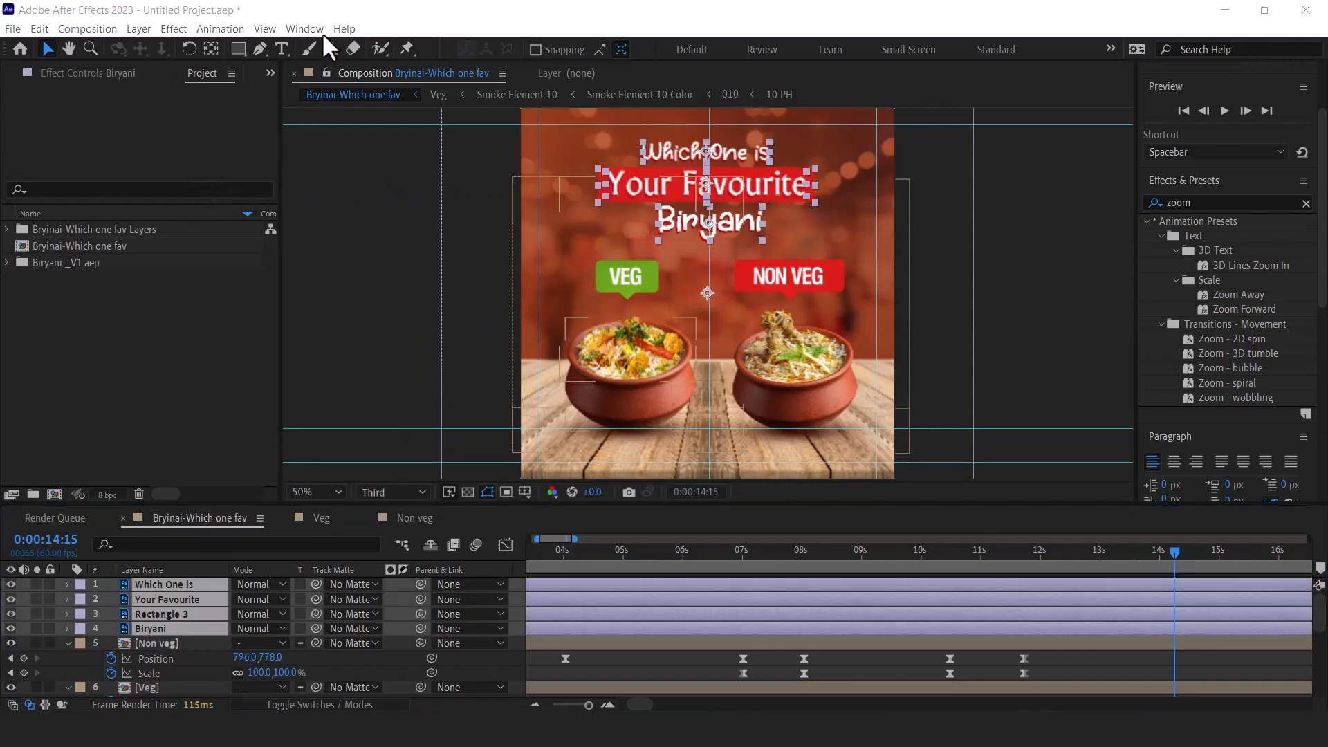
{"action": "left_click", "coordinate": [968, 203]}
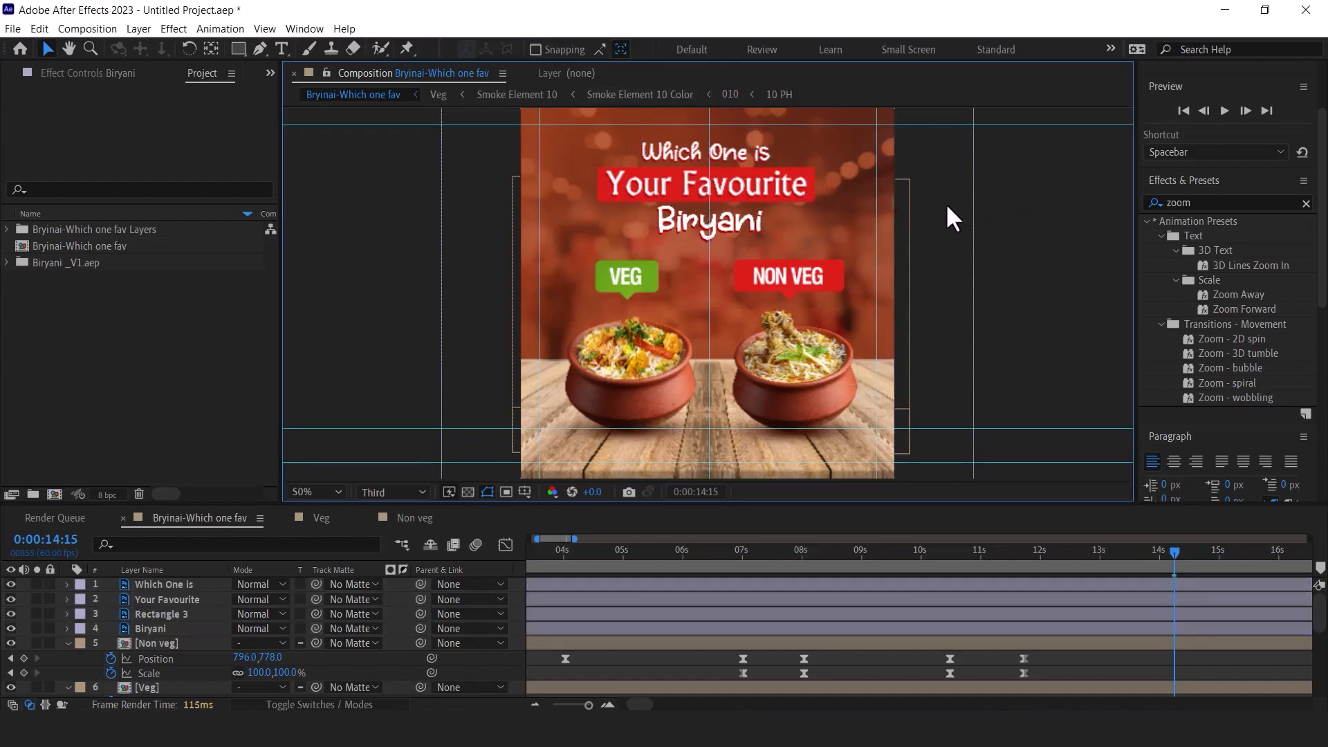
Convert the Which One is, Your Favourite and Biryani layers to editable text
{"action": "left_click", "coordinate": [662, 149]}
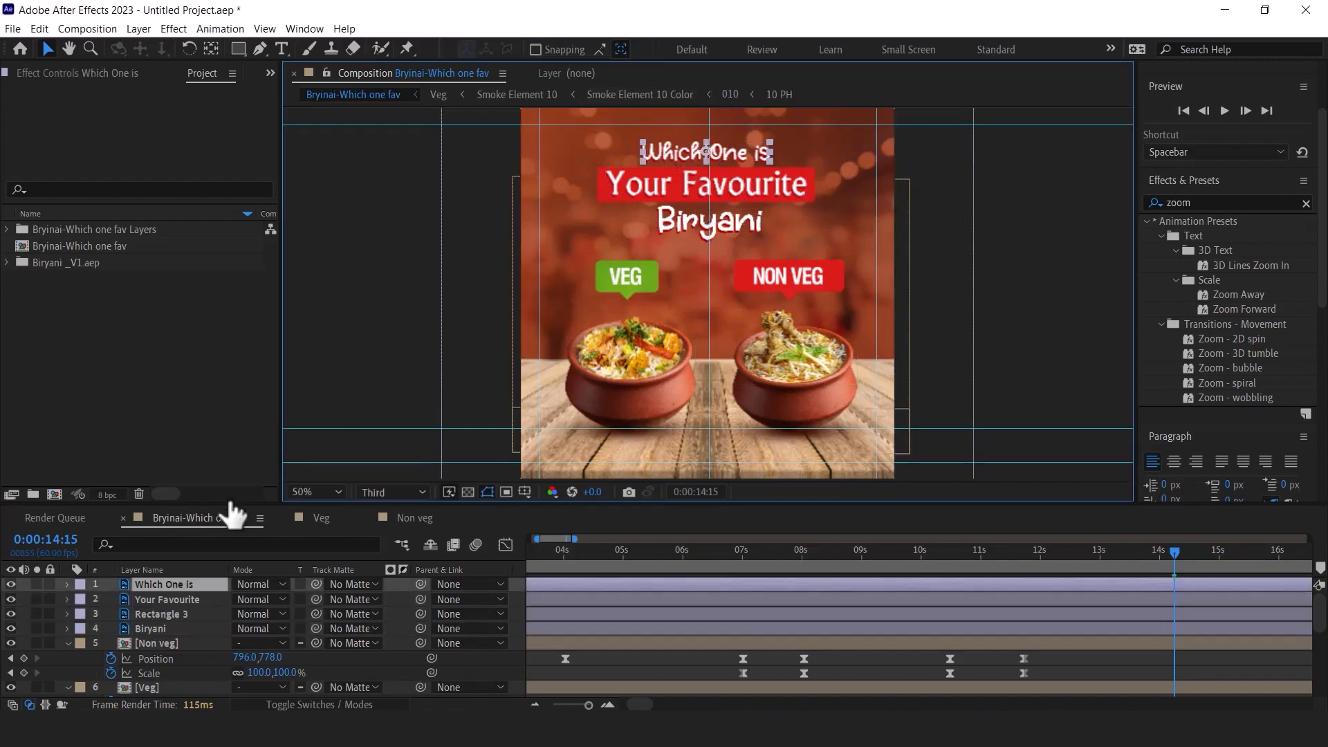
{"action": "left_click", "coordinate": [162, 599], "text": "ctrl"}
{"action": "left_click", "coordinate": [158, 625], "text": "ctrl"}
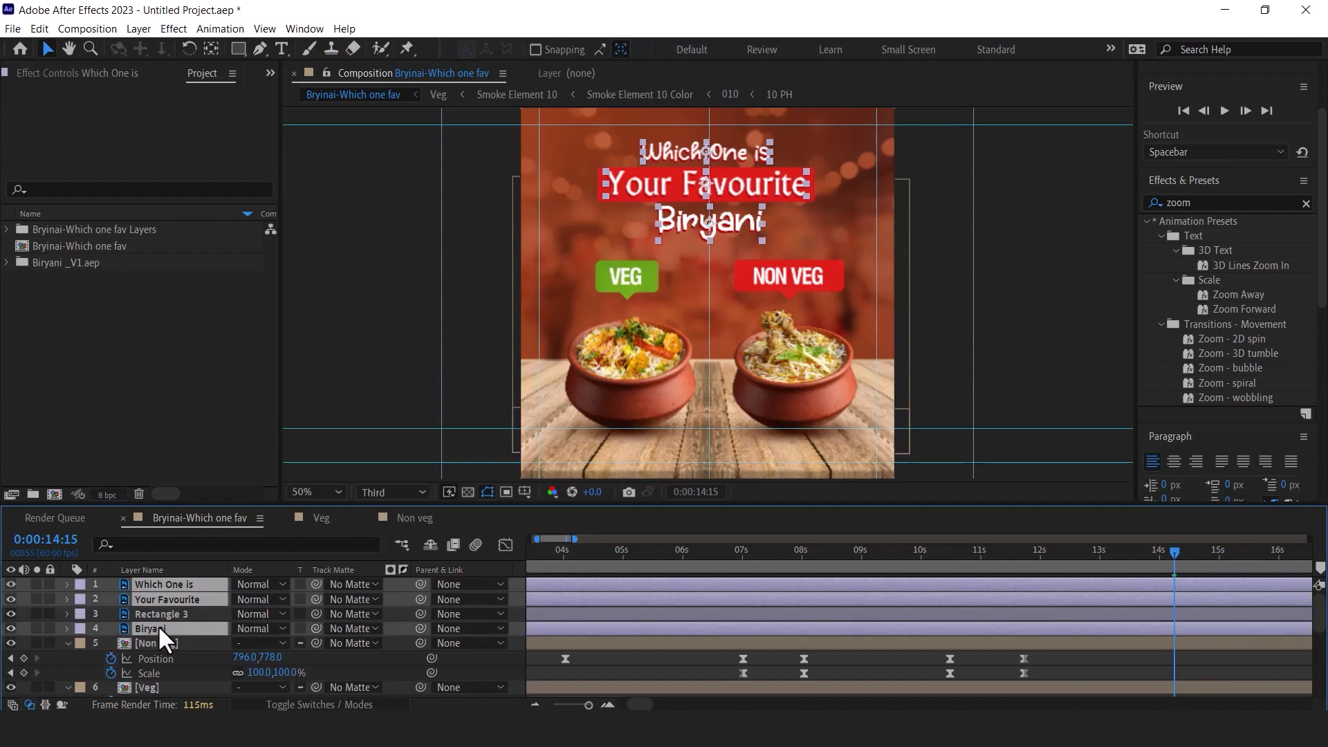
{"action": "right_click", "coordinate": [157, 624]}
{"action": "mouse_move", "coordinate": [246, 496]}
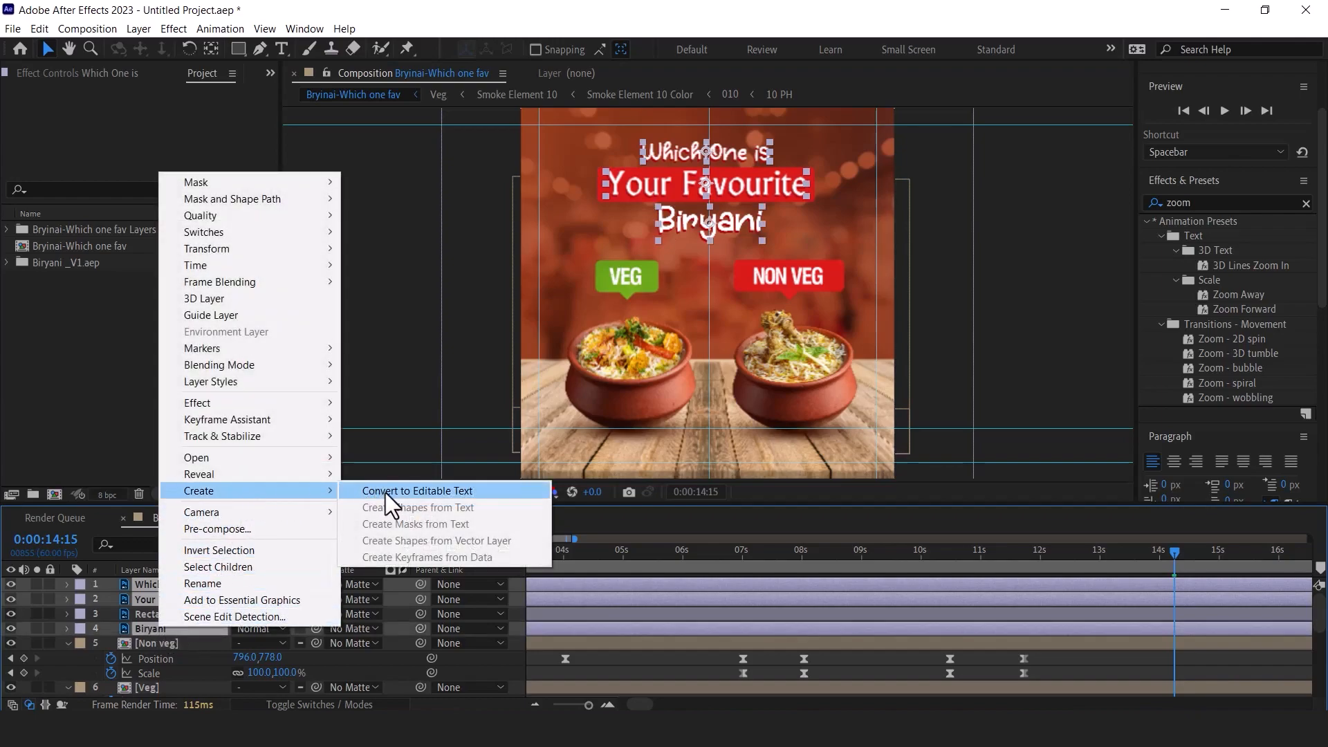
{"action": "left_click", "coordinate": [388, 492]}
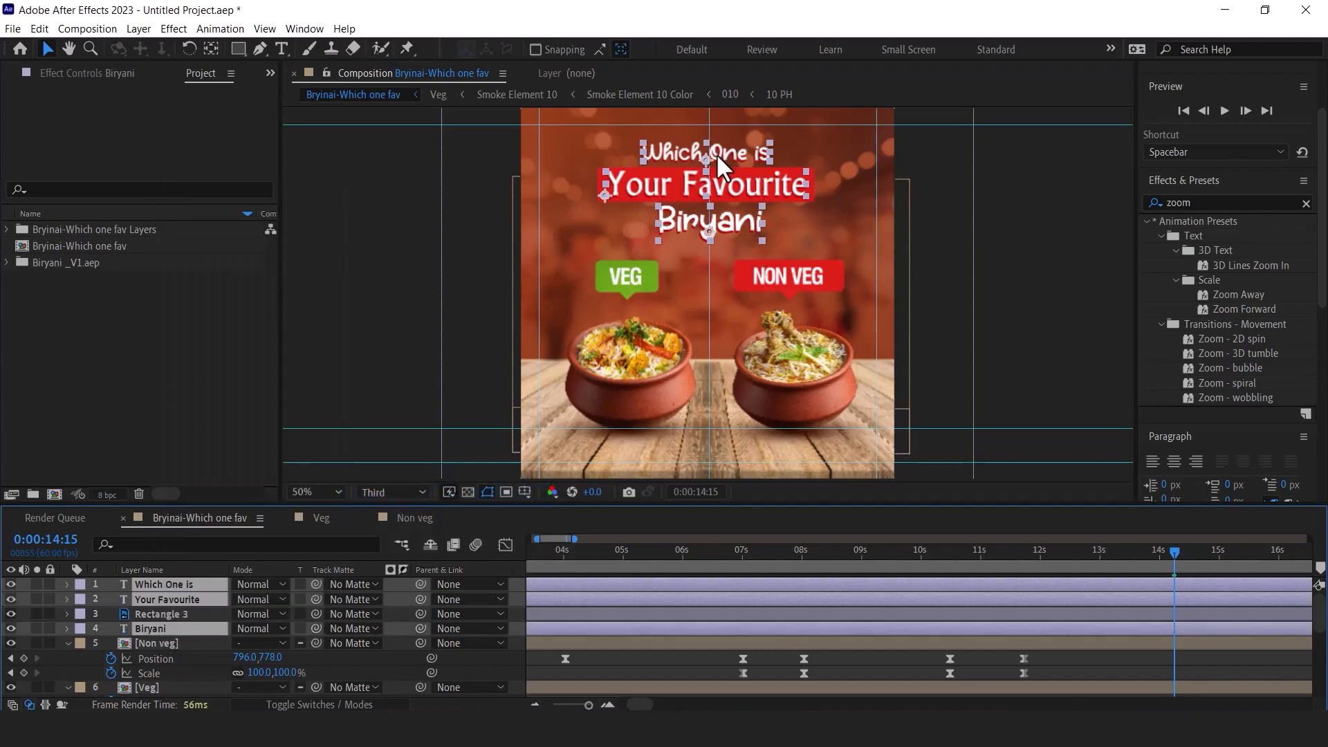
Shift the Which One is, Your Favourite, Rectangle 3 and Biryani layers to start at about 0:00:11:11, and check their timing
{"action": "left_click", "coordinate": [167, 583]}
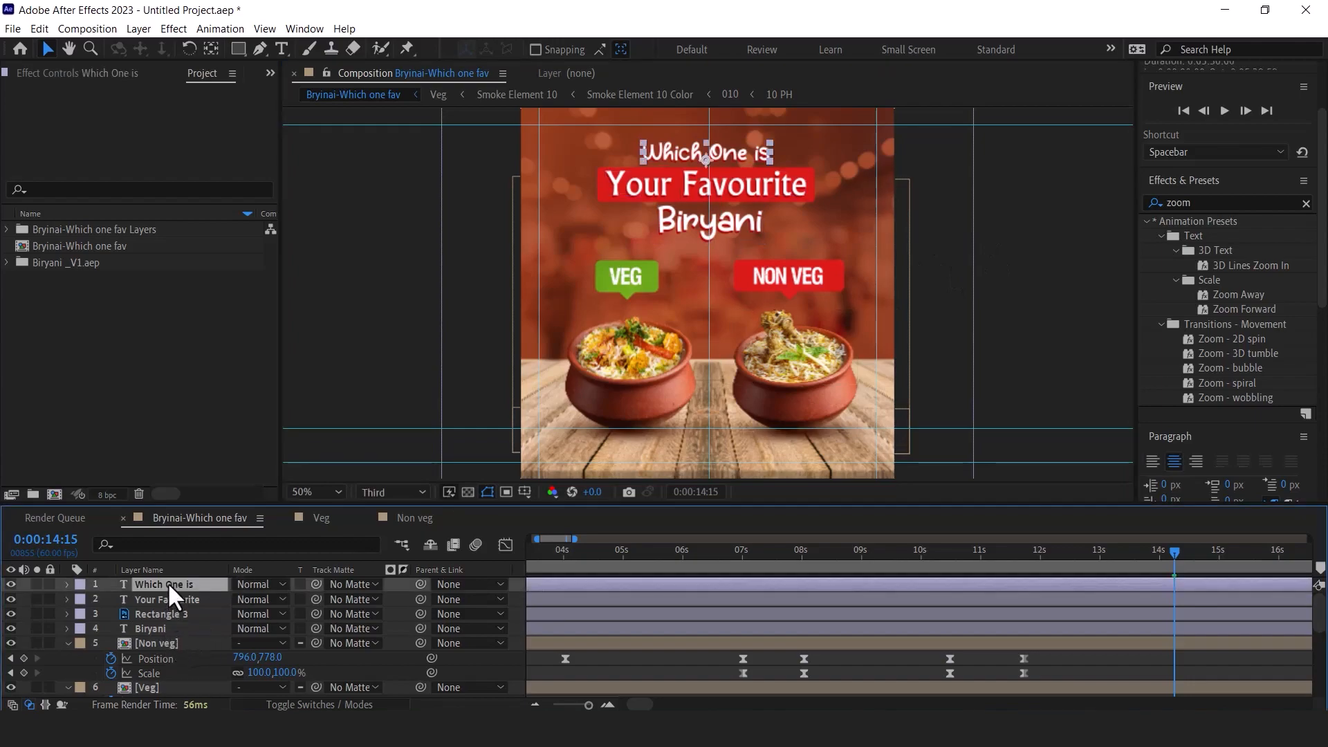
{"action": "left_click_drag", "start_coordinate": [555, 545], "coordinate": [834, 594]}
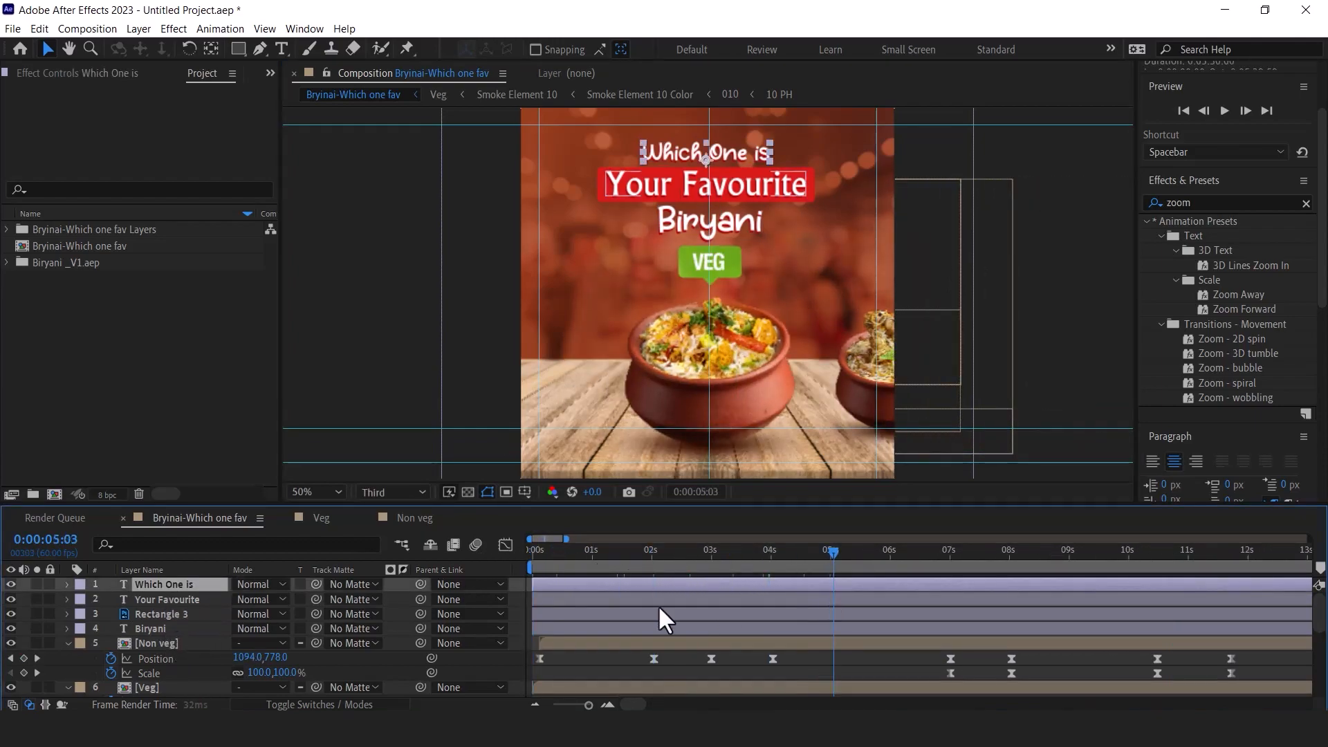
{"action": "left_click", "coordinate": [586, 624], "text": "shift"}
{"action": "left_click_drag", "start_coordinate": [563, 629], "coordinate": [1245, 630]}
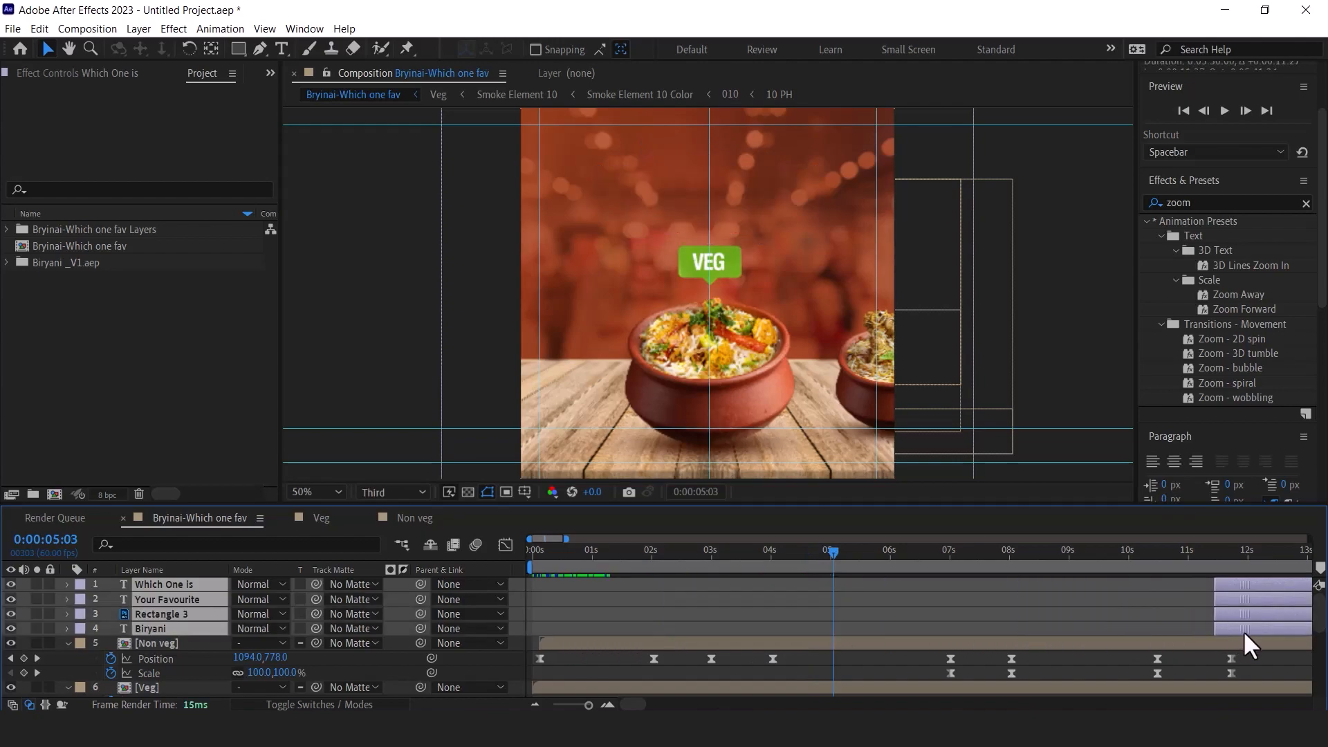
{"action": "left_click", "coordinate": [536, 705]}
{"action": "left_click", "coordinate": [536, 705]}
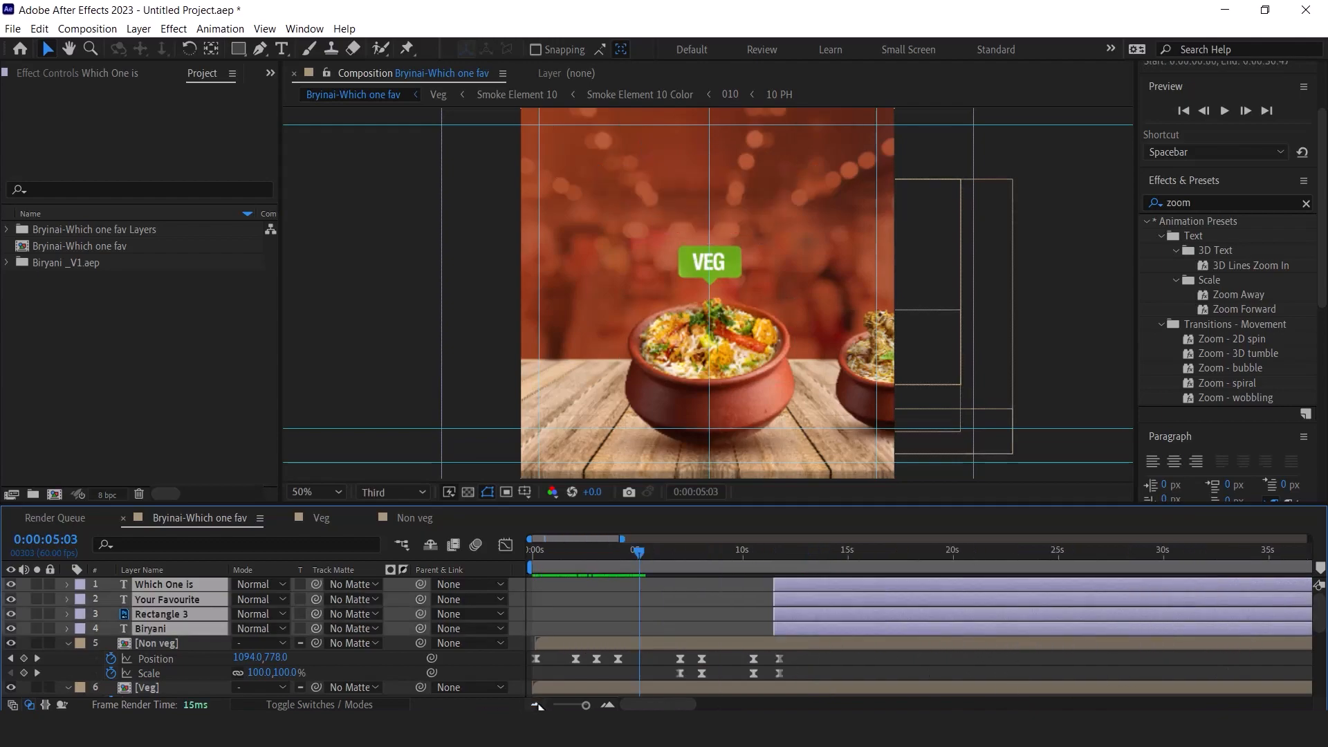
{"action": "left_click_drag", "start_coordinate": [718, 551], "coordinate": [769, 554]}
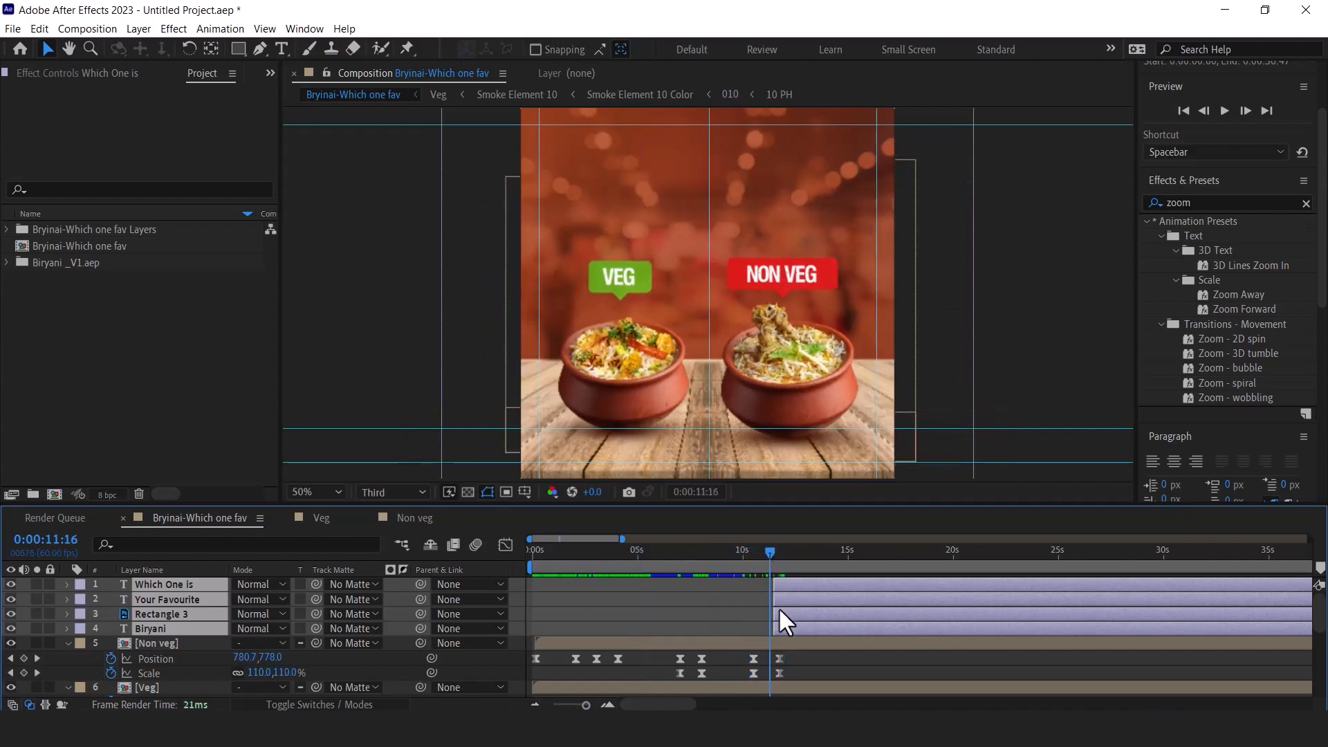
{"action": "left_click_drag", "start_coordinate": [785, 630], "coordinate": [779, 628]}
{"action": "left_click_drag", "start_coordinate": [768, 554], "coordinate": [811, 557]}
{"action": "left_click", "coordinate": [1028, 409]}
Apply the Zoom Away preset to the Which One is text and move its Offset keyframes to begin at 0:00:11:11
{"action": "left_click", "coordinate": [683, 153]}
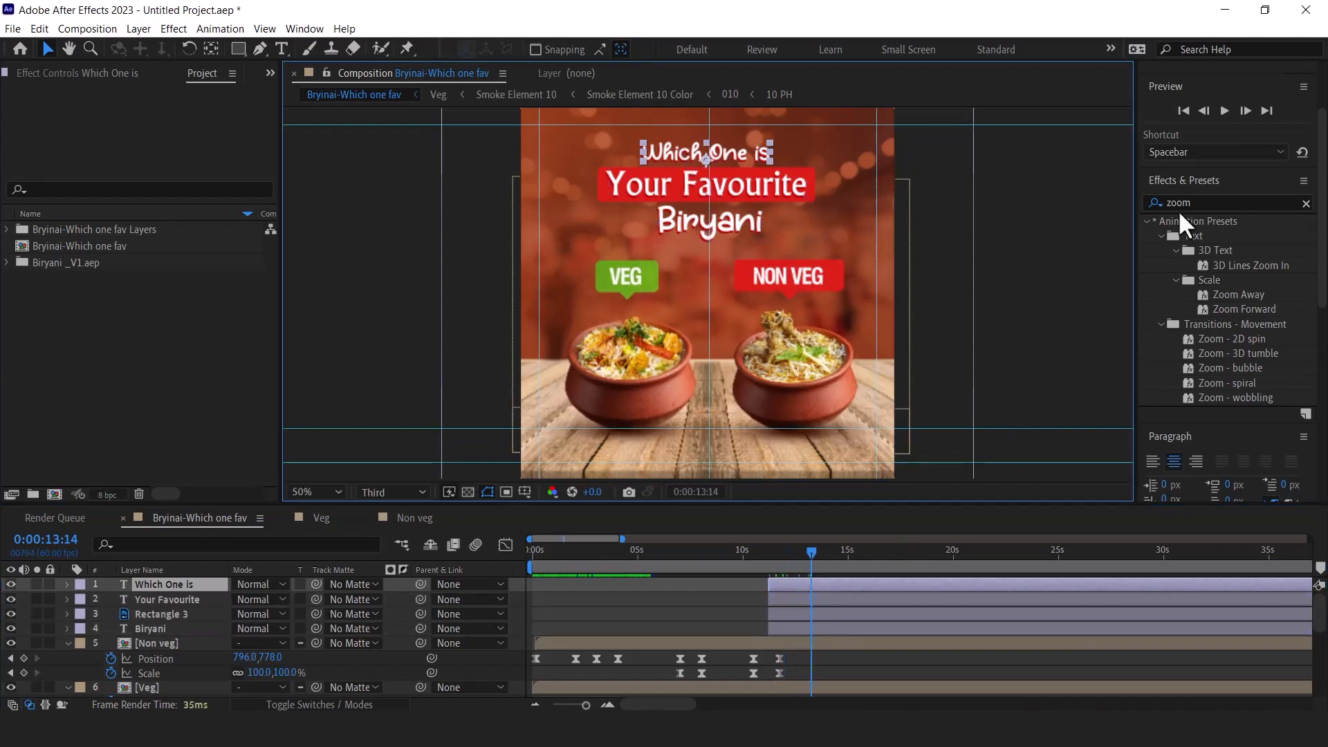
{"action": "left_click_drag", "start_coordinate": [1213, 295], "coordinate": [148, 578]}
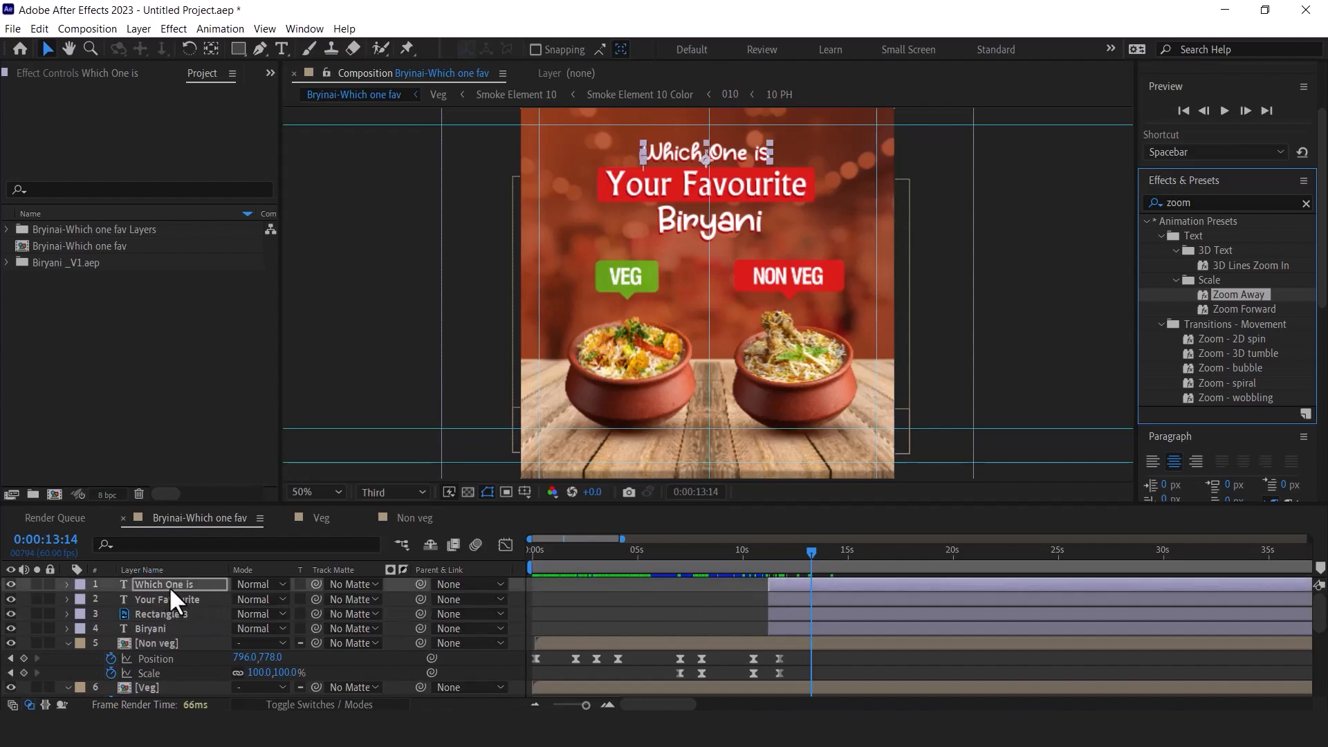
{"action": "key", "text": "u"}
{"action": "left_click", "coordinate": [826, 613]}
{"action": "left_click_drag", "start_coordinate": [811, 612], "coordinate": [769, 612]}
{"action": "left_click", "coordinate": [768, 551]}
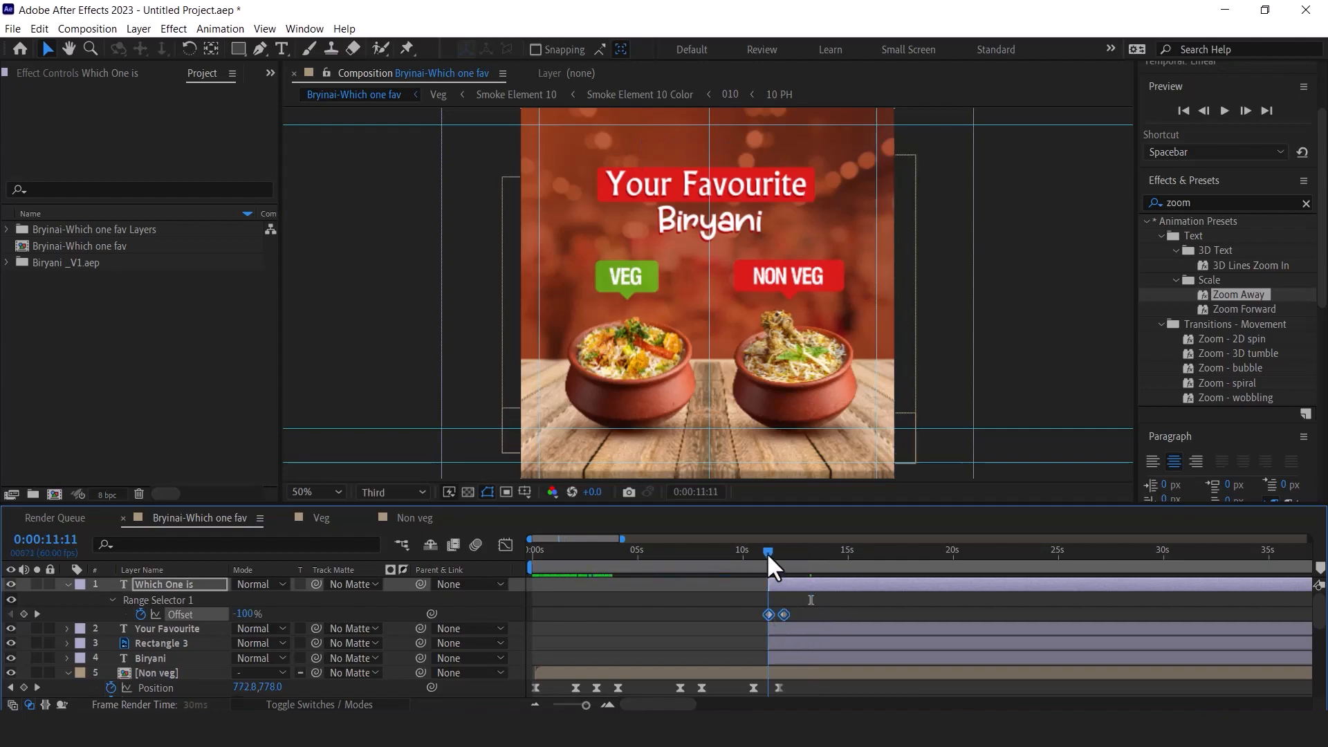
Time-reverse the Which One is text's Offset keyframes and preview the title animation
{"action": "right_click", "coordinate": [783, 614]}
{"action": "mouse_move", "coordinate": [840, 603]}
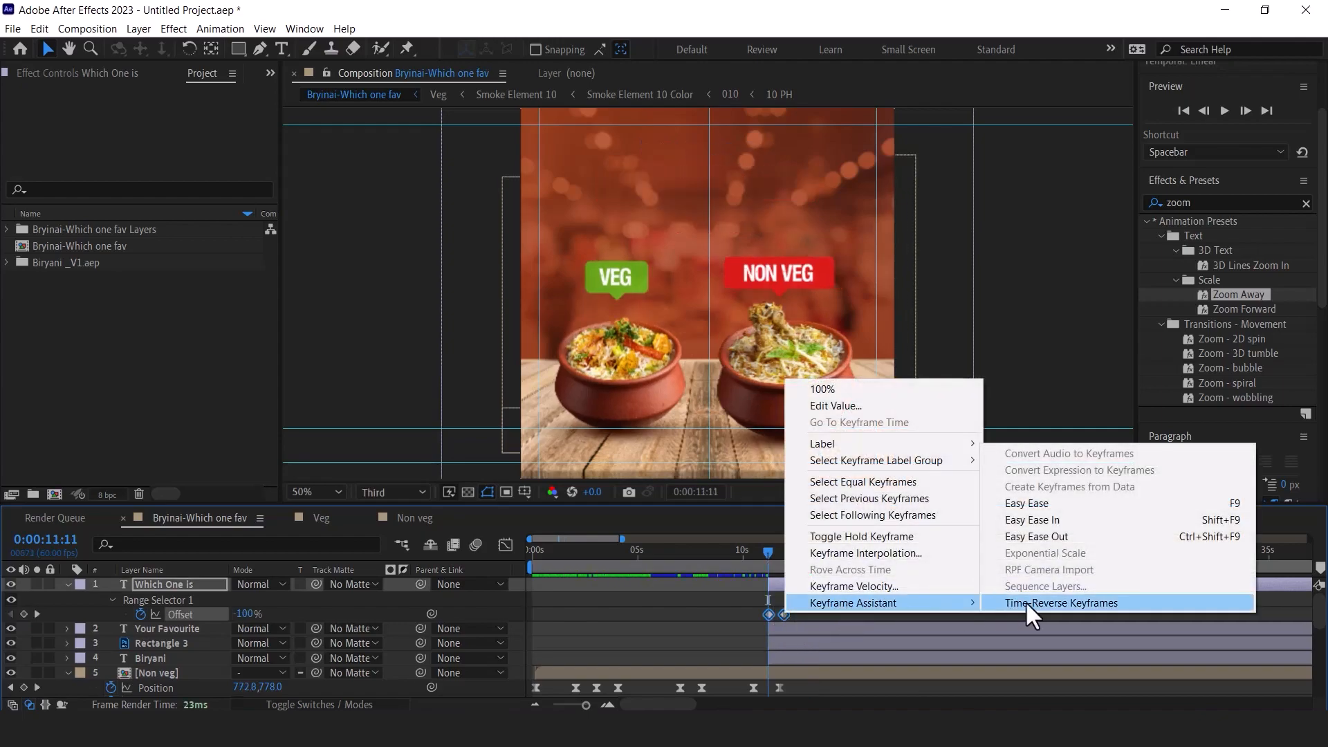
{"action": "left_click", "coordinate": [1006, 603]}
{"action": "key", "text": "space"}
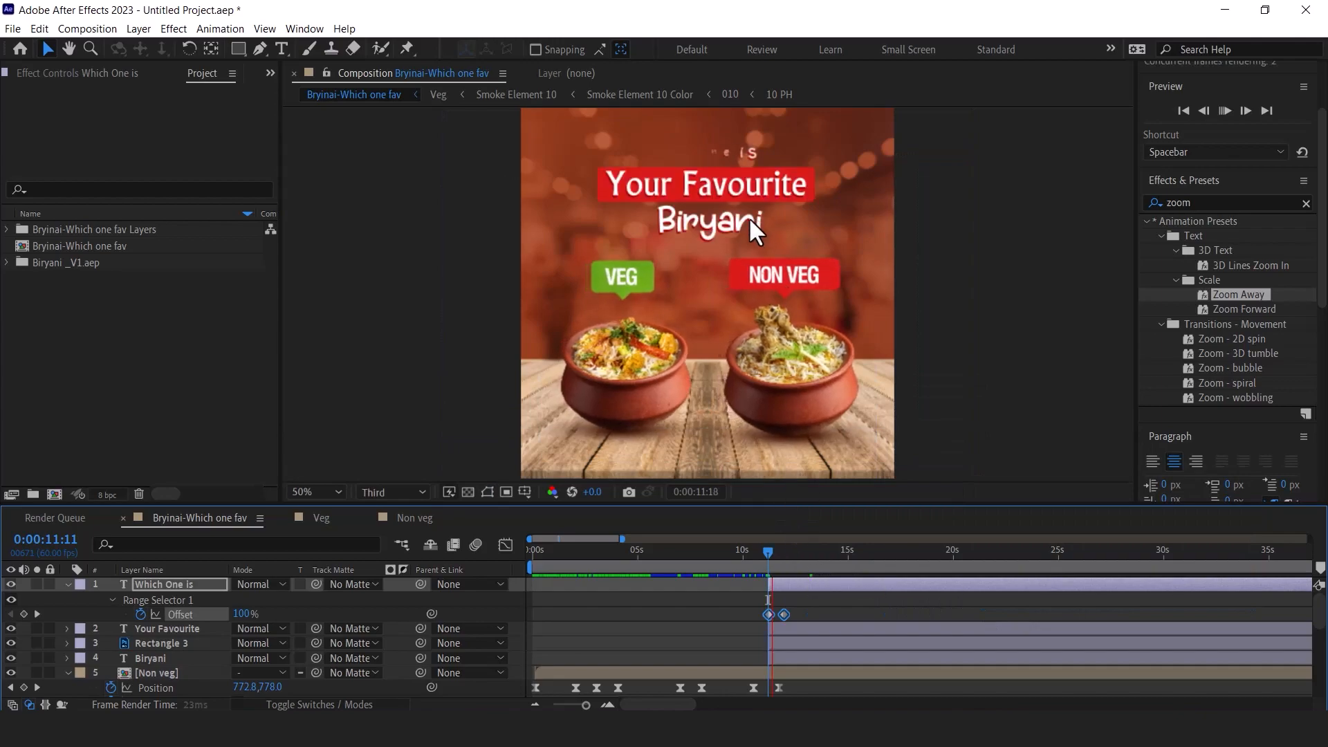
{"action": "key", "text": "space"}
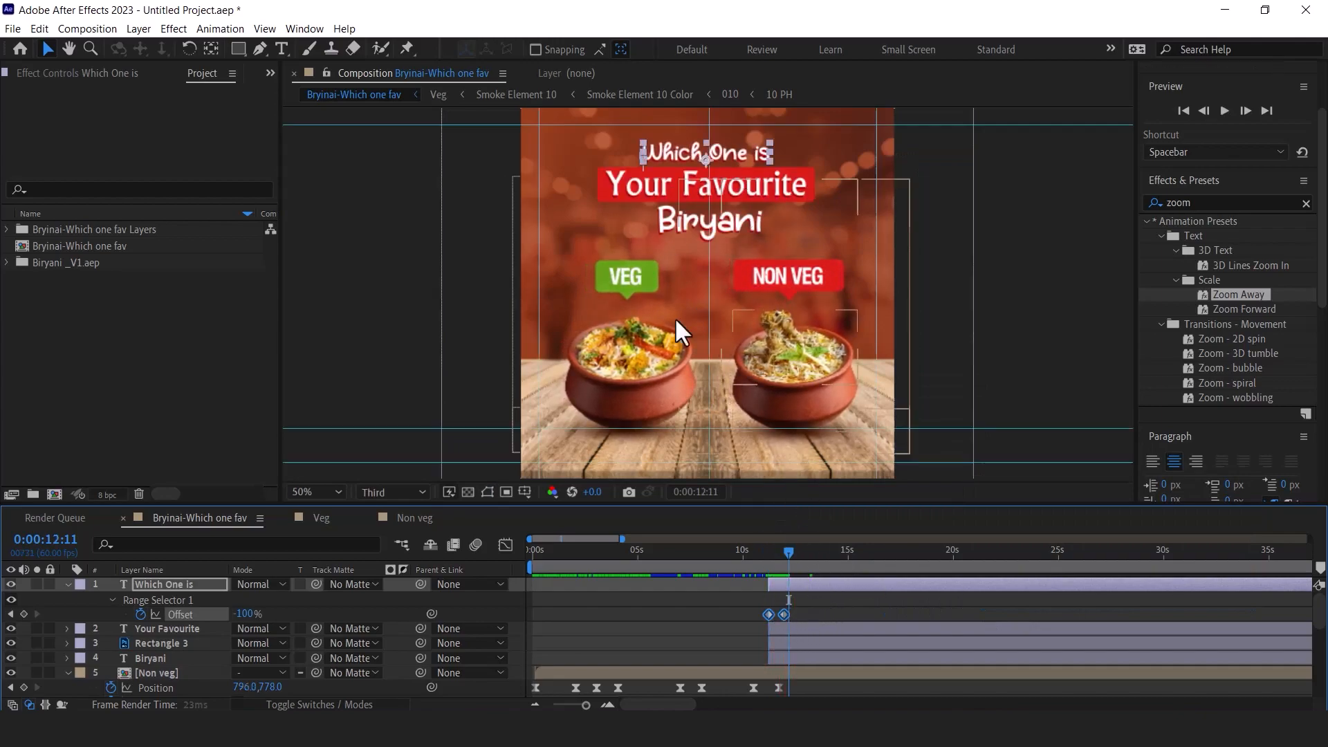
Apply the Zoom Forward preset to the Your Favourite text at 0:00:11:12 and reveal its Offset keyframes
{"action": "left_click", "coordinate": [167, 629]}
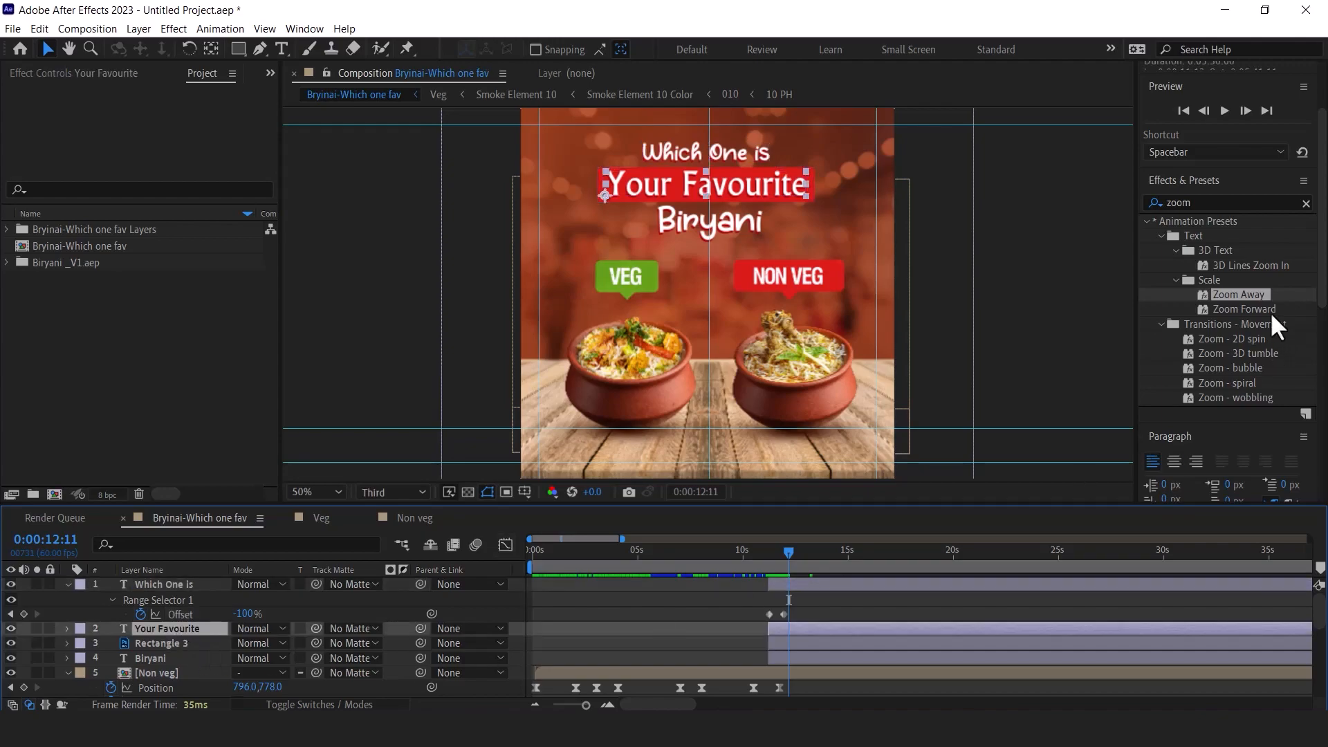
{"action": "left_click", "coordinate": [770, 551]}
{"action": "left_click_drag", "start_coordinate": [1244, 309], "coordinate": [178, 633]}
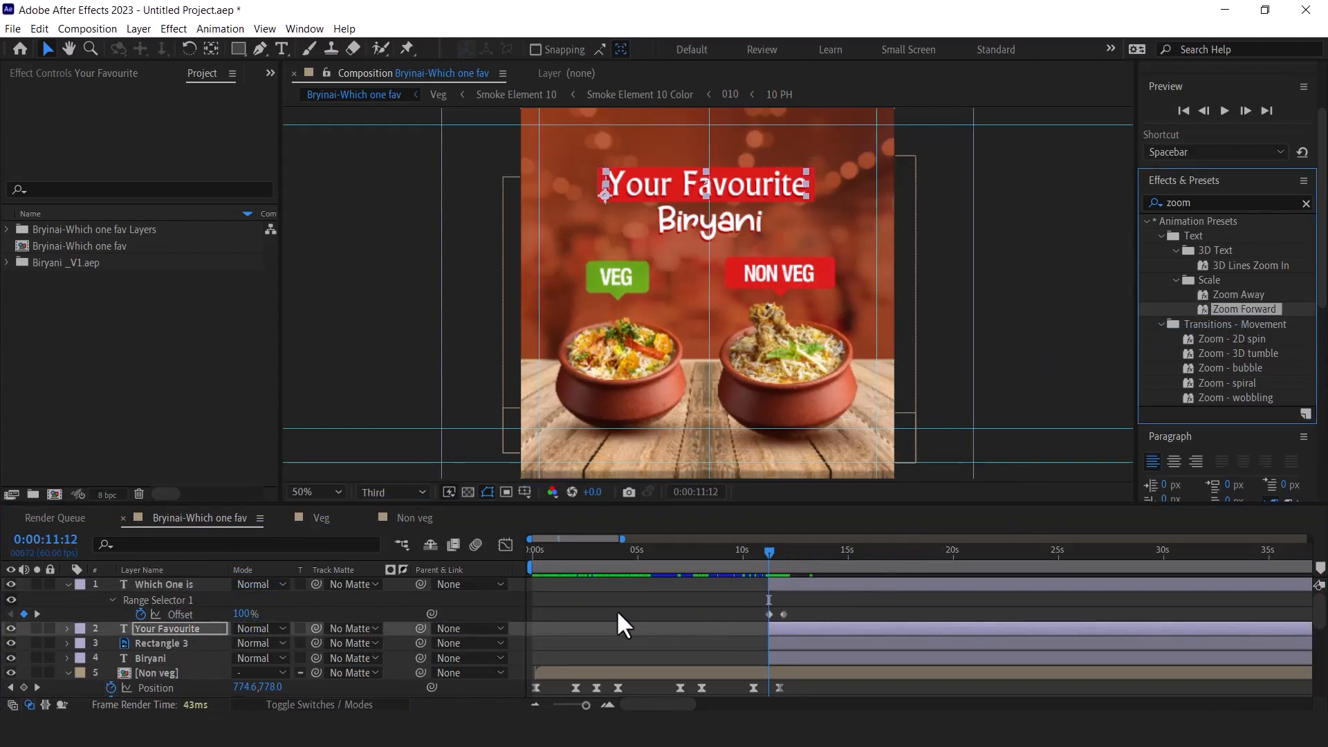
{"action": "key", "text": "u"}
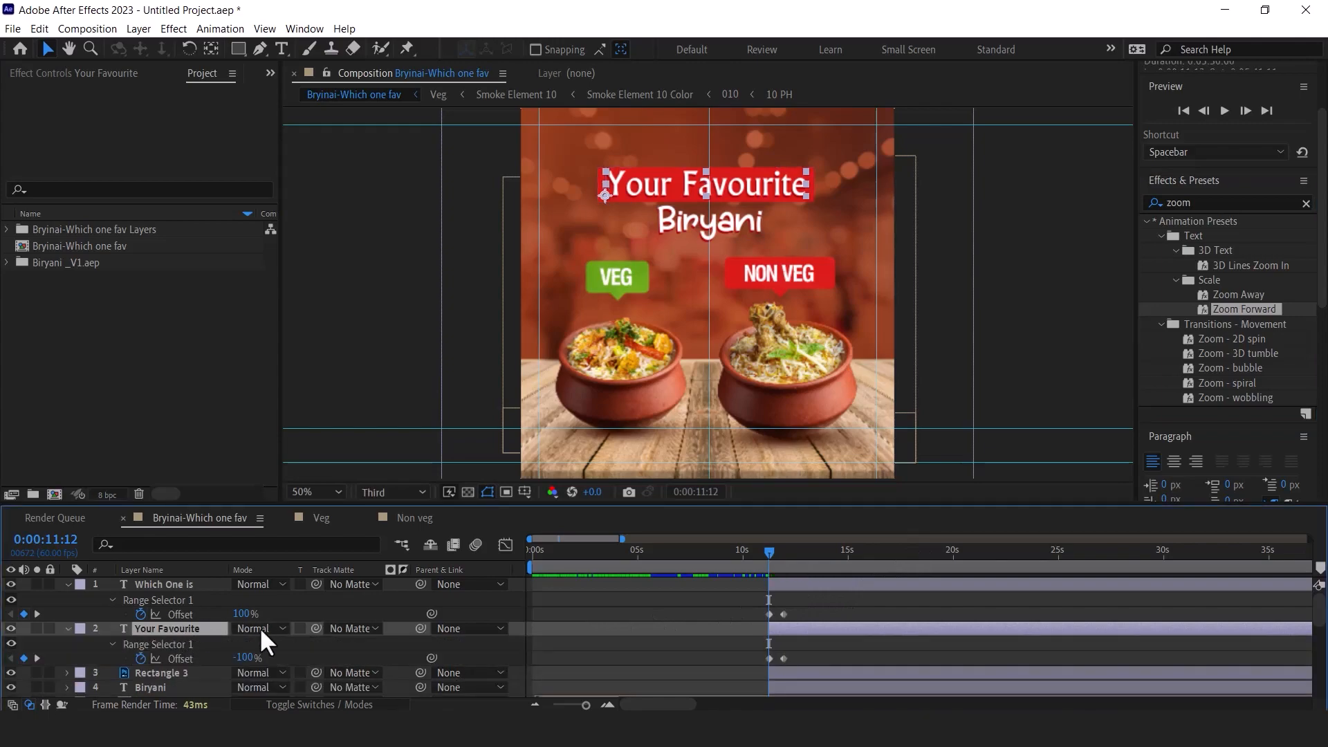
Time-reverse the Your Favourite text's Offset keyframes and check its zoom animation
{"action": "left_click_drag", "start_coordinate": [795, 653], "coordinate": [768, 658]}
{"action": "right_click", "coordinate": [783, 658]}
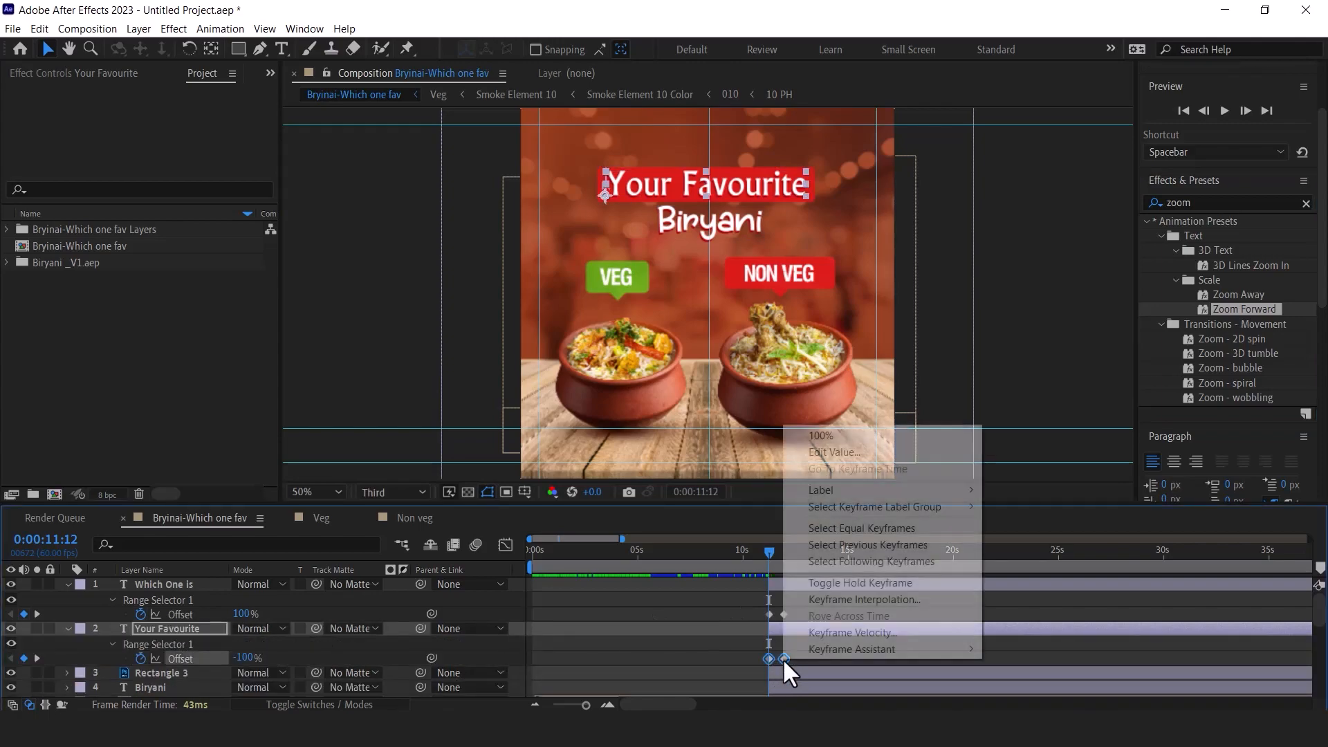
{"action": "mouse_move", "coordinate": [836, 653]}
{"action": "left_click", "coordinate": [1048, 649]}
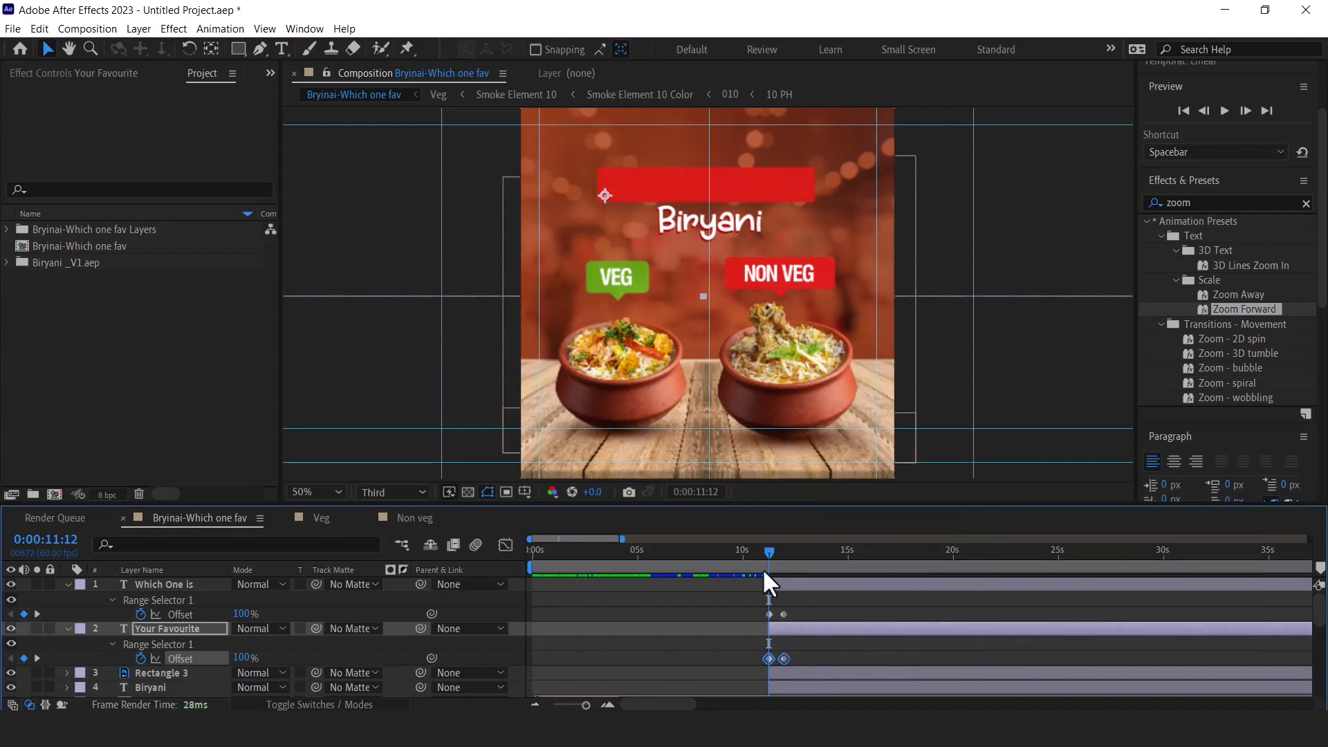
{"action": "left_click_drag", "start_coordinate": [766, 550], "coordinate": [784, 550]}
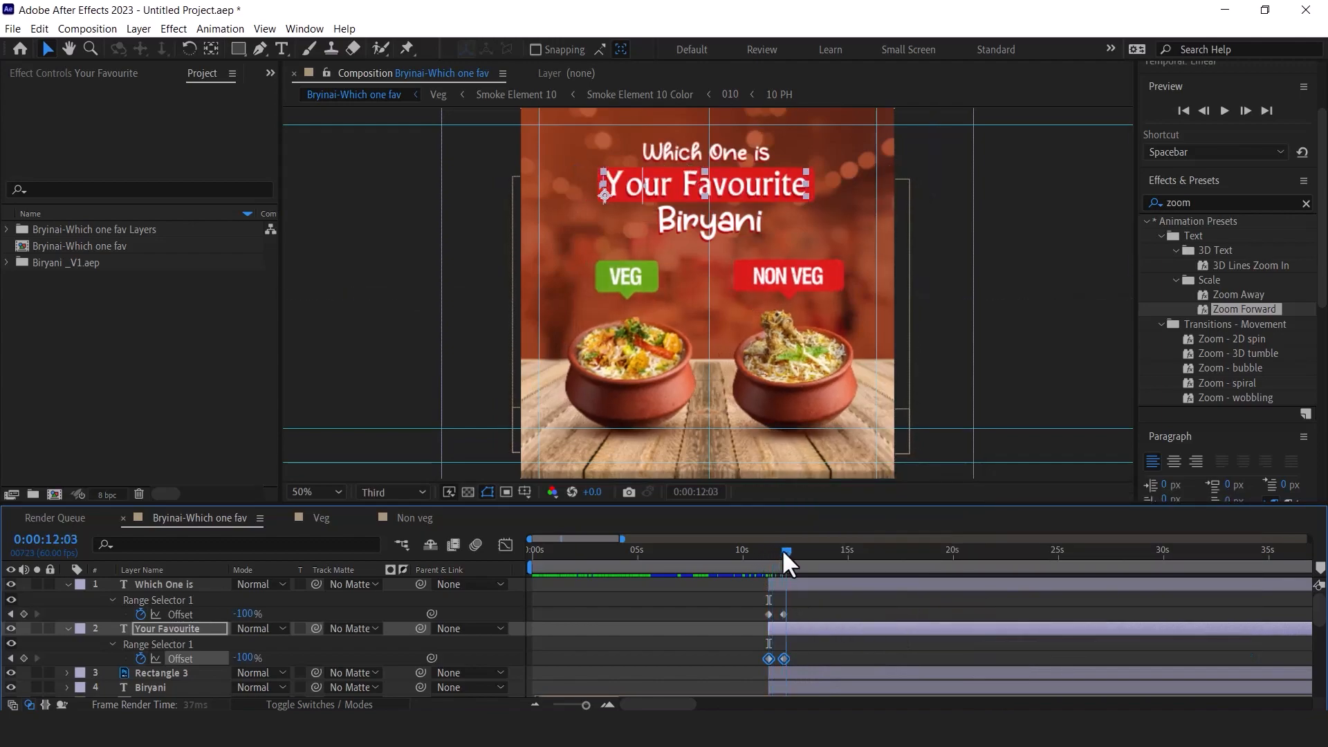
Shift the Your Favourite layer to start shortly before the 12-second mark, after Which One is, and preview the timing
{"action": "left_click", "coordinate": [798, 629]}
{"action": "left_click_drag", "start_coordinate": [798, 630], "coordinate": [812, 630]}
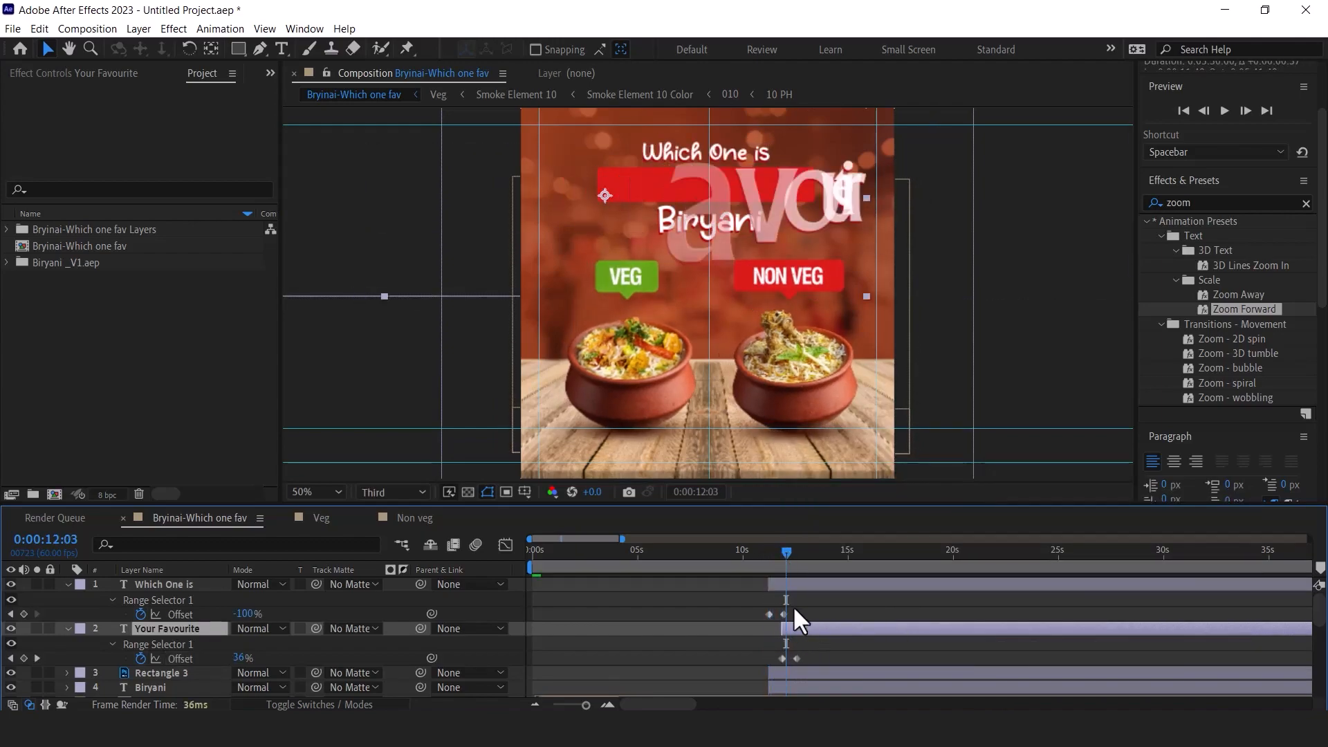
{"action": "left_click", "coordinate": [768, 555]}
{"action": "key", "text": "space"}
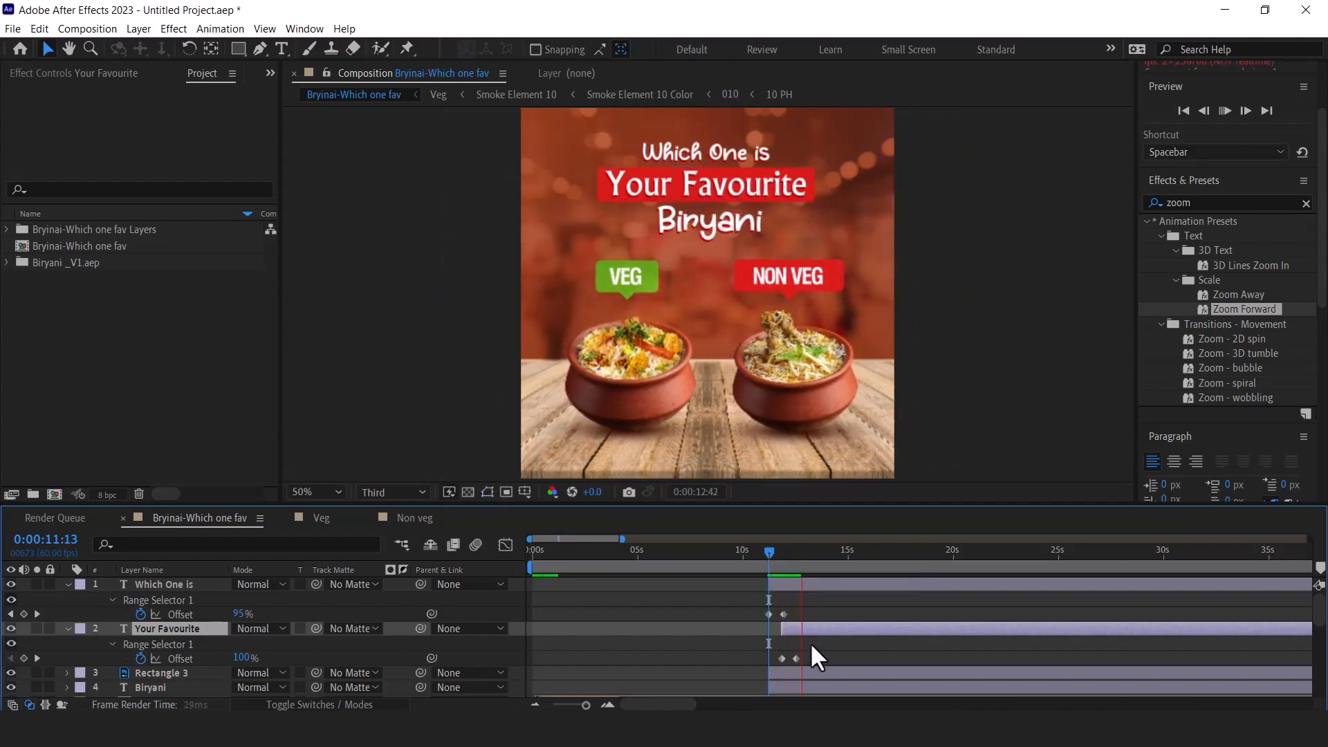
{"action": "key", "text": "space"}
{"action": "left_click", "coordinate": [608, 705]}
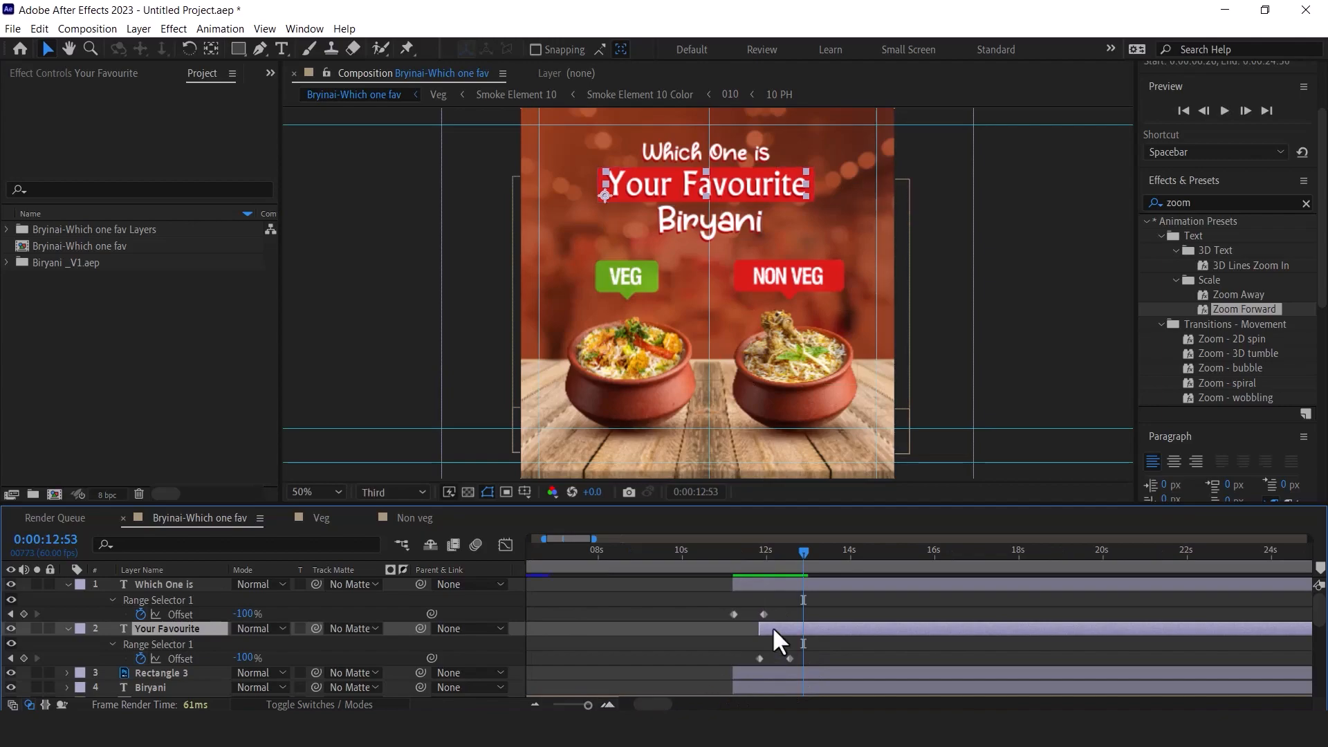
{"action": "left_click_drag", "start_coordinate": [779, 628], "coordinate": [771, 625]}
{"action": "left_click_drag", "start_coordinate": [736, 551], "coordinate": [795, 559]}
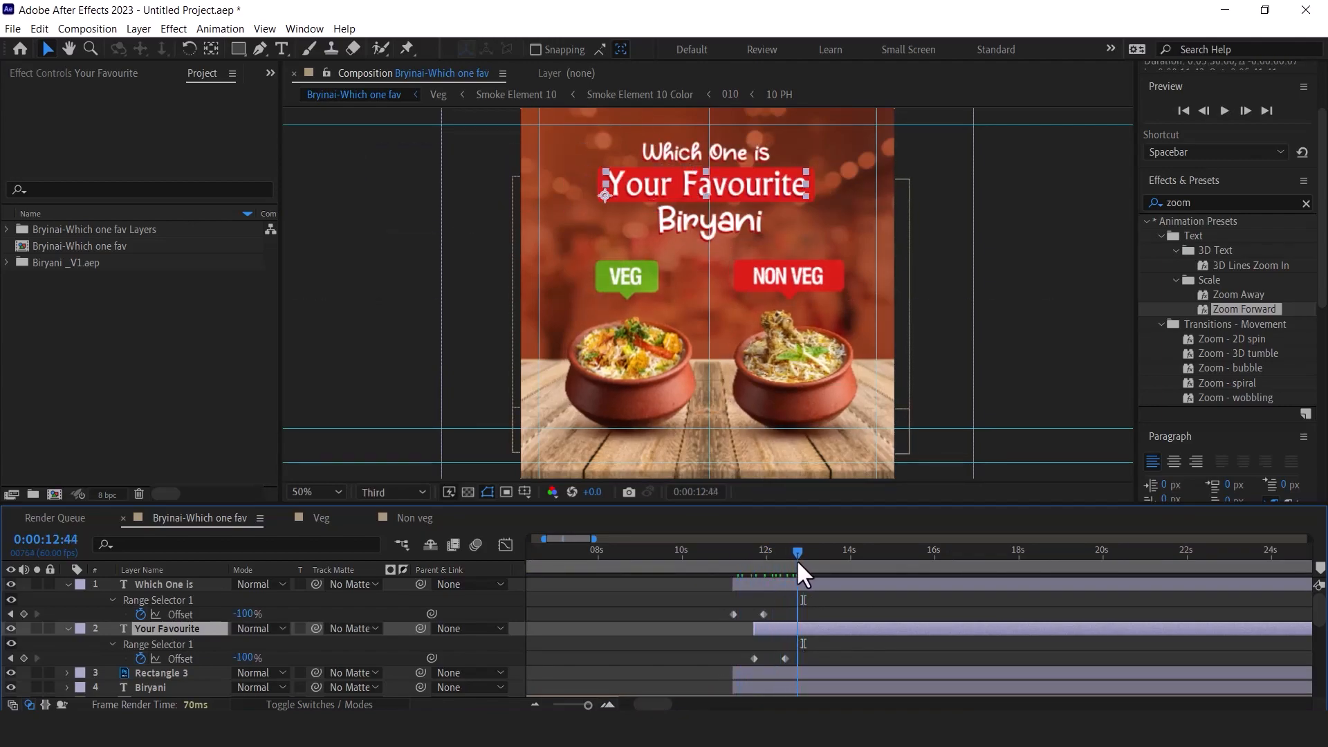
Apply the Zoom Away preset to the Biryani text at 0:00:11:12 and reveal its Offset keyframes
{"action": "left_click", "coordinate": [167, 672]}
{"action": "left_click", "coordinate": [153, 687]}
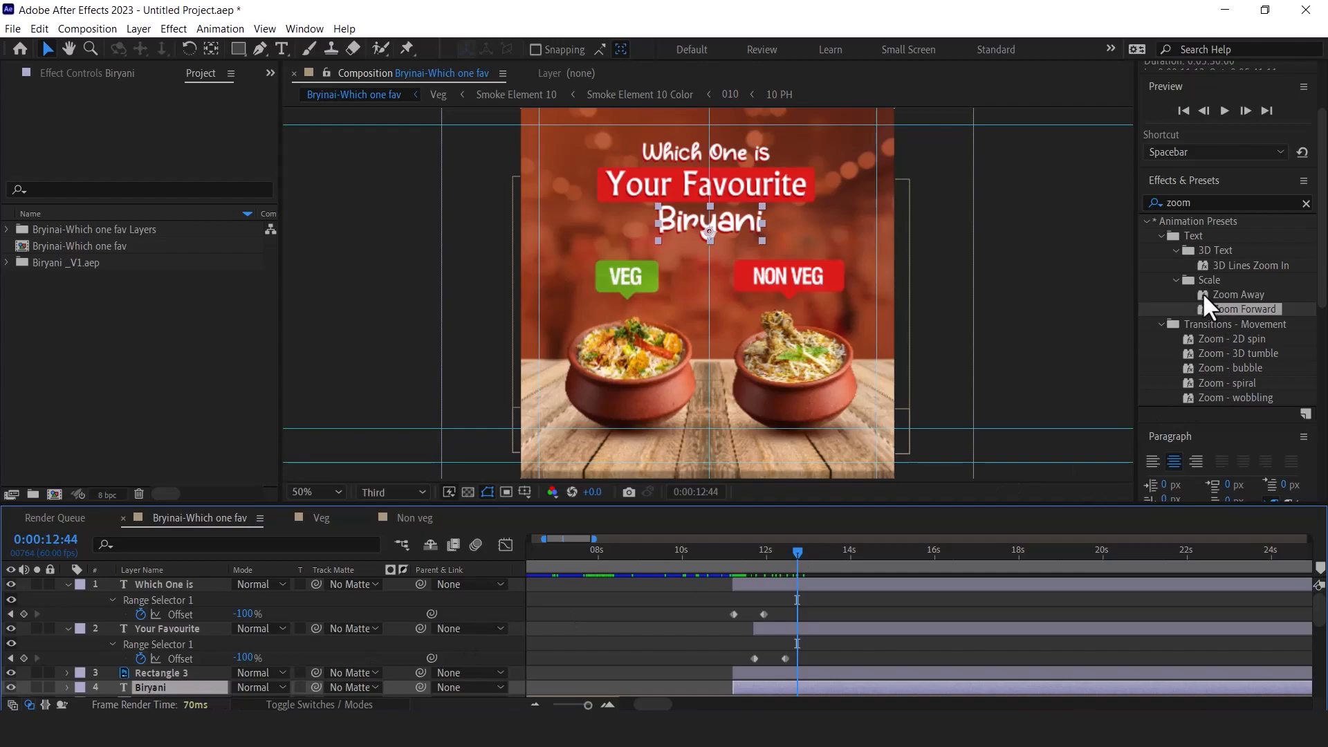
{"action": "left_click_drag", "start_coordinate": [795, 552], "coordinate": [733, 561]}
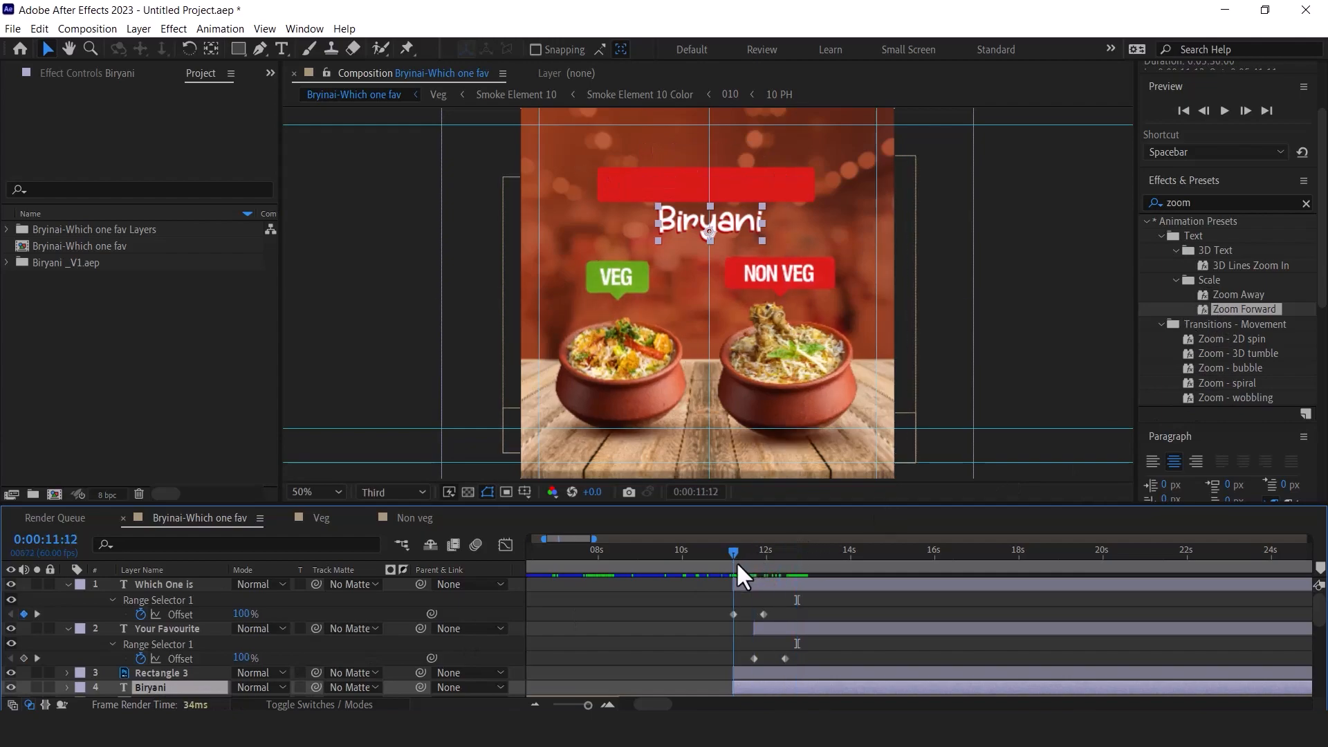
{"action": "left_click", "coordinate": [1206, 294]}
{"action": "scroll", "coordinate": [400, 584], "scroll_direction": "down", "scroll_amount": 3}
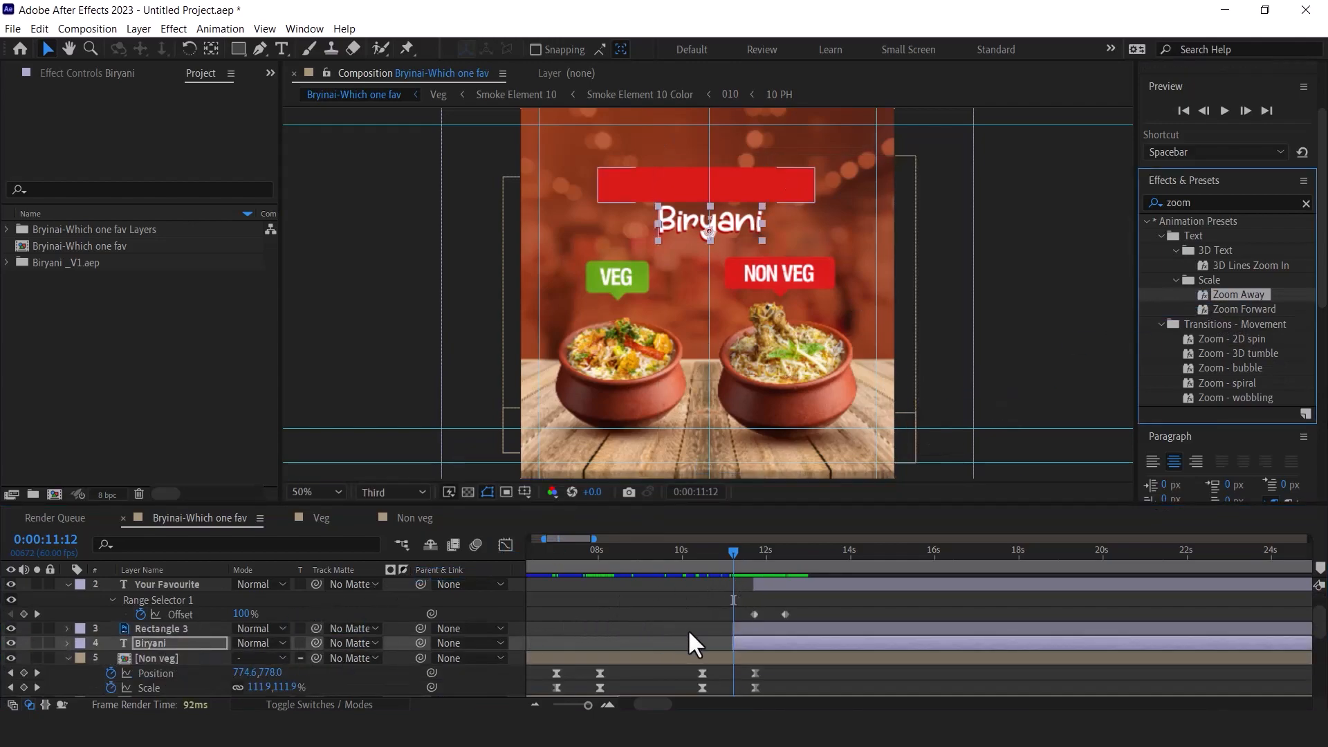
{"action": "left_click_drag", "start_coordinate": [175, 643], "coordinate": [174, 641]}
{"action": "key", "text": "u"}
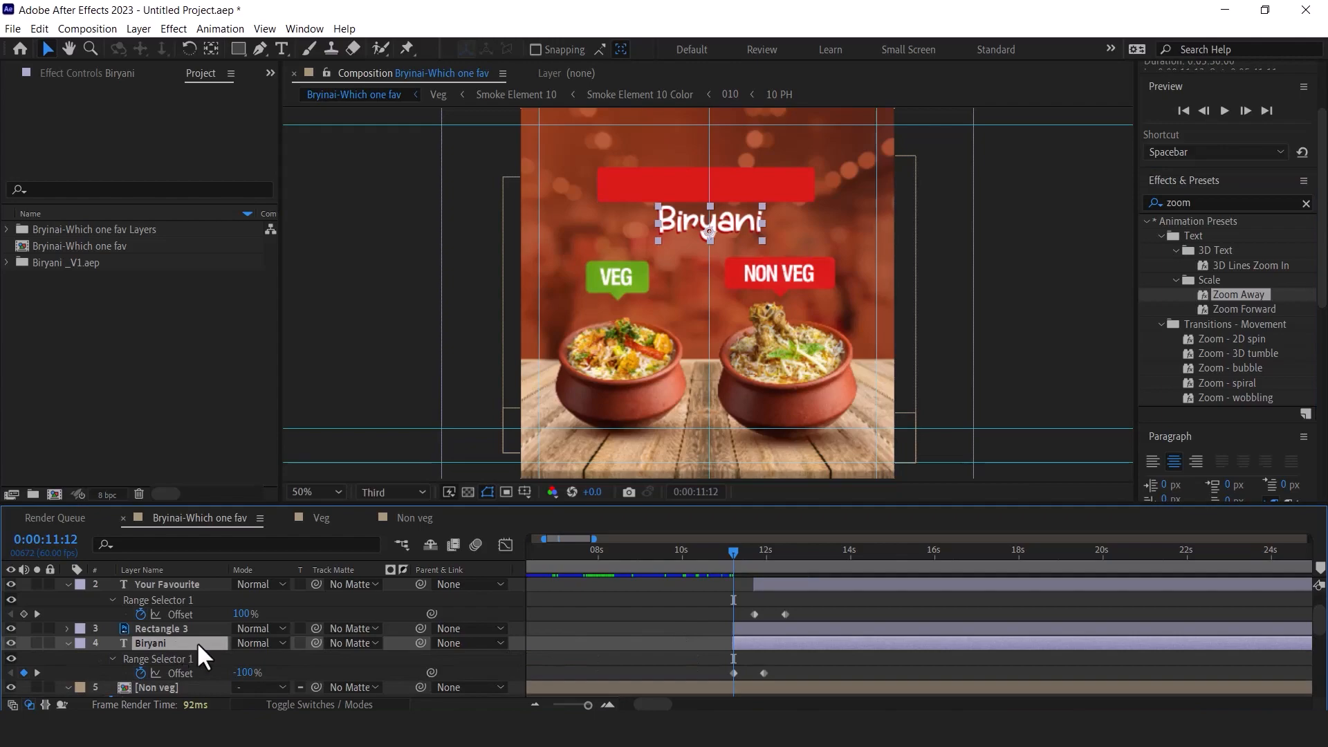
Time-reverse the Biryani text's Offset keyframes
{"action": "left_click_drag", "start_coordinate": [760, 672], "coordinate": [728, 672]}
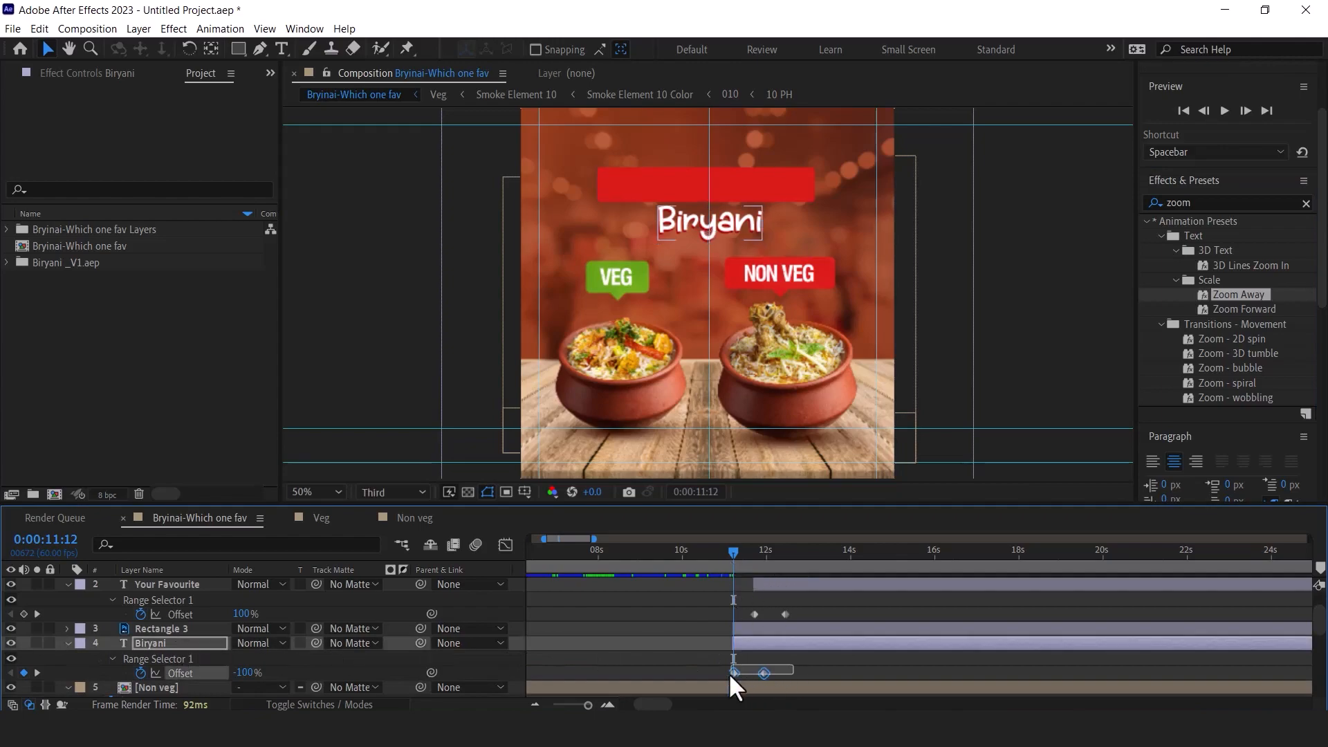
{"action": "right_click", "coordinate": [765, 672]}
{"action": "mouse_move", "coordinate": [835, 662]}
{"action": "left_click", "coordinate": [1010, 664]}
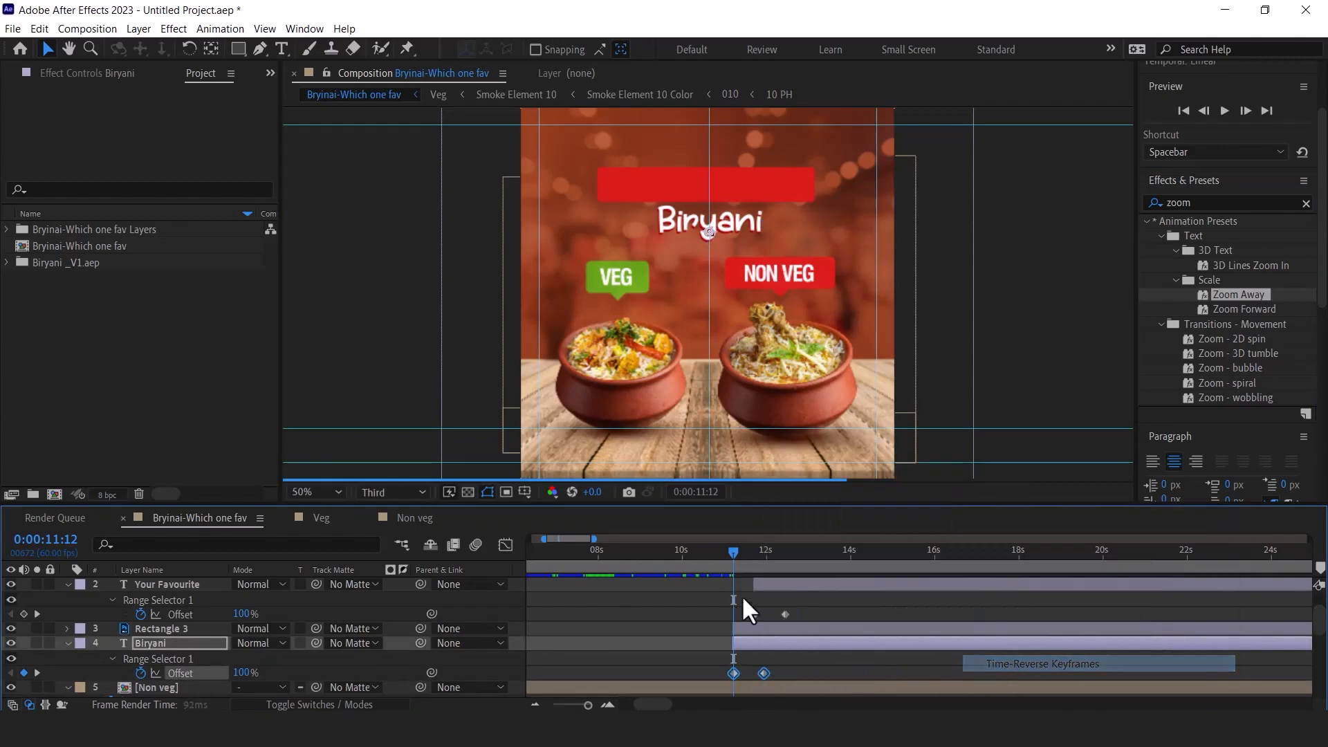
Shift the Biryani layer to start at about 0:00:12:11 and check the title sequence
{"action": "left_click_drag", "start_coordinate": [736, 552], "coordinate": [772, 551]}
{"action": "left_click", "coordinate": [813, 659]}
{"action": "left_click", "coordinate": [774, 646]}
{"action": "left_click_drag", "start_coordinate": [794, 640], "coordinate": [809, 640]}
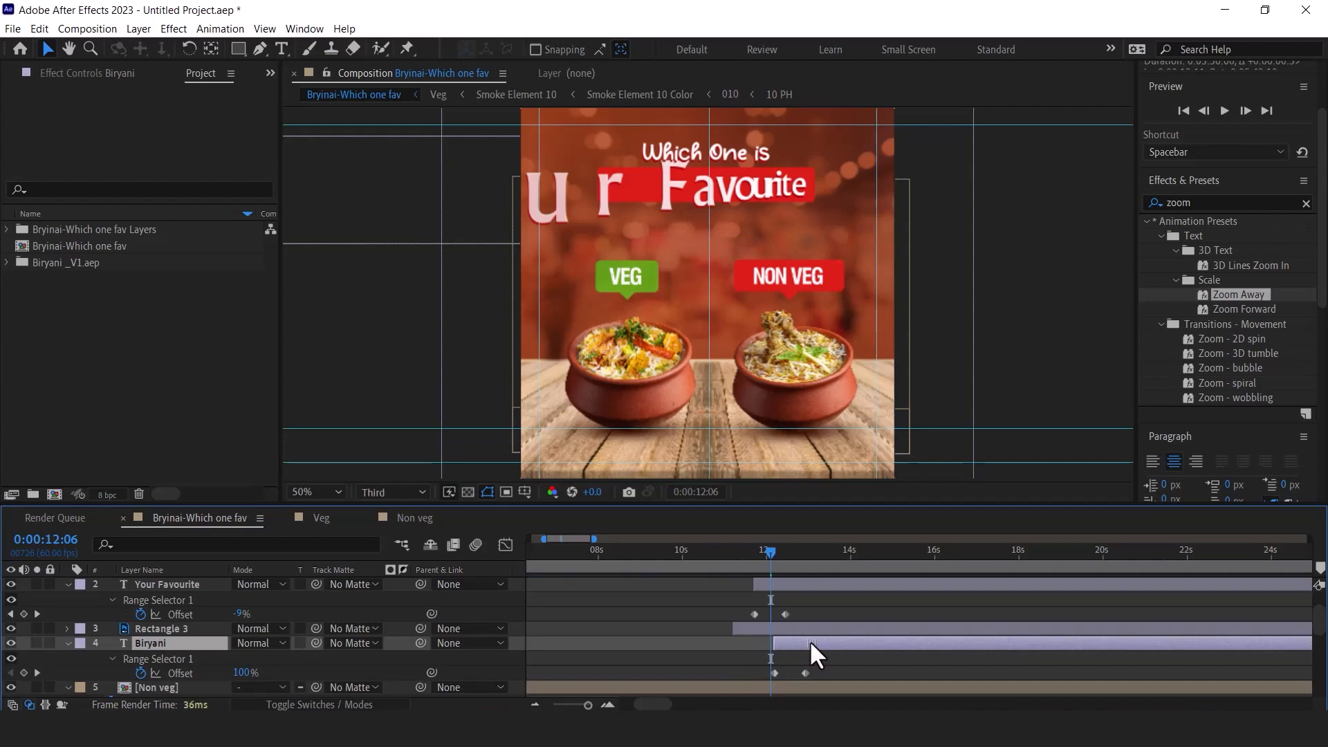
{"action": "left_click_drag", "start_coordinate": [730, 553], "coordinate": [798, 558]}
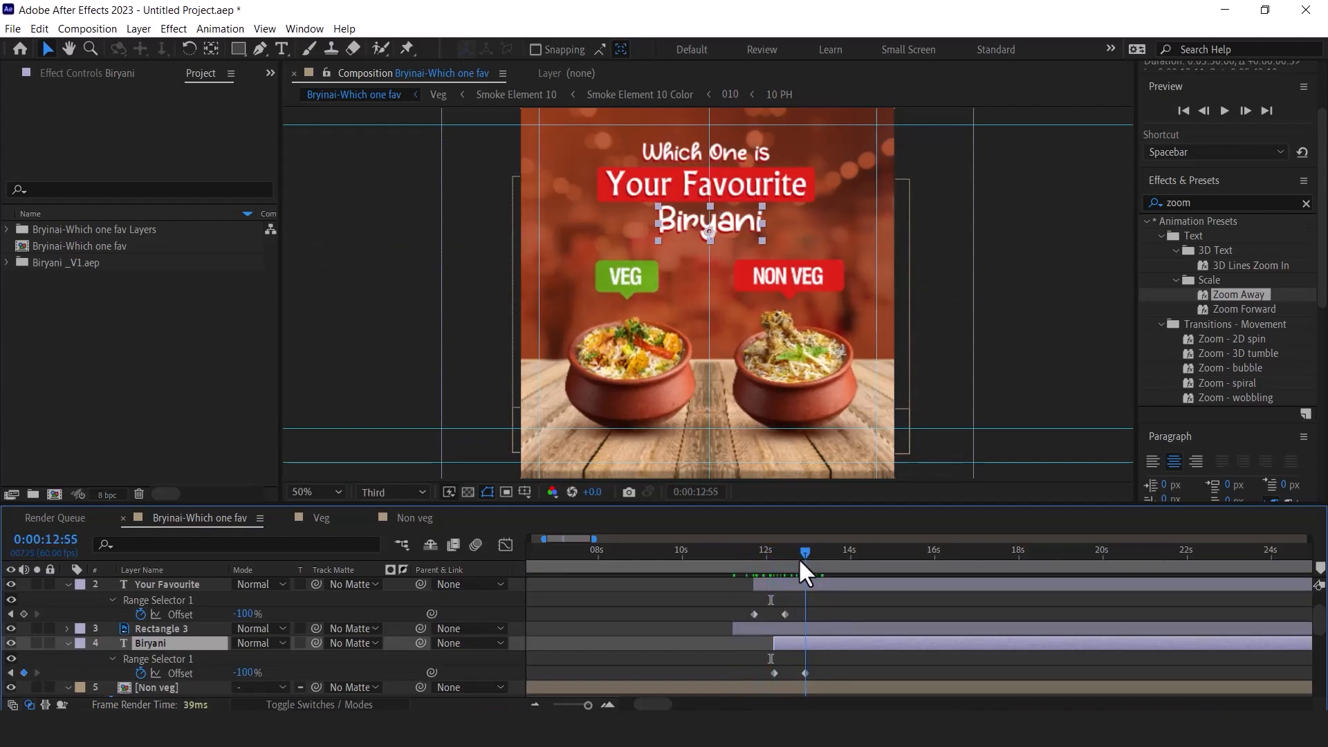
Shift the Rectangle 3 layer to start at 0:00:12:11, in line with the Biryani layer
{"action": "left_click", "coordinate": [605, 196]}
{"action": "left_click", "coordinate": [173, 628]}
{"action": "left_click_drag", "start_coordinate": [803, 625], "coordinate": [844, 628]}
{"action": "left_click_drag", "start_coordinate": [794, 554], "coordinate": [773, 553]}
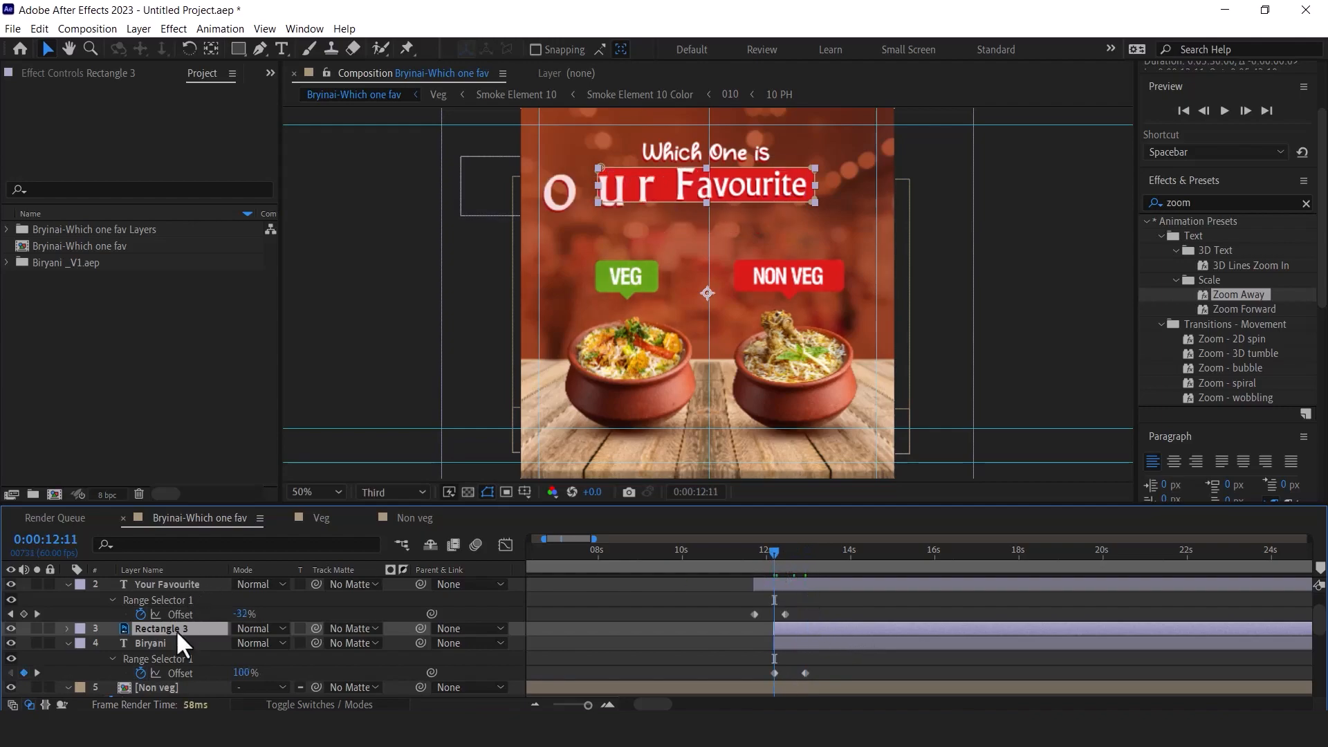
Search the effects for "cc line" and apply CC Line Sweep to the Rectangle 3 layer
{"action": "left_click", "coordinate": [1224, 202]}
{"action": "key", "text": "ctrl+a"}
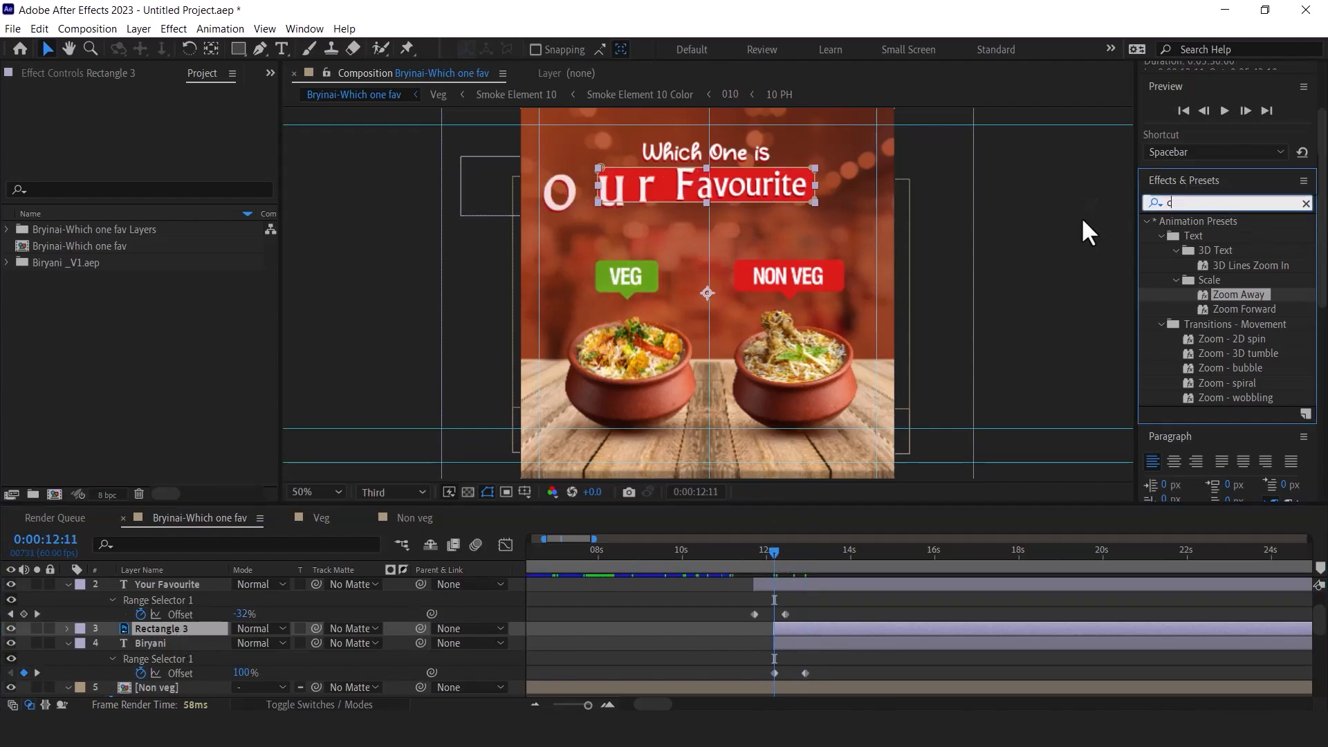
{"action": "type", "text": "cc line"}
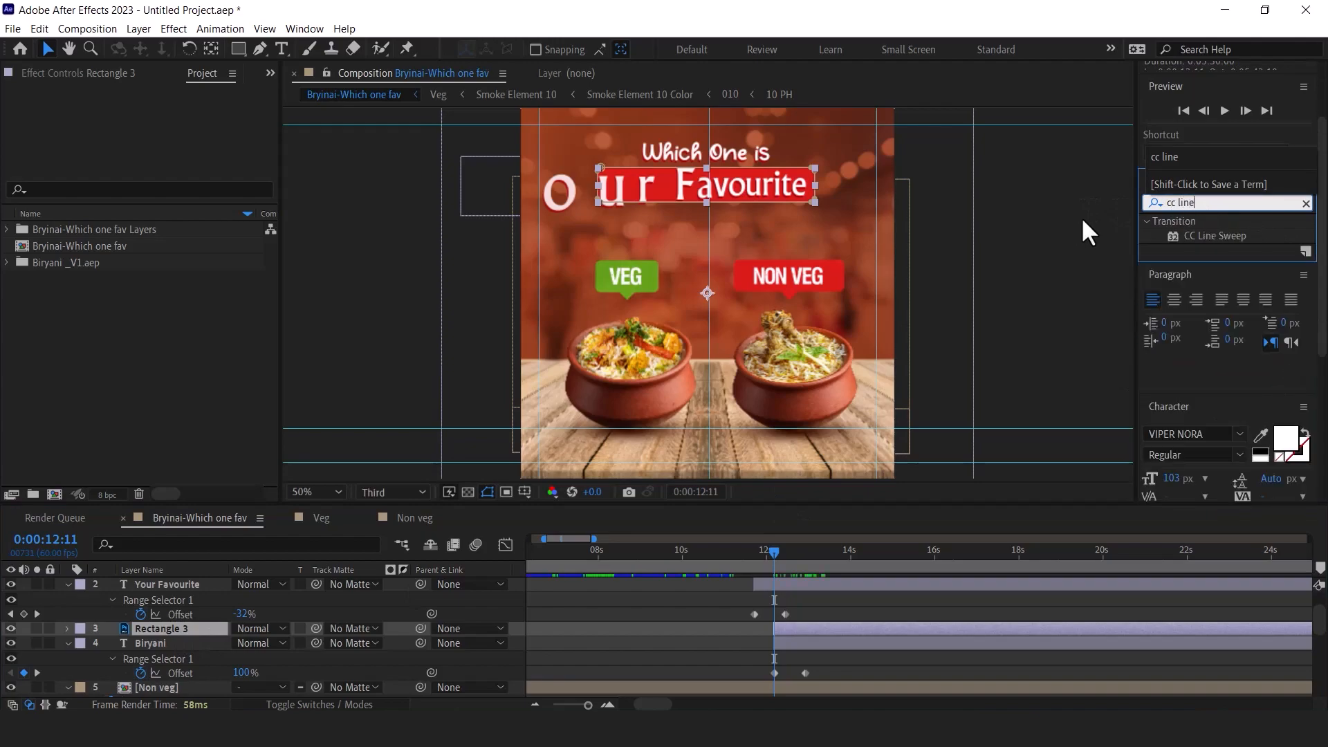
{"action": "left_click_drag", "start_coordinate": [1166, 237], "coordinate": [138, 626]}
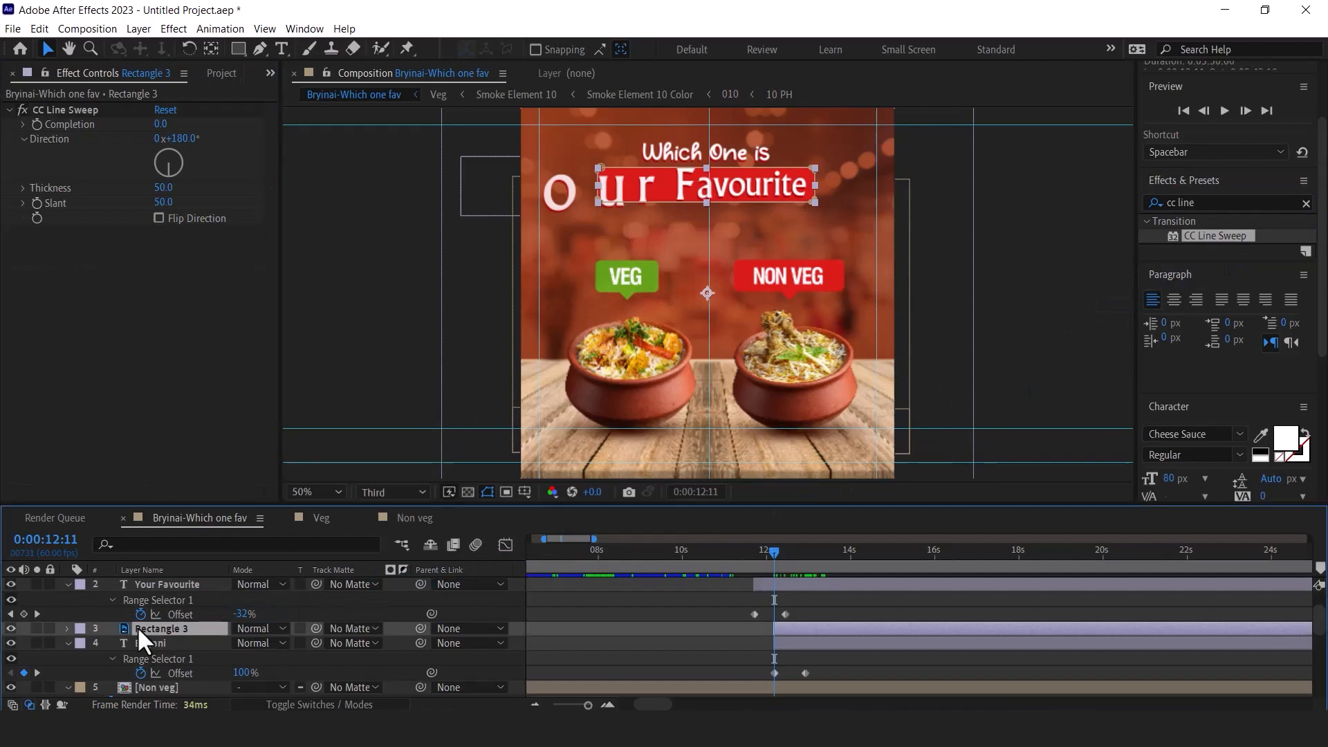
Keyframe Rectangle 3's CC Line Sweep Completion from 100 at 0:00:12:11 to 0 at 0:00:12:51, and preview the reveal
{"action": "left_click", "coordinate": [36, 125]}
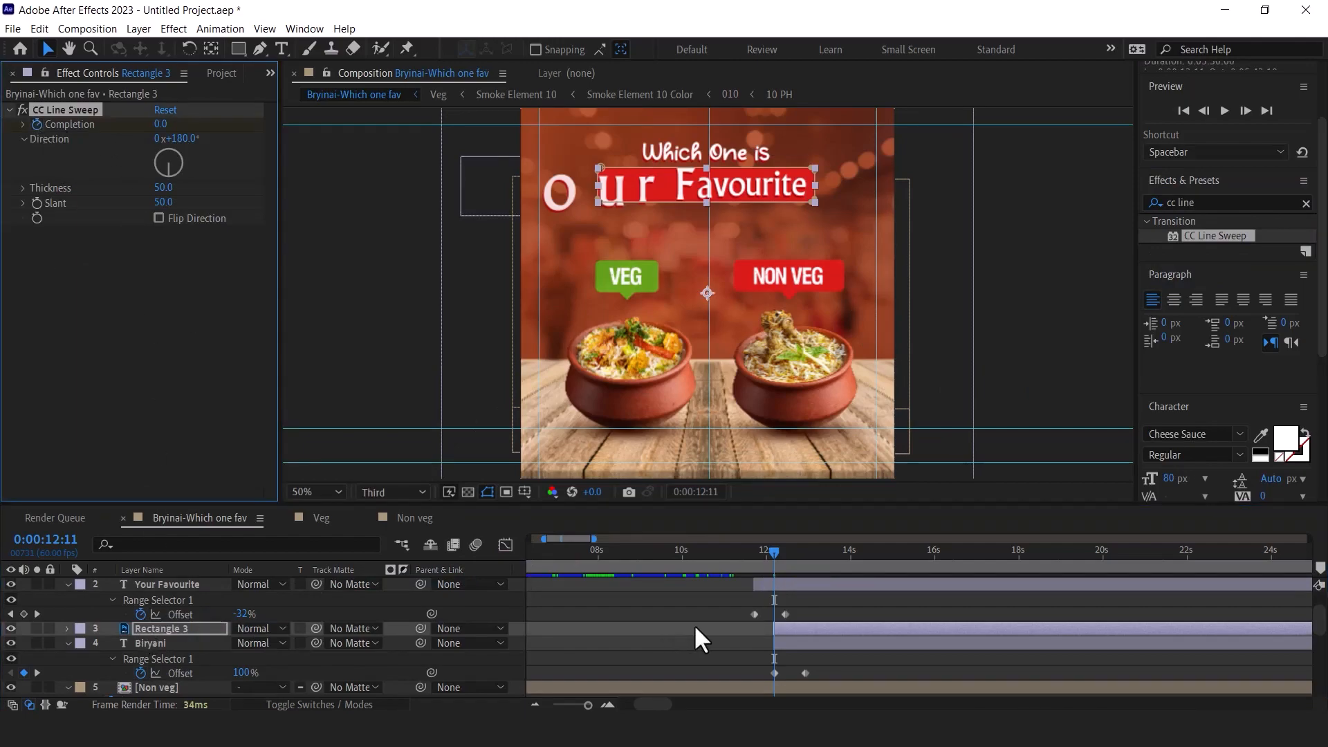
{"action": "key", "text": "space"}
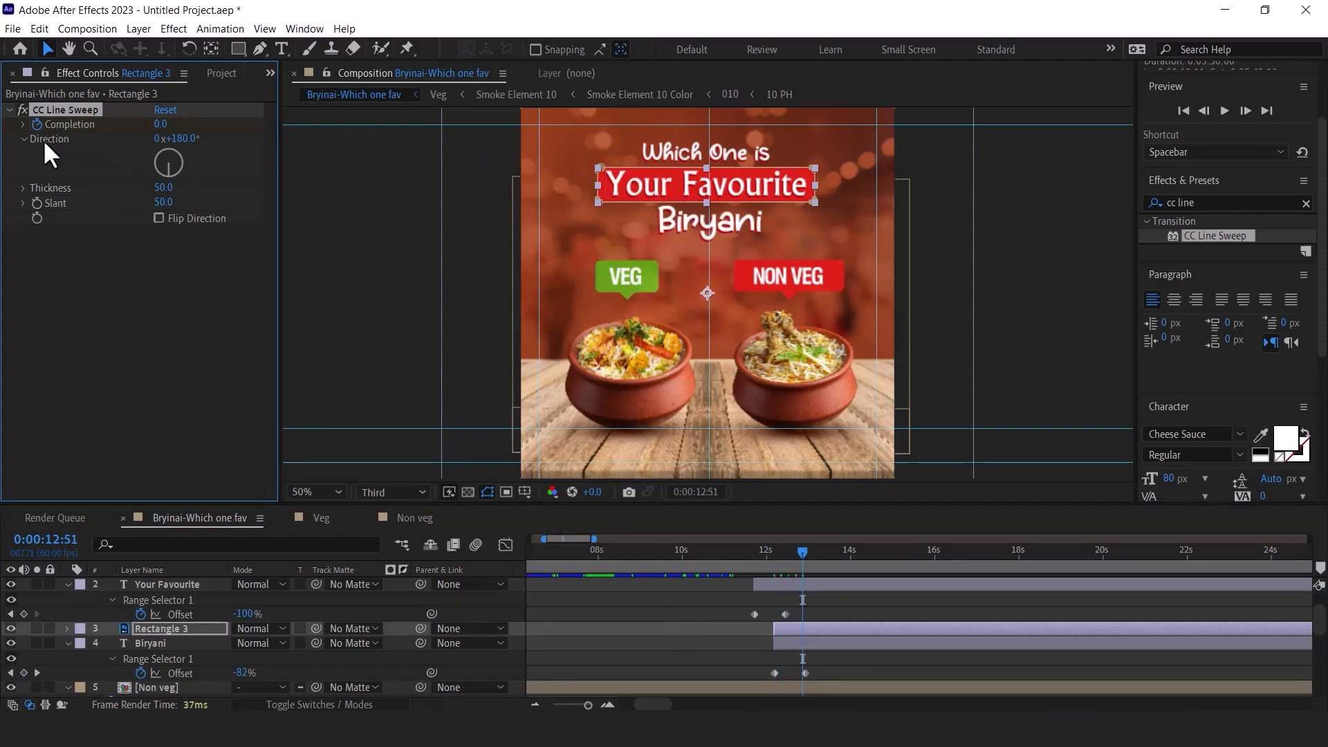
{"action": "key", "text": "u"}
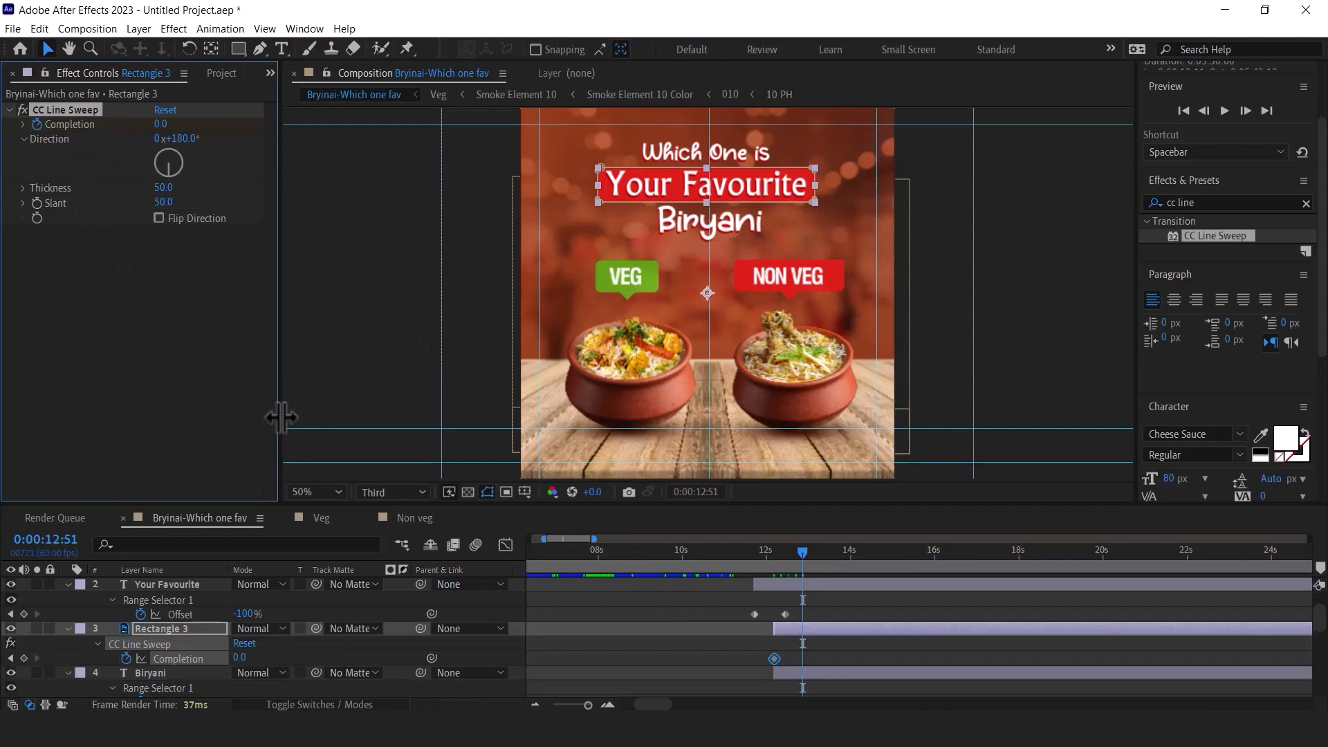
{"action": "left_click", "coordinate": [24, 125]}
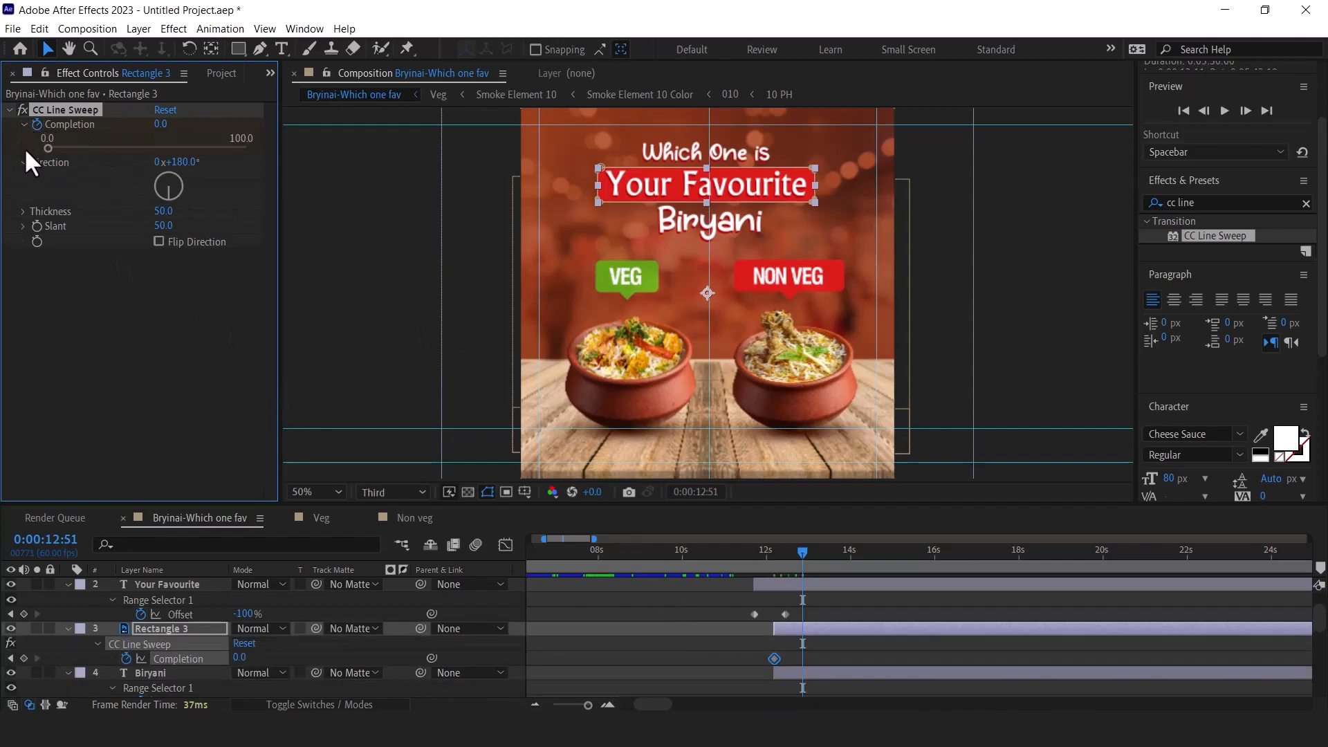
{"action": "left_click_drag", "start_coordinate": [166, 133], "coordinate": [14, 125]}
{"action": "left_click_drag", "start_coordinate": [803, 551], "coordinate": [773, 557]}
{"action": "left_click_drag", "start_coordinate": [163, 124], "coordinate": [260, 124]}
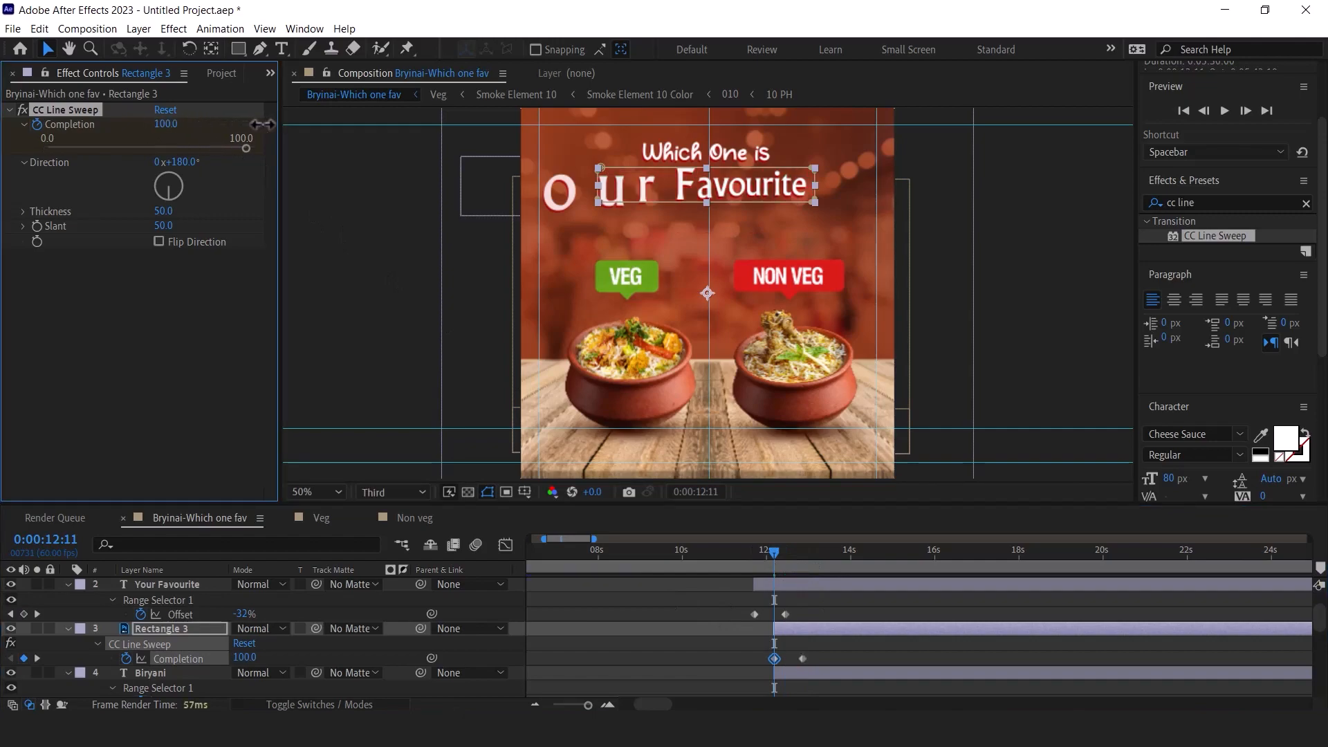
{"action": "key", "text": "space"}
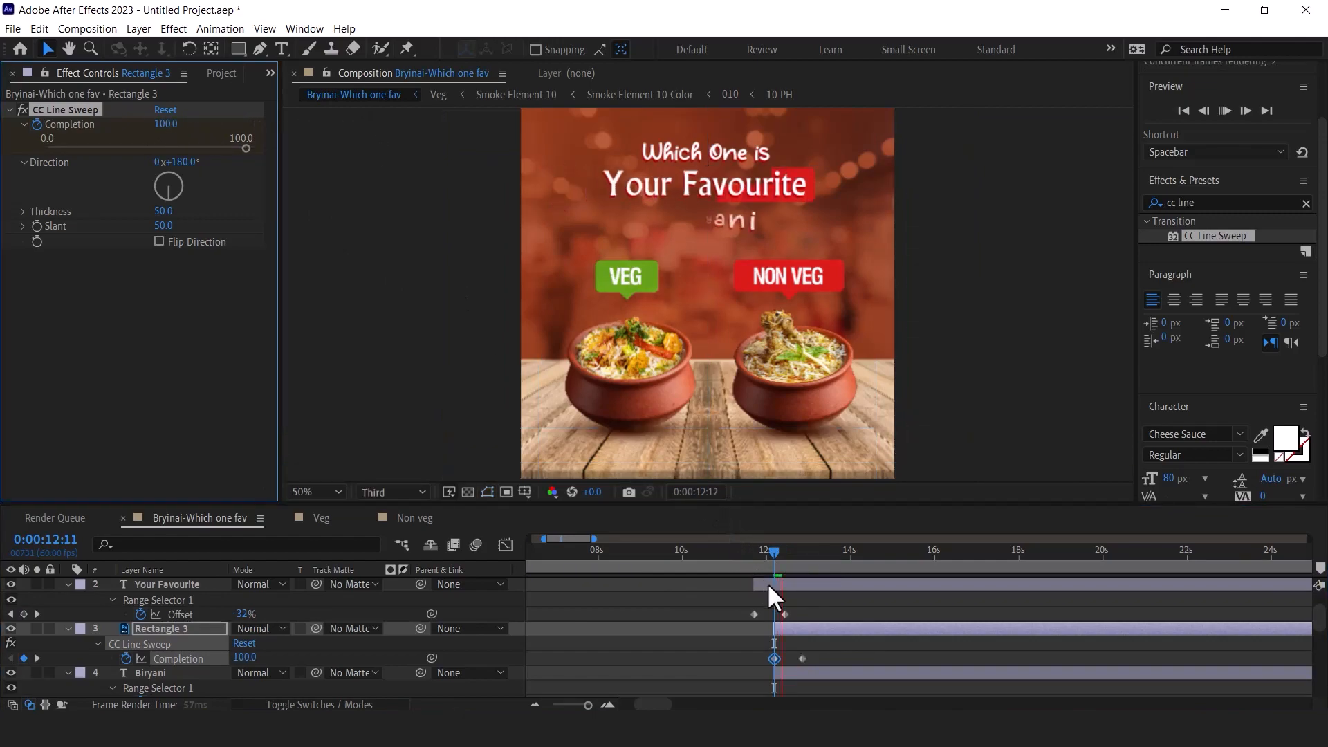
{"action": "key", "text": "space"}
Set the CC Line Sweep Thickness on Rectangle 3 to 33 and preview the title animation
{"action": "left_click", "coordinate": [784, 552]}
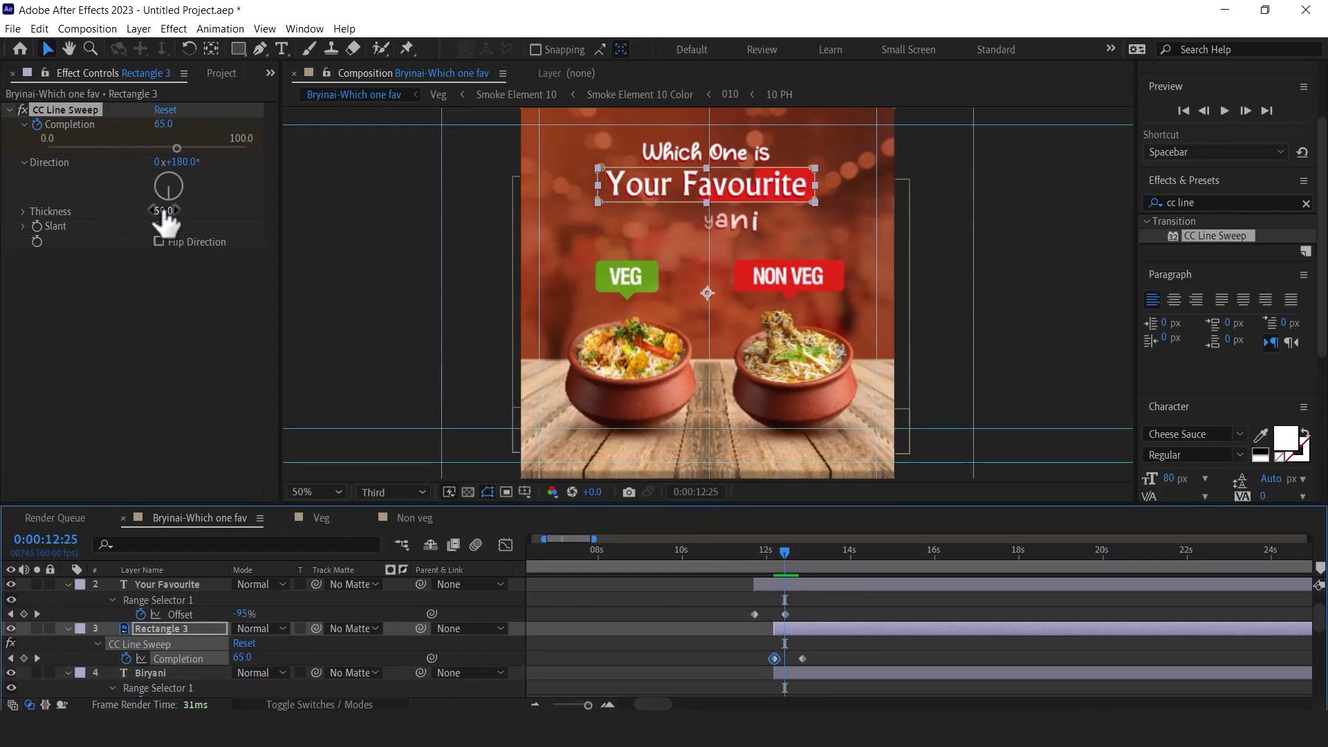
{"action": "left_click_drag", "start_coordinate": [161, 210], "coordinate": [151, 210]}
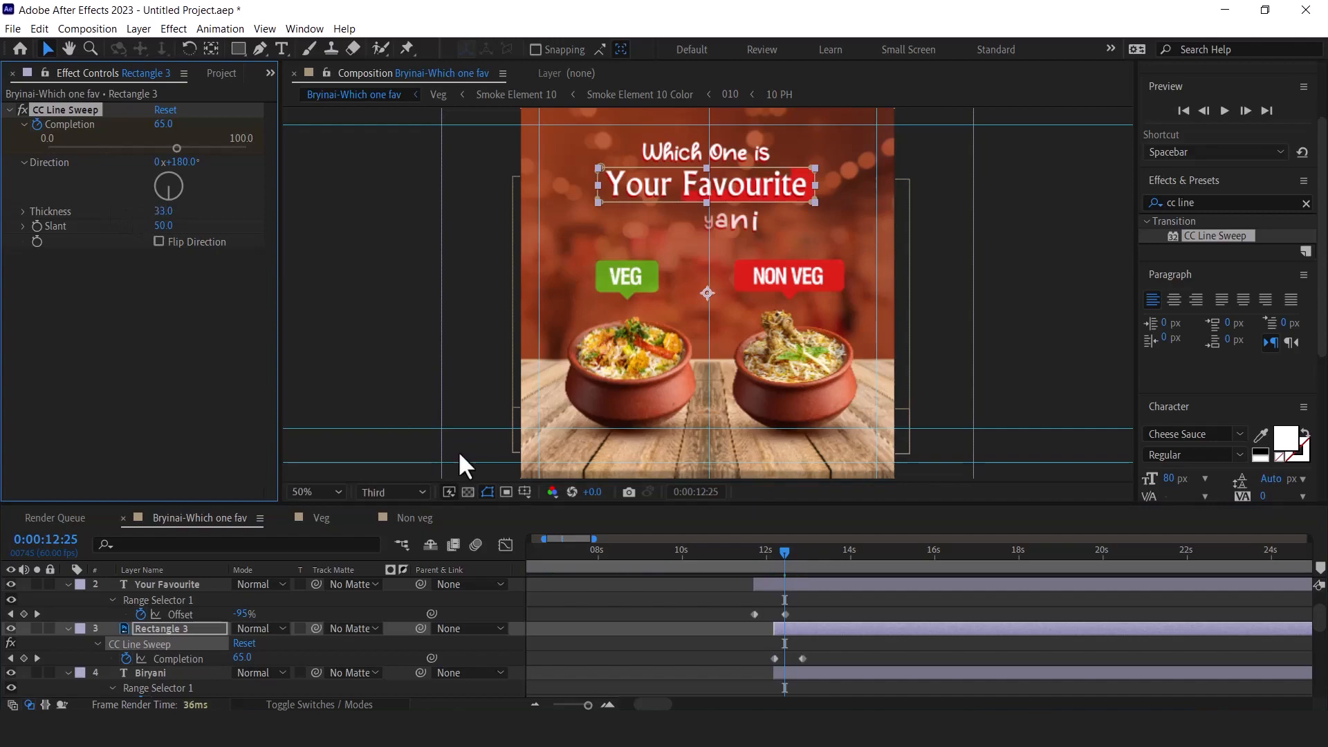
{"action": "left_click_drag", "start_coordinate": [782, 548], "coordinate": [751, 550]}
{"action": "key", "text": "space"}
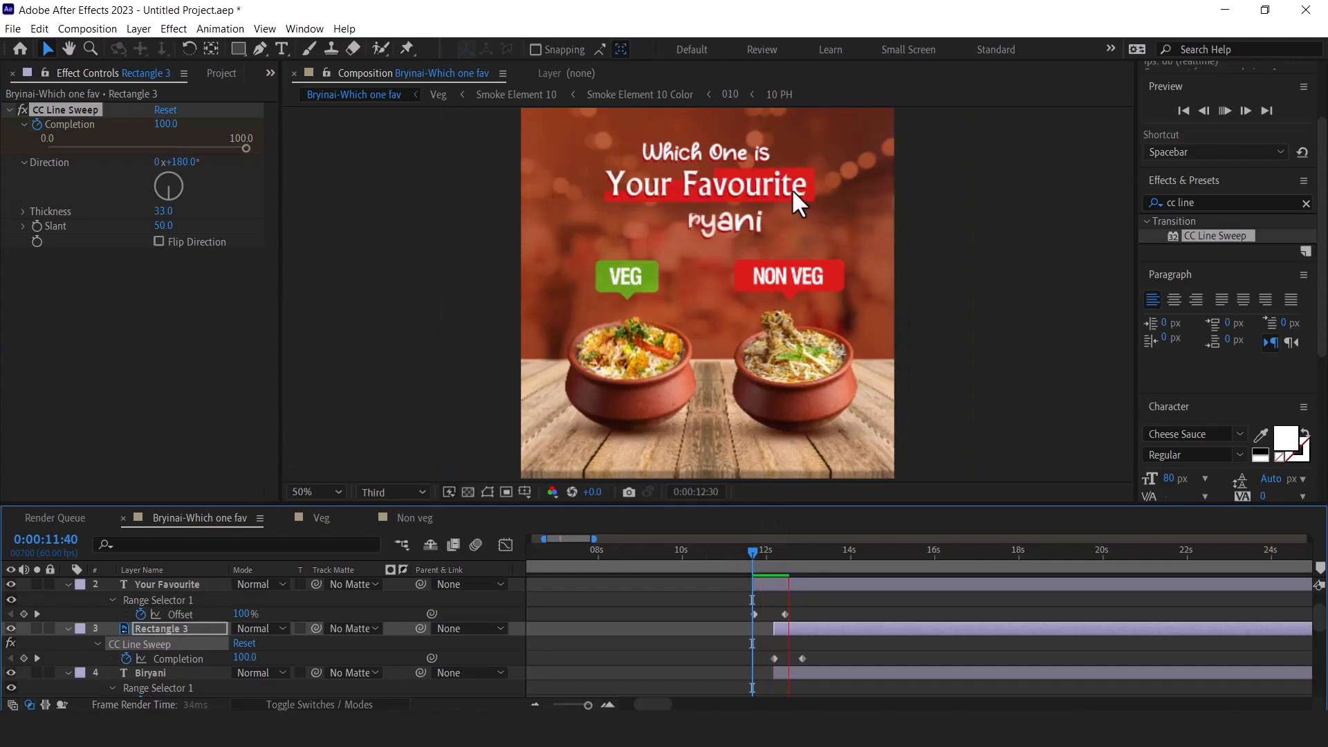
{"action": "left_click_drag", "start_coordinate": [778, 553], "coordinate": [820, 555]}
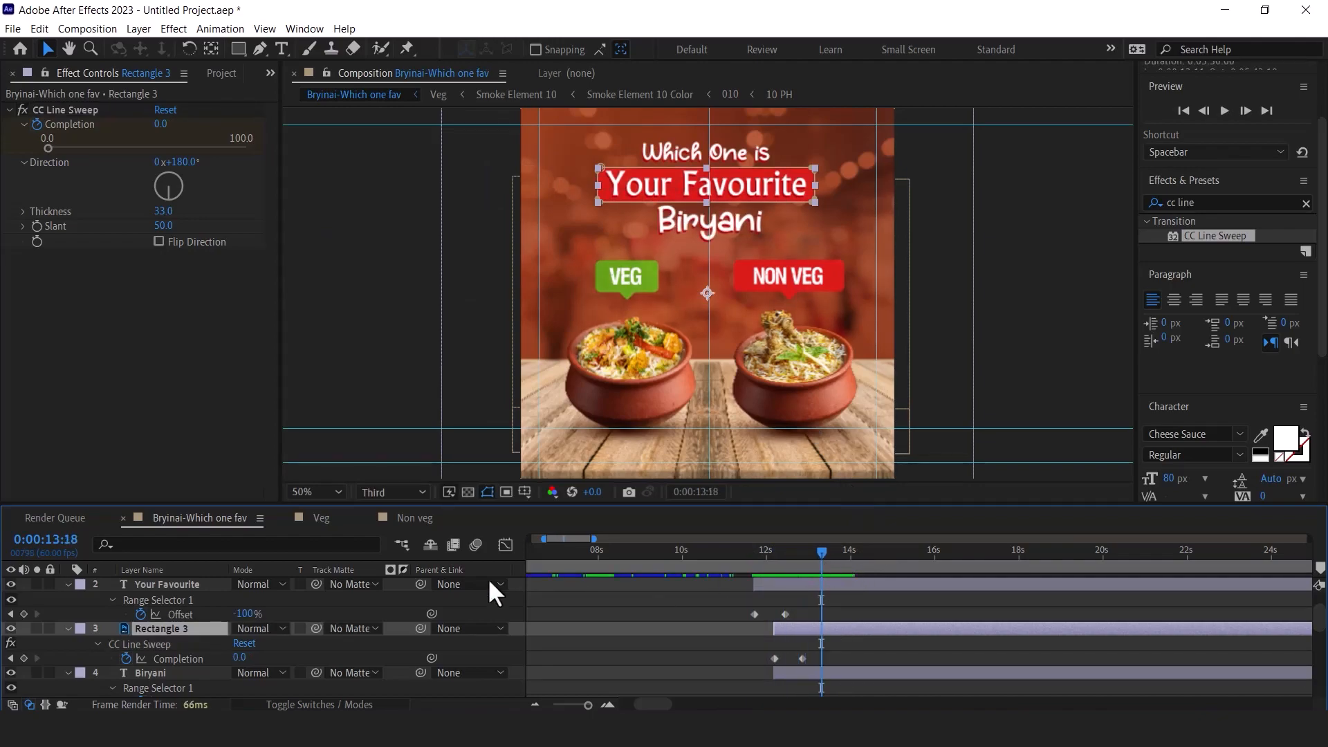
Search the effects for "cc light" and apply CC Light Sweep to the Rectangle 3 layer
{"action": "left_click", "coordinate": [1220, 202]}
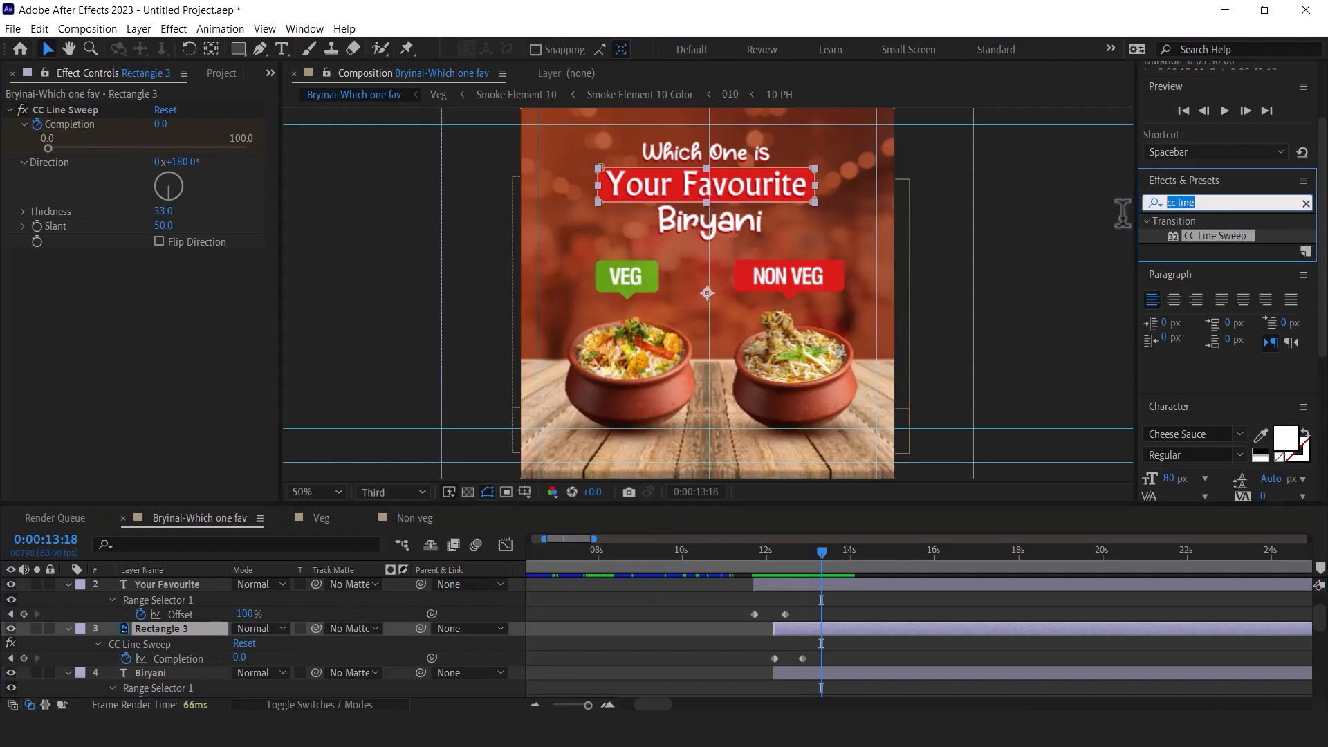
{"action": "type", "text": "cc light"}
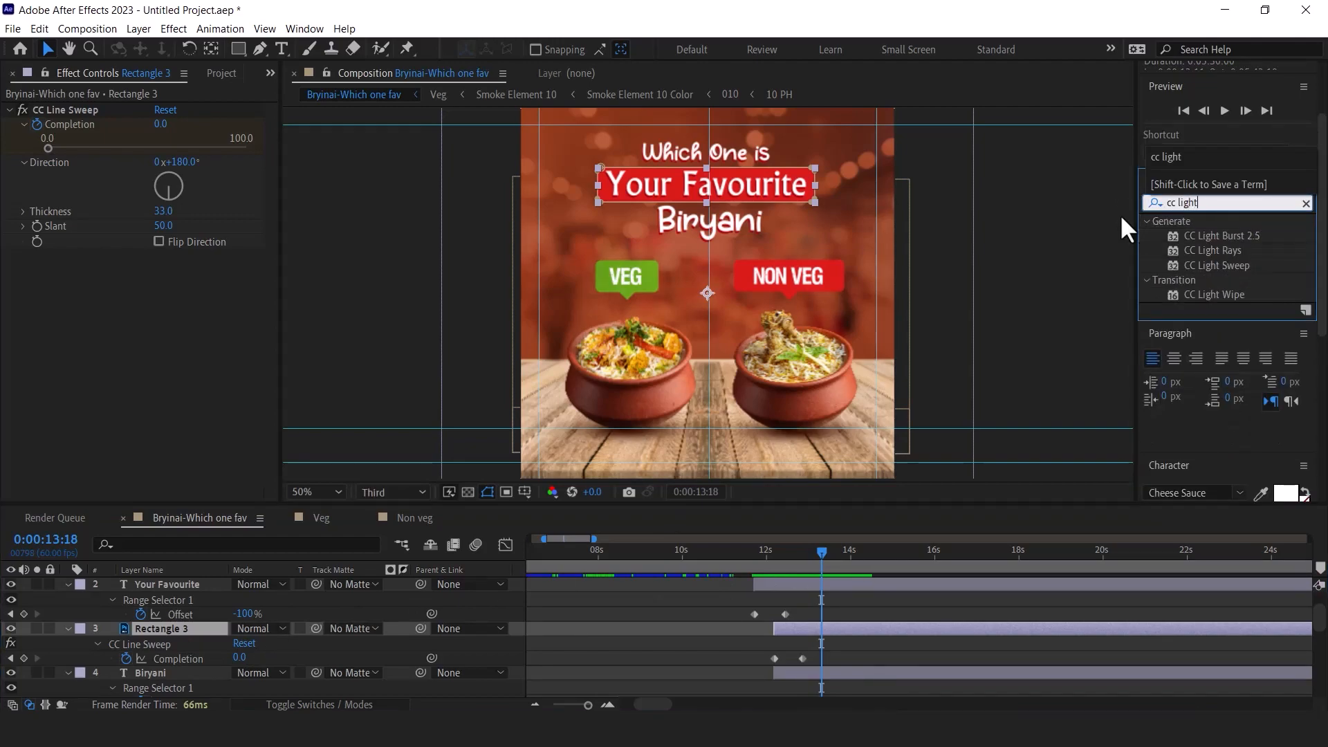
{"action": "left_click", "coordinate": [1177, 267]}
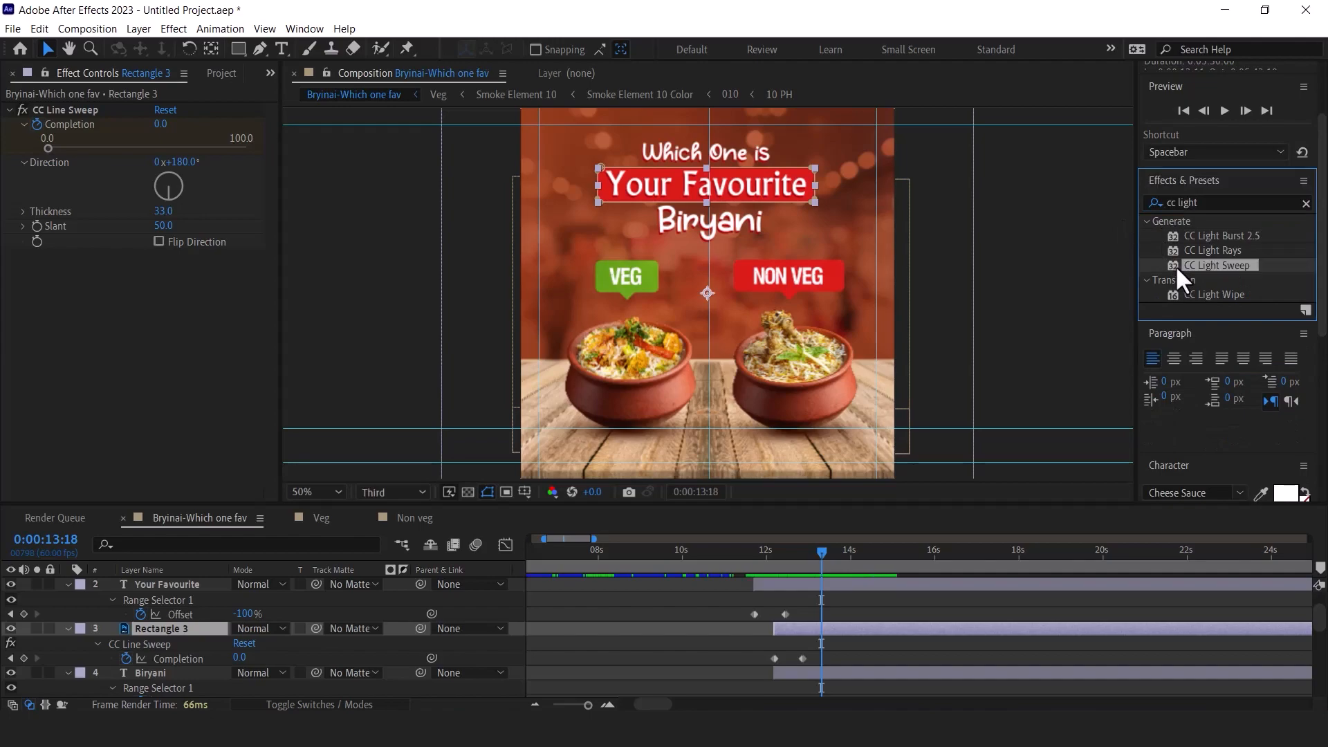
{"action": "left_click_drag", "start_coordinate": [1172, 267], "coordinate": [156, 626]}
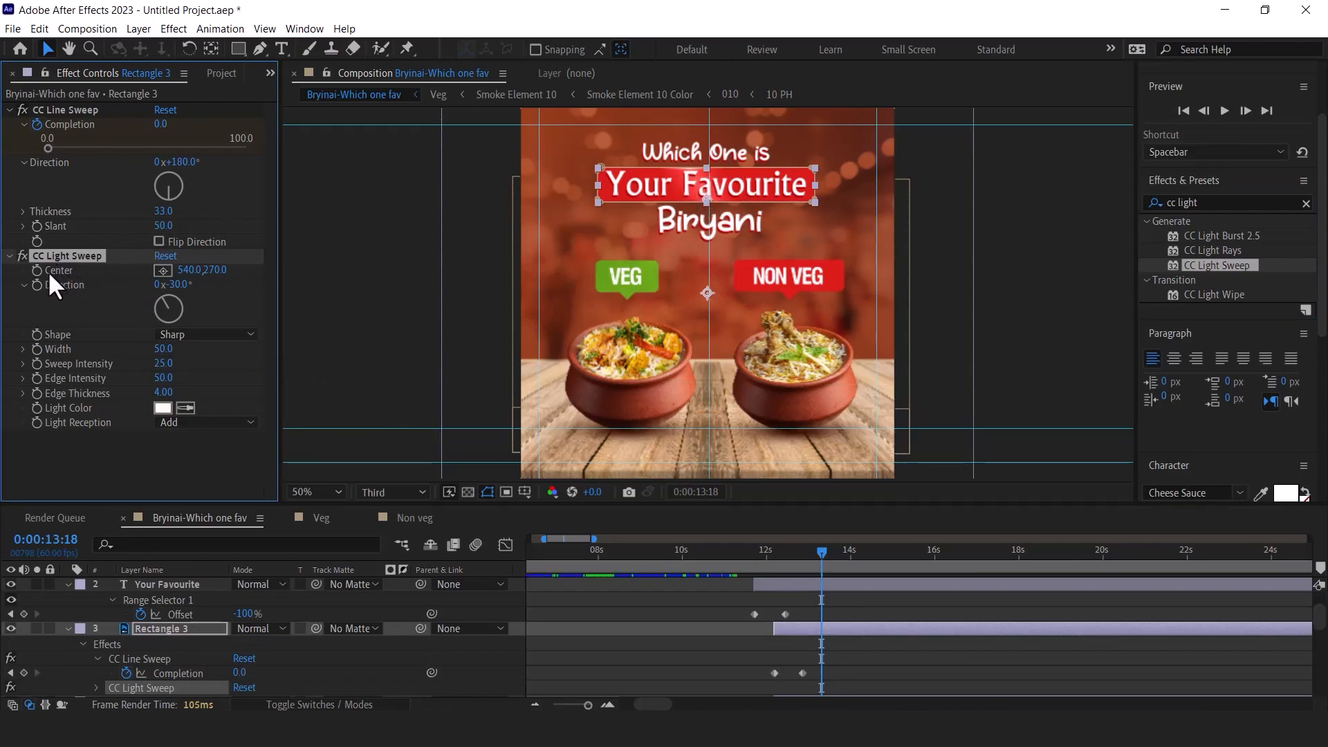
Keyframe Rectangle 3's CC Light Sweep Center from 97, 270 at 0:00:13:18 to 979, 270 at 0:00:13:58
{"action": "left_click_drag", "start_coordinate": [188, 270], "coordinate": [11, 324]}
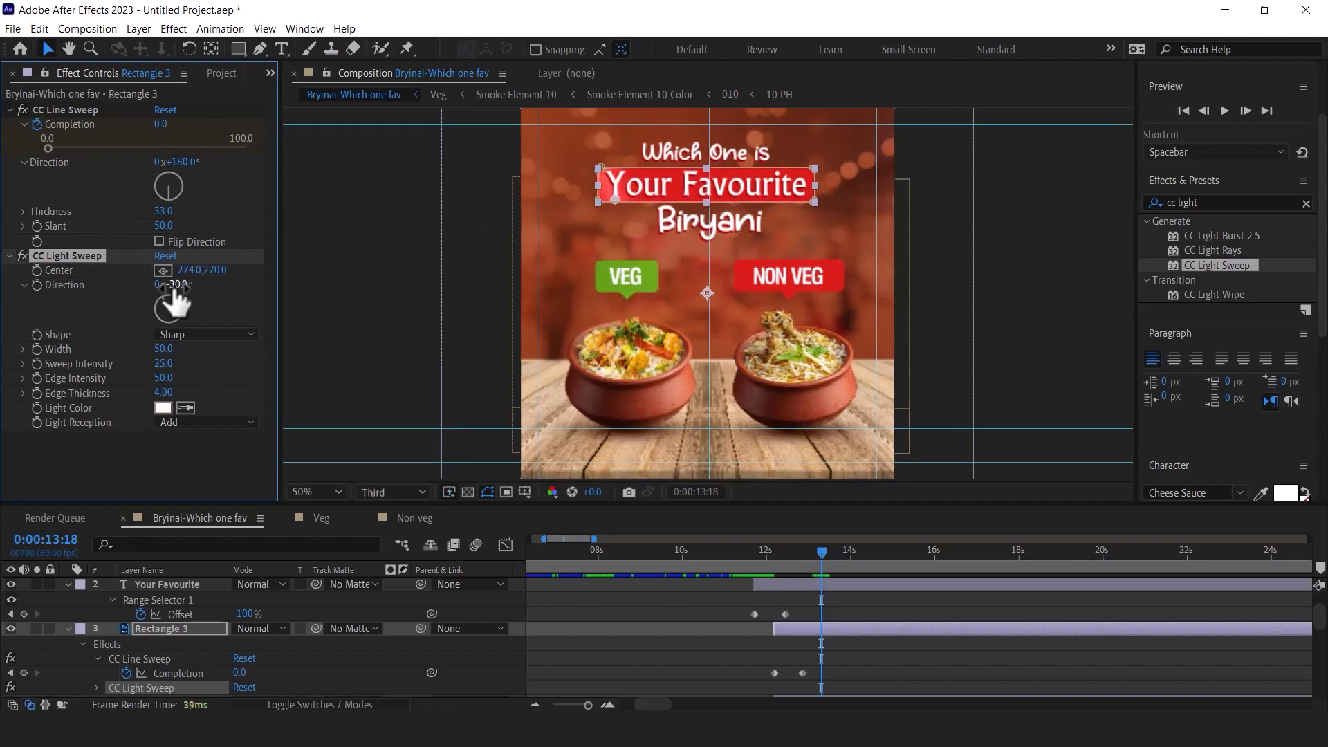
{"action": "left_click_drag", "start_coordinate": [189, 270], "coordinate": [27, 278]}
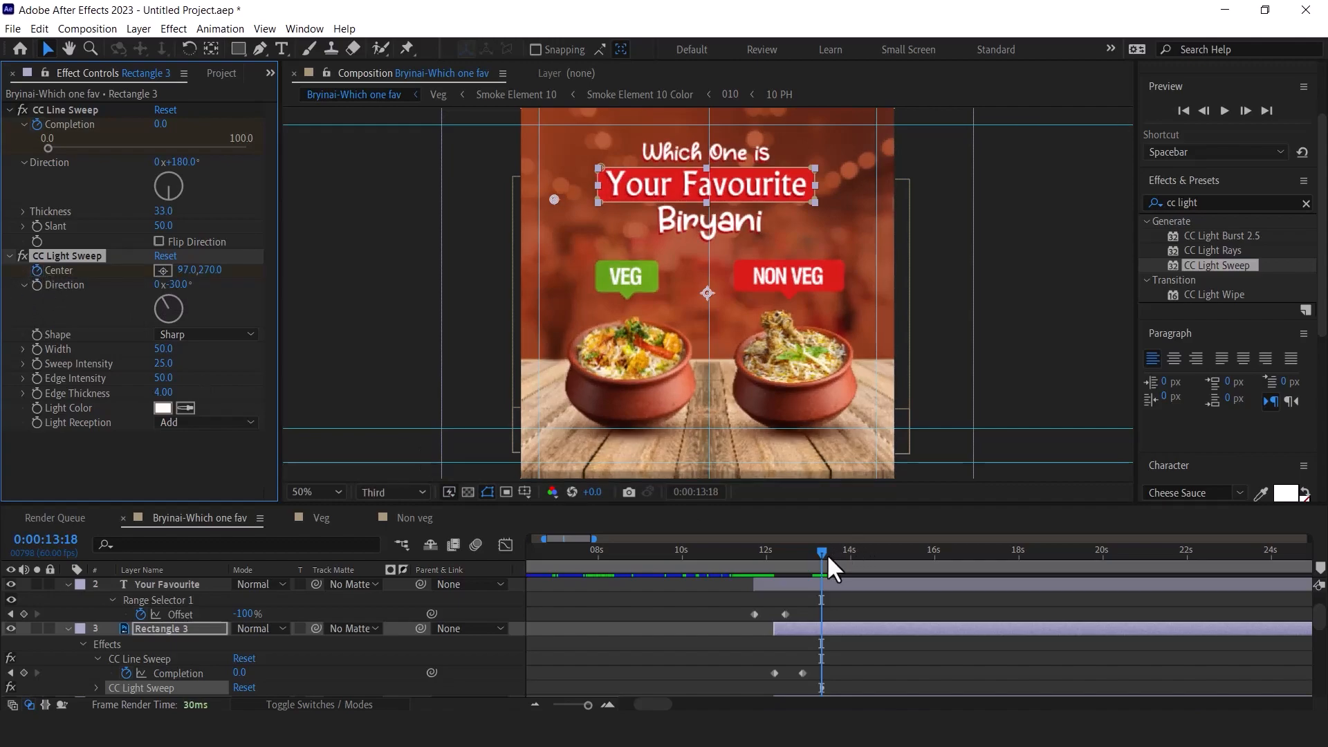
{"action": "key", "text": "shift+Page_Down"}
{"action": "key", "text": "shift+Page_Down"}
{"action": "key", "text": "shift+Page_Down"}
{"action": "key", "text": "shift+Page_Down"}
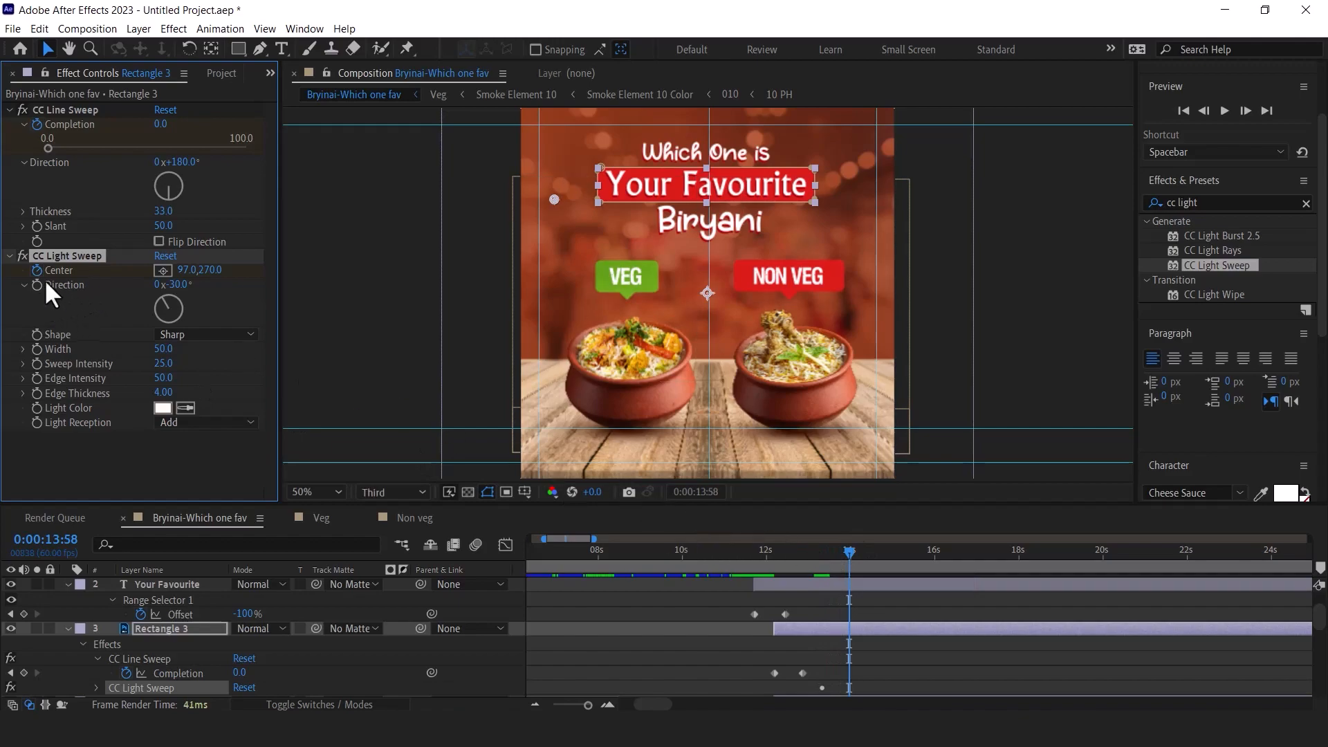
{"action": "left_click_drag", "start_coordinate": [201, 271], "coordinate": [924, 273]}
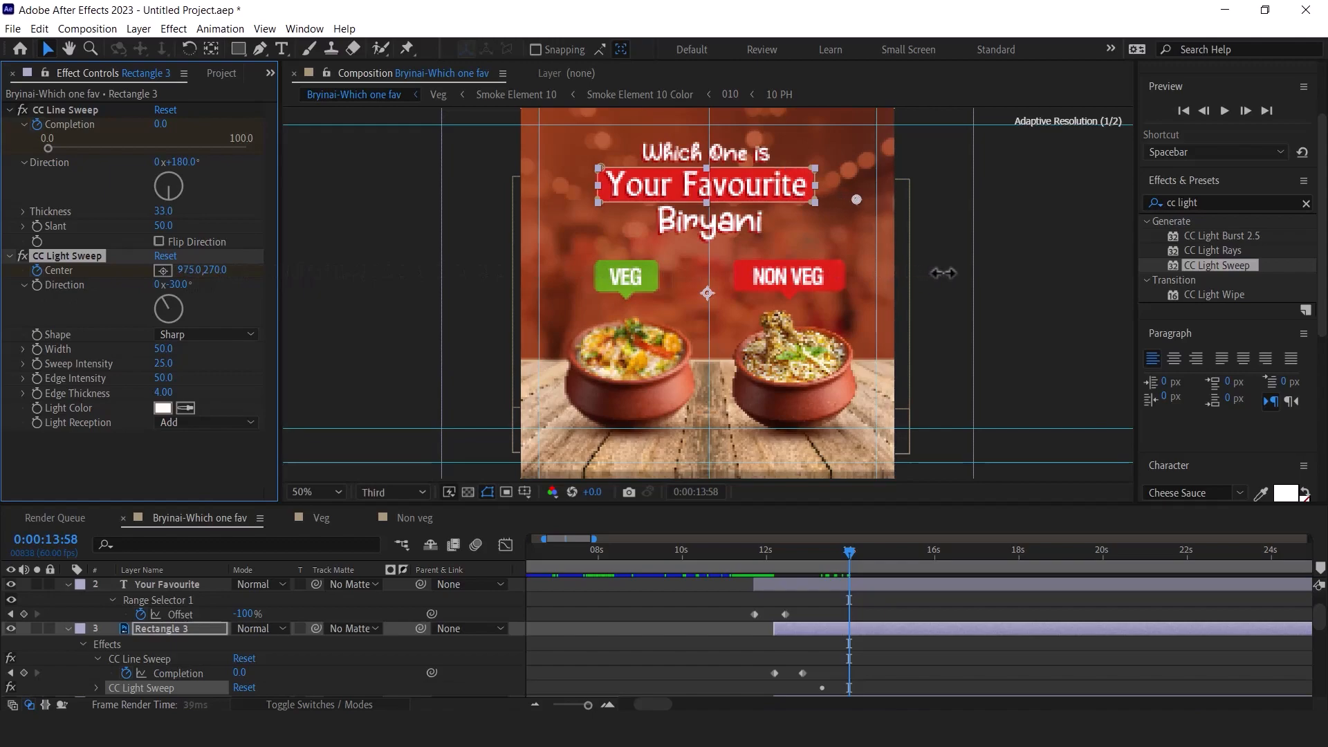
Reveal Rectangle 3's keyframed properties and preview the light sweep, including a replay of the title animation from 0:00:11:34
{"action": "left_click_drag", "start_coordinate": [847, 557], "coordinate": [815, 559]}
{"action": "key", "text": "u"}
{"action": "key", "text": "u"}
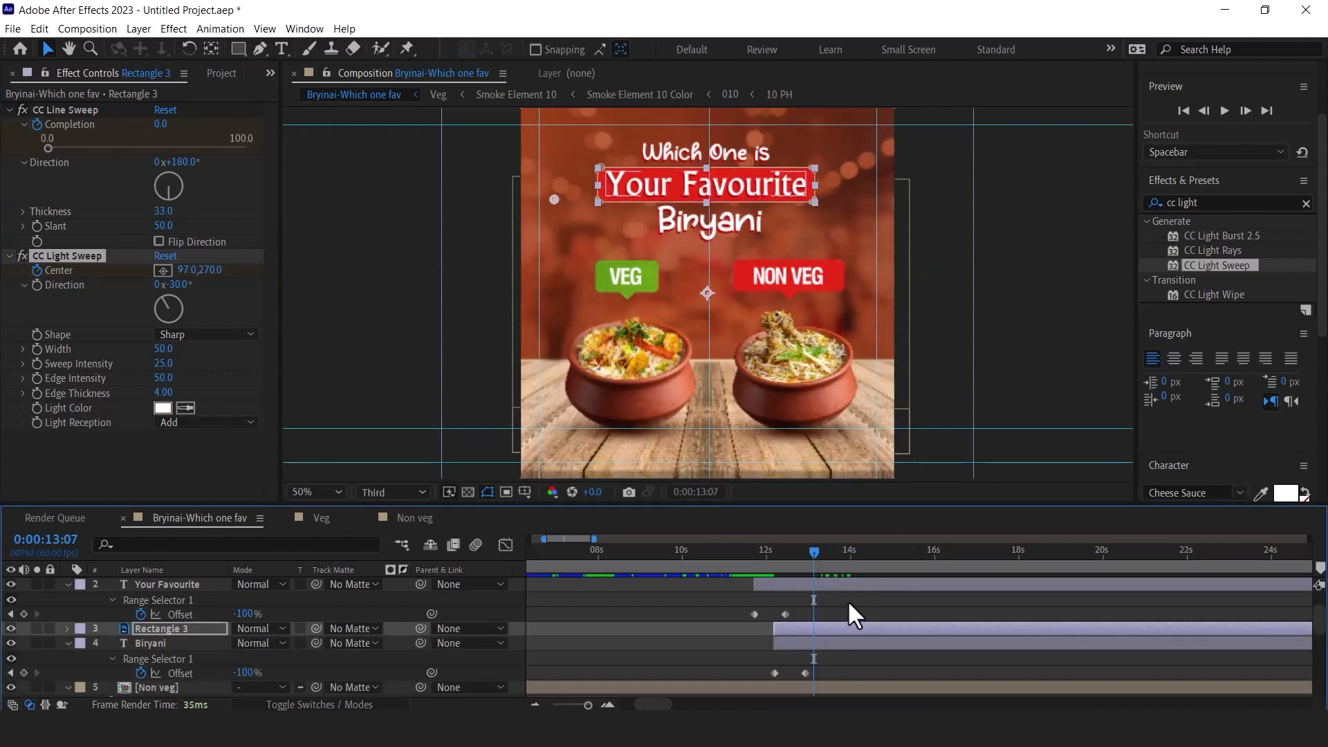
{"action": "key", "text": "space"}
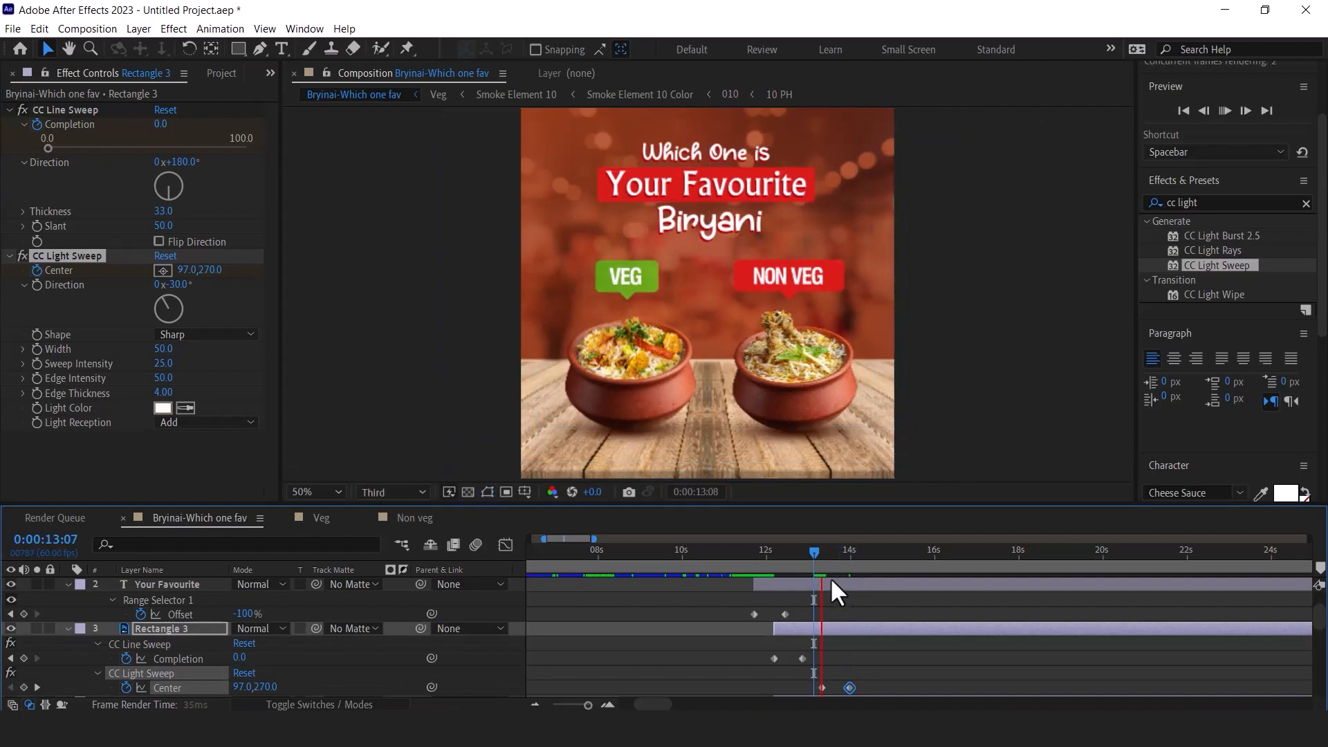
{"action": "left_click_drag", "start_coordinate": [805, 559], "coordinate": [748, 562]}
{"action": "key", "text": "space"}
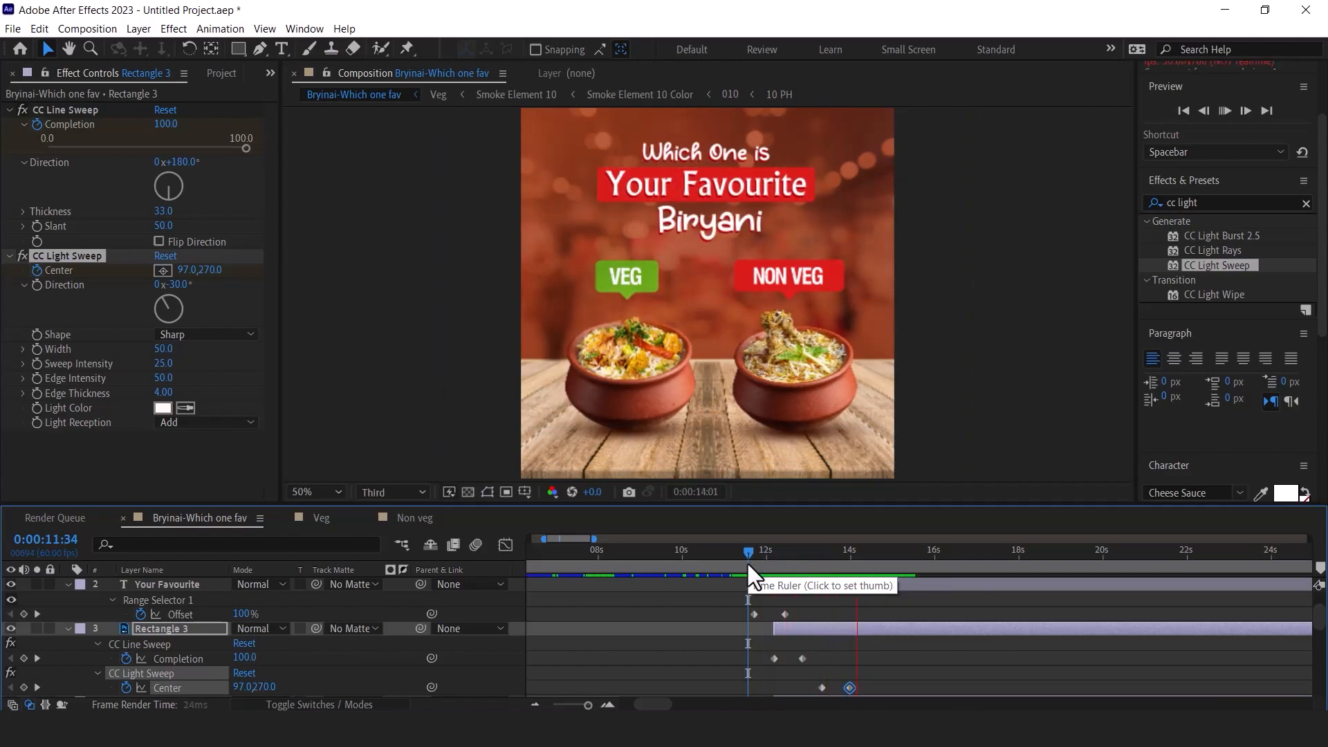
{"action": "key", "text": "space"}
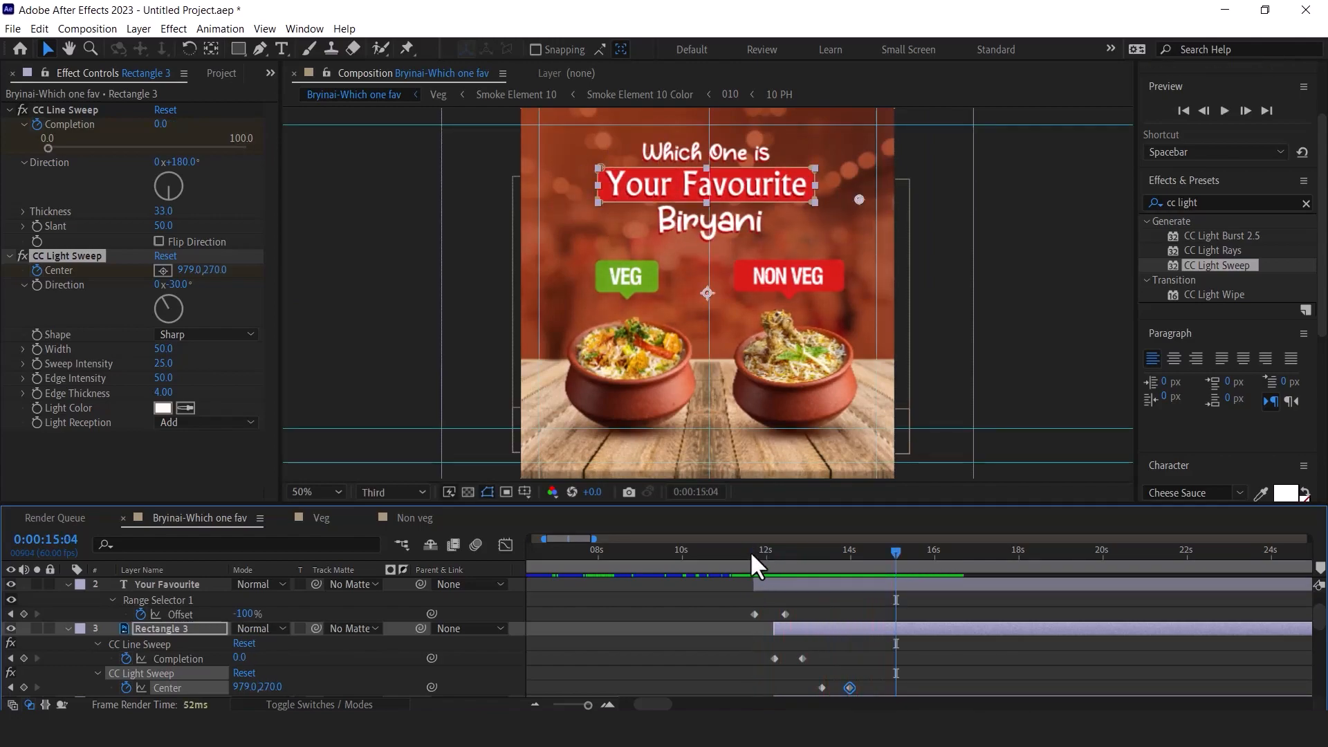
{"action": "key", "text": "Home"}
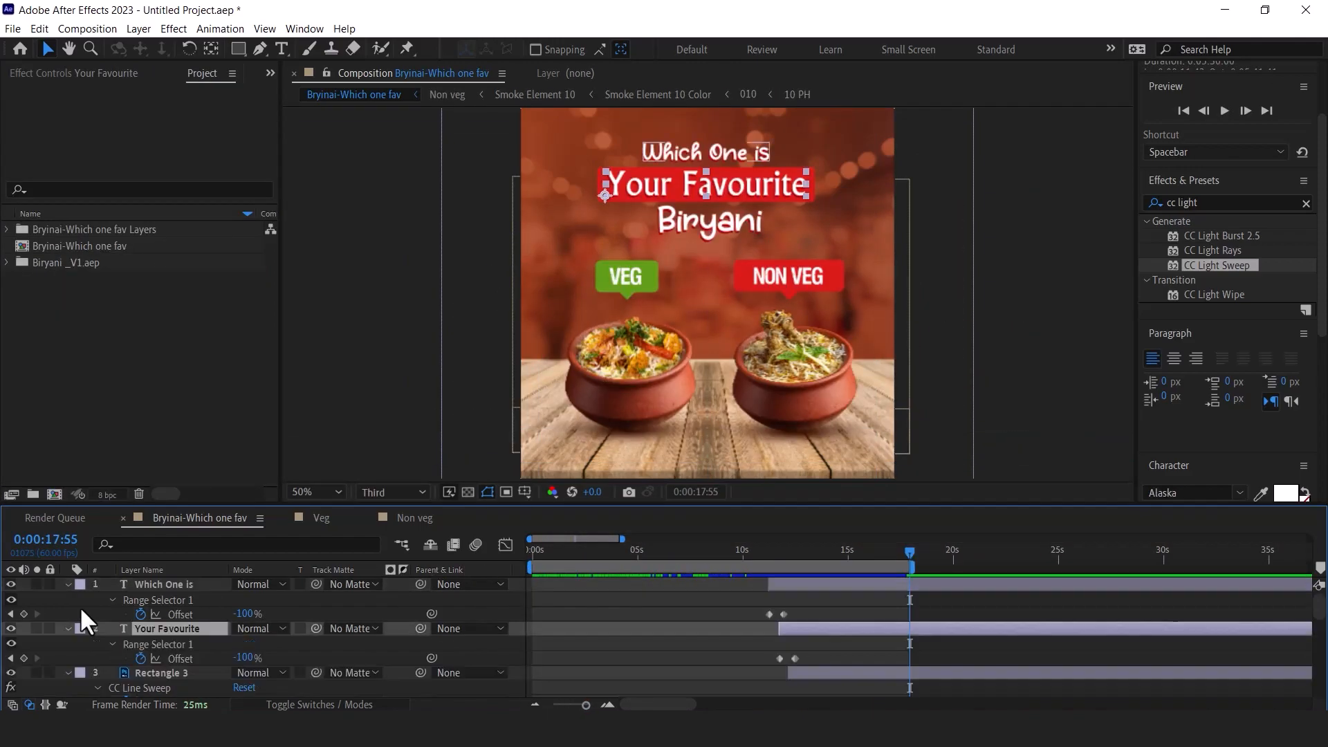
Paste the copied sound effect and music layers above the Which One is layer and return to the composition's start
{"action": "left_click", "coordinate": [154, 585]}
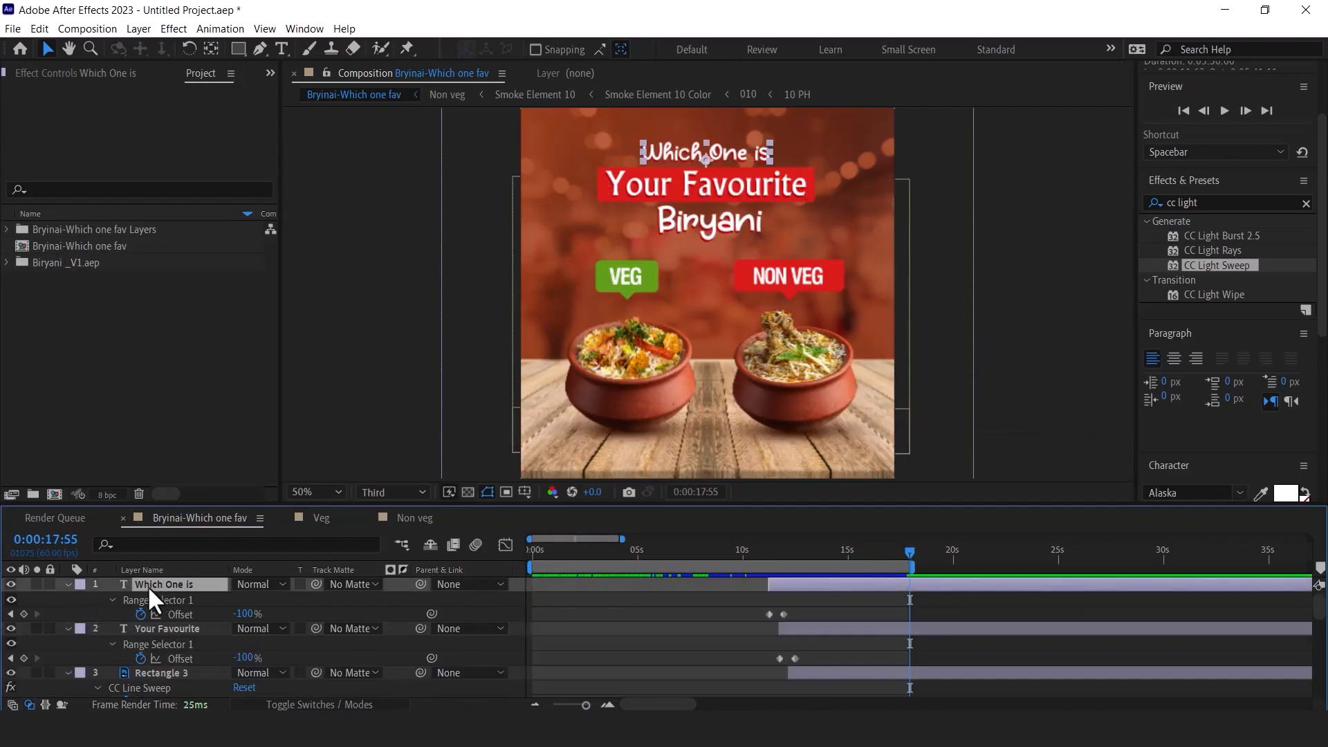
{"action": "key", "text": "ctrl+v"}
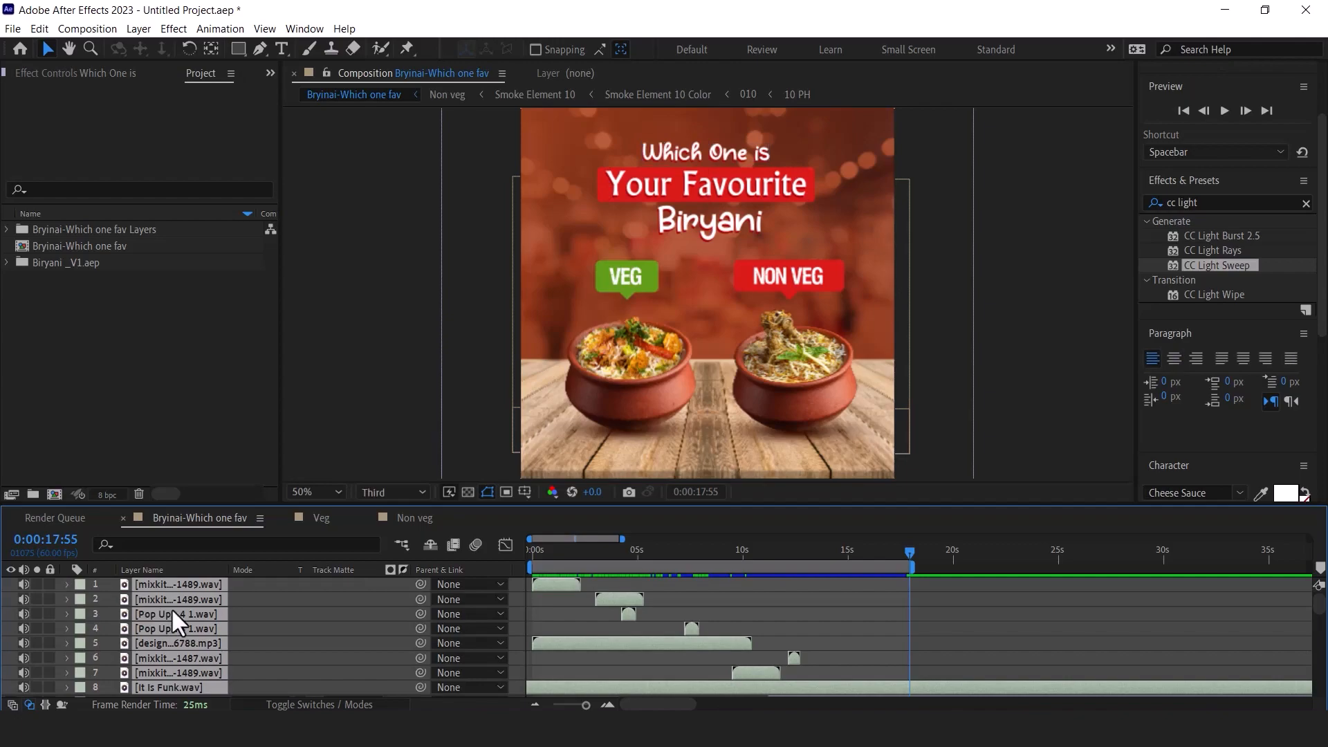
{"action": "scroll", "coordinate": [622, 583], "scroll_direction": "down", "scroll_amount": 2}
{"action": "scroll", "coordinate": [628, 588], "scroll_direction": "up", "scroll_amount": 2}
{"action": "left_click_drag", "start_coordinate": [572, 559], "coordinate": [511, 557]}
{"action": "scroll", "coordinate": [189, 596], "scroll_direction": "down", "scroll_amount": 1}
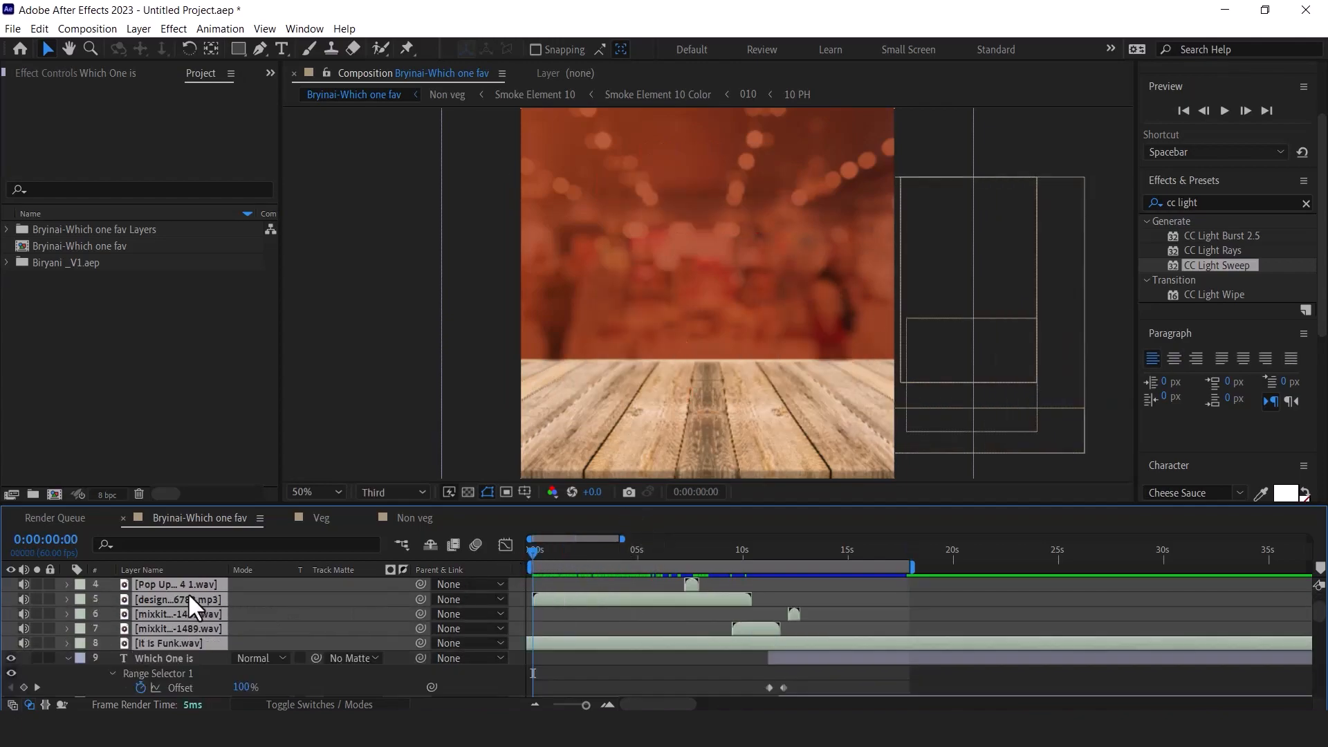
{"action": "scroll", "coordinate": [268, 621], "scroll_direction": "up", "scroll_amount": 1}
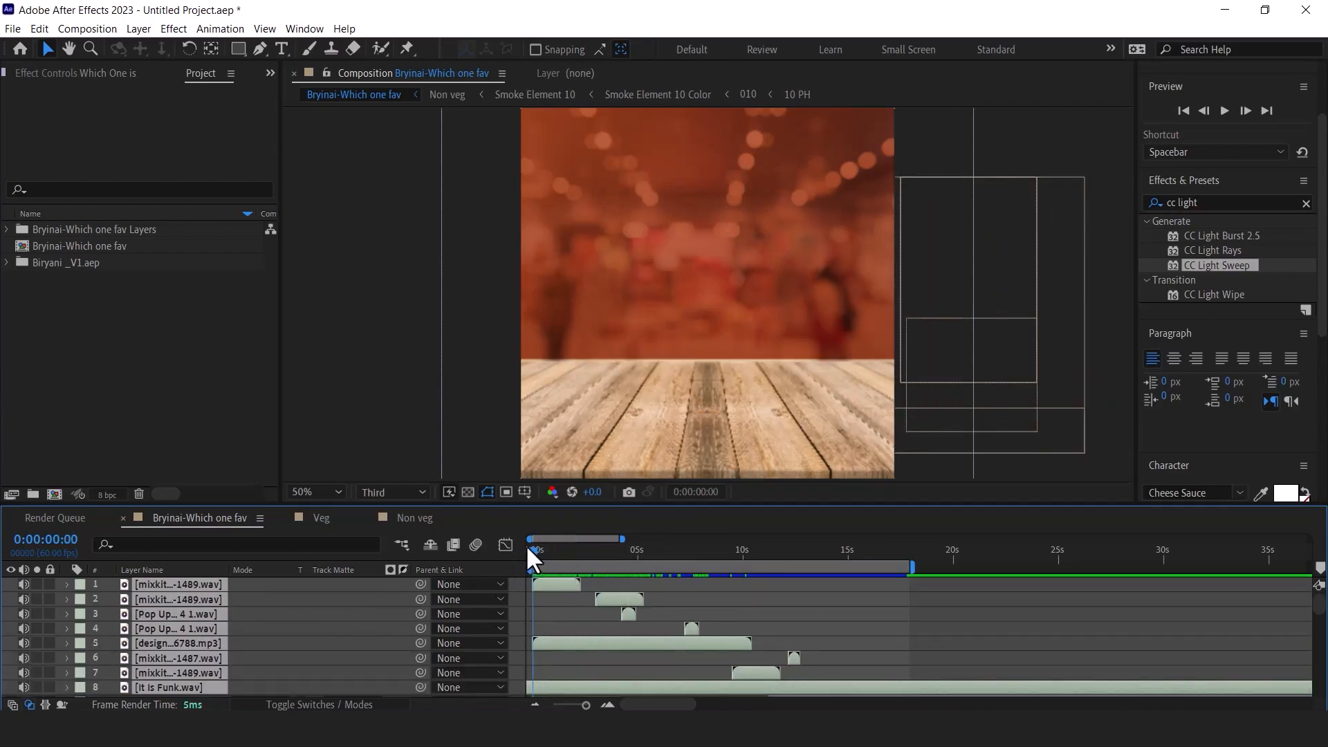
Preview the animation with its sounds from the start, replaying the section where the VEG label pops up
{"action": "mouse_move", "coordinate": [534, 547]}
{"action": "left_mouse_down"}
{"action": "mouse_move", "coordinate": [558, 546]}
{"action": "mouse_move", "coordinate": [524, 549]}
{"action": "left_mouse_up"}
{"action": "left_click", "coordinate": [554, 607]}
{"action": "left_click", "coordinate": [550, 583]}
{"action": "key", "text": "space"}
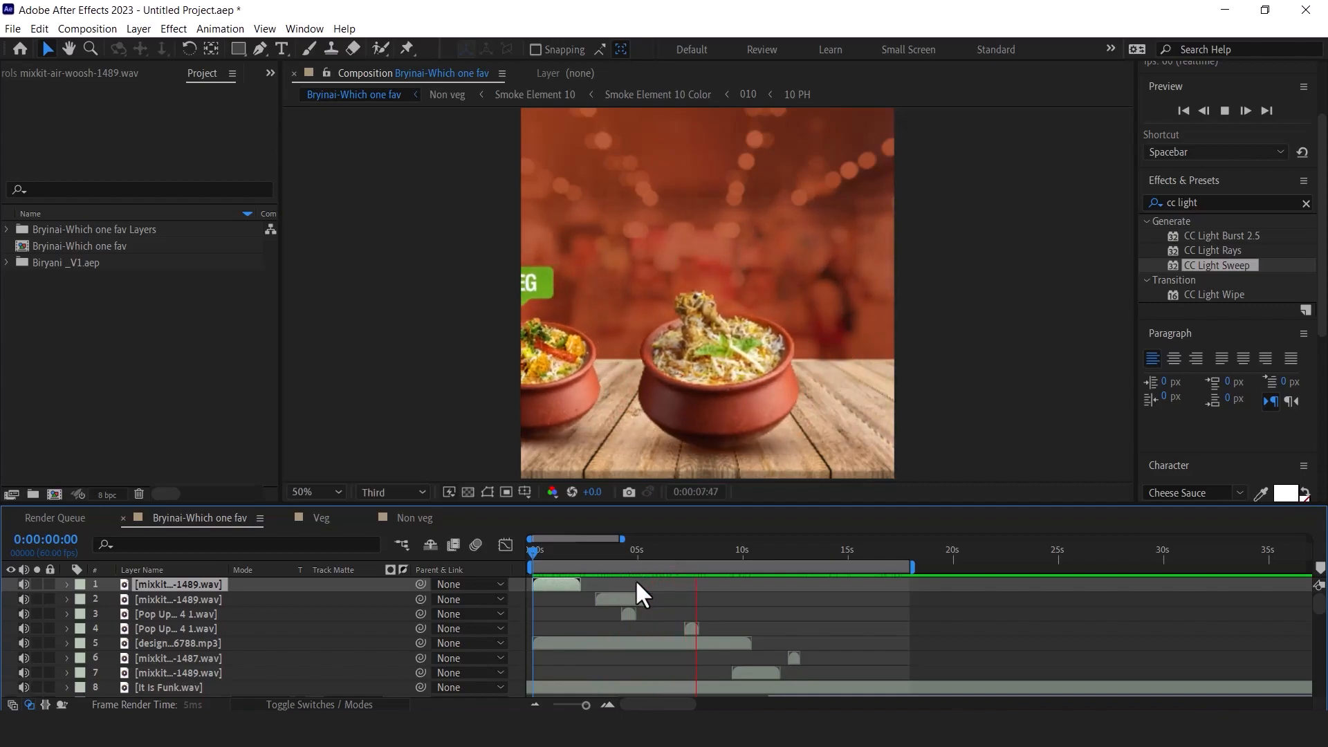
{"action": "key", "text": "space"}
{"action": "left_click_drag", "start_coordinate": [689, 555], "coordinate": [599, 557]}
{"action": "left_click", "coordinate": [592, 556]}
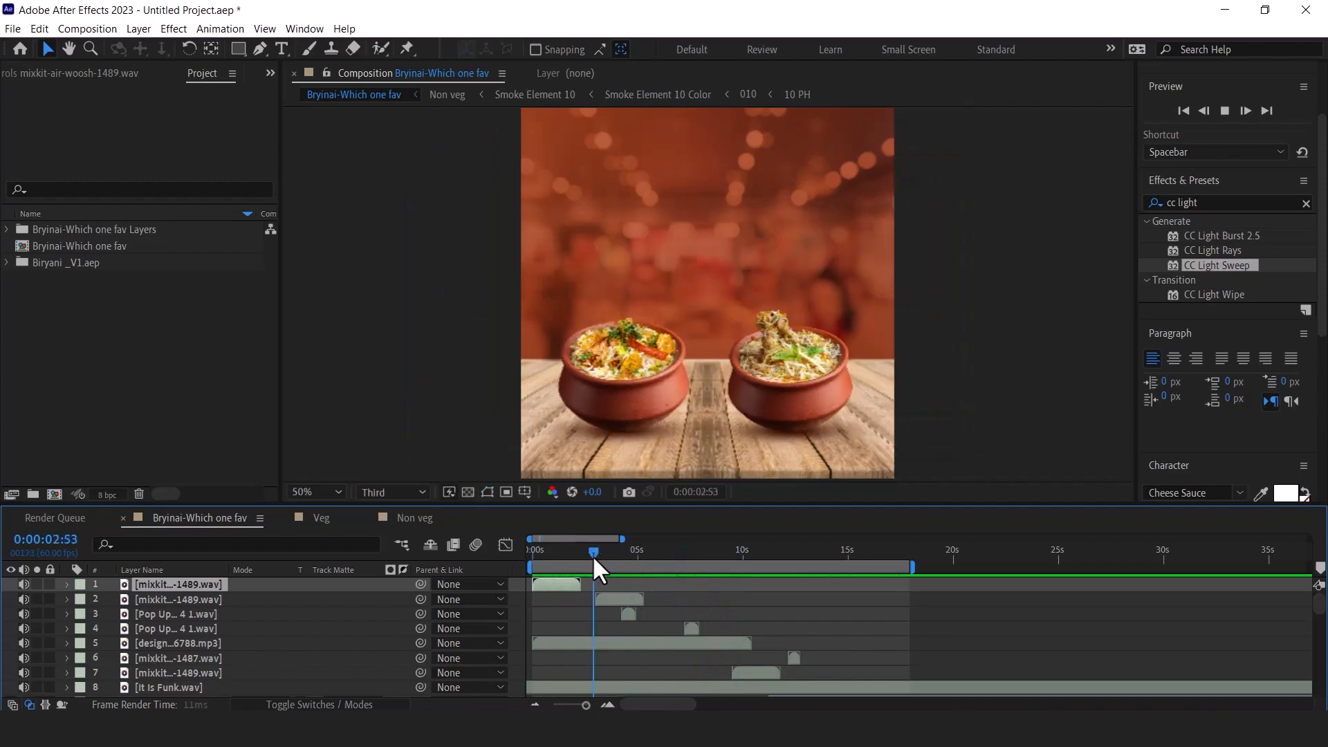
{"action": "key", "text": "space"}
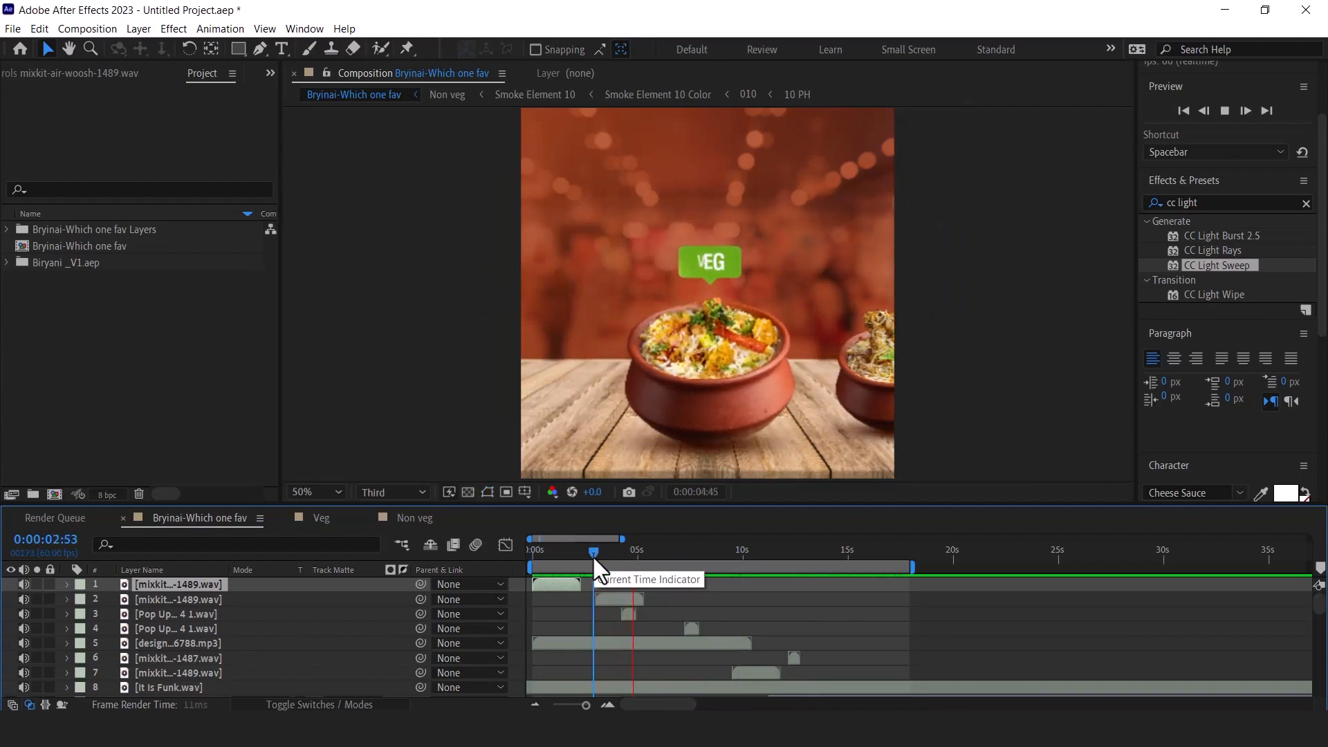
{"action": "left_click", "coordinate": [638, 554]}
{"action": "left_click_drag", "start_coordinate": [642, 545], "coordinate": [608, 546]}
{"action": "key", "text": "space"}
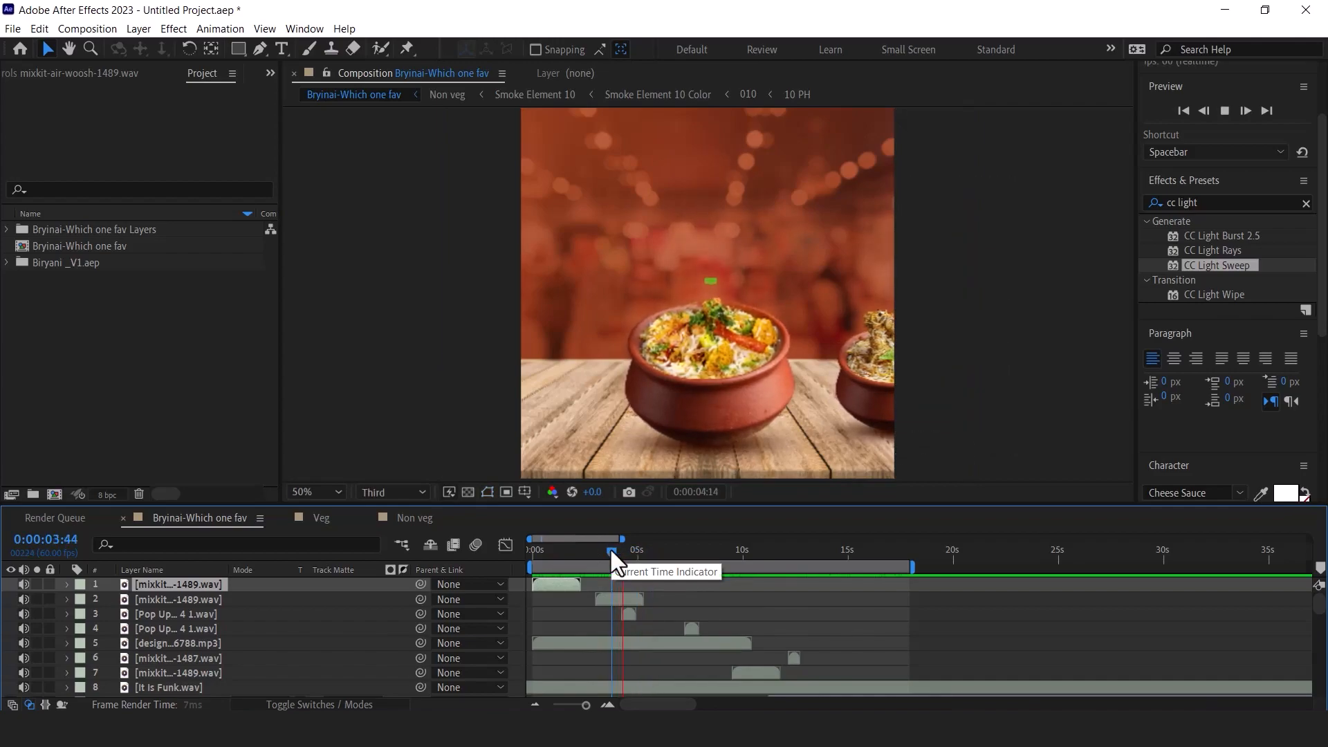
Shift the second Pop Up Ding sound layer later to match the NON VEG label's appearance, and preview the timing
{"action": "left_click_drag", "start_coordinate": [674, 557], "coordinate": [683, 556]}
{"action": "left_click_drag", "start_coordinate": [692, 628], "coordinate": [710, 628]}
{"action": "key", "text": "space"}
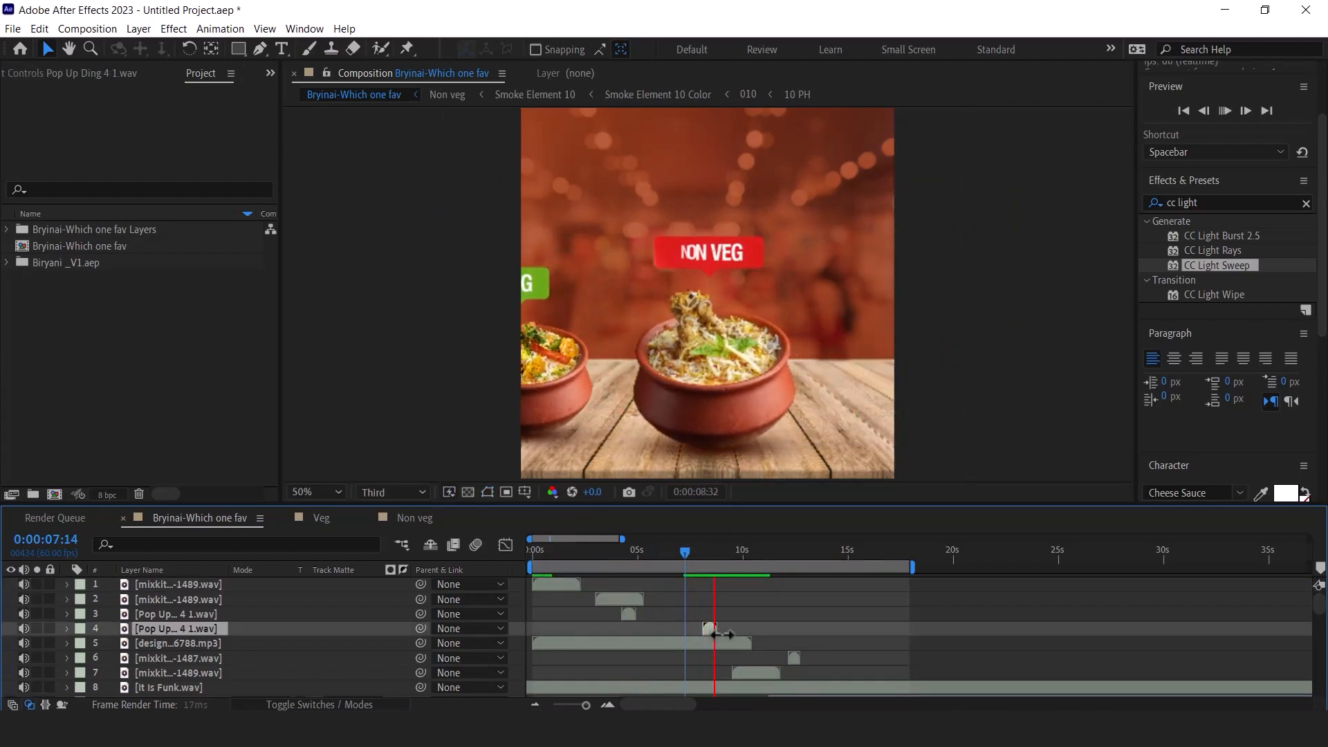
{"action": "left_click", "coordinate": [708, 546]}
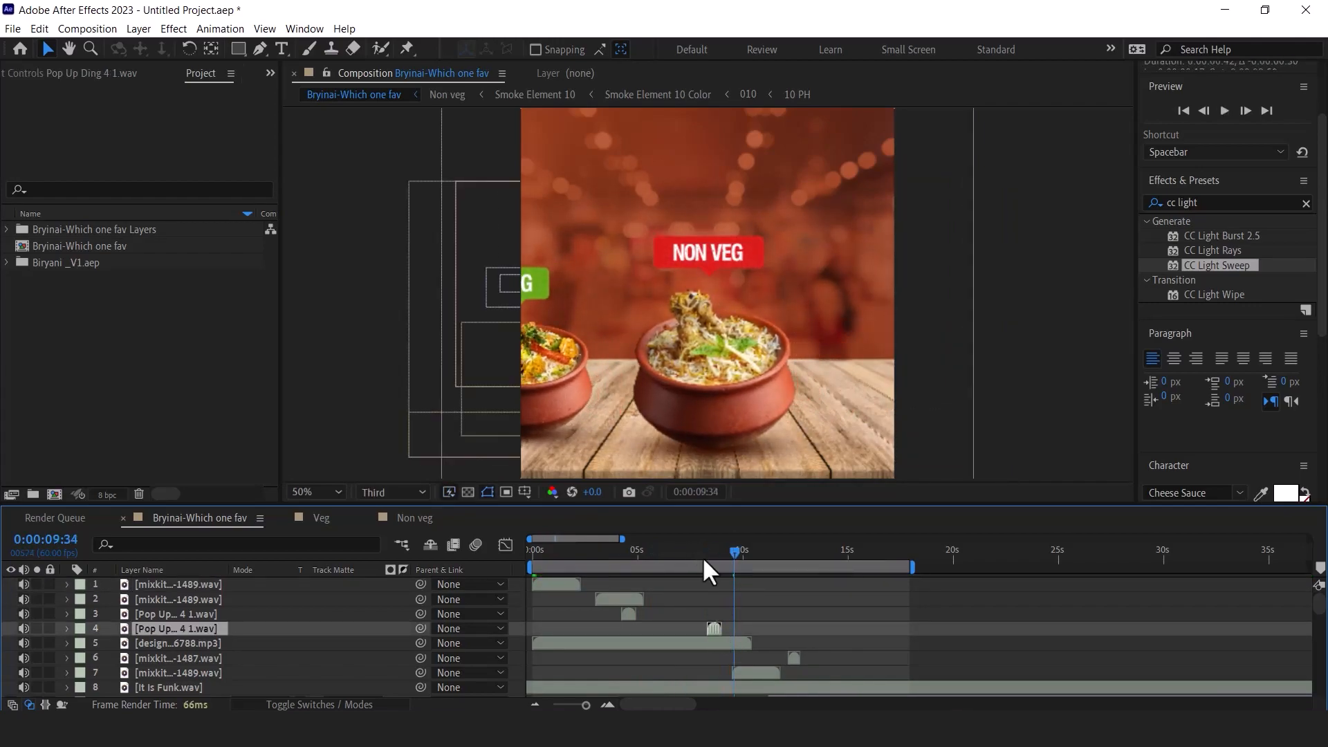
{"action": "left_click", "coordinate": [704, 549]}
{"action": "key", "text": "space"}
Shift the last air woosh sound layer to start at about 10.5 seconds, previewing its timing against the title animation
{"action": "left_click_drag", "start_coordinate": [753, 672], "coordinate": [784, 672]}
{"action": "left_click_drag", "start_coordinate": [746, 550], "coordinate": [758, 553]}
{"action": "key", "text": "space"}
{"action": "left_click_drag", "start_coordinate": [773, 672], "coordinate": [766, 672]}
{"action": "left_click", "coordinate": [752, 550]}
{"action": "key", "text": "space"}
{"action": "key", "text": "space"}
{"action": "scroll", "coordinate": [779, 673], "scroll_direction": "down", "scroll_amount": 1}
{"action": "scroll", "coordinate": [779, 673], "scroll_direction": "up", "scroll_amount": 1}
{"action": "key", "text": "space"}
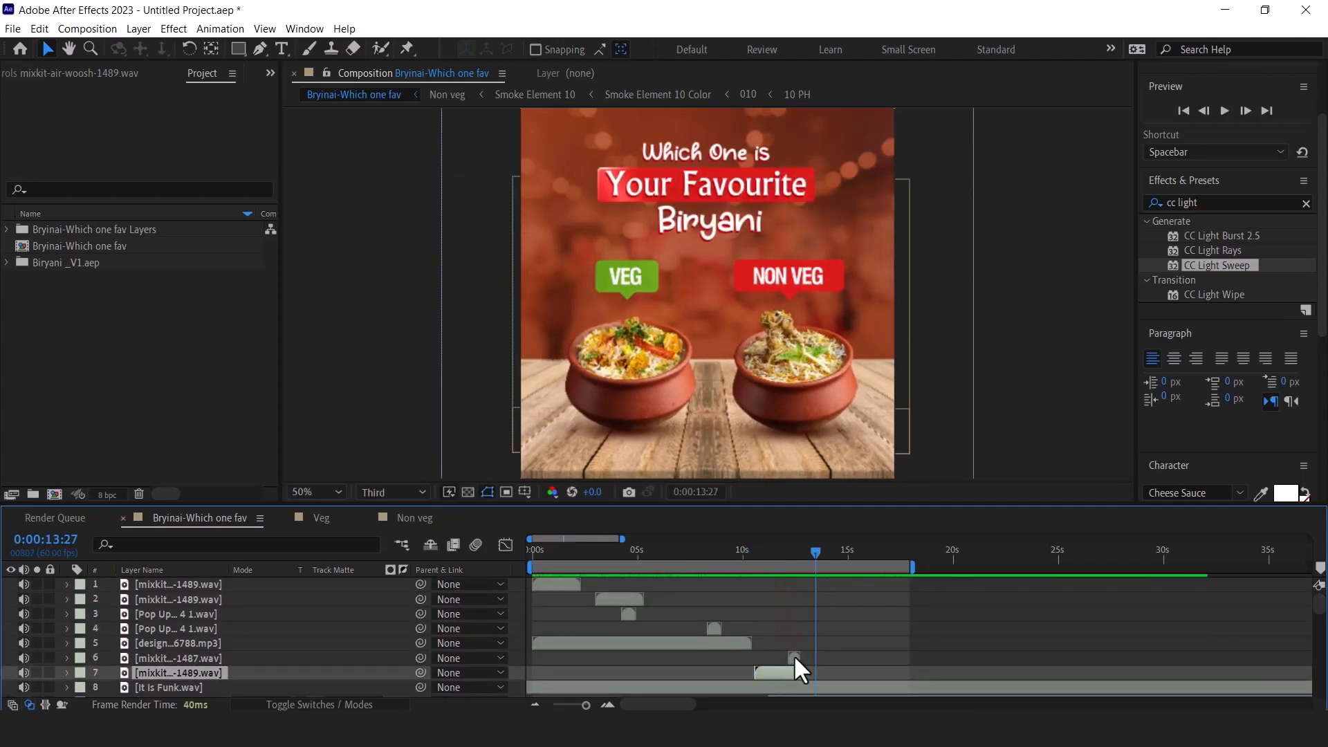
Shift the dagger woosh sound layer to about 13 seconds, in line with the title rectangle's light sweep, and preview it
{"action": "left_click_drag", "start_coordinate": [793, 657], "coordinate": [816, 657]}
{"action": "left_click", "coordinate": [761, 549]}
{"action": "key", "text": "space"}
{"action": "key", "text": "space"}
Preview the complete poster animation with its sound from 0:00:00:00
{"action": "left_click", "coordinate": [812, 551]}
{"action": "left_click_drag", "start_coordinate": [821, 554], "coordinate": [483, 549]}
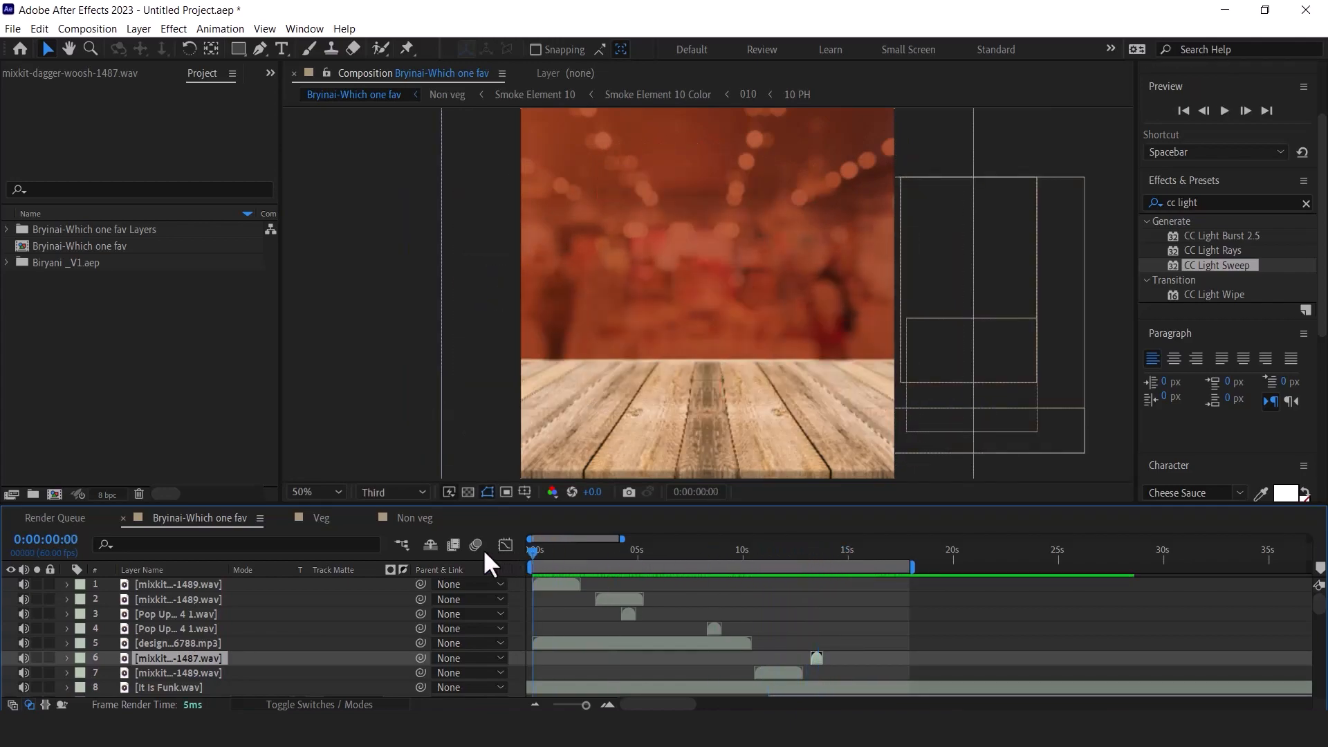
{"action": "key", "text": "space"}
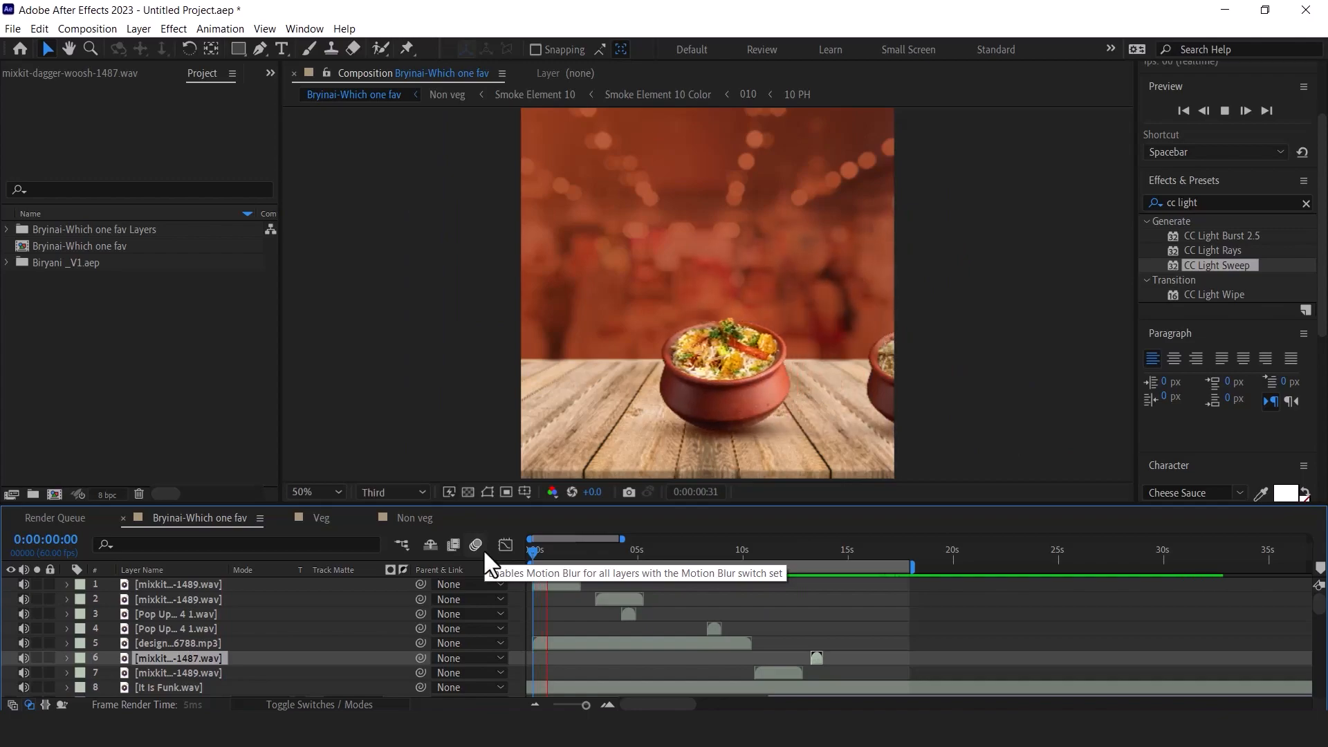